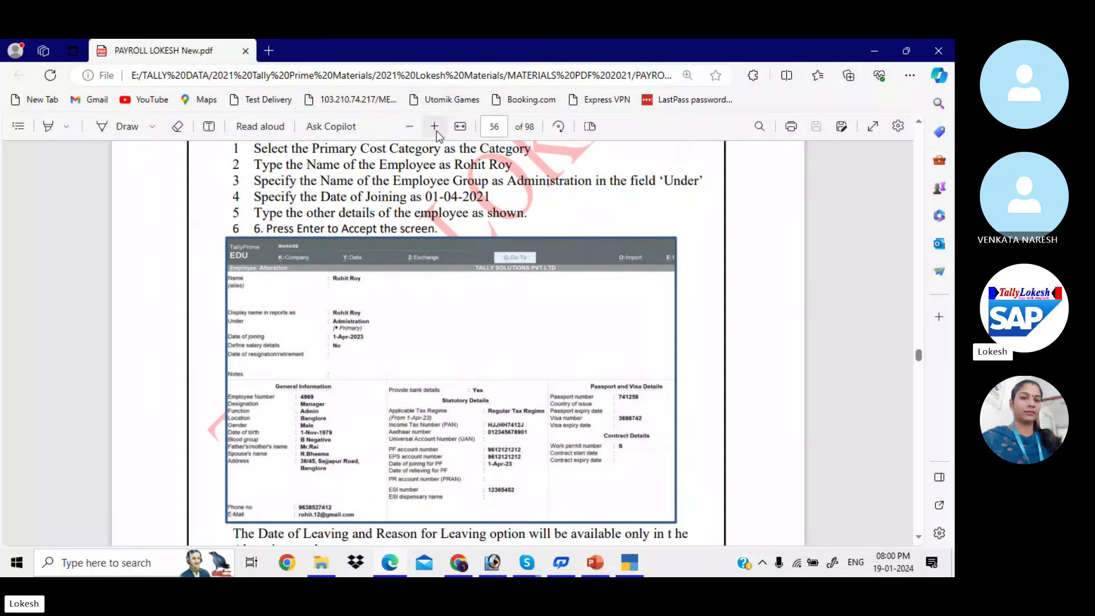
Enter the employee's full name and place the employee under the Administration group
{"action": "key", "text": "alt+Tab"}
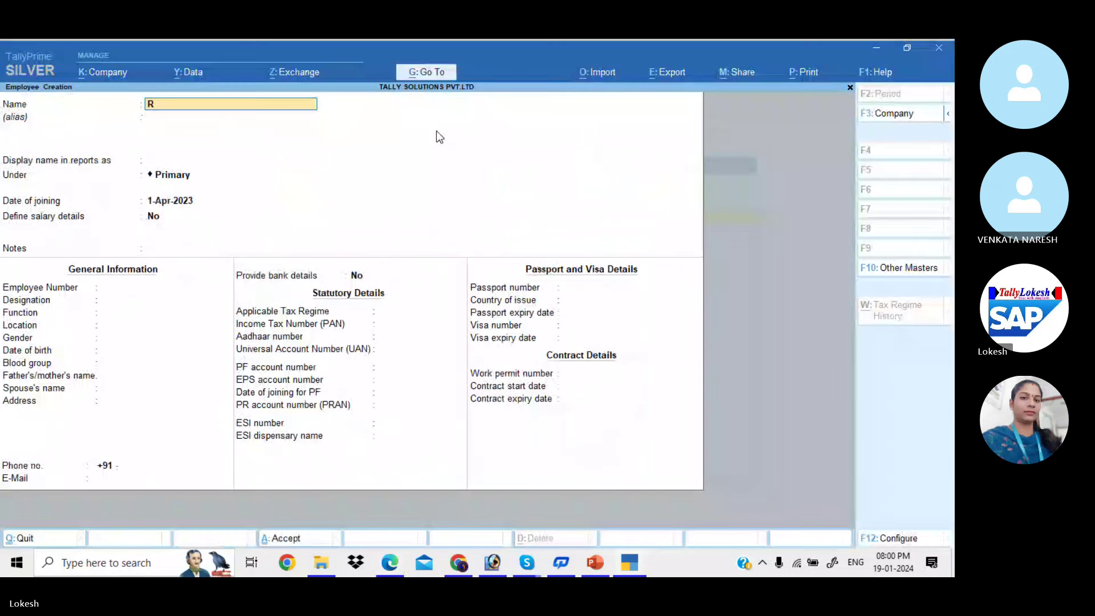
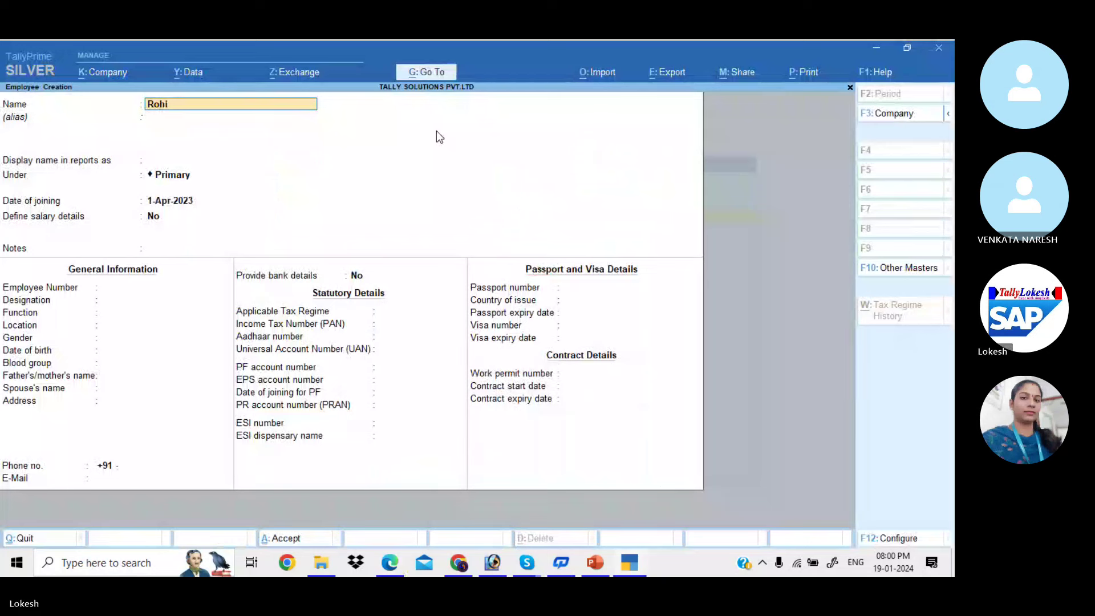
{"action": "key", "text": "Return"}
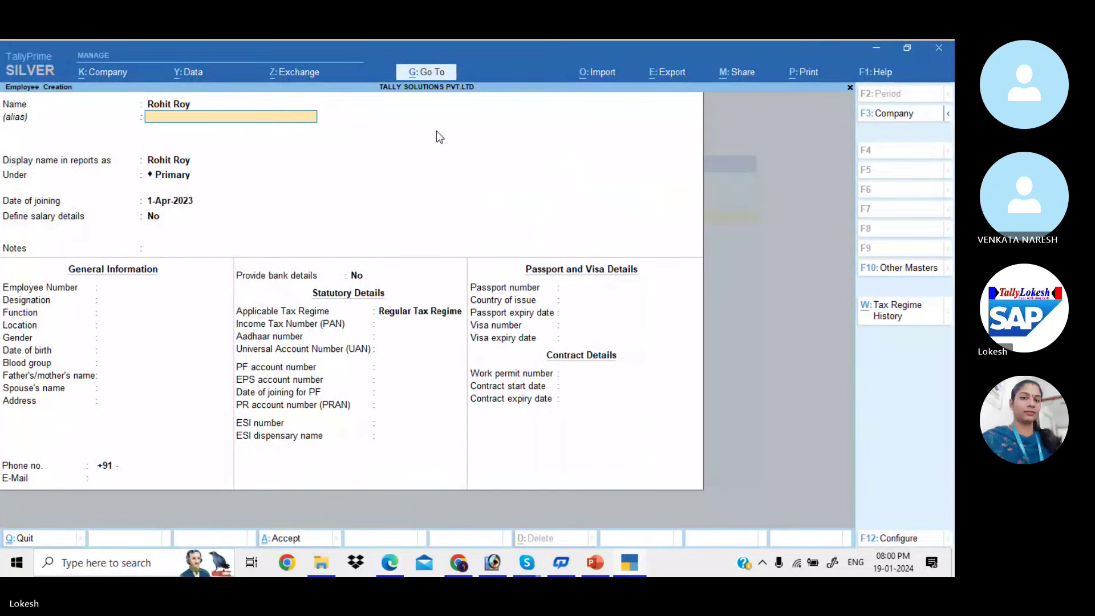
{"action": "key", "text": "Return"}
{"action": "key", "text": "Return"}
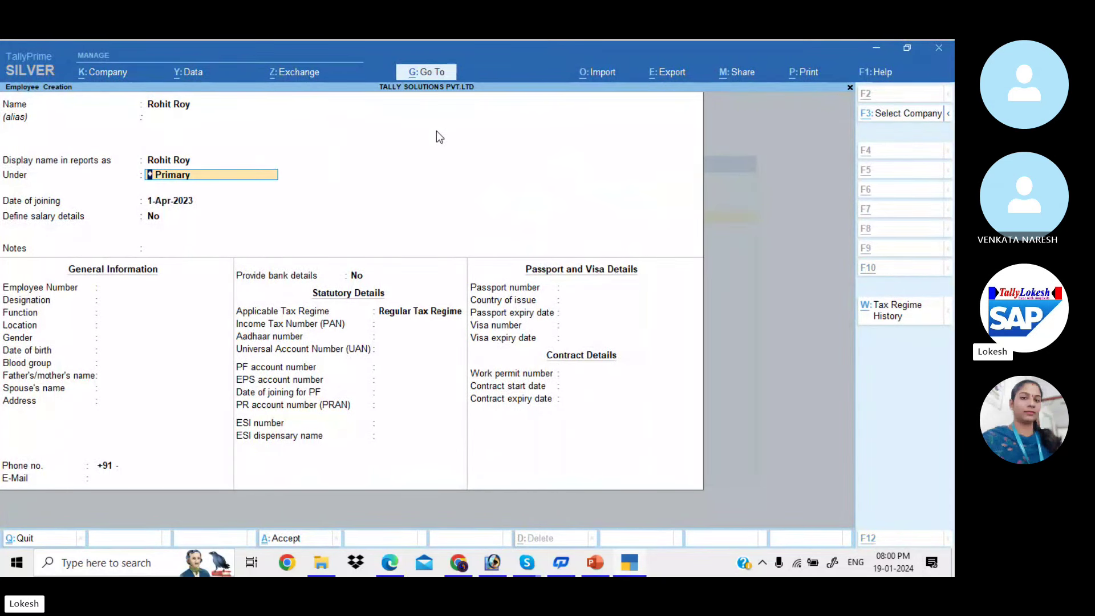
{"action": "key", "text": "alt+Tab"}
{"action": "key", "text": "alt+Tab"}
{"action": "type", "text": "A"}
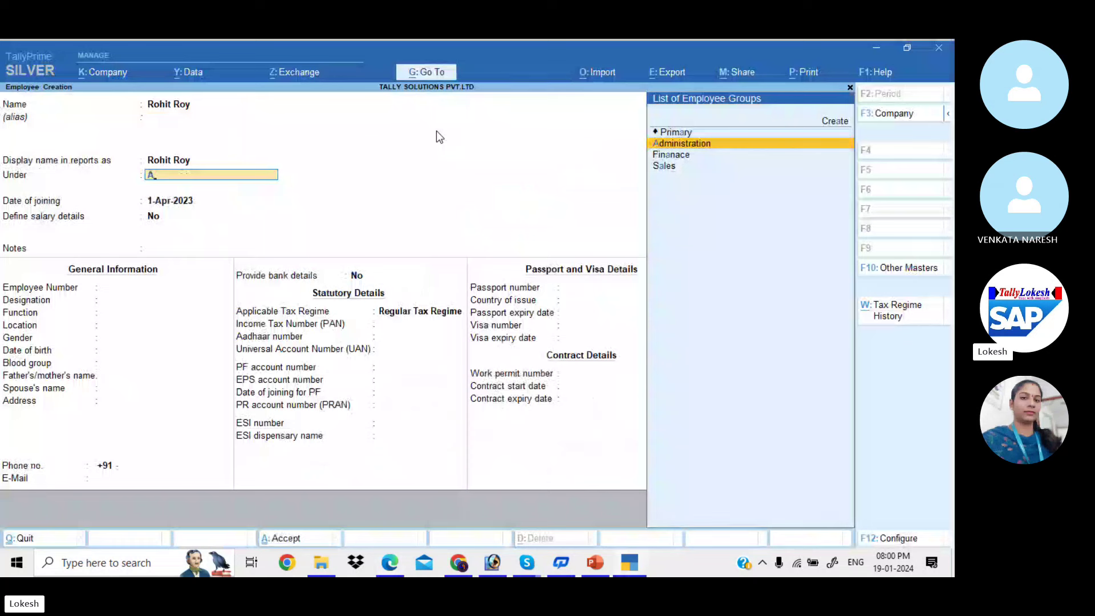
{"action": "key", "text": "Return"}
{"action": "key", "text": "Return"}
{"action": "key", "text": "Return"}
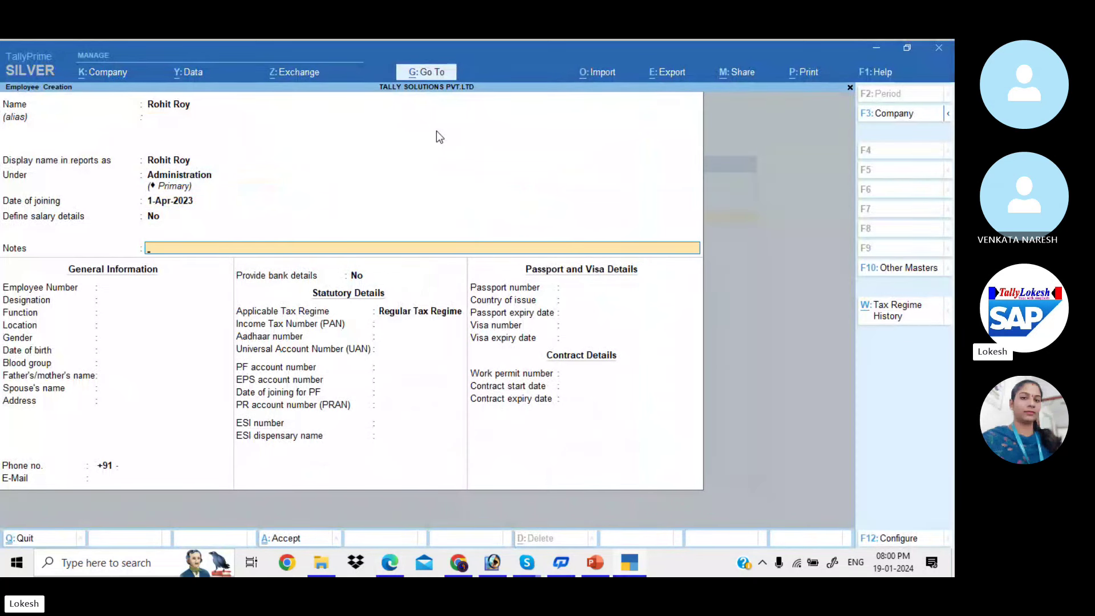
{"action": "key", "text": "Return"}
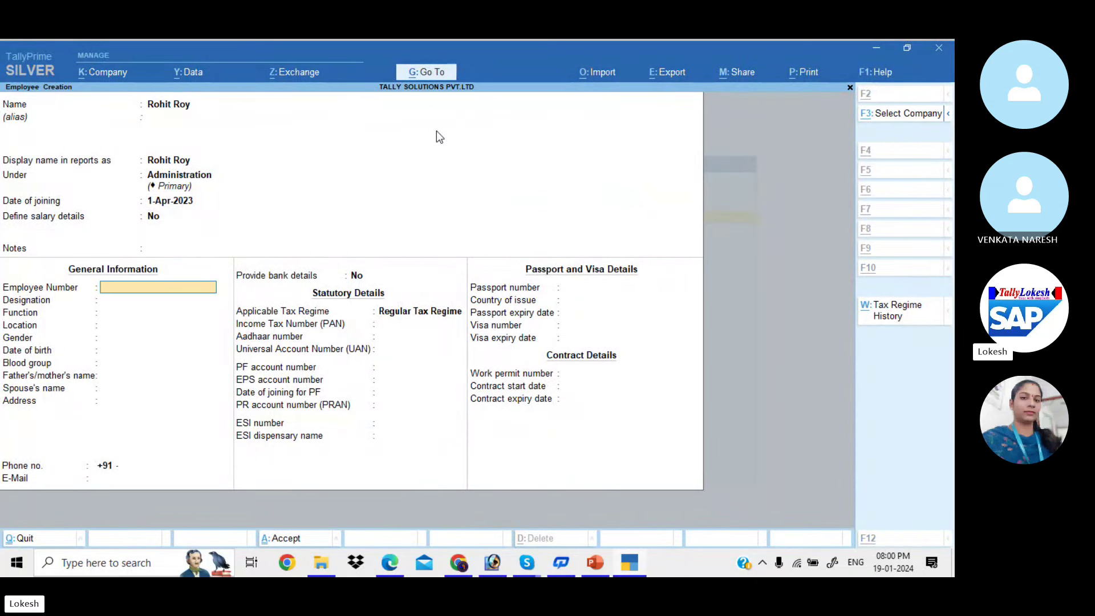
Enter the employee number, designation Manager and function Admin
{"action": "key", "text": "alt+Tab"}
{"action": "key", "text": "alt+Tab"}
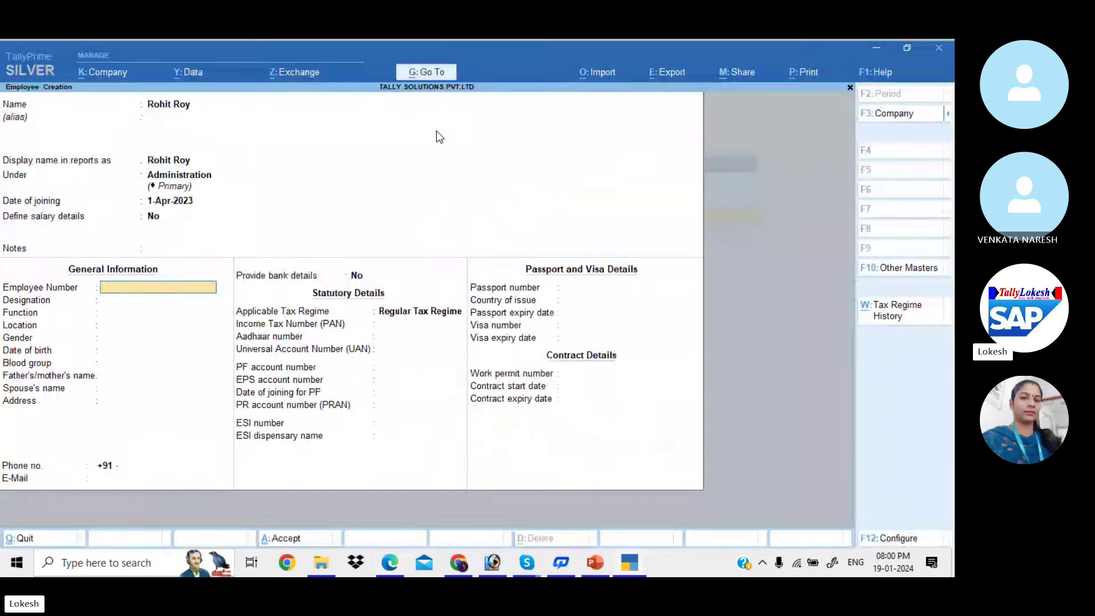
{"action": "type", "text": "4969"}
{"action": "key", "text": "Return"}
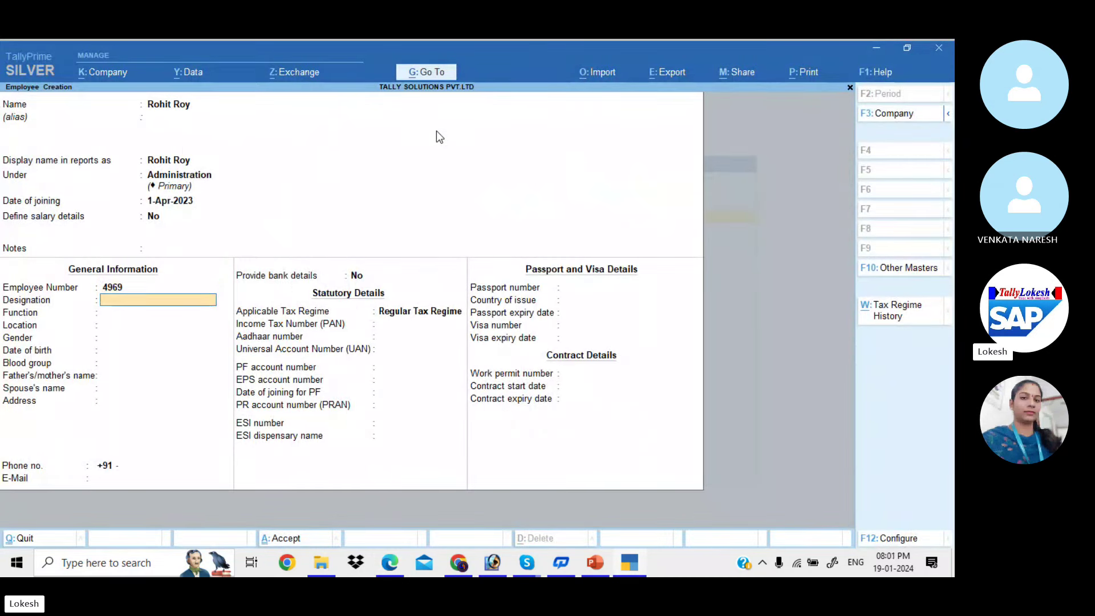
{"action": "key", "text": "alt+Tab"}
{"action": "key", "text": "alt+Tab"}
{"action": "type", "text": "Manager"}
{"action": "key", "text": "Return"}
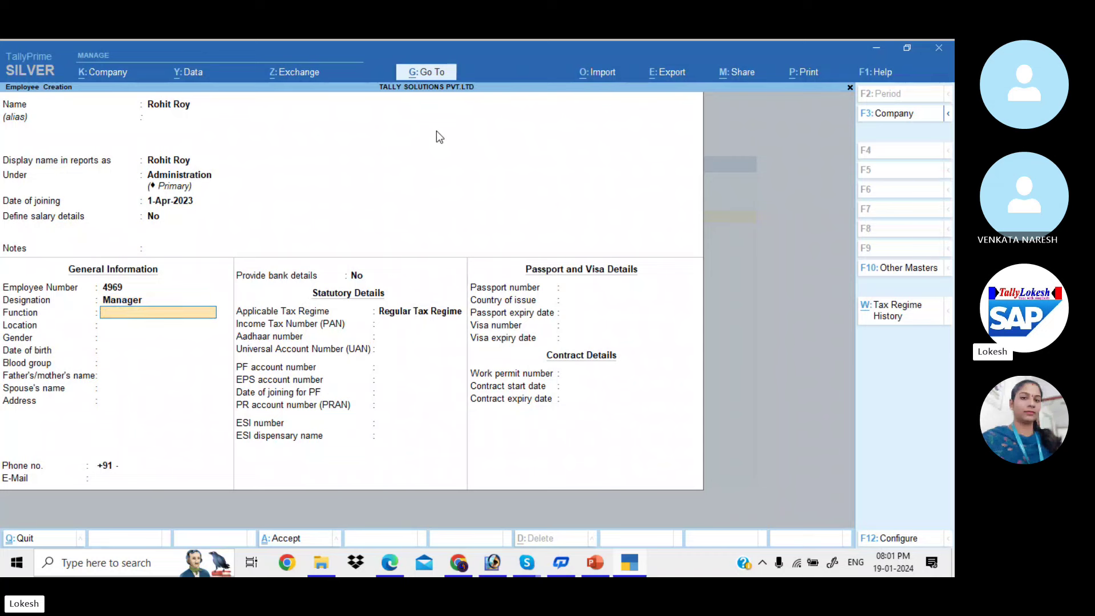
{"action": "key", "text": "alt+Tab"}
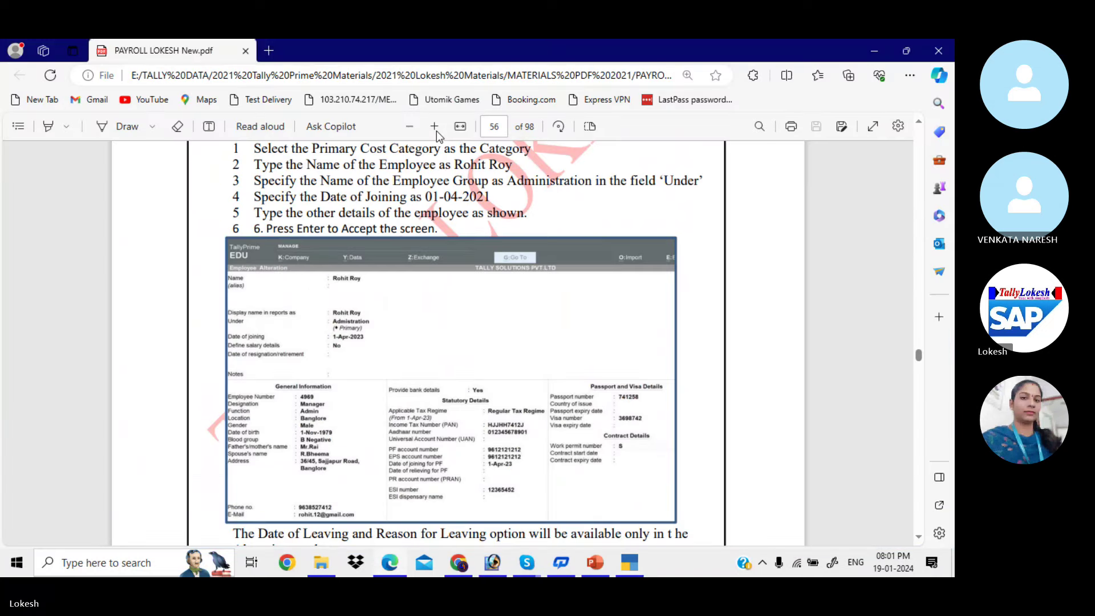
{"action": "key", "text": "alt+Tab"}
{"action": "type", "text": "Admin"}
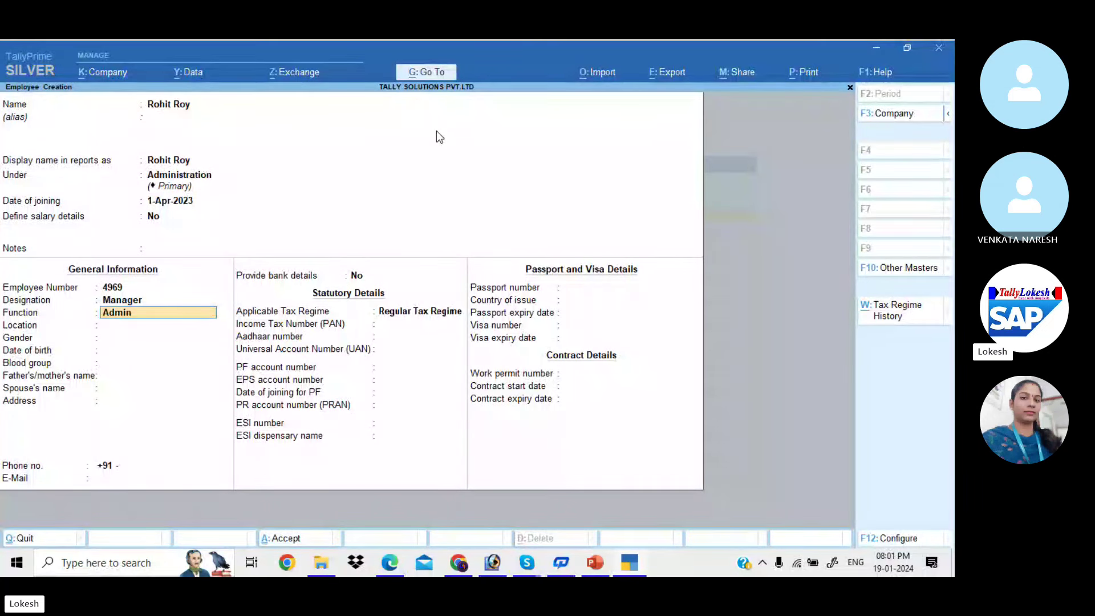
{"action": "key", "text": "Return"}
{"action": "type", "text": "Ban"}
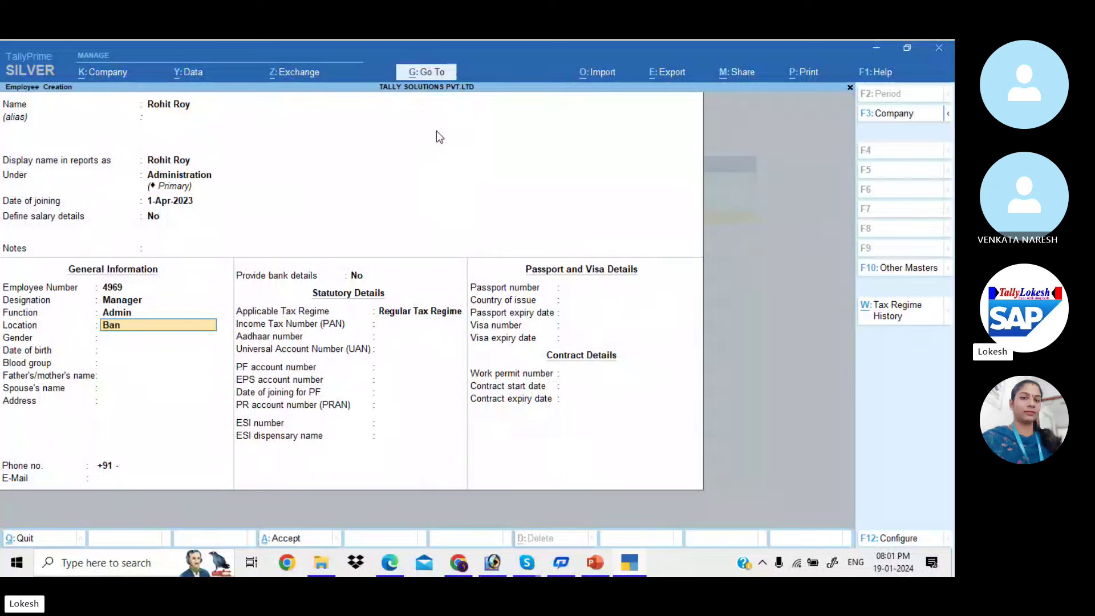
{"action": "type", "text": "glore"}
{"action": "key", "text": "Return"}
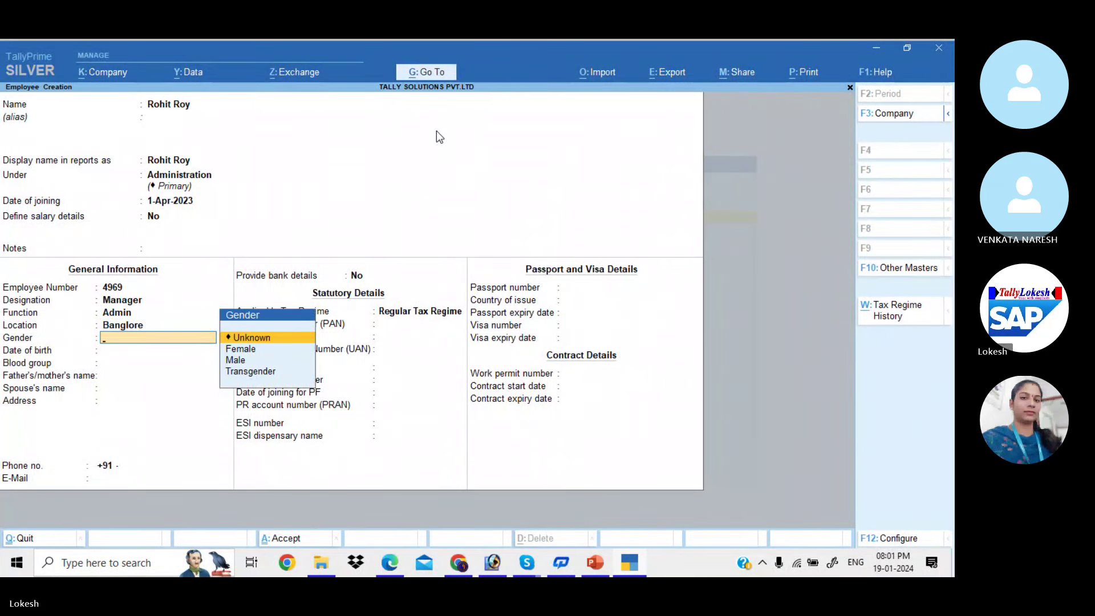
{"action": "key", "text": "Down"}
{"action": "key", "text": "Down"}
{"action": "key", "text": "Return"}
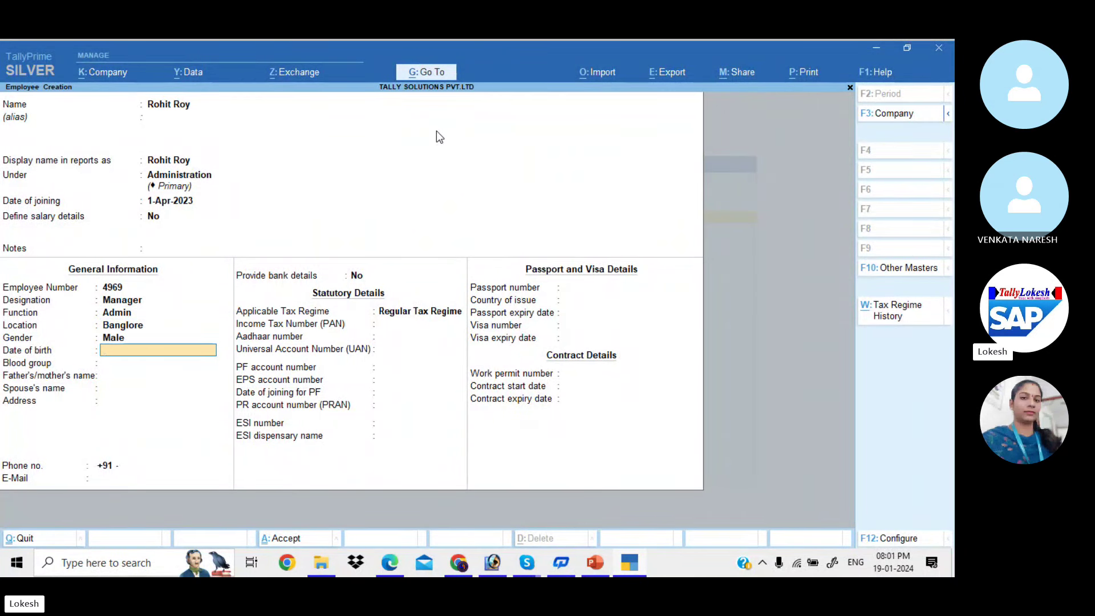
{"action": "key", "text": "alt+Tab"}
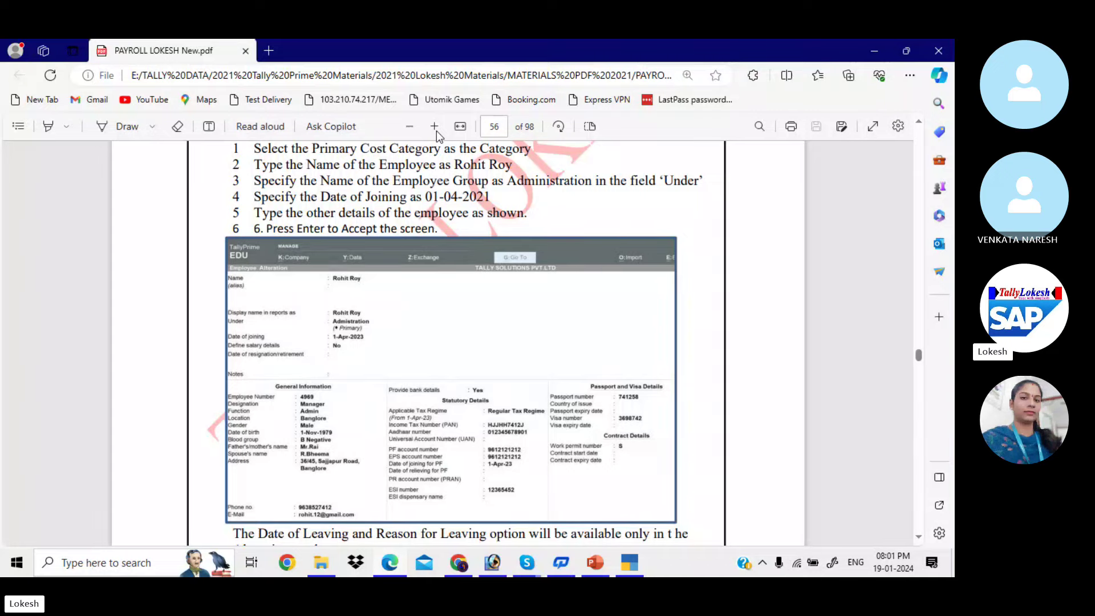
{"action": "key", "text": "alt+Tab"}
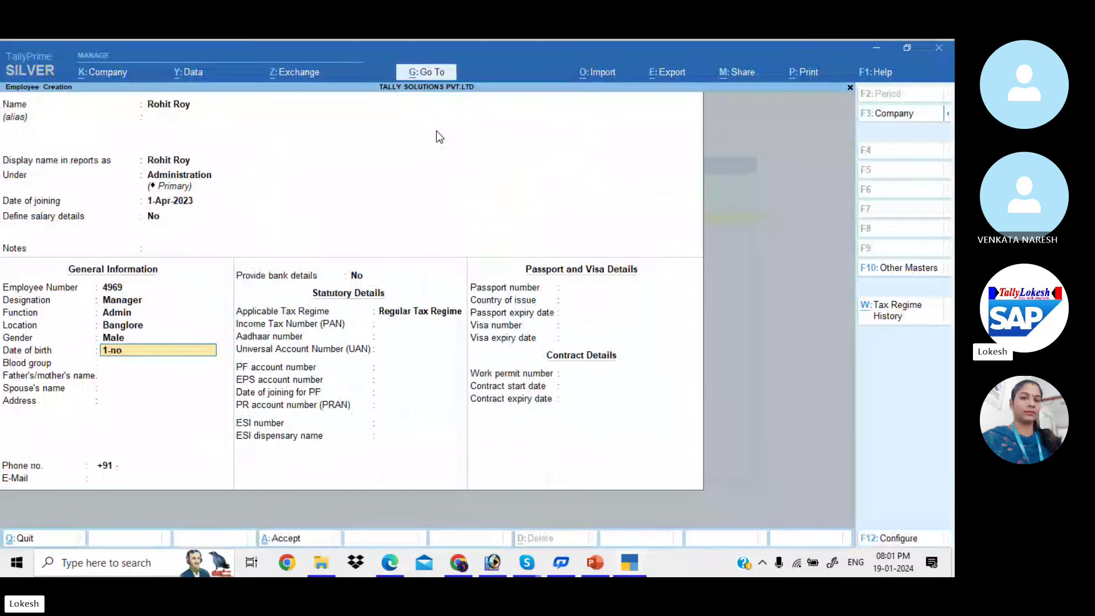
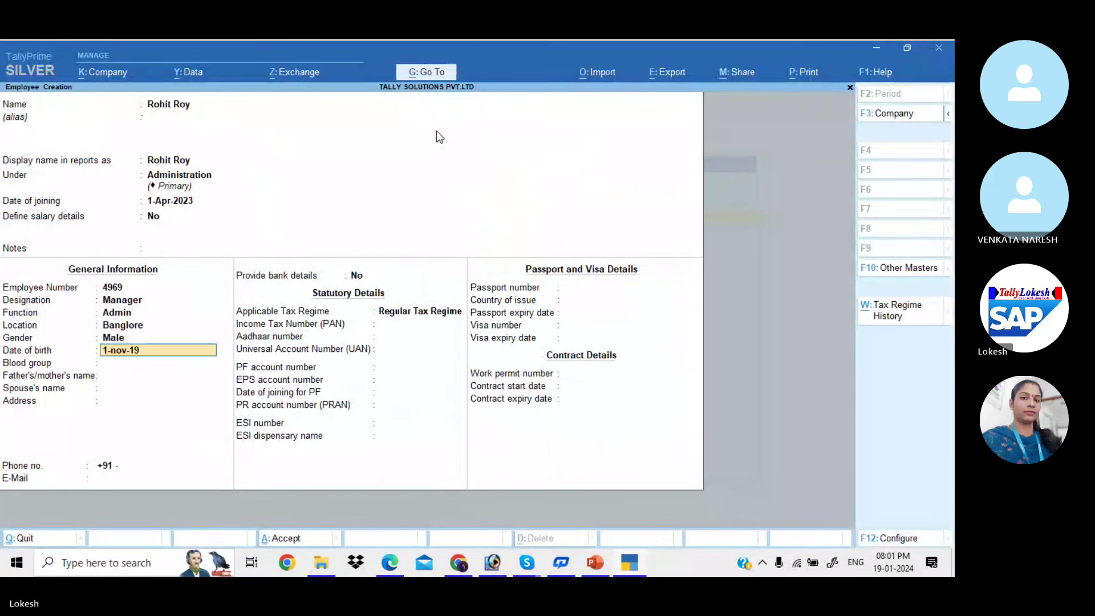
{"action": "key", "text": "alt+Tab"}
{"action": "key", "text": "alt+Tab"}
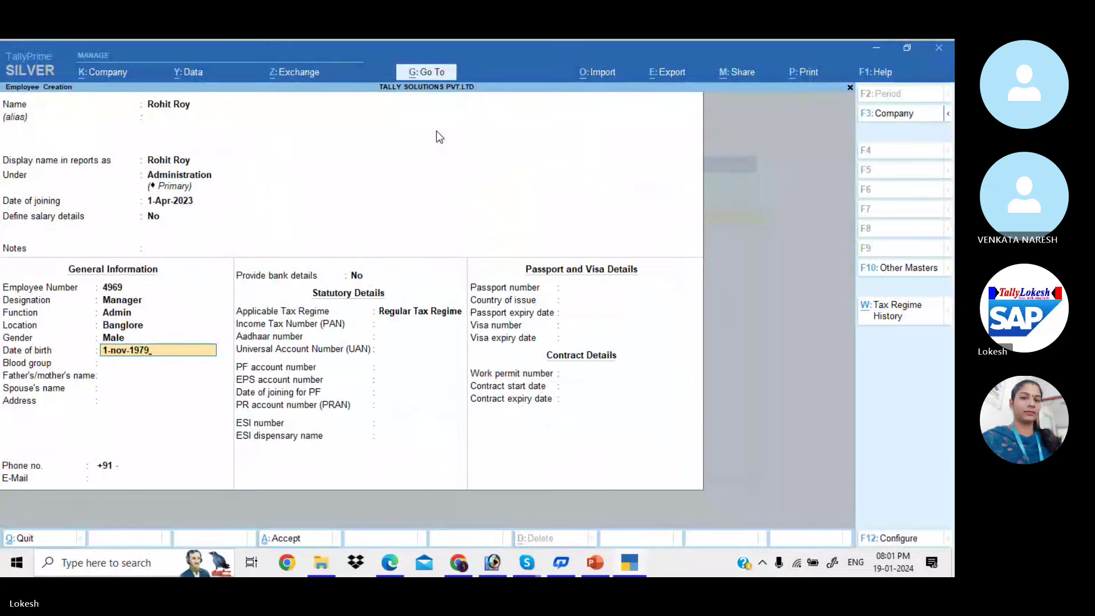
{"action": "key", "text": "Return"}
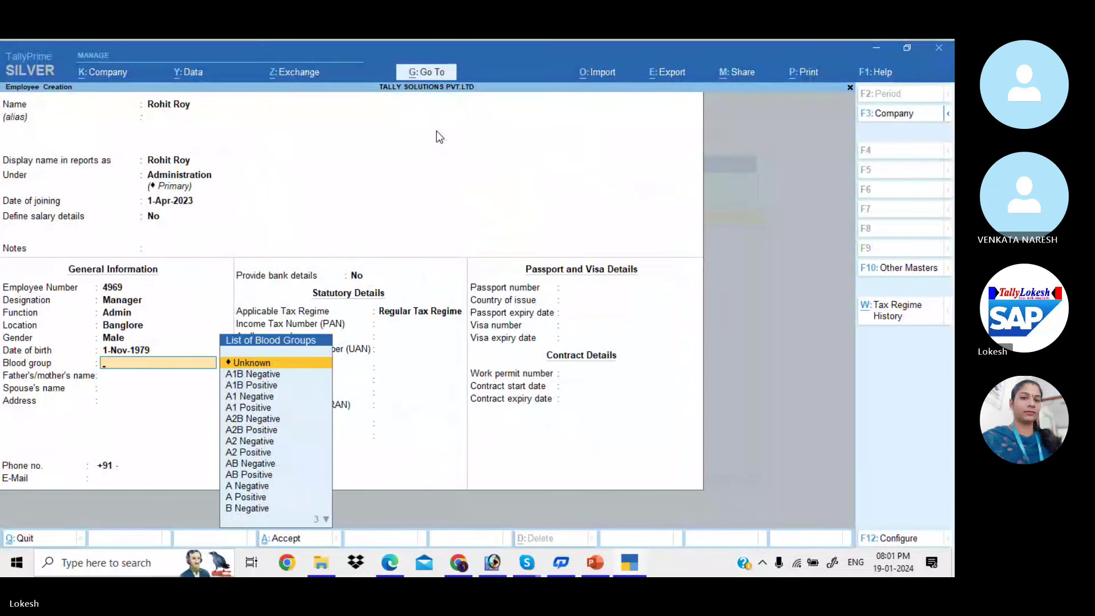
Set blood group B Negative and enter the parent's and spouse's names
{"action": "type", "text": "b n"}
{"action": "key", "text": "Return"}
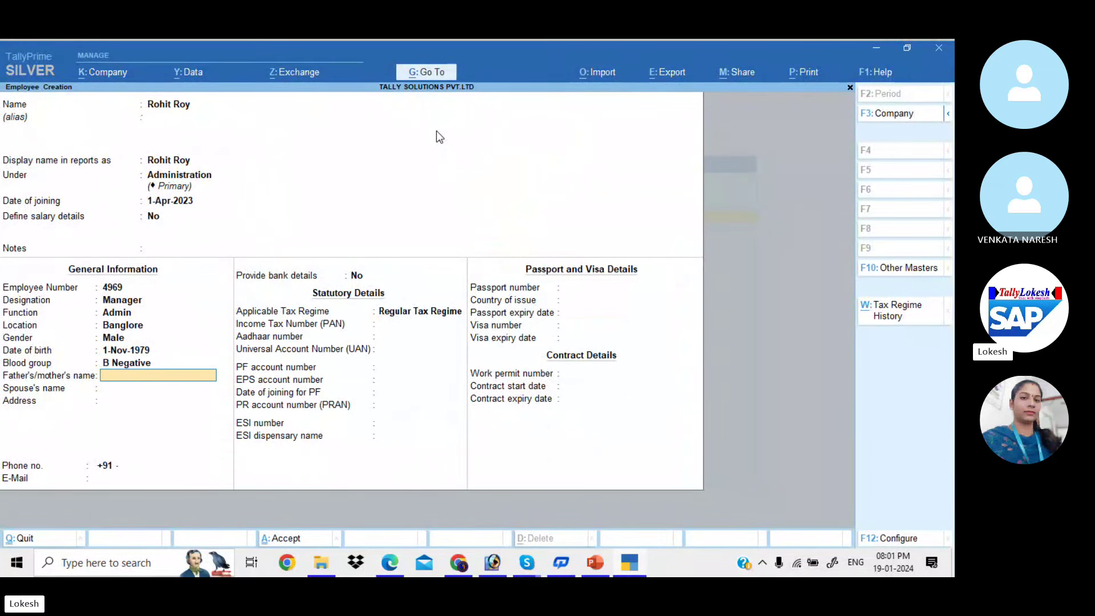
{"action": "key", "text": "alt+Tab"}
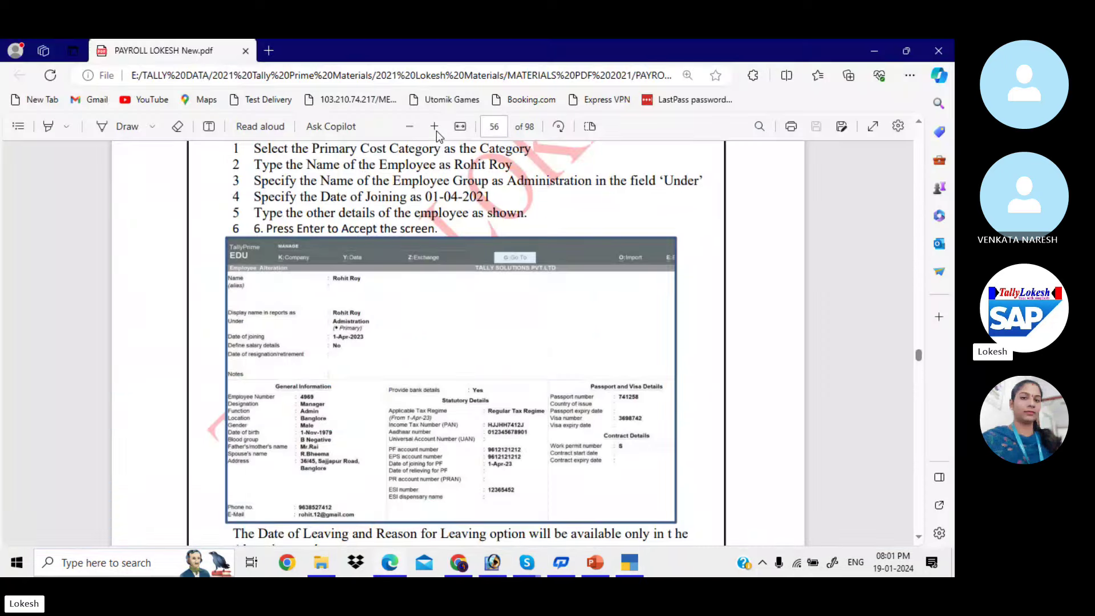
{"action": "scroll", "coordinate": [436, 131], "scroll_direction": "down", "scroll_amount": 1}
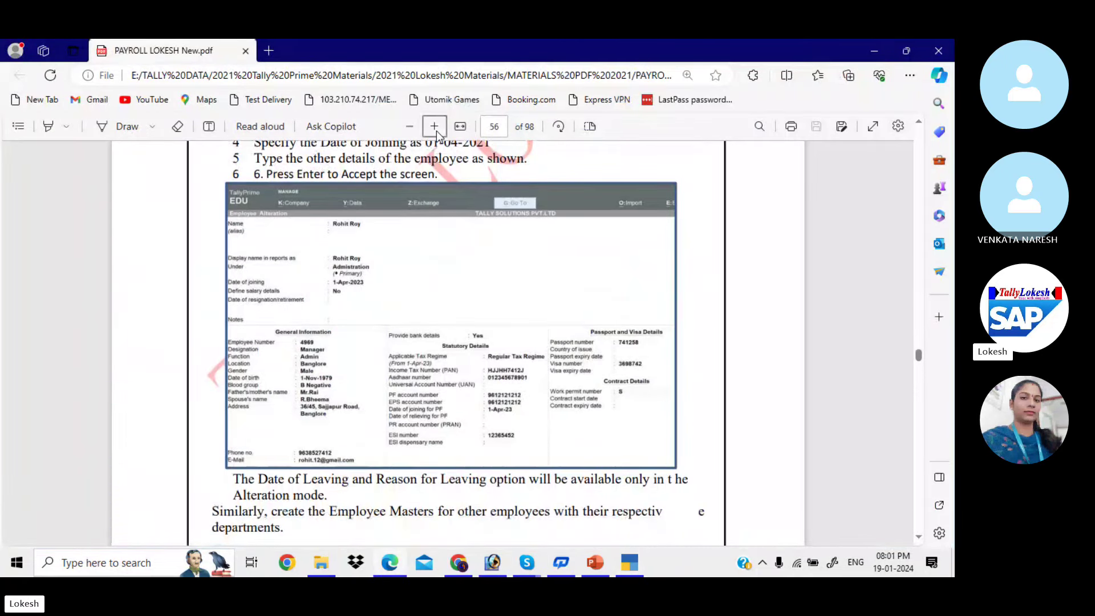
{"action": "key", "text": "alt+Tab"}
{"action": "type", "text": "Mr R"}
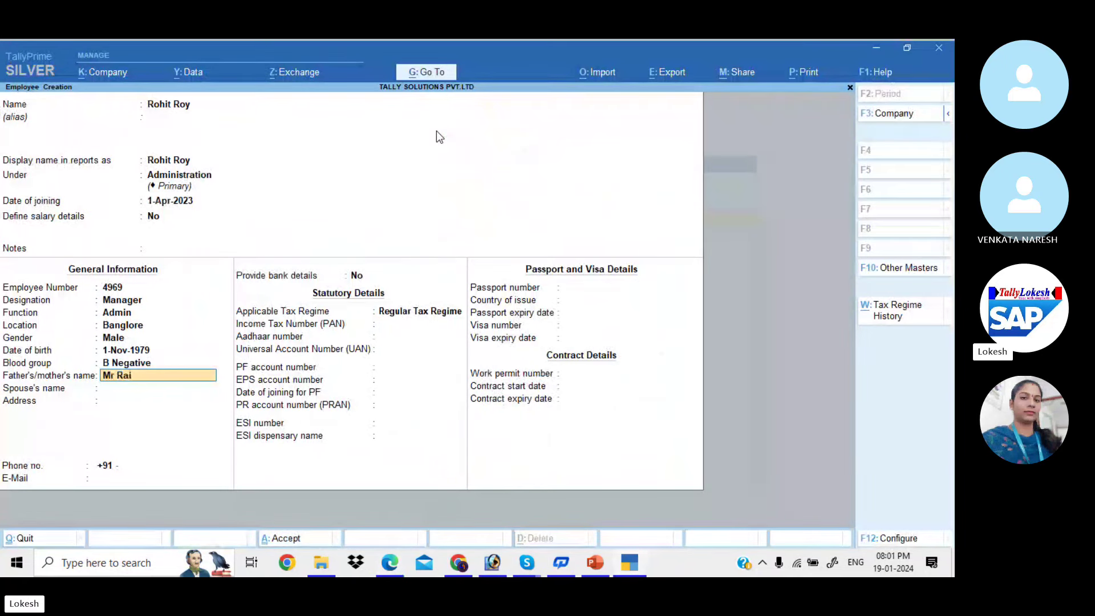
{"action": "key", "text": "Return"}
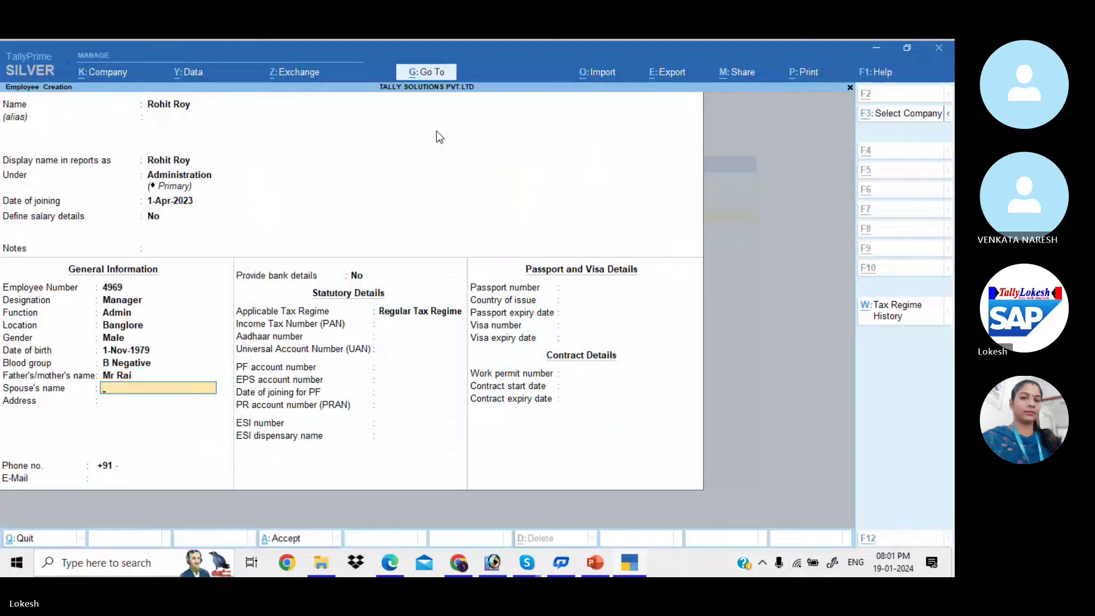
{"action": "key", "text": "alt+Tab"}
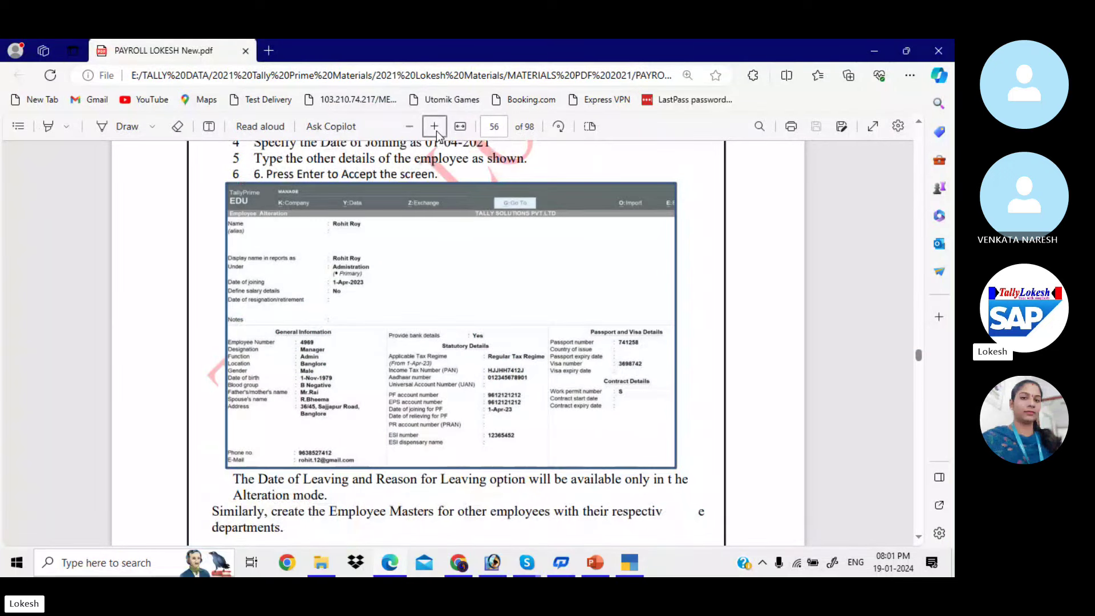
{"action": "key", "text": "alt+Tab"}
{"action": "type", "text": "R."}
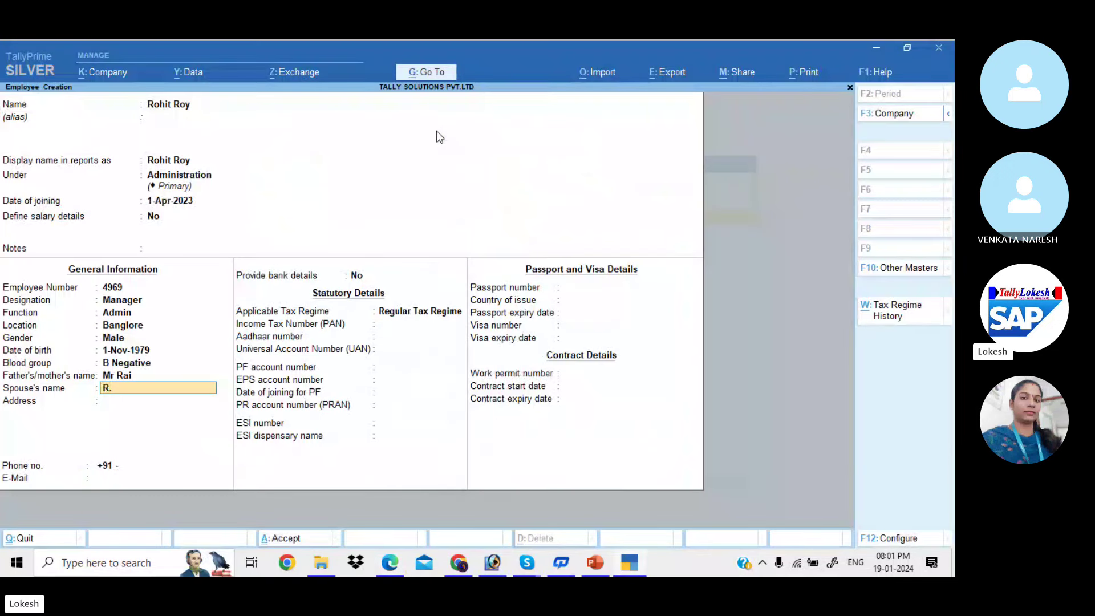
{"action": "type", "text": "bheema"}
{"action": "key", "text": "Return"}
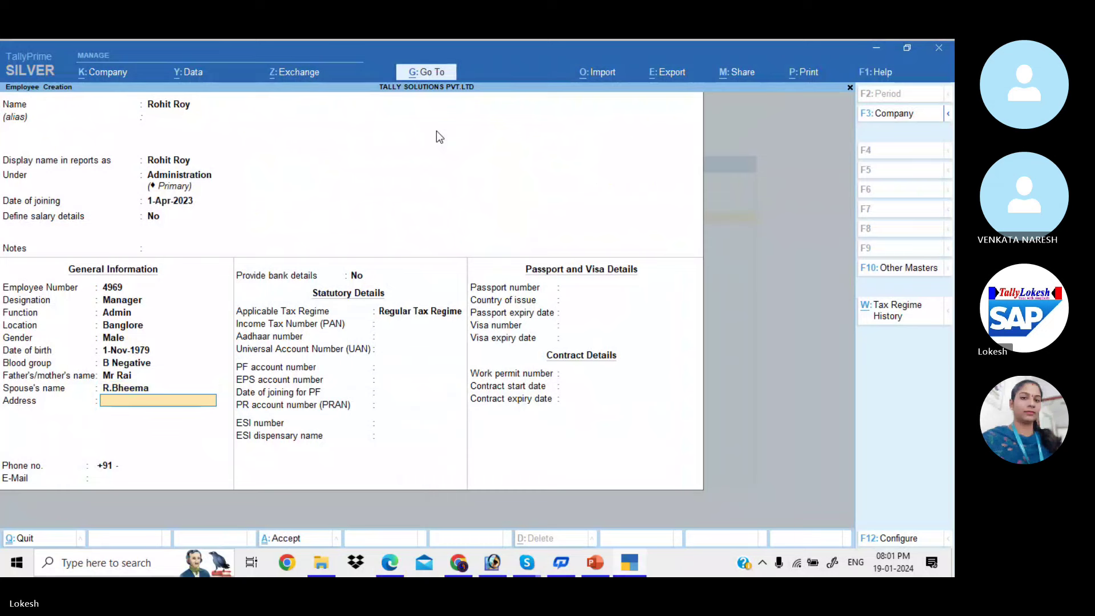
Enter the employee's postal address across two address lines
{"action": "key", "text": "alt+Tab"}
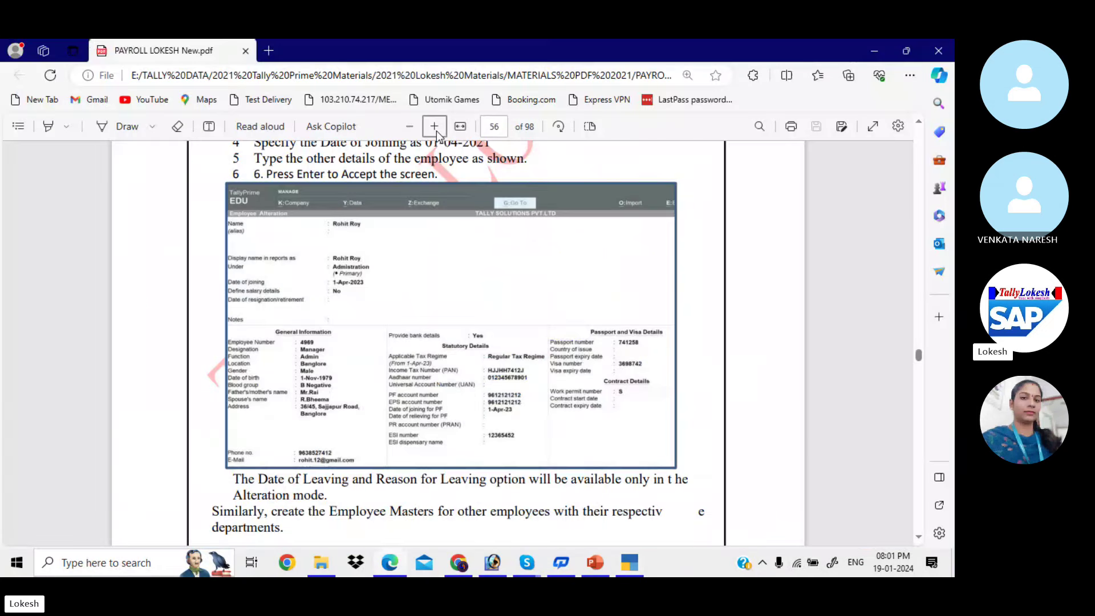
{"action": "key", "text": "alt+Tab"}
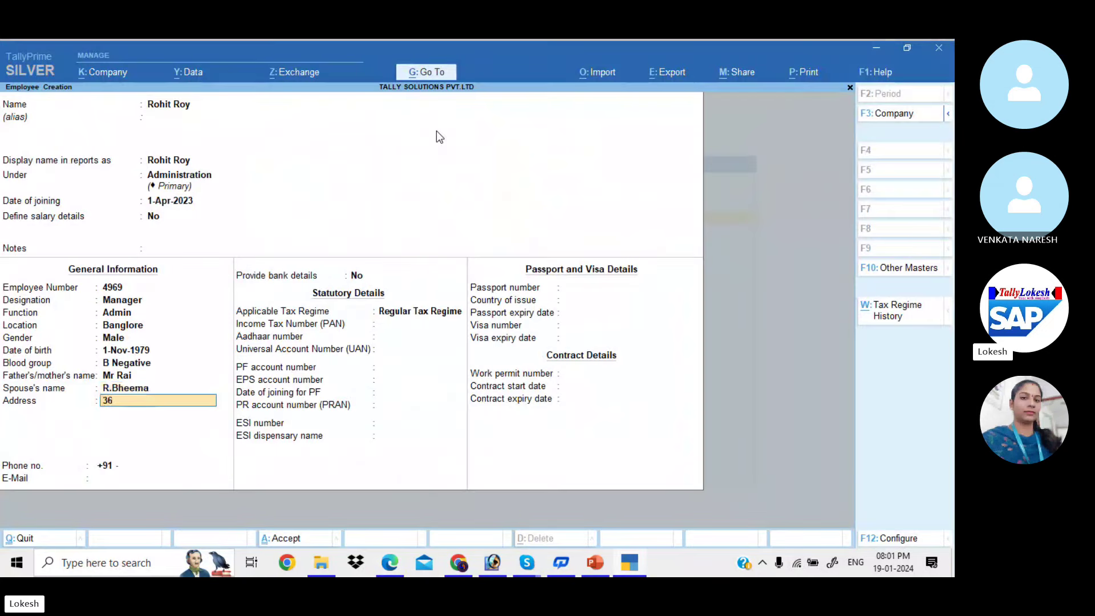
{"action": "key", "text": "alt+Tab"}
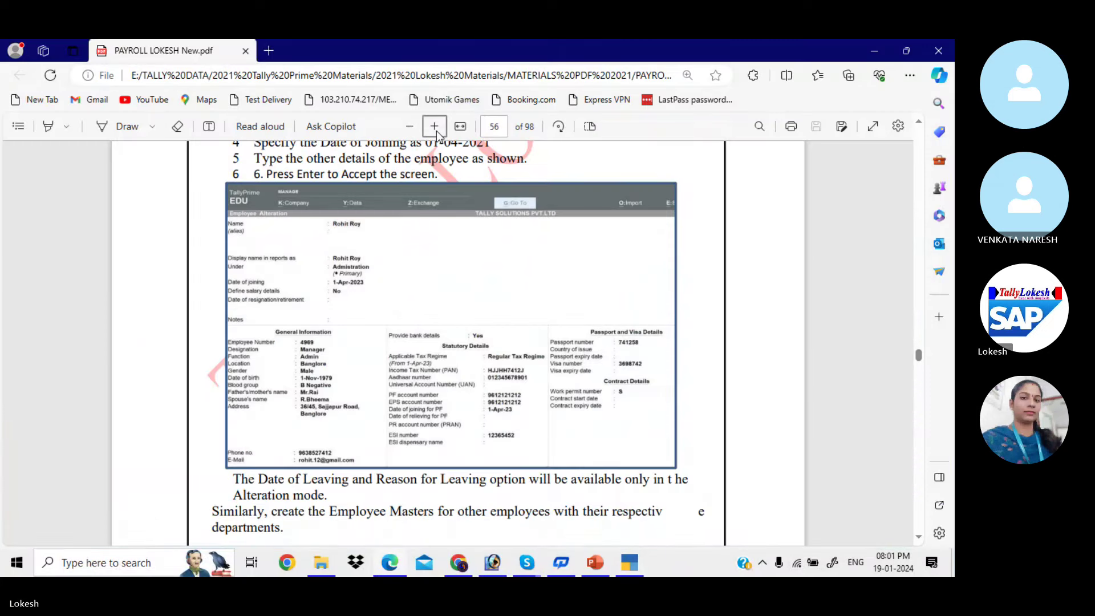
{"action": "key", "text": "alt+Tab"}
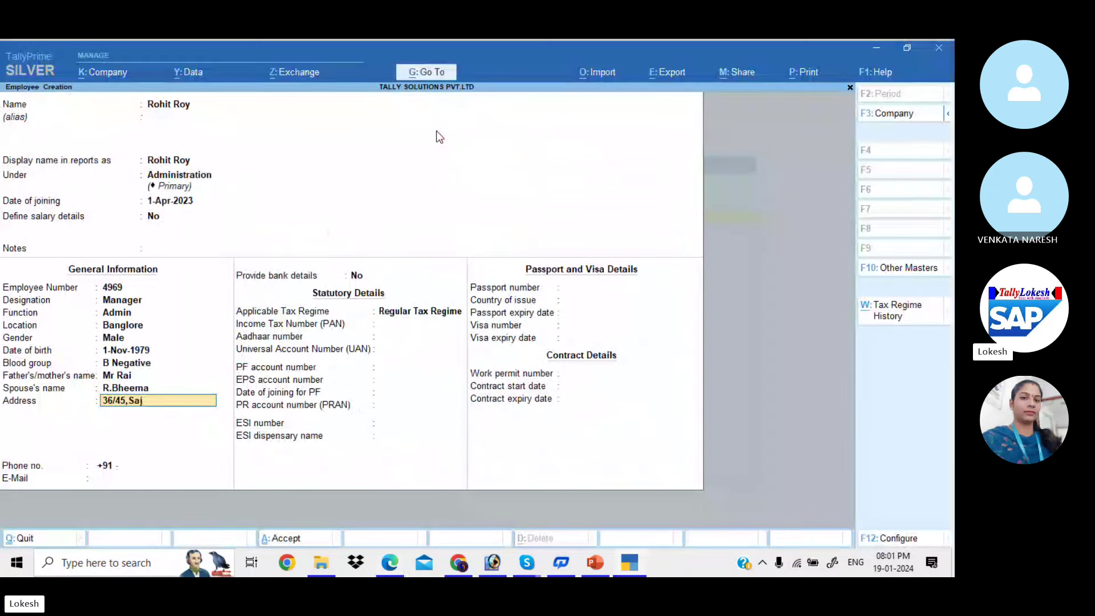
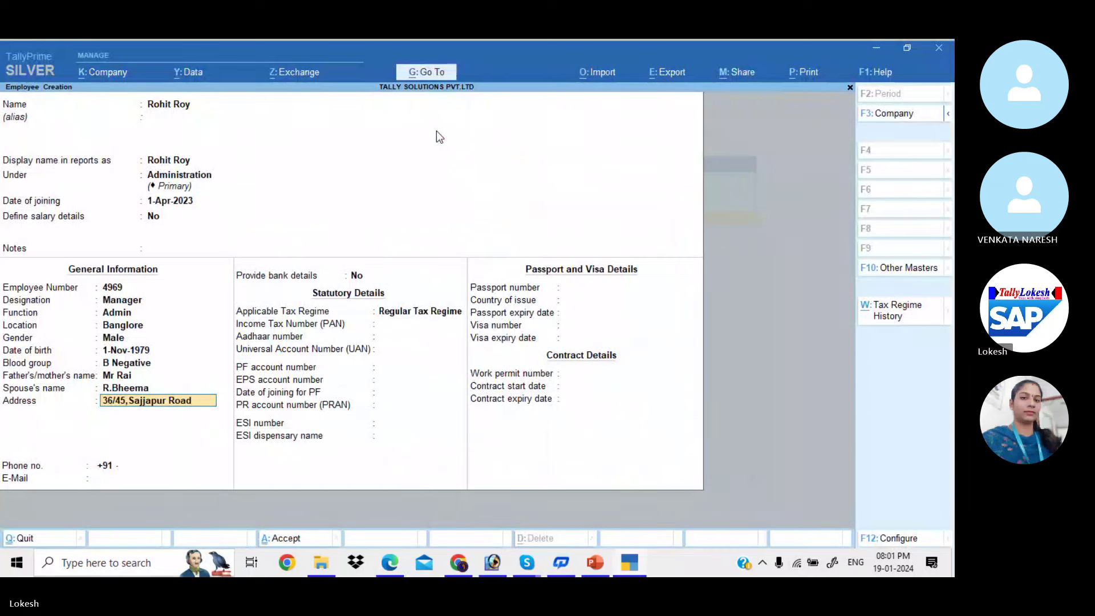
{"action": "key", "text": "Return"}
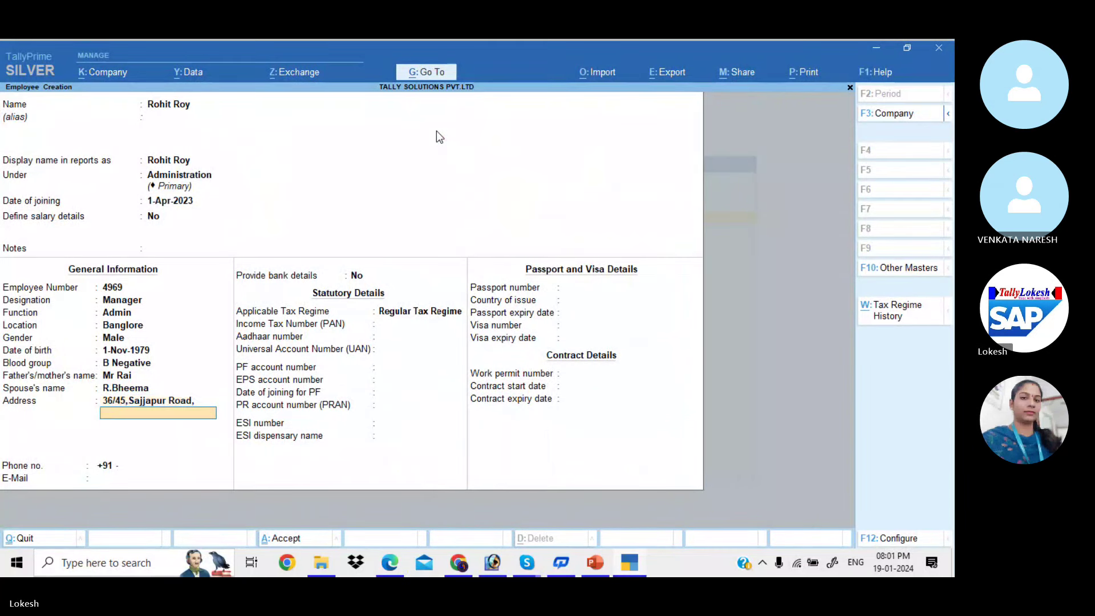
{"action": "key", "text": "alt+Tab"}
{"action": "key", "text": "alt+Tab"}
{"action": "key", "text": "Return"}
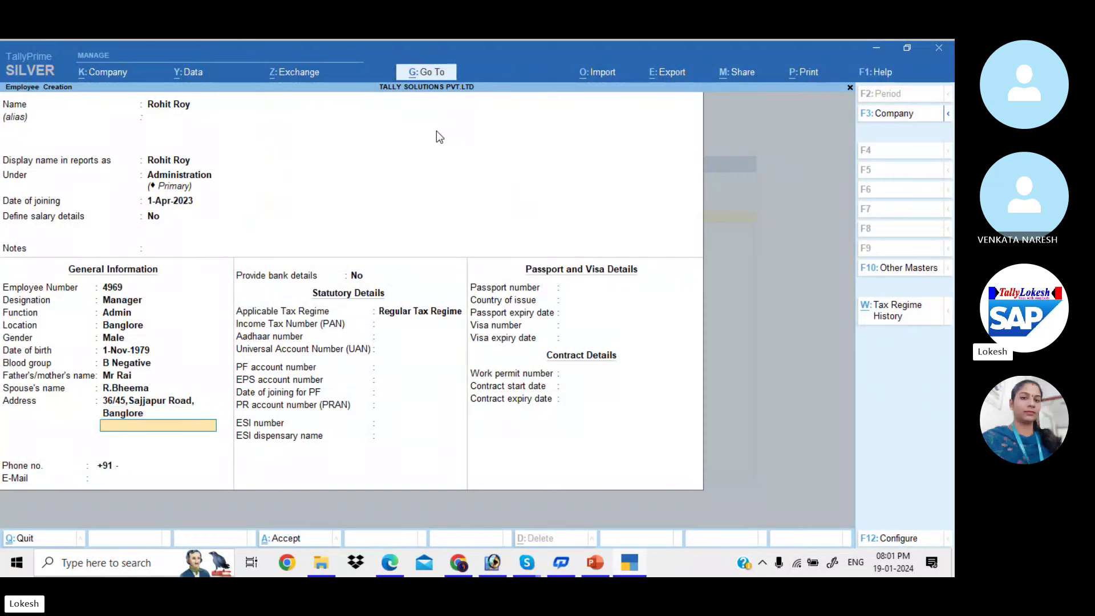
{"action": "key", "text": "Return"}
Enter the employee's phone number and begin typing the e-mail address
{"action": "key", "text": "alt+Tab"}
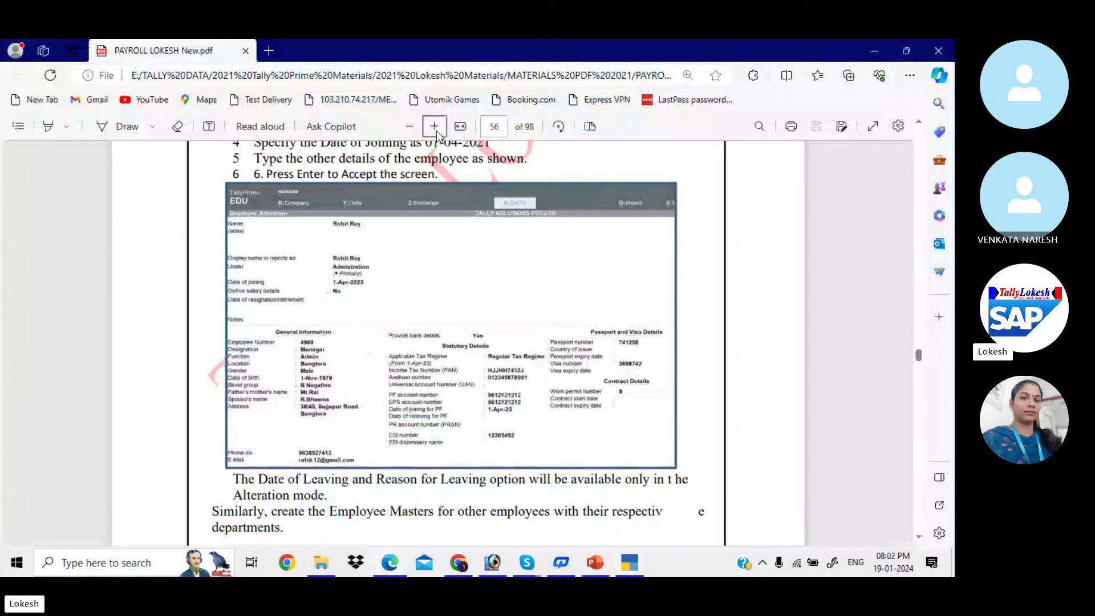
{"action": "key", "text": "alt+Tab"}
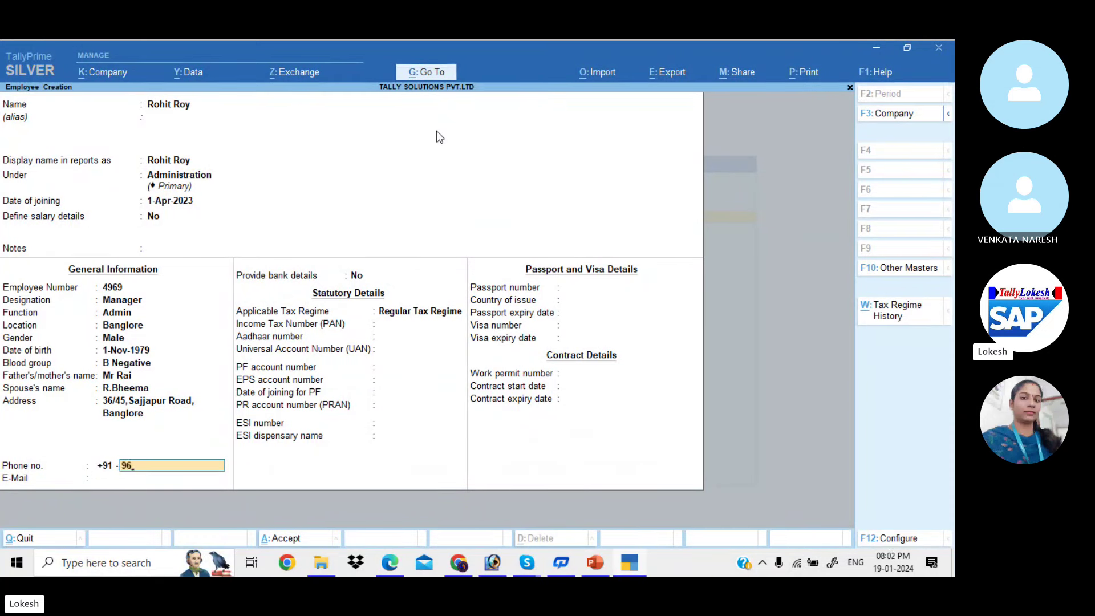
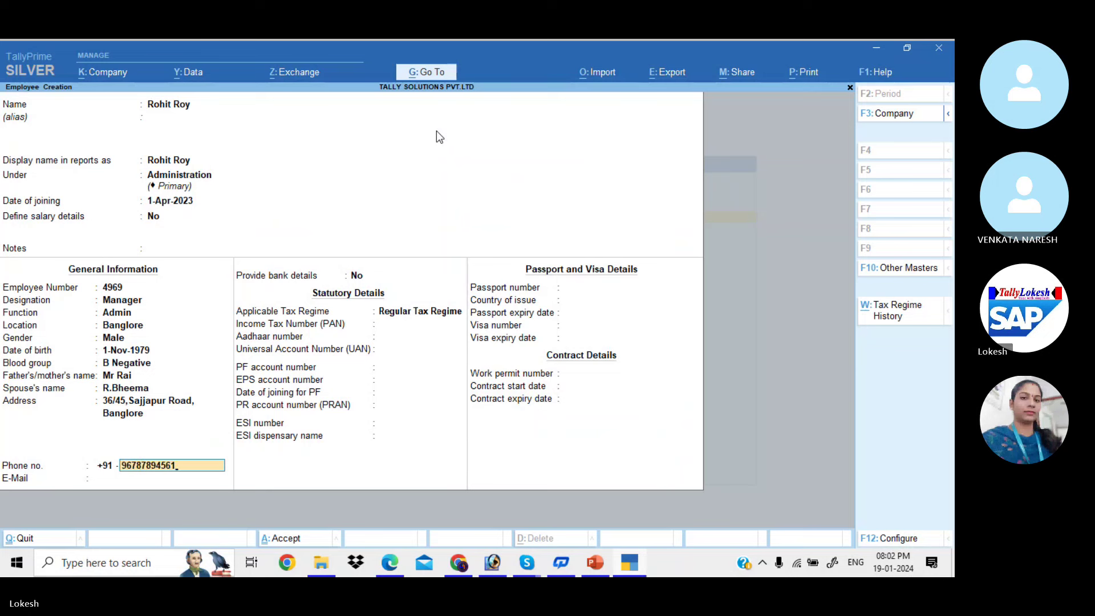
{"action": "key", "text": "Return"}
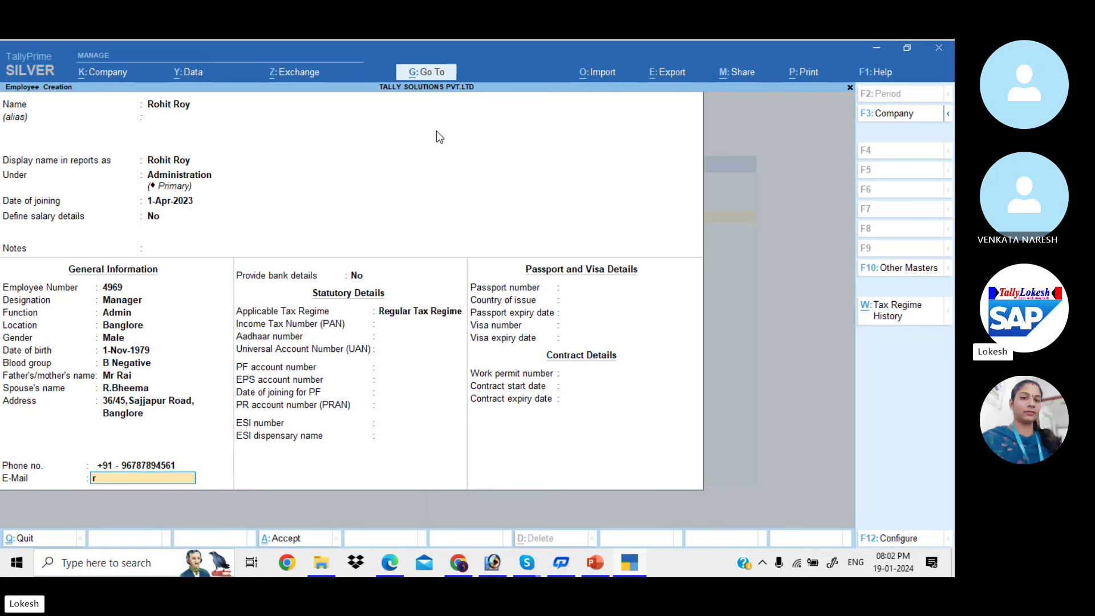
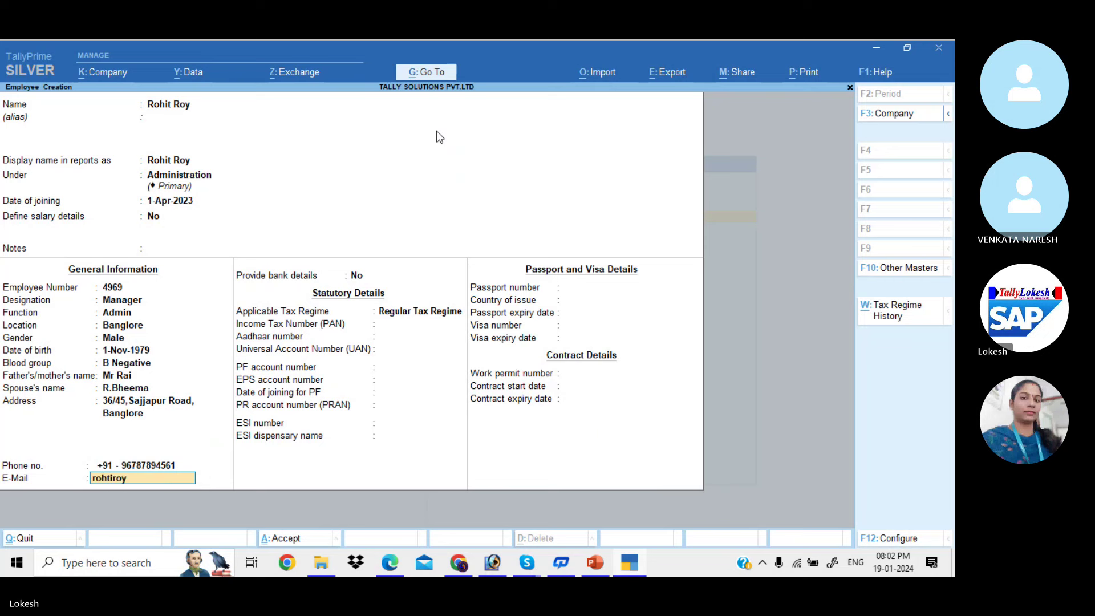
Enable bank details and enter the account number, IFS code SBI789654 and branch Banglore
{"action": "key", "text": "Return"}
{"action": "type", "text": "y"}
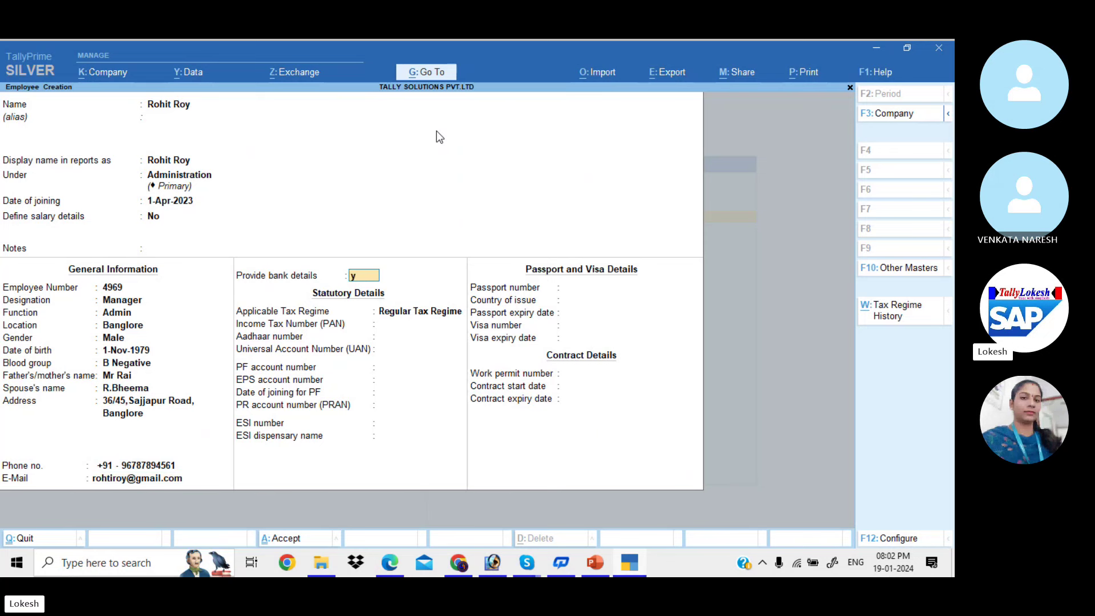
{"action": "key", "text": "Return"}
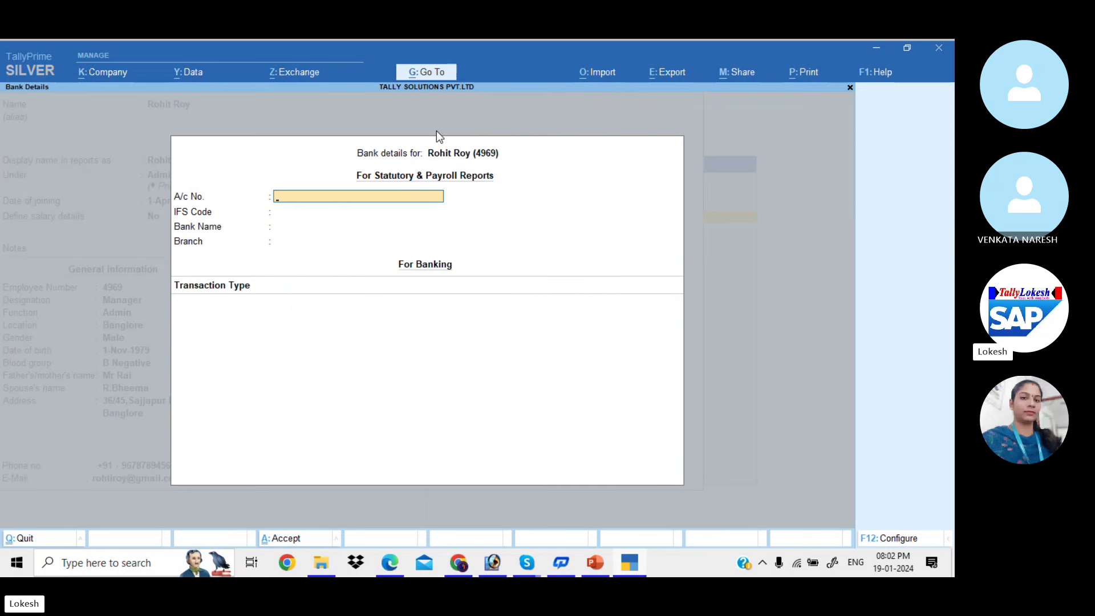
{"action": "key", "text": "Return"}
{"action": "type", "text": "S"}
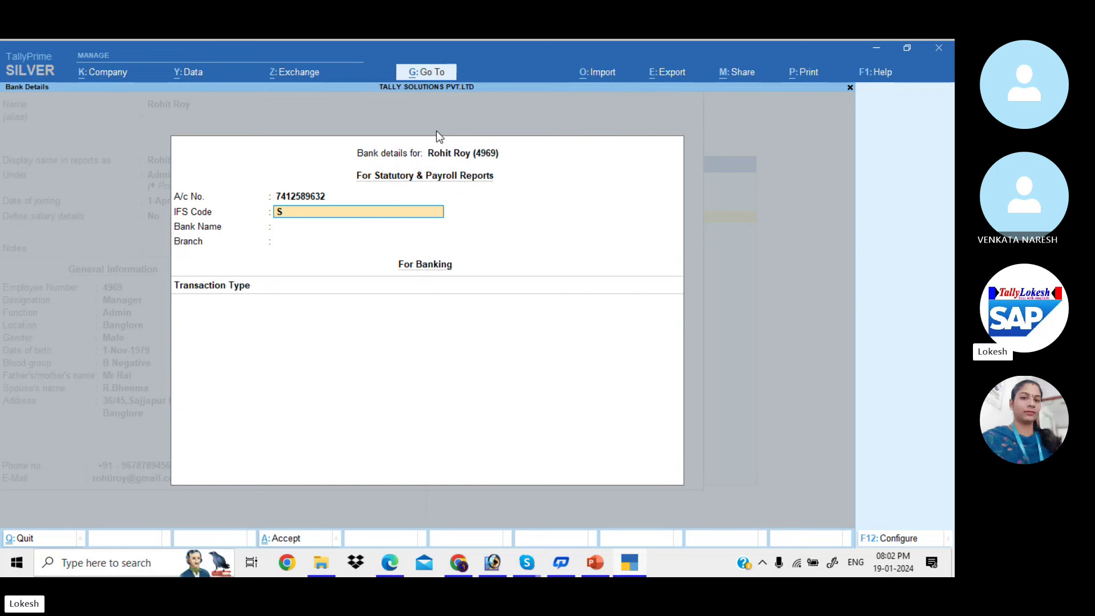
{"action": "type", "text": "BI789654"}
{"action": "key", "text": "Return"}
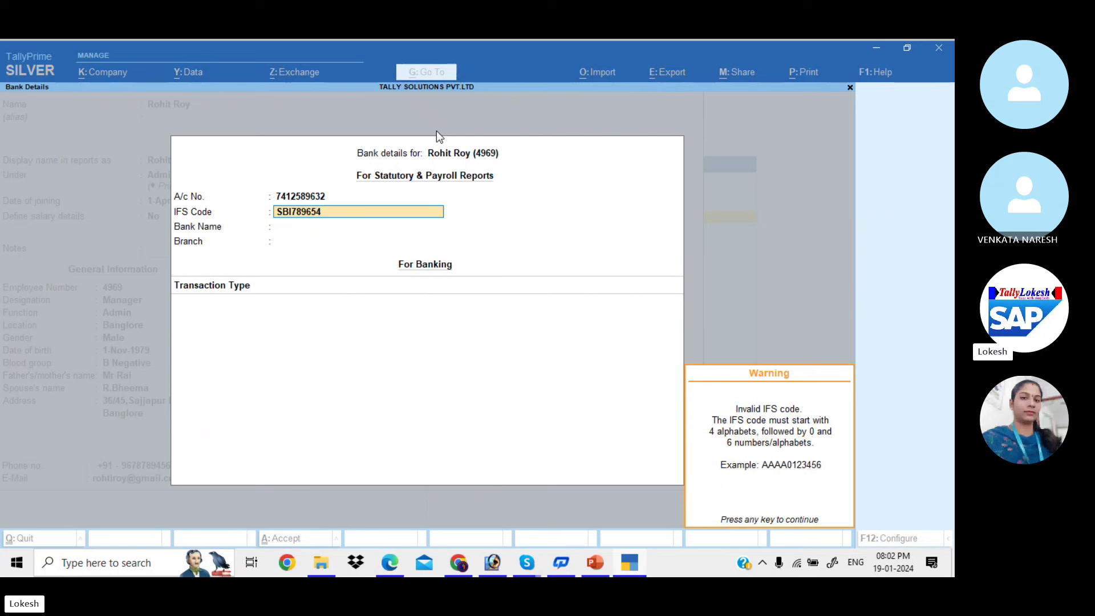
{"action": "key", "text": "Return"}
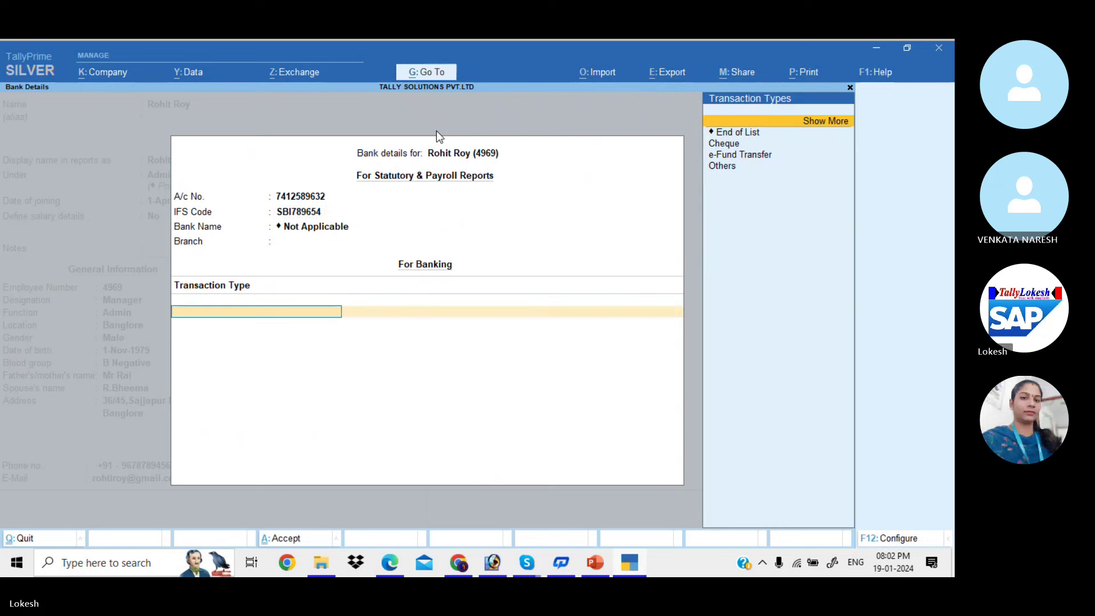
{"action": "key", "text": "BackSpace"}
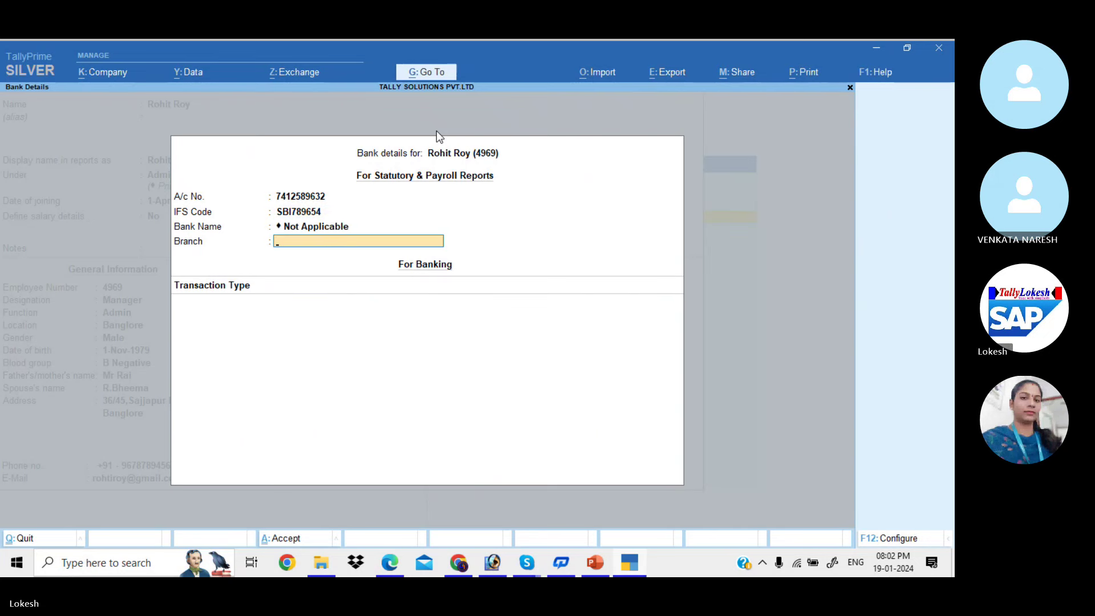
{"action": "type", "text": "Banglore"}
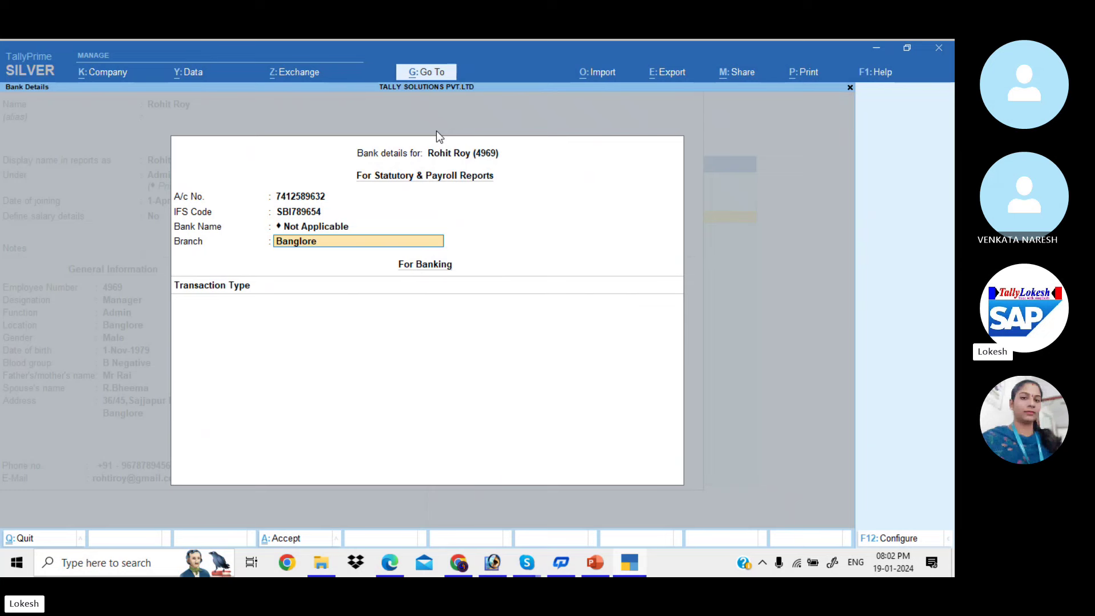
{"action": "key", "text": "Return"}
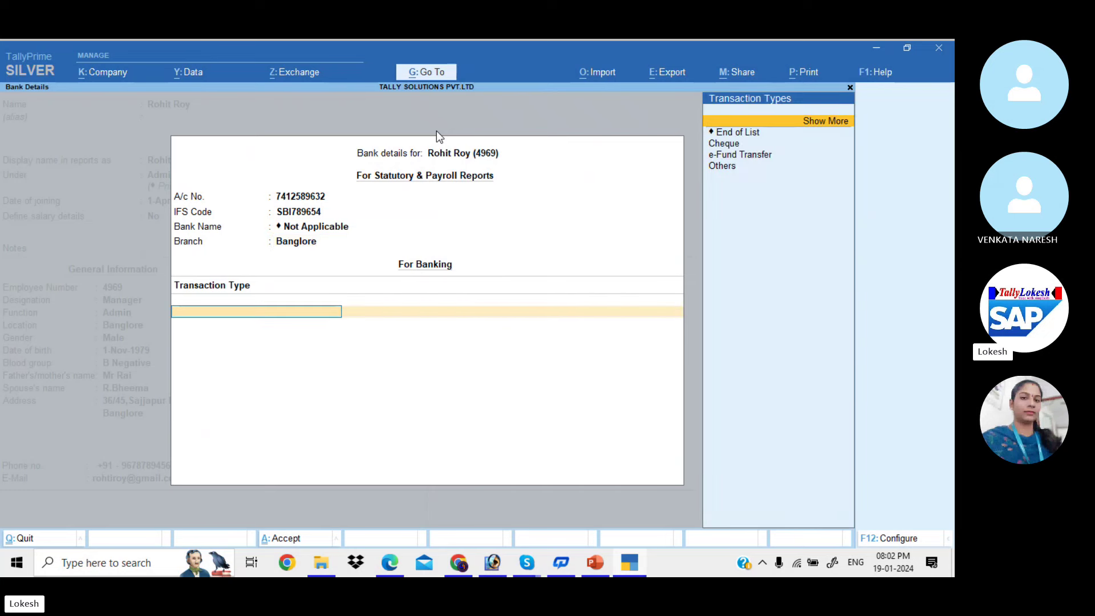
Keep the Regular Tax Regime and clear the rejected PAN entries, leaving PAN blank
{"action": "key", "text": "Return"}
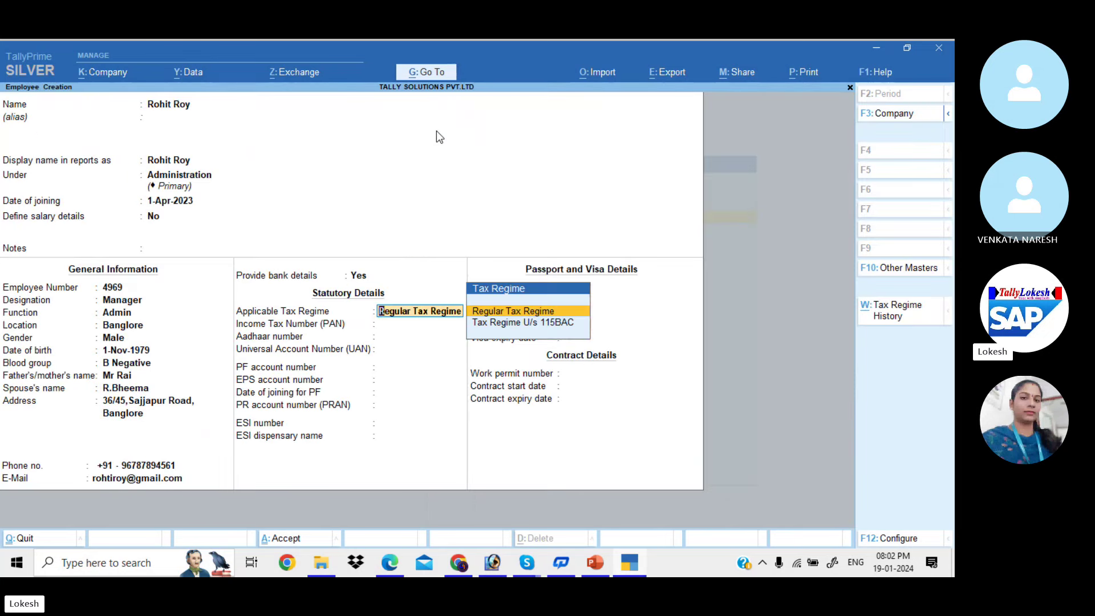
{"action": "key", "text": "Return"}
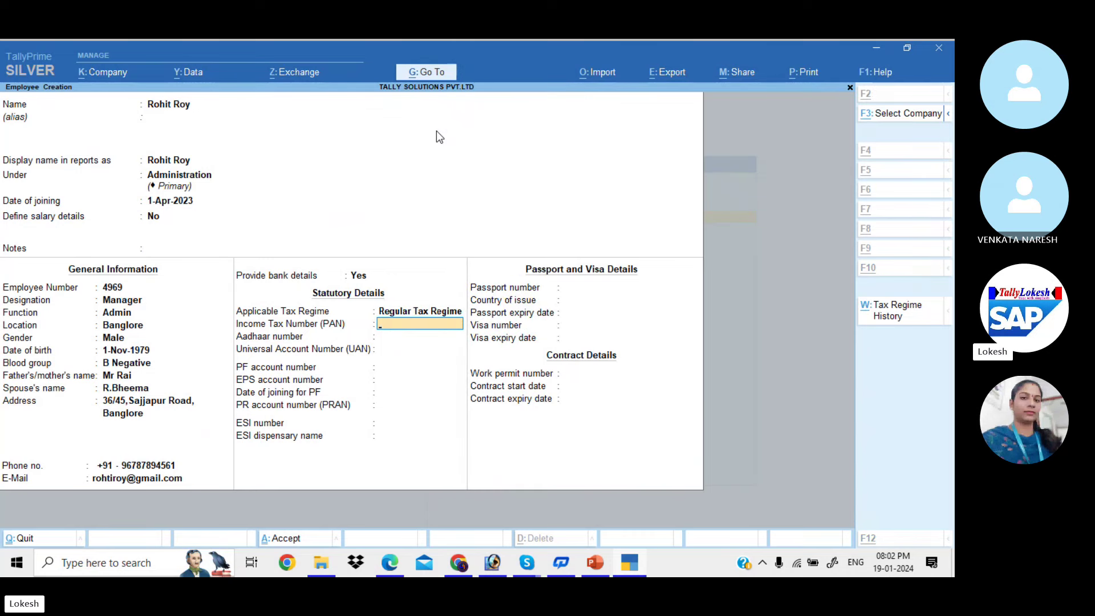
{"action": "key", "text": "alt+Tab"}
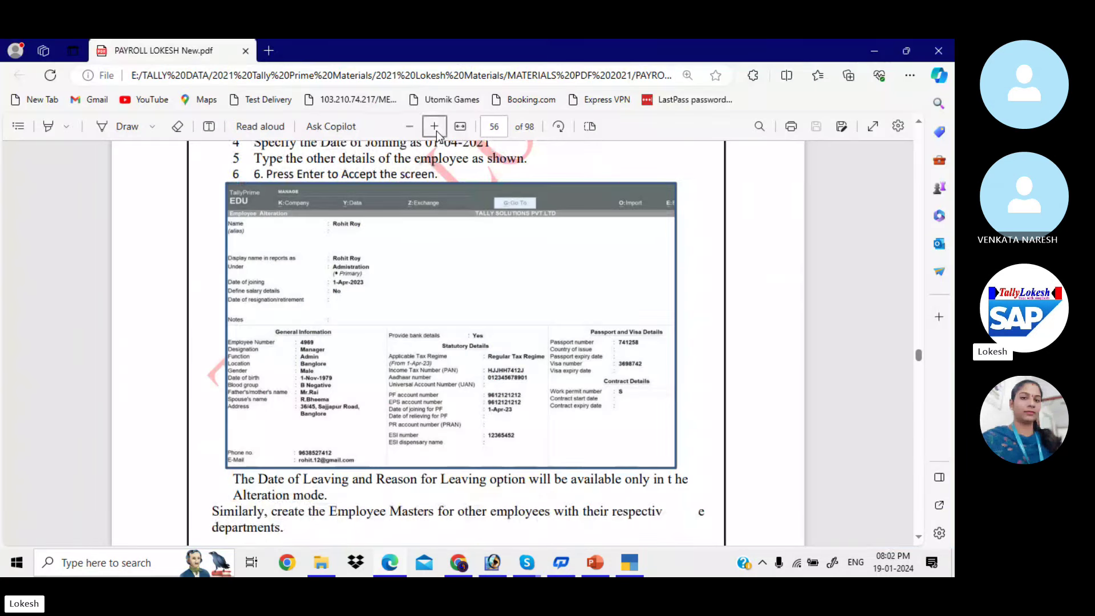
{"action": "key", "text": "alt+Tab"}
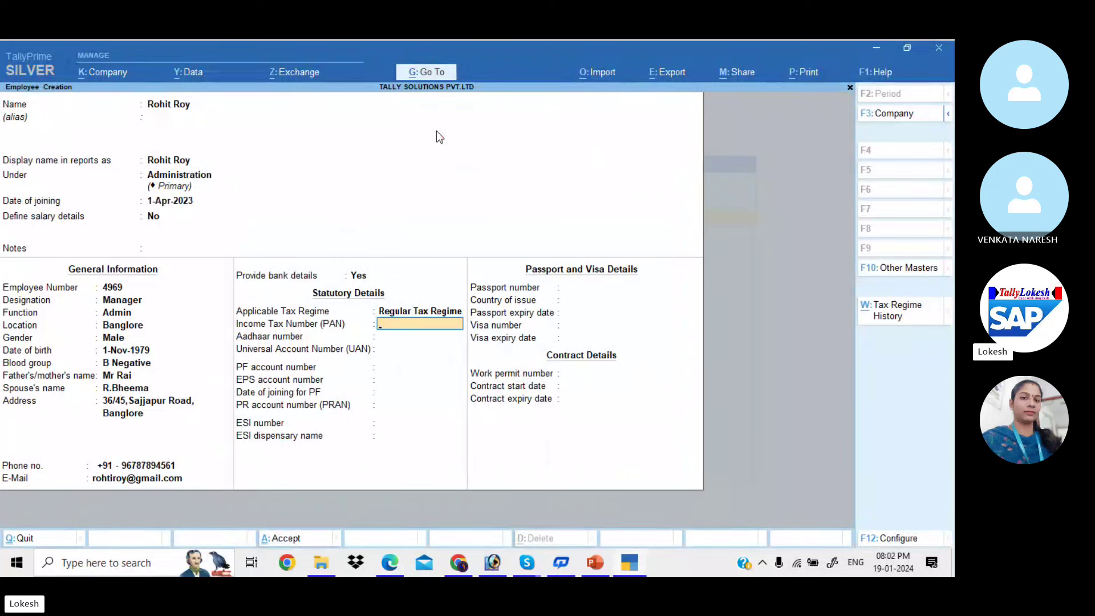
{"action": "type", "text": "AAAAAAAAAA"}
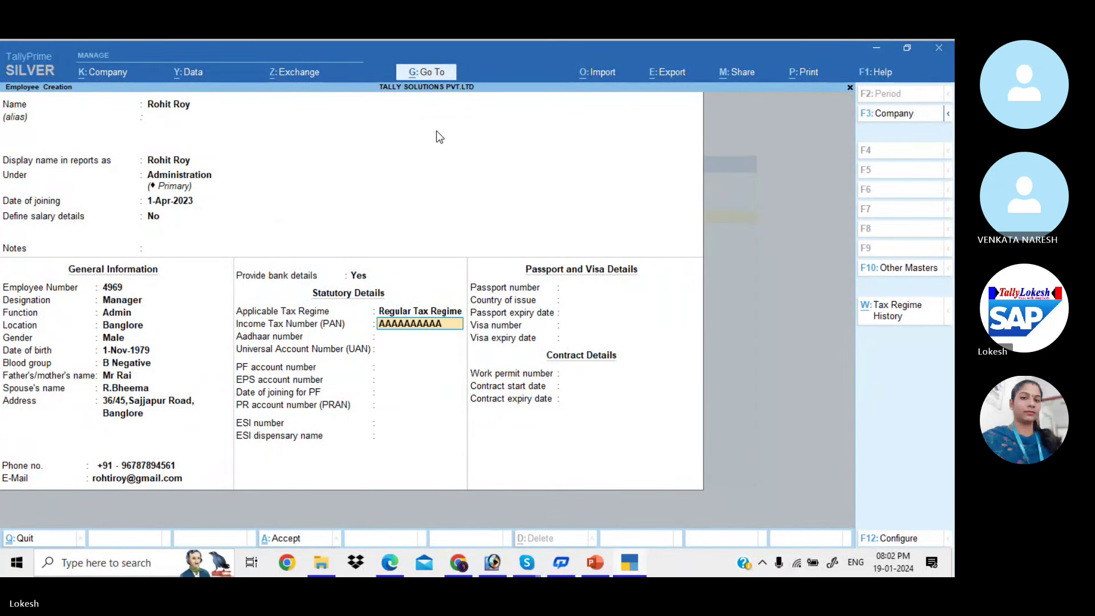
{"action": "key", "text": "Return"}
{"action": "type", "text": "ASFDSFDSFS"}
{"action": "key", "text": "Return"}
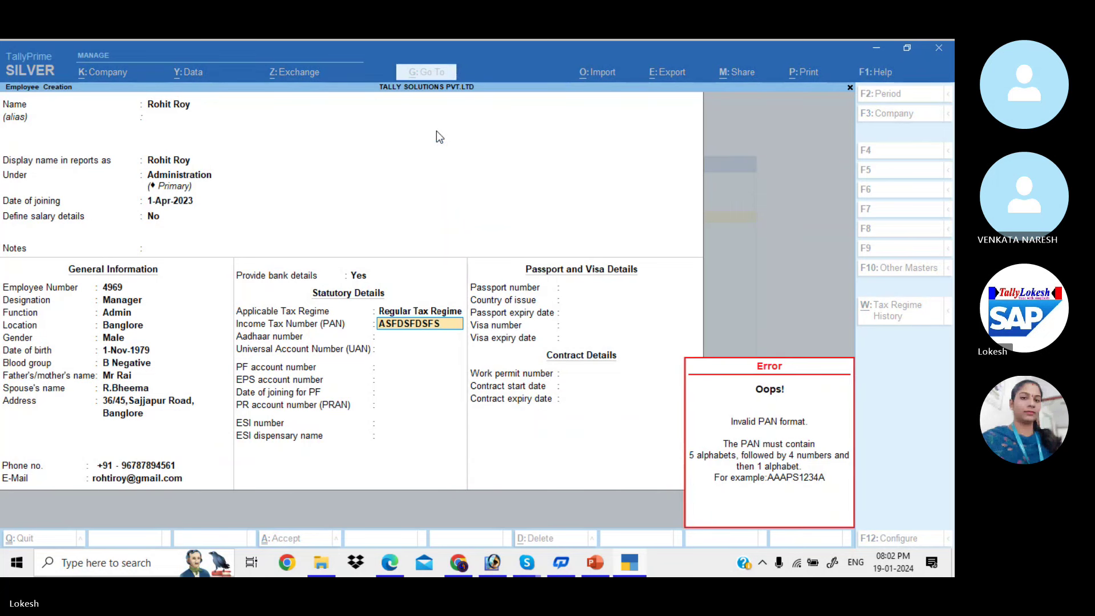
{"action": "key", "text": "BackSpace"}
{"action": "key", "text": "BackSpace"}
{"action": "key", "text": "BackSpace"}
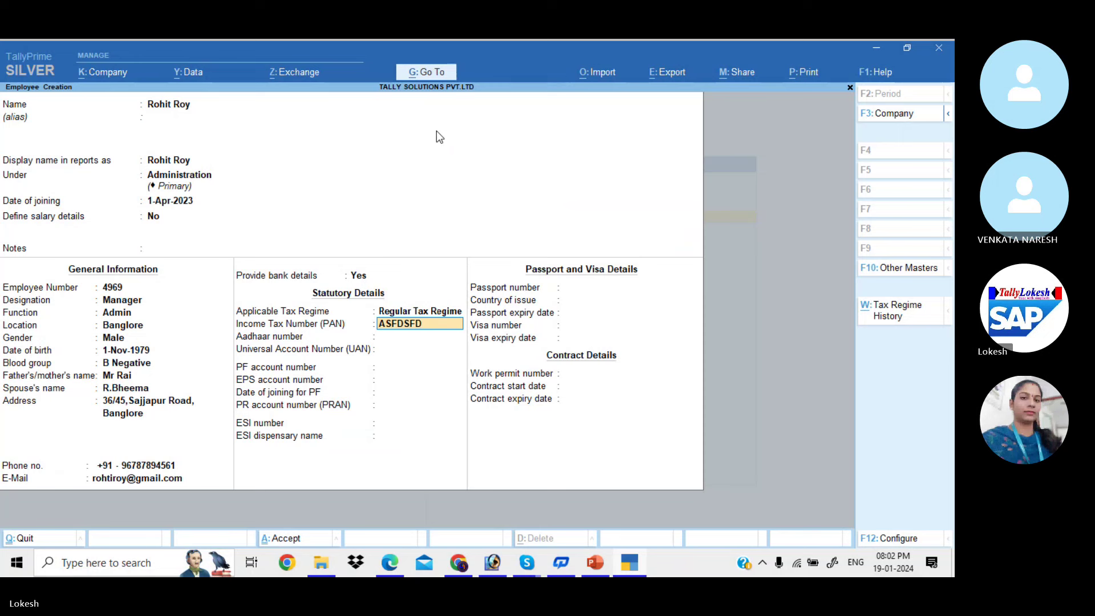
{"action": "key", "text": "BackSpace"}
{"action": "key", "text": "BackSpace"}
{"action": "key", "text": "BackSpace"}
{"action": "key", "text": "BackSpace"}
{"action": "key", "text": "BackSpace"}
{"action": "key", "text": "BackSpace"}
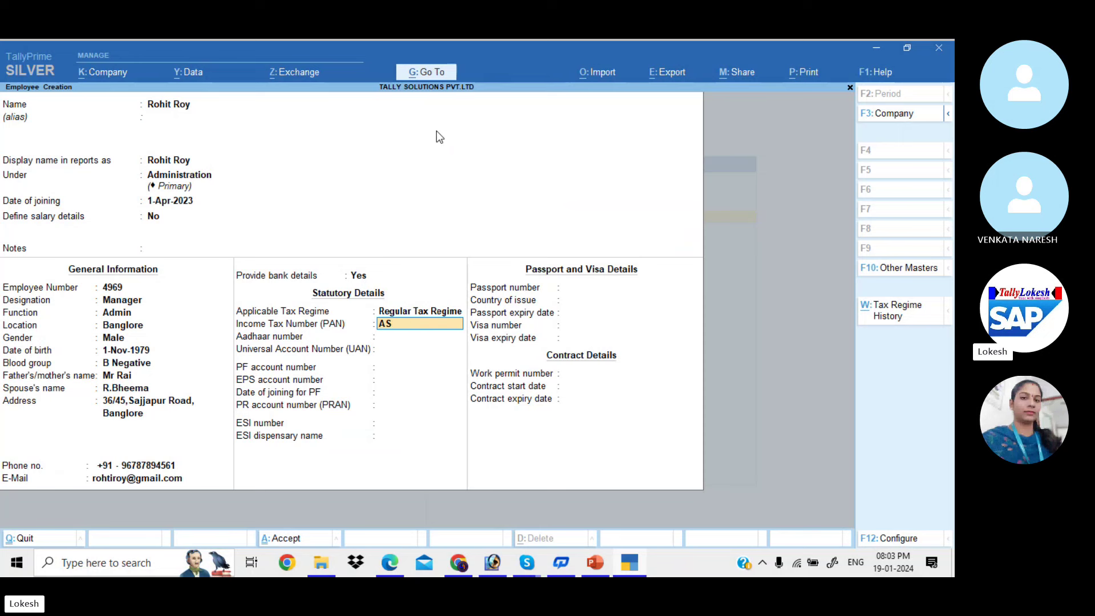
{"action": "key", "text": "Return"}
Skip the Aadhaar, PF, passport, visa and contract details to reach the save prompt
{"action": "key", "text": "Return"}
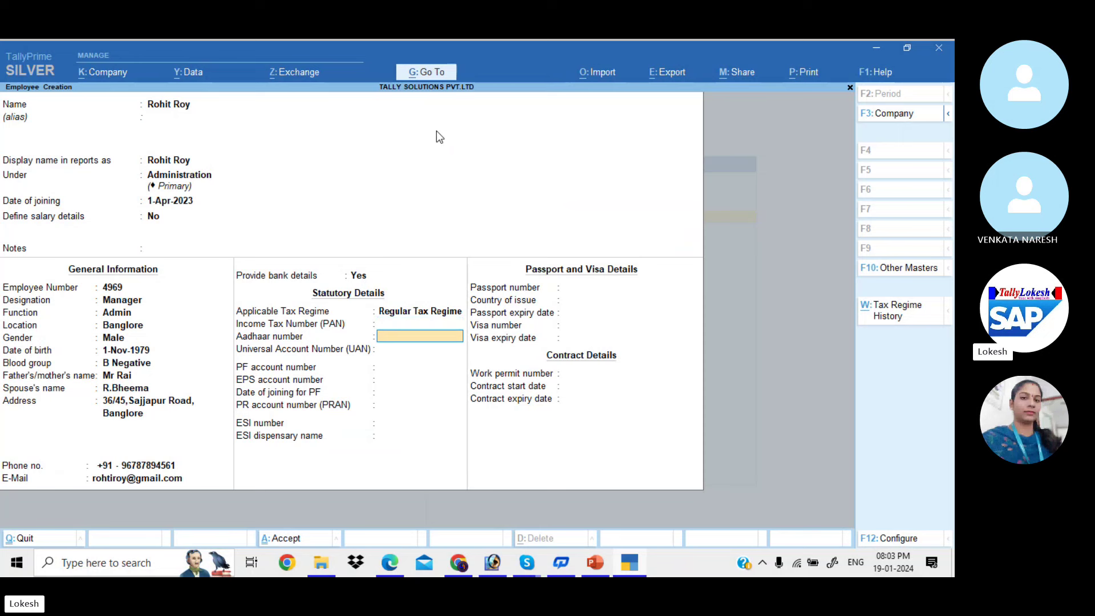
{"action": "key", "text": "Return"}
{"action": "key", "text": "Return"}
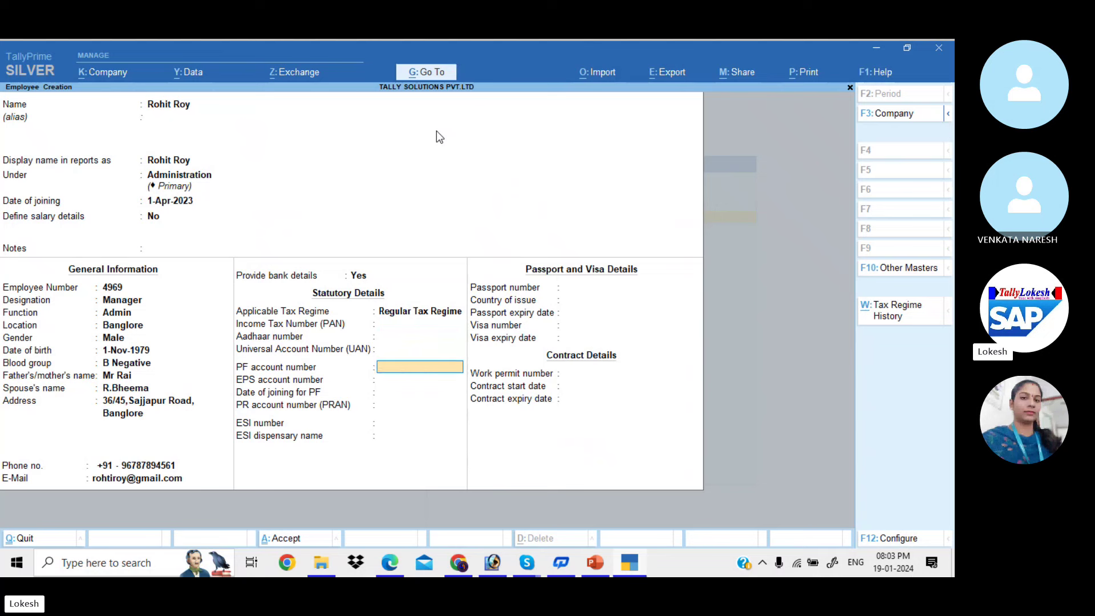
{"action": "key", "text": "Return"}
{"action": "key", "text": "Return"}
{"action": "key", "text": "Return"}
{"action": "key", "text": "Return"}
{"action": "key", "text": "Return"}
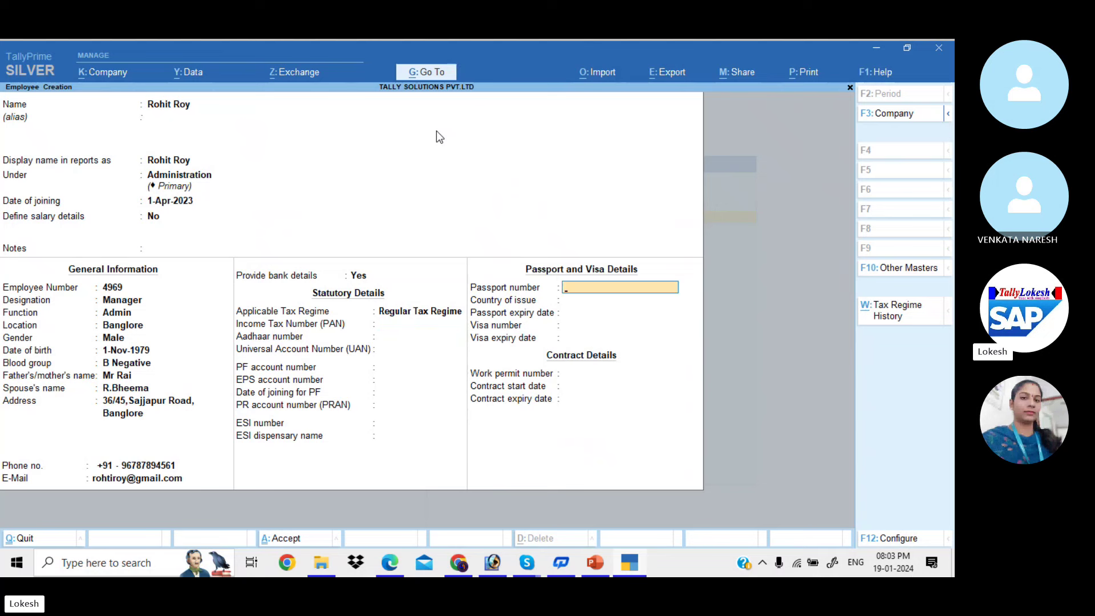
{"action": "key", "text": "Return"}
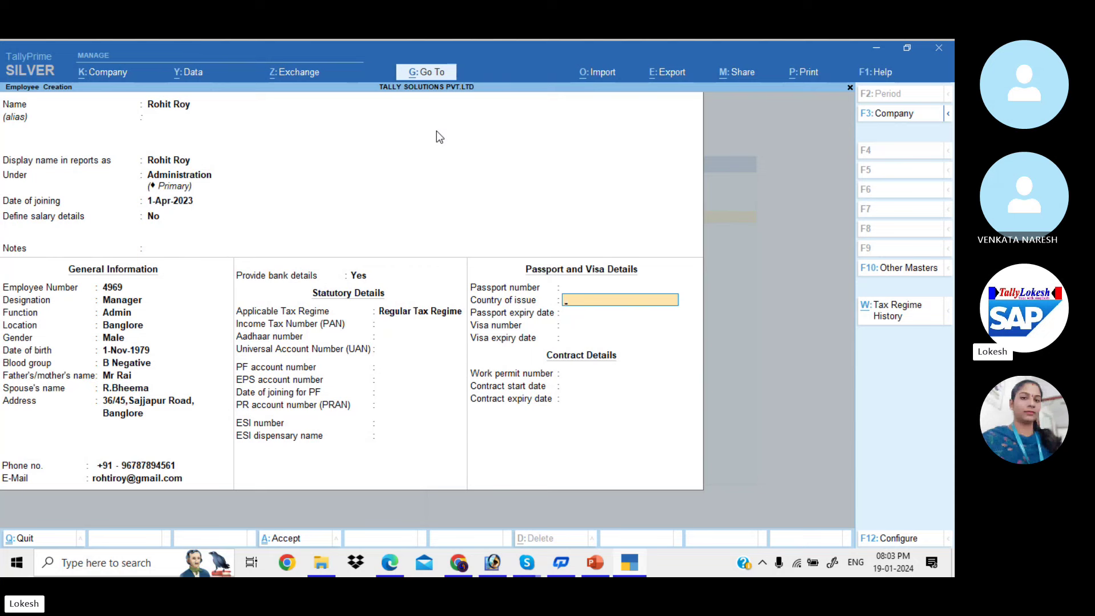
{"action": "key", "text": "Return"}
{"action": "key", "text": "Return"}
{"action": "key", "text": "Return"}
{"action": "key", "text": "Return"}
{"action": "key", "text": "Return"}
{"action": "key", "text": "Return"}
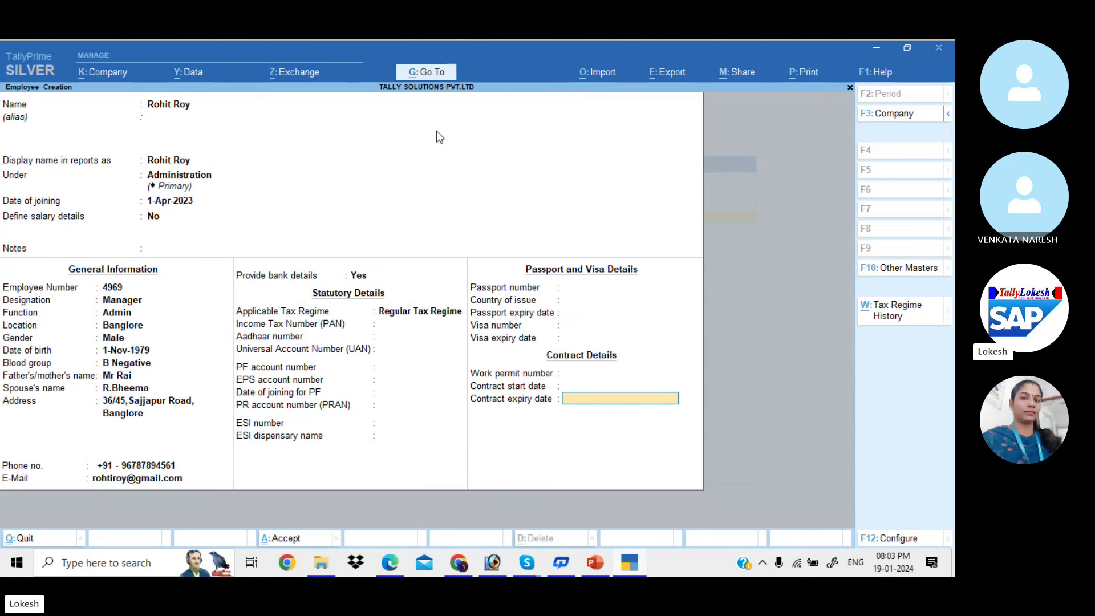
{"action": "key", "text": "Return"}
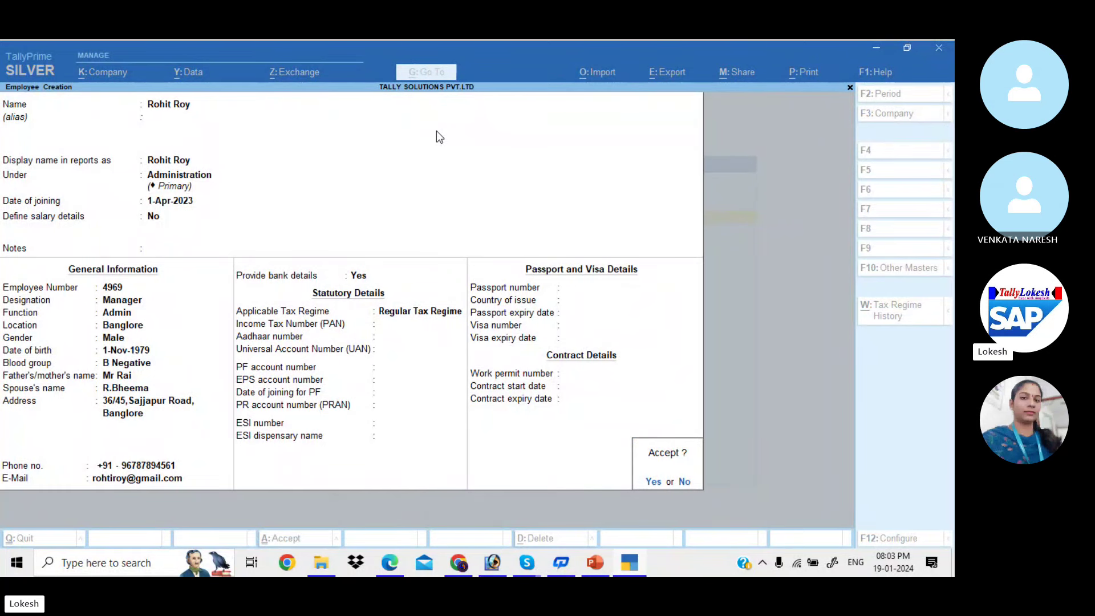
Confirm saving the first employee record and check the PDF for the next employee
{"action": "key", "text": "y"}
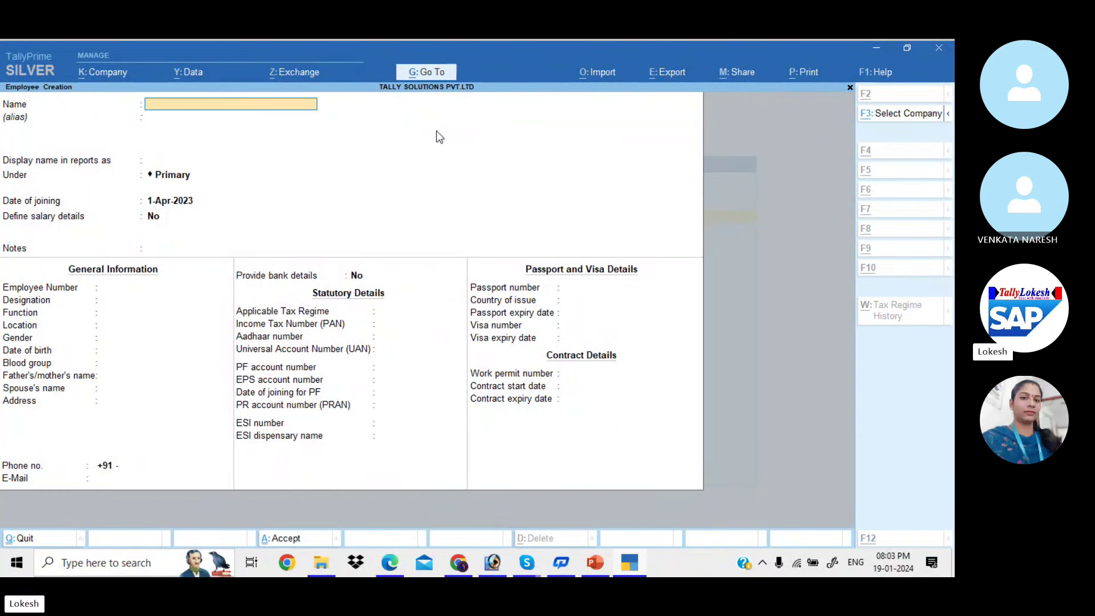
{"action": "key", "text": "alt+Tab"}
{"action": "scroll", "coordinate": [436, 131], "scroll_direction": "up", "scroll_amount": 5}
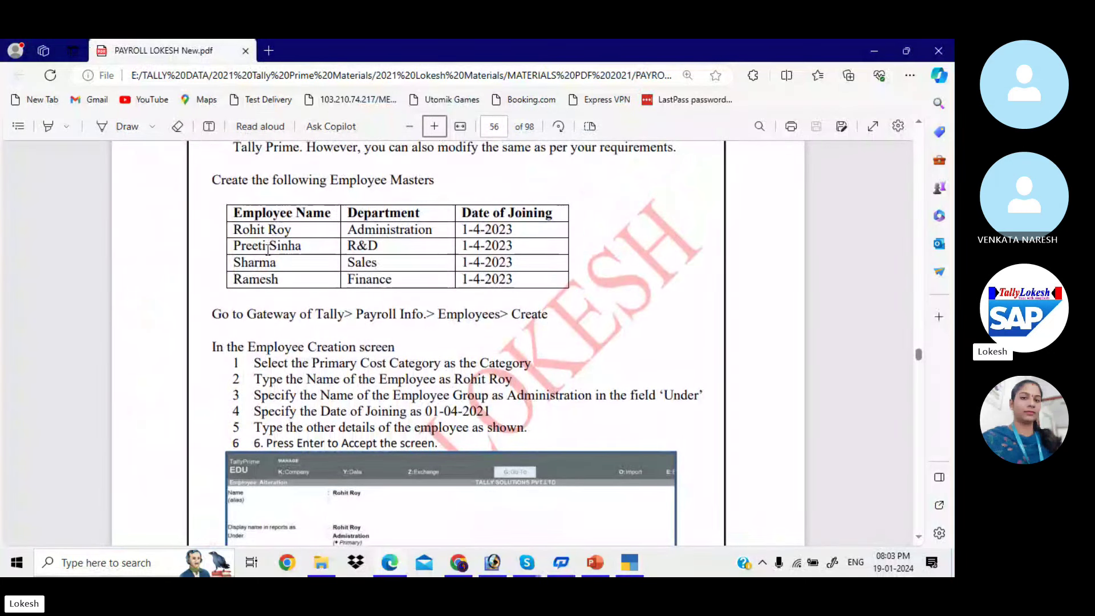
{"action": "key", "text": "alt+Tab"}
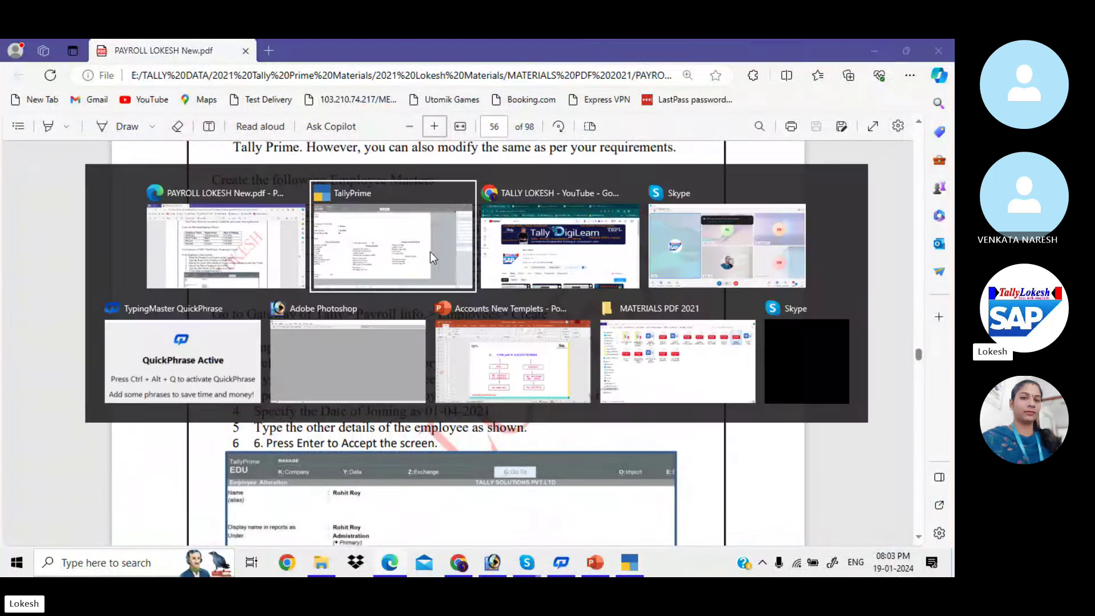
Create the second employee under R & D, joining 1-Apr-2023, and save it
{"action": "type", "text": "Preeti"}
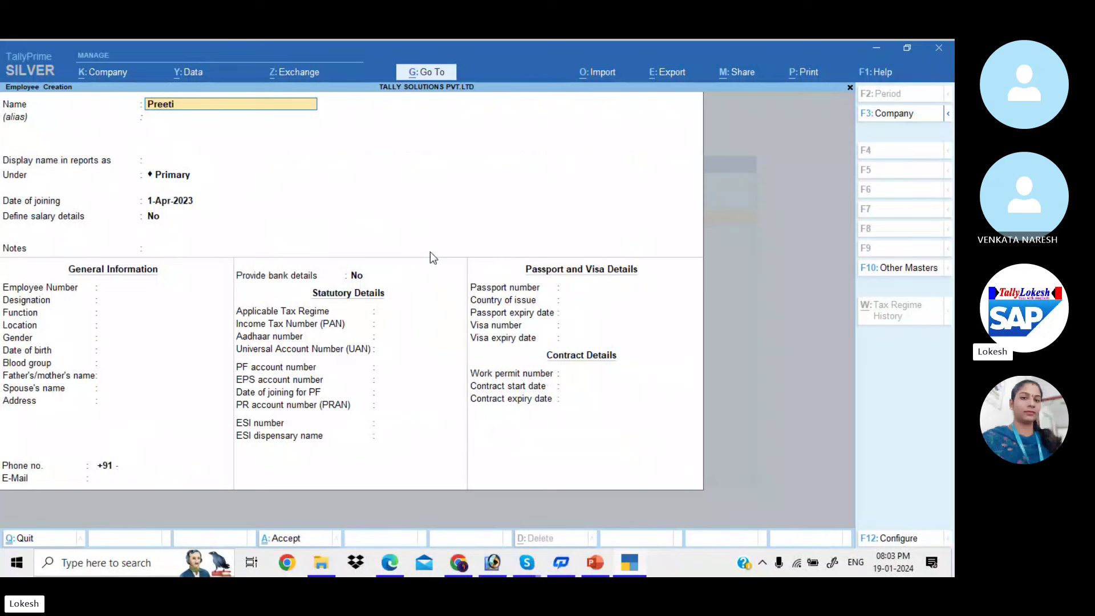
{"action": "key", "text": "Return"}
{"action": "key", "text": "Return"}
{"action": "key", "text": "Return"}
{"action": "type", "text": "R"}
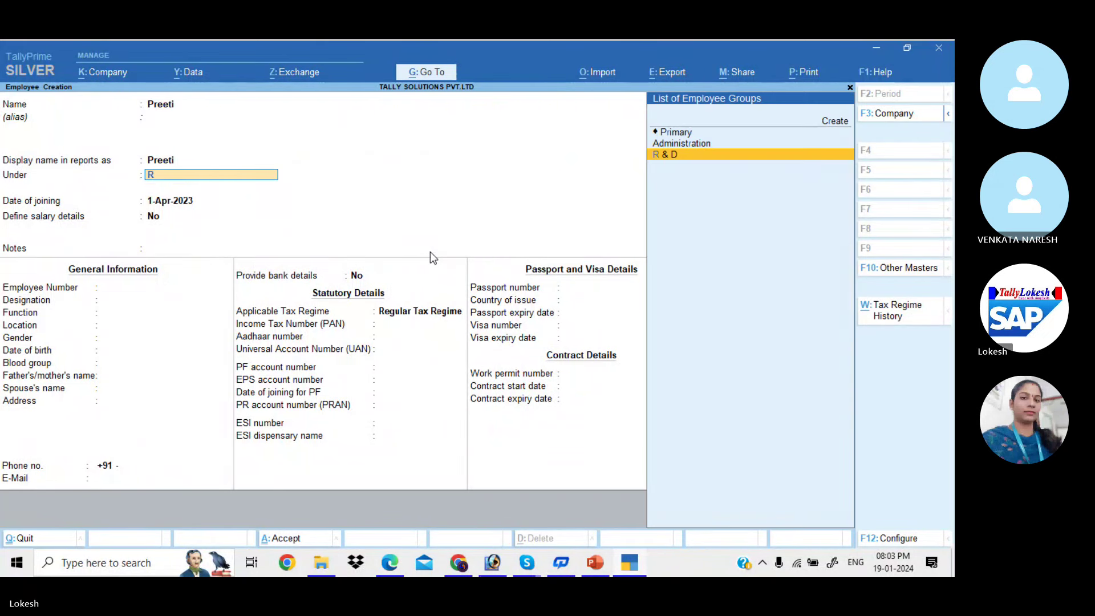
{"action": "key", "text": "Return"}
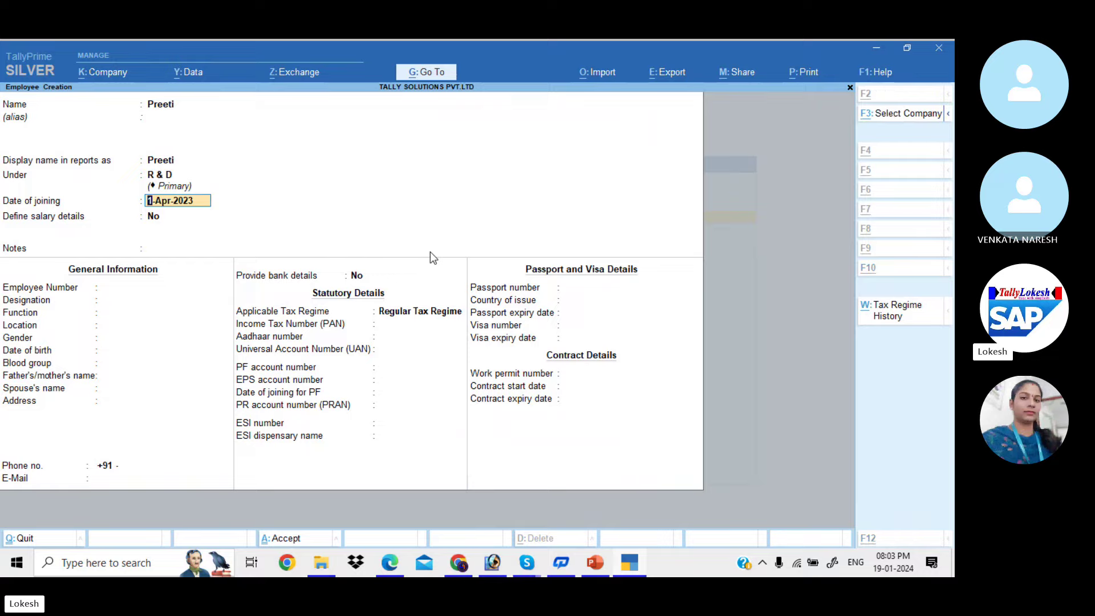
{"action": "key", "text": "alt+Tab"}
{"action": "key", "text": "alt+Tab"}
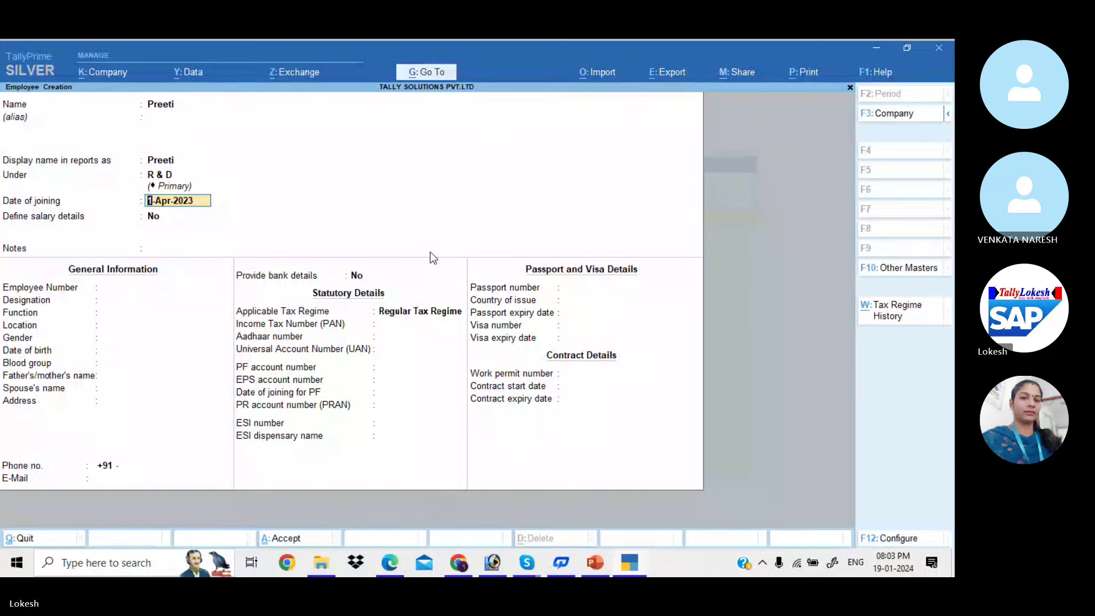
{"action": "key", "text": "ctrl+a"}
{"action": "key", "text": "alt+Tab"}
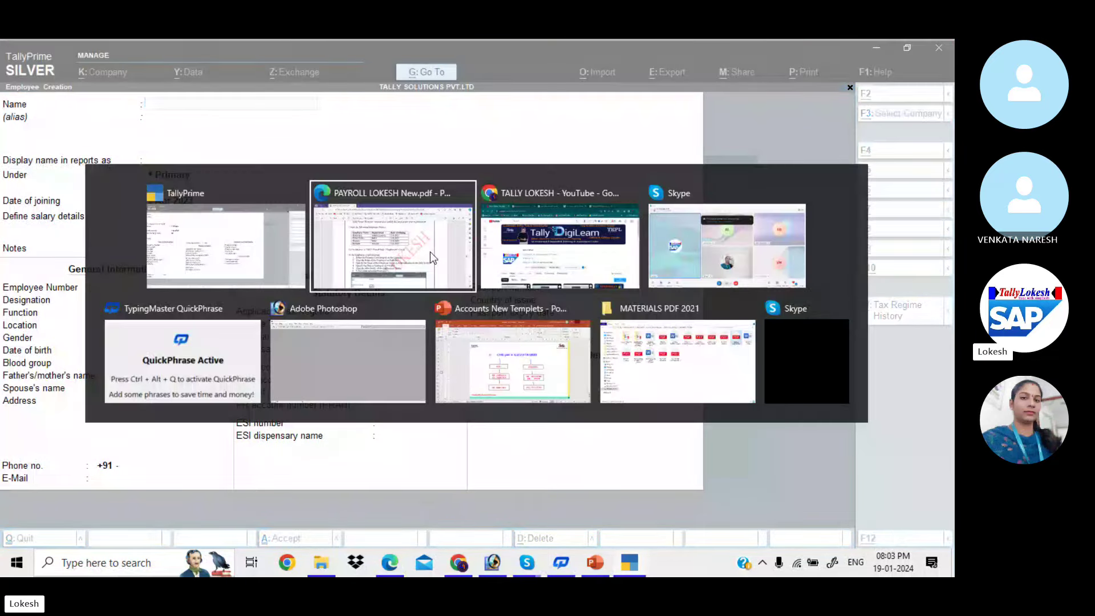
{"action": "key", "text": "alt+Tab"}
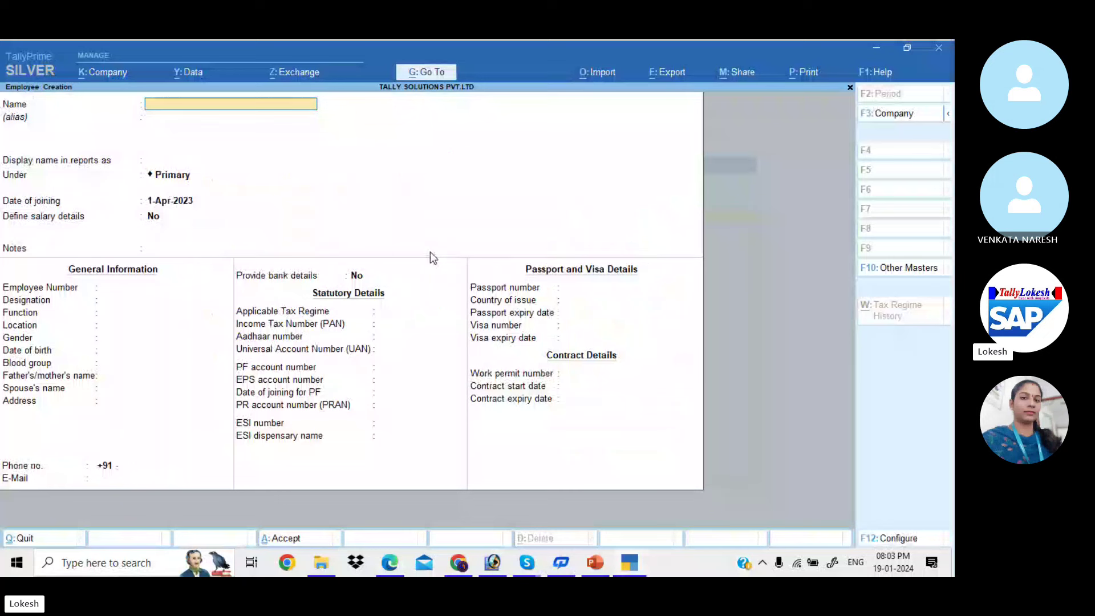
Create and save the third employee under the Sales group
{"action": "type", "text": "Sharma"}
{"action": "key", "text": "Return"}
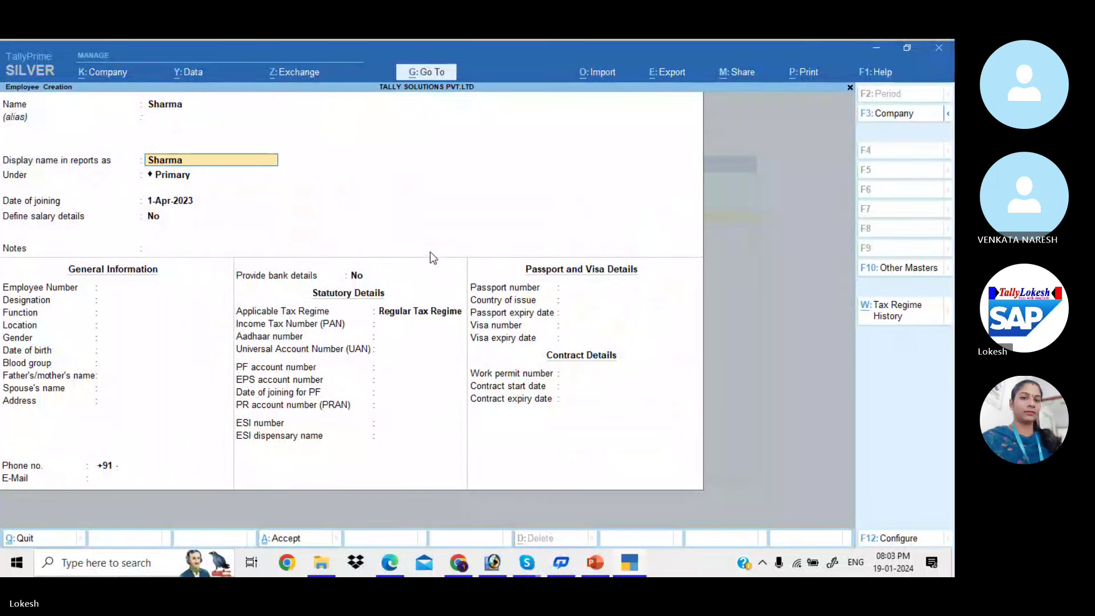
{"action": "key", "text": "Return"}
{"action": "type", "text": "S"}
{"action": "key", "text": "Return"}
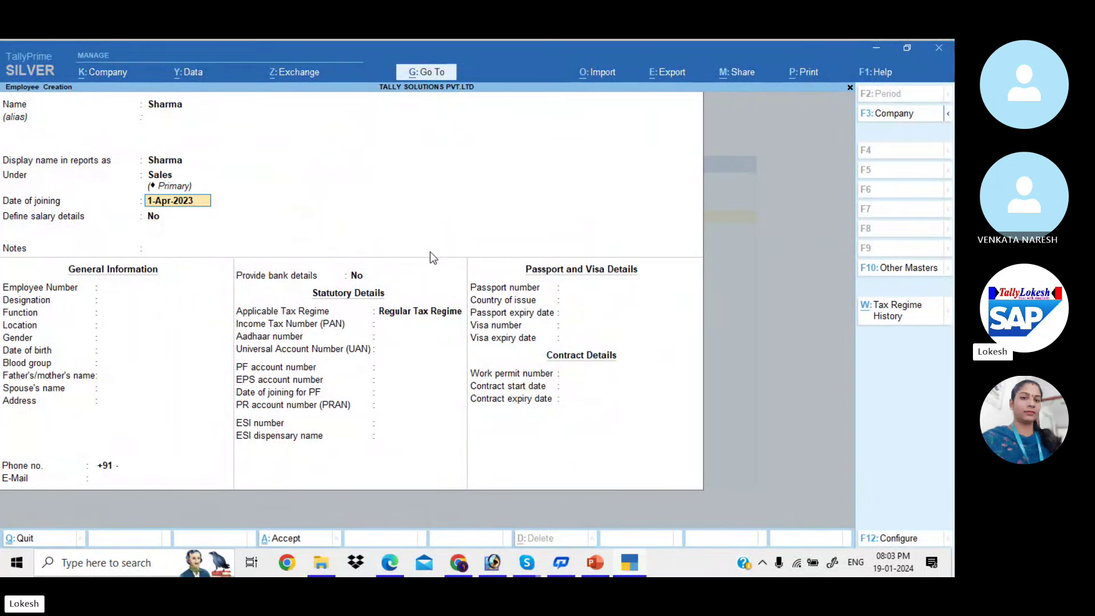
{"action": "key", "text": "ctrl+a"}
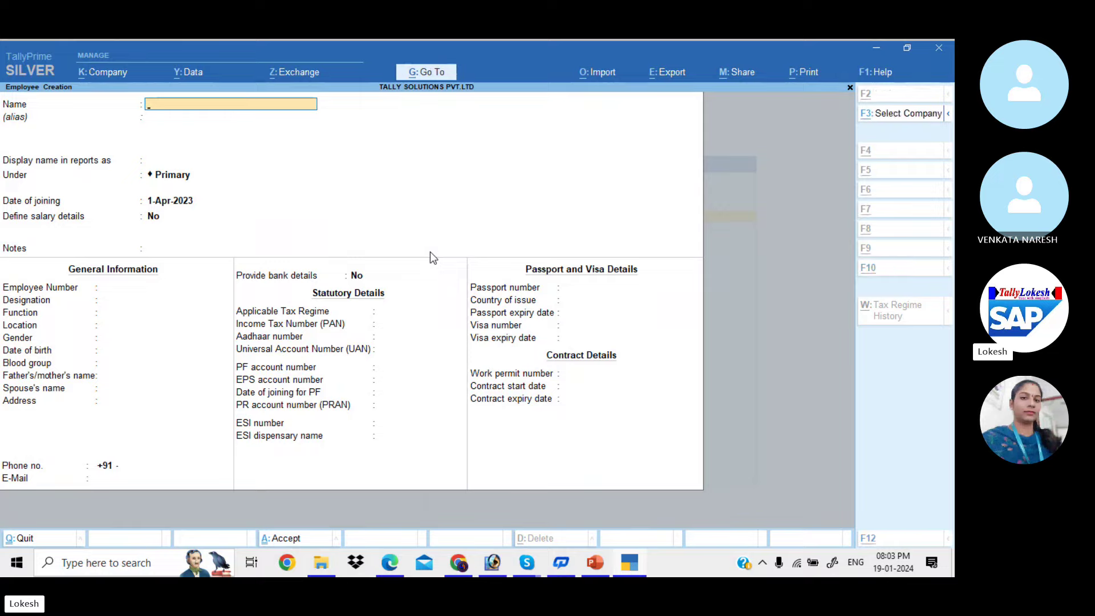
Create and save the fourth employee under the Finanace group
{"action": "key", "text": "alt+Tab"}
{"action": "key", "text": "alt+Tab"}
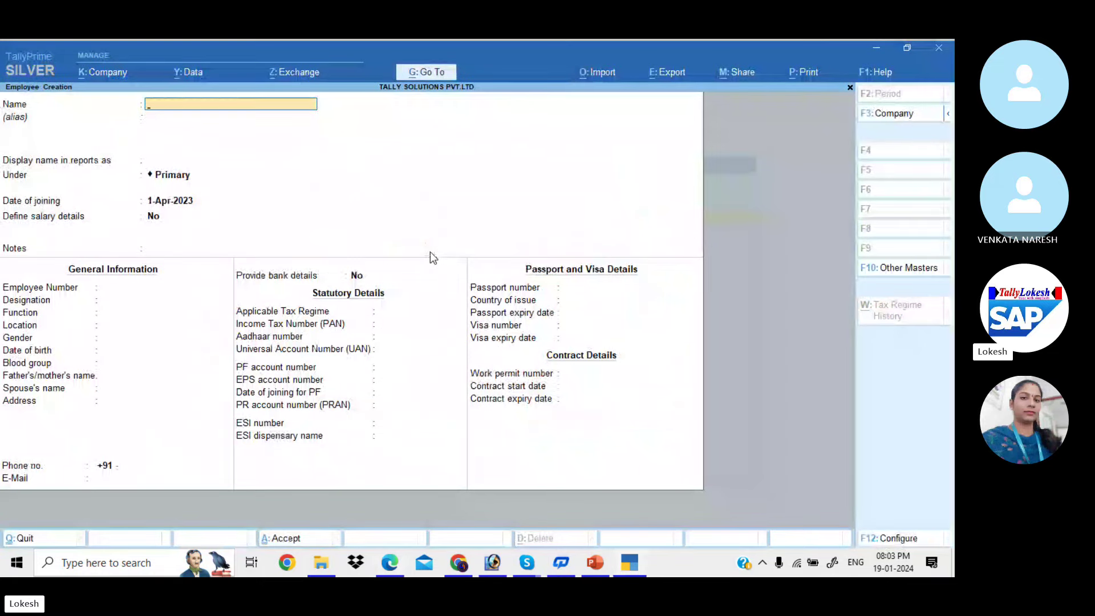
{"action": "type", "text": "Ramesh"}
{"action": "key", "text": "Return"}
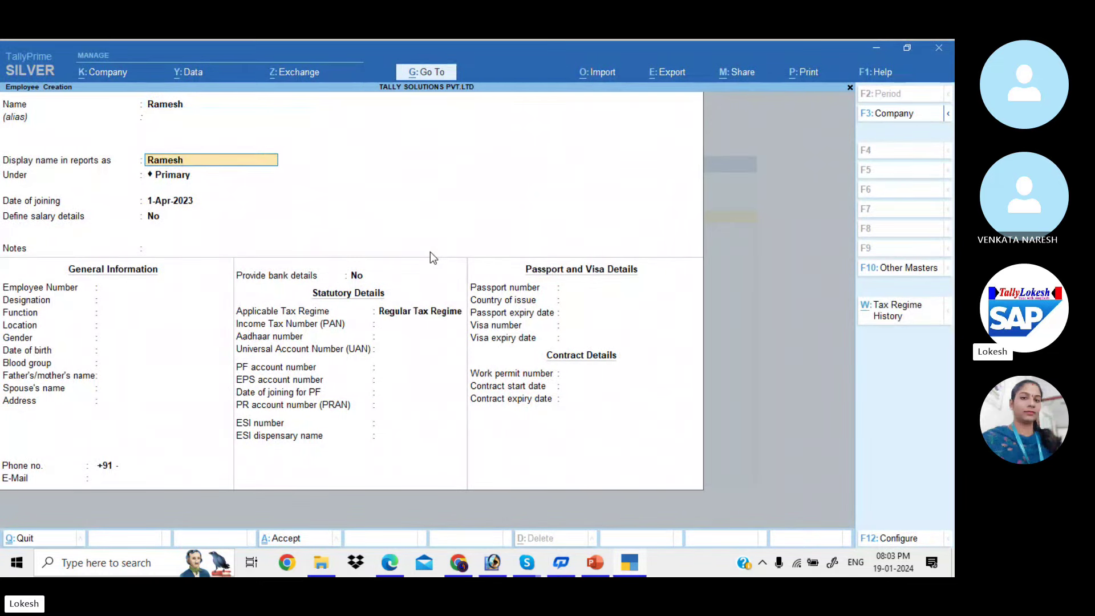
{"action": "key", "text": "Return"}
{"action": "type", "text": "f"}
{"action": "key", "text": "Return"}
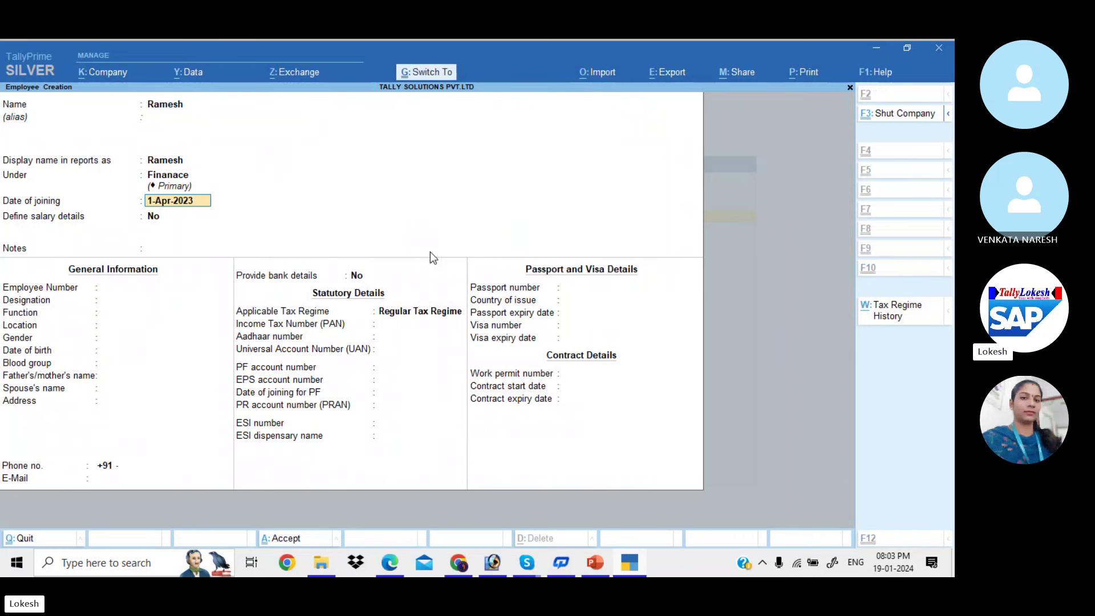
{"action": "key", "text": "ctrl+a"}
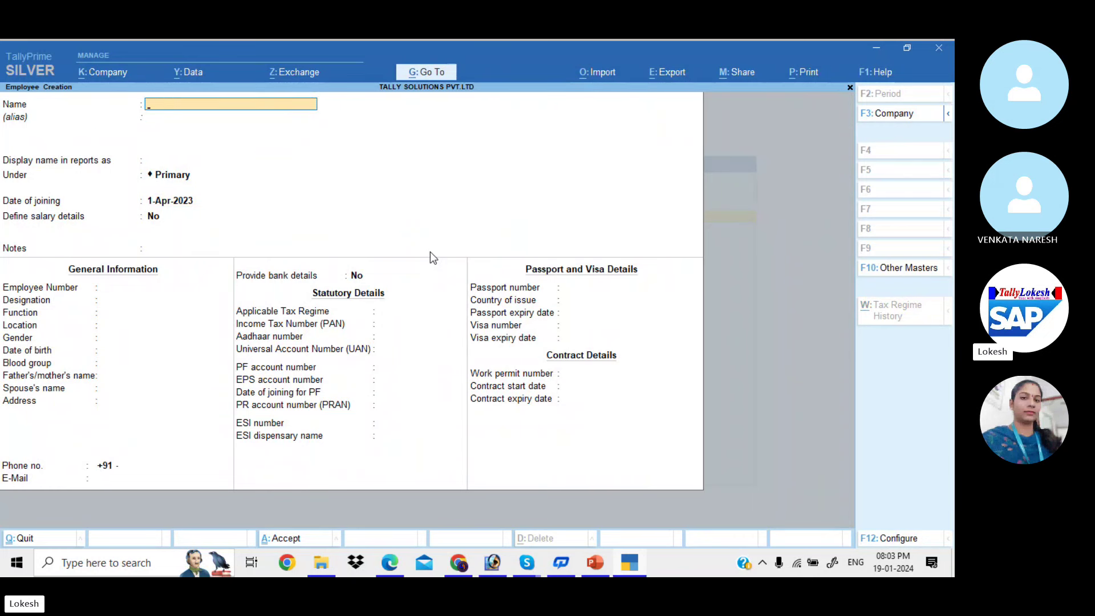
Leave Employee Creation, select Units (Work), and review the PDF's Payroll Units list
{"action": "key", "text": "Escape"}
{"action": "key", "text": "Return"}
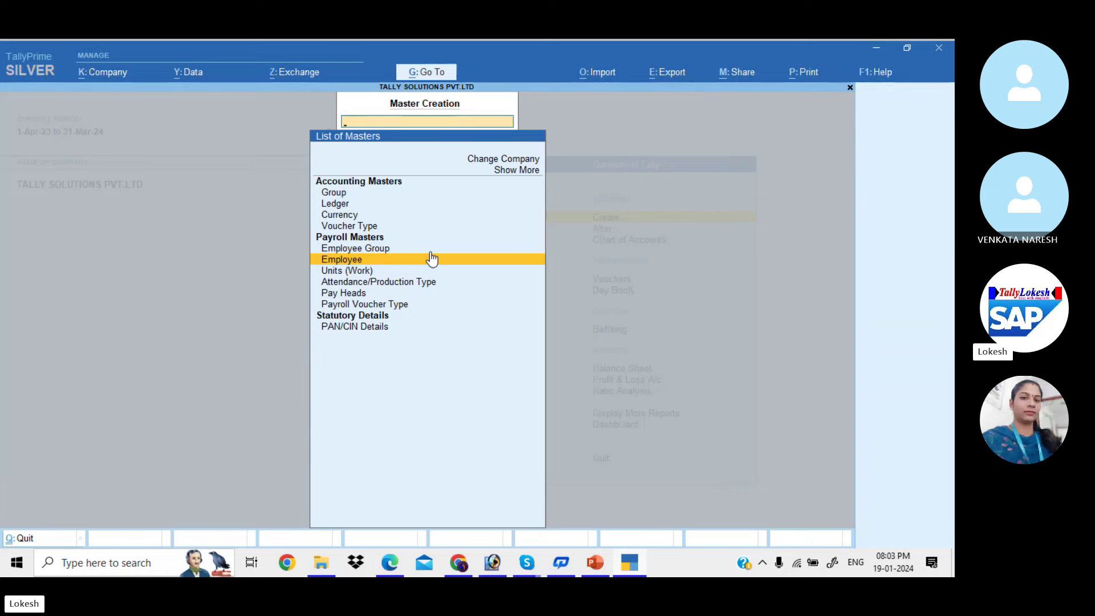
{"action": "key", "text": "Down"}
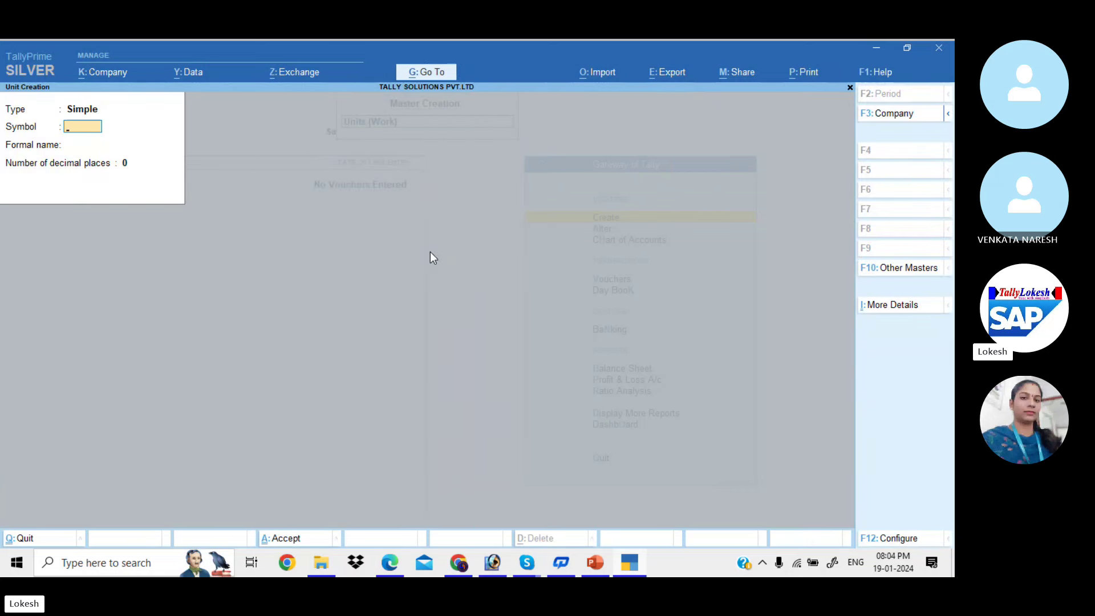
{"action": "key", "text": "alt+Tab"}
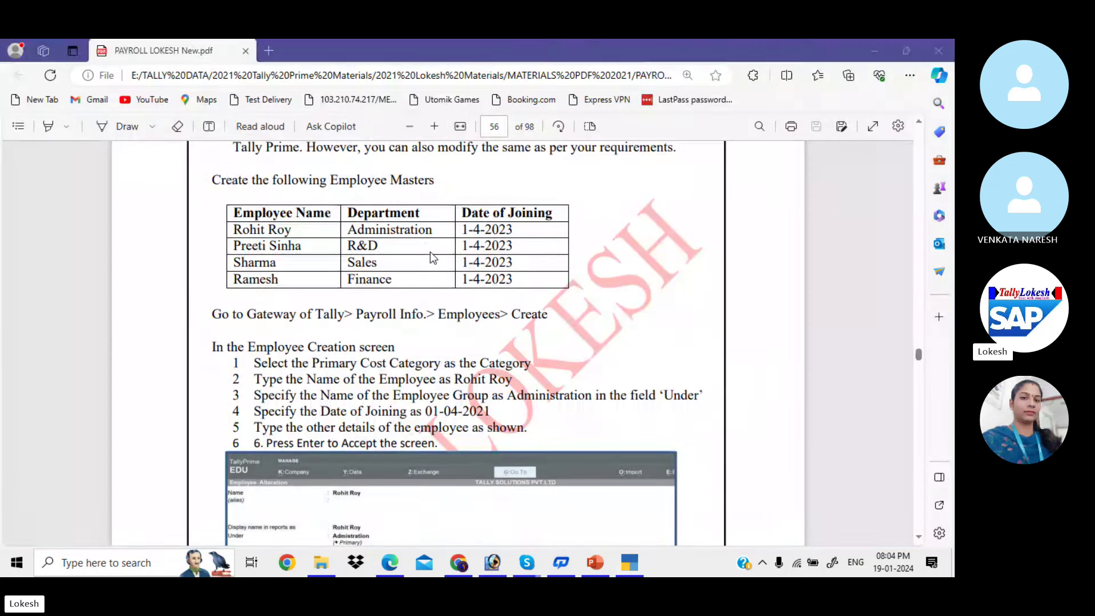
{"action": "scroll", "coordinate": [430, 251], "scroll_direction": "down", "scroll_amount": 10}
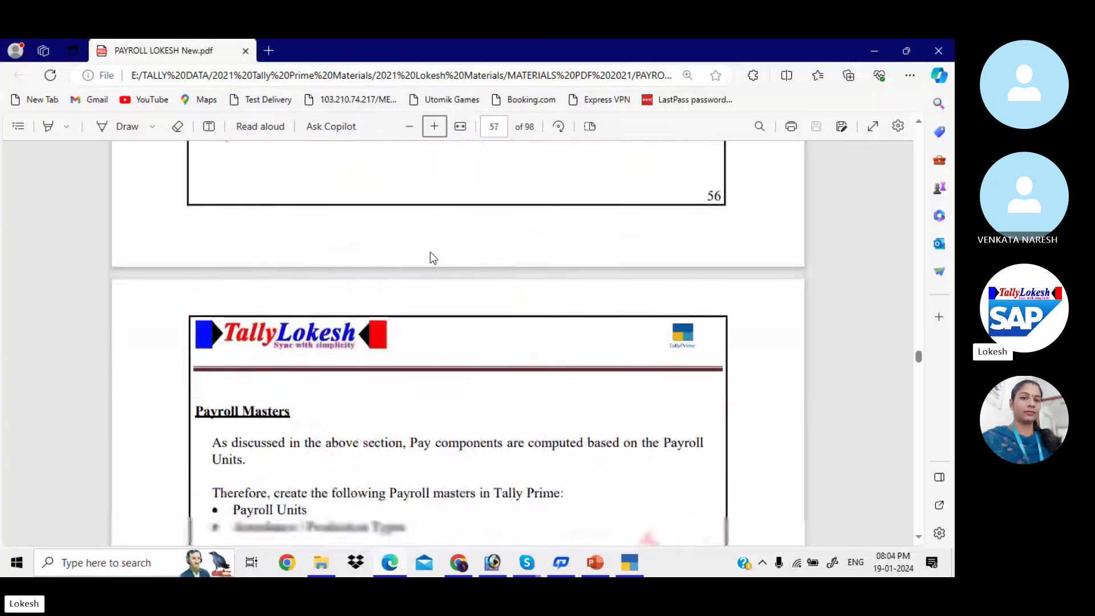
{"action": "scroll", "coordinate": [432, 258], "scroll_direction": "down", "scroll_amount": 3}
{"action": "scroll", "coordinate": [432, 257], "scroll_direction": "down", "scroll_amount": 7}
{"action": "scroll", "coordinate": [432, 257], "scroll_direction": "up", "scroll_amount": 1}
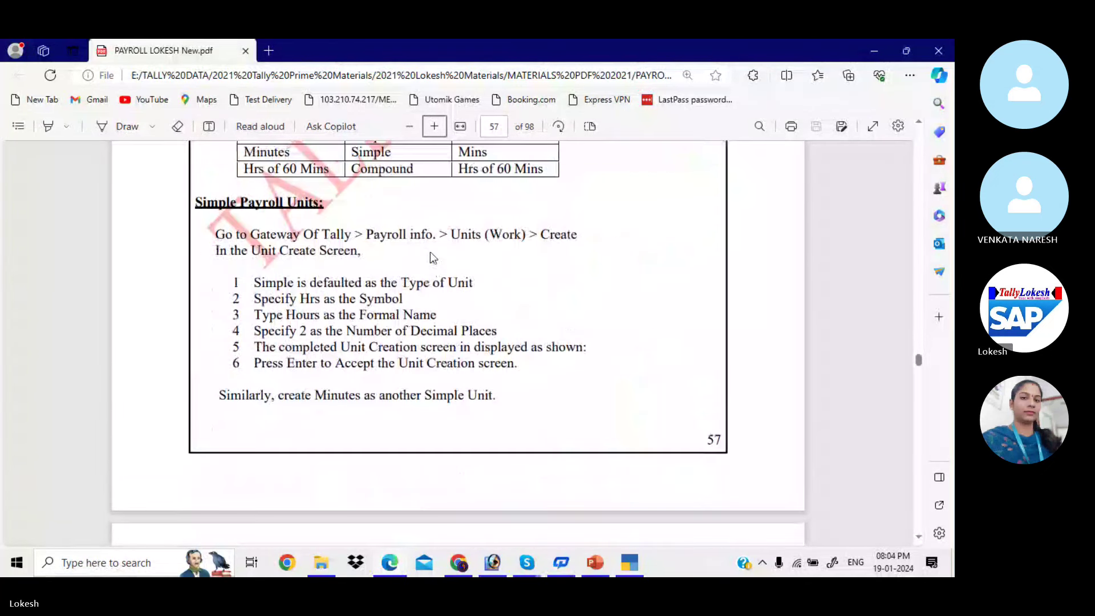
{"action": "scroll", "coordinate": [432, 258], "scroll_direction": "up", "scroll_amount": 4}
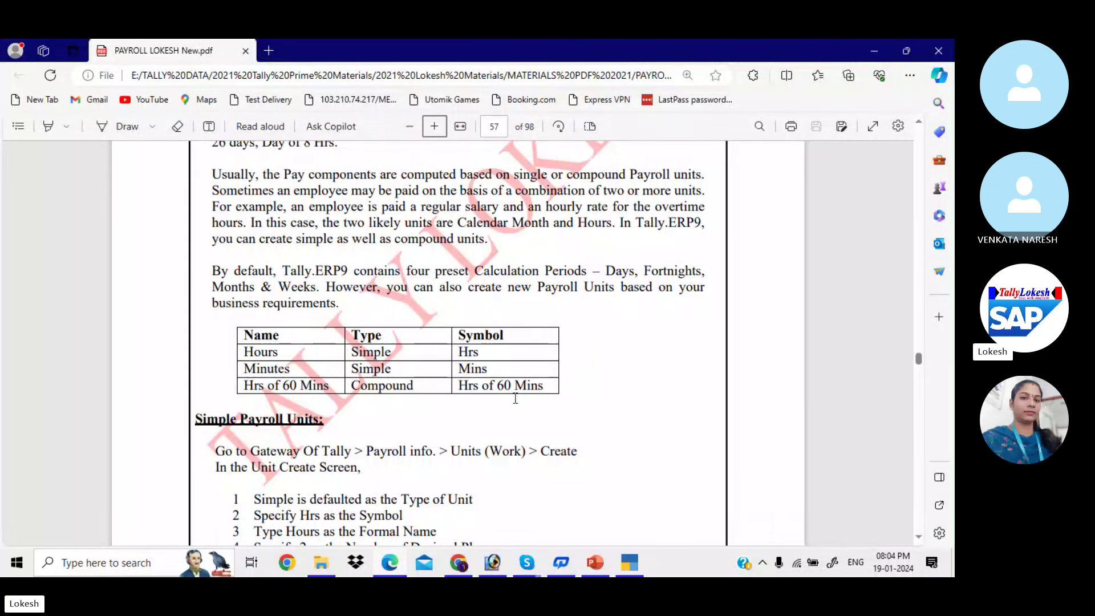
Create simple units Hrs (formal name Hours) and Mins (formal name Minutes)
{"action": "key", "text": "alt+Tab"}
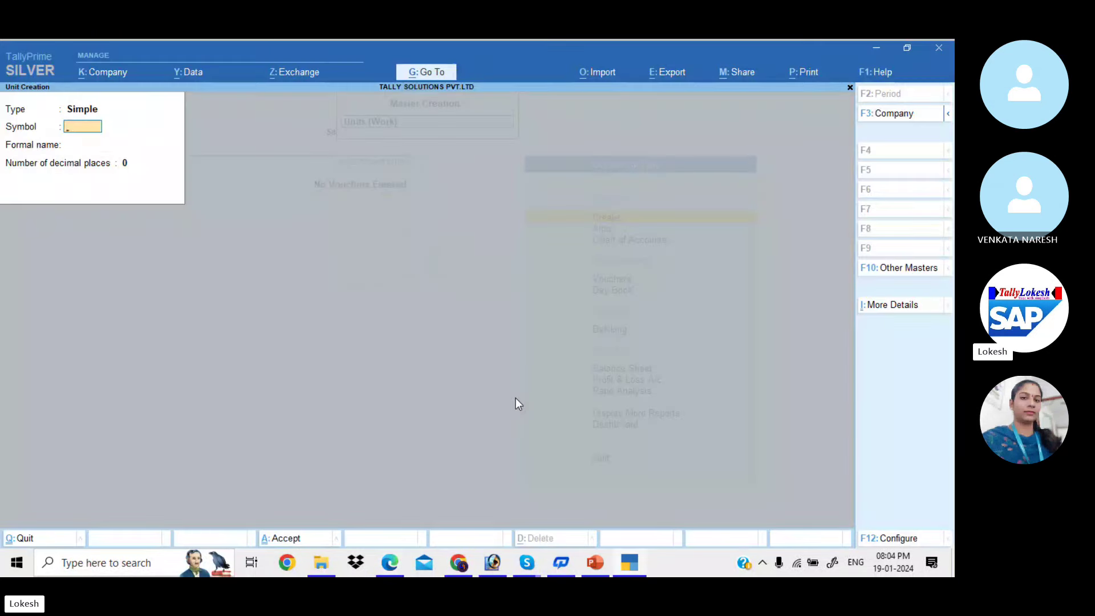
{"action": "key", "text": "BackSpace"}
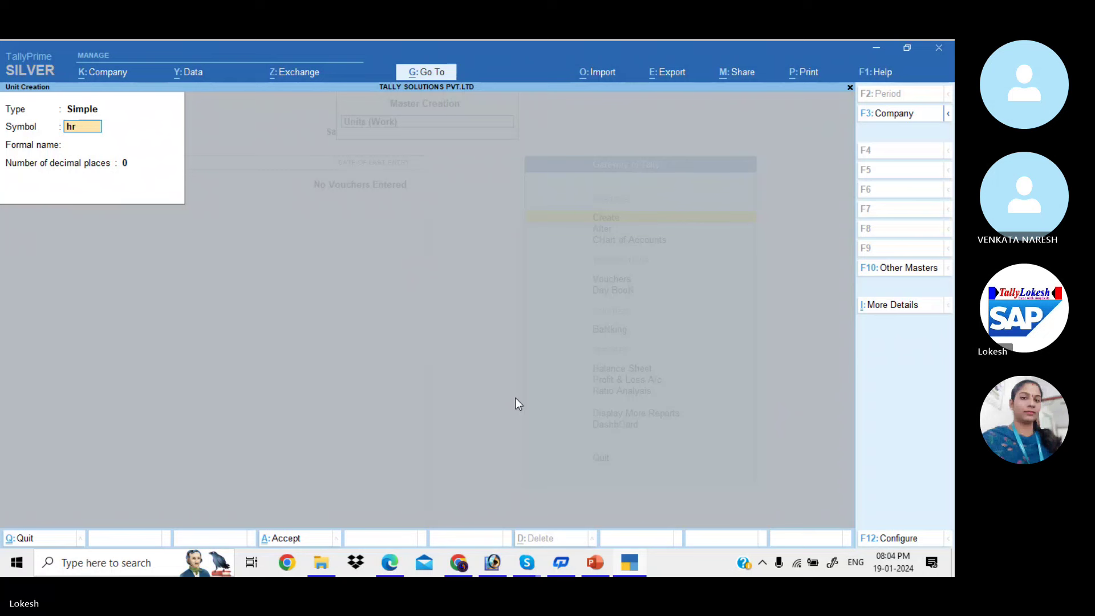
{"action": "key", "text": "Return"}
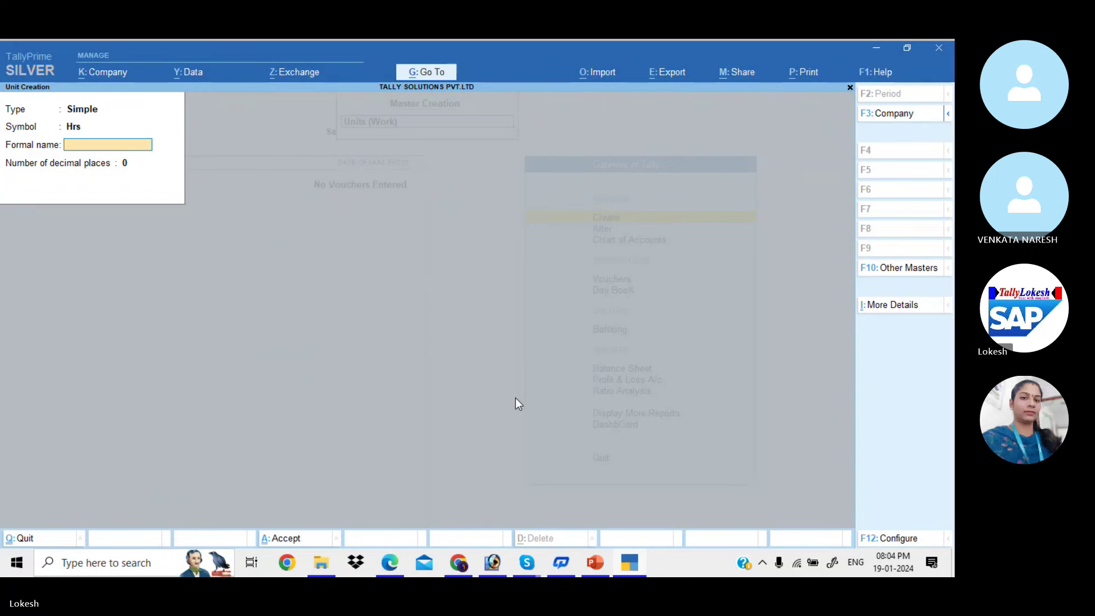
{"action": "type", "text": "Hour"}
{"action": "key", "text": "Return"}
{"action": "key", "text": "Return"}
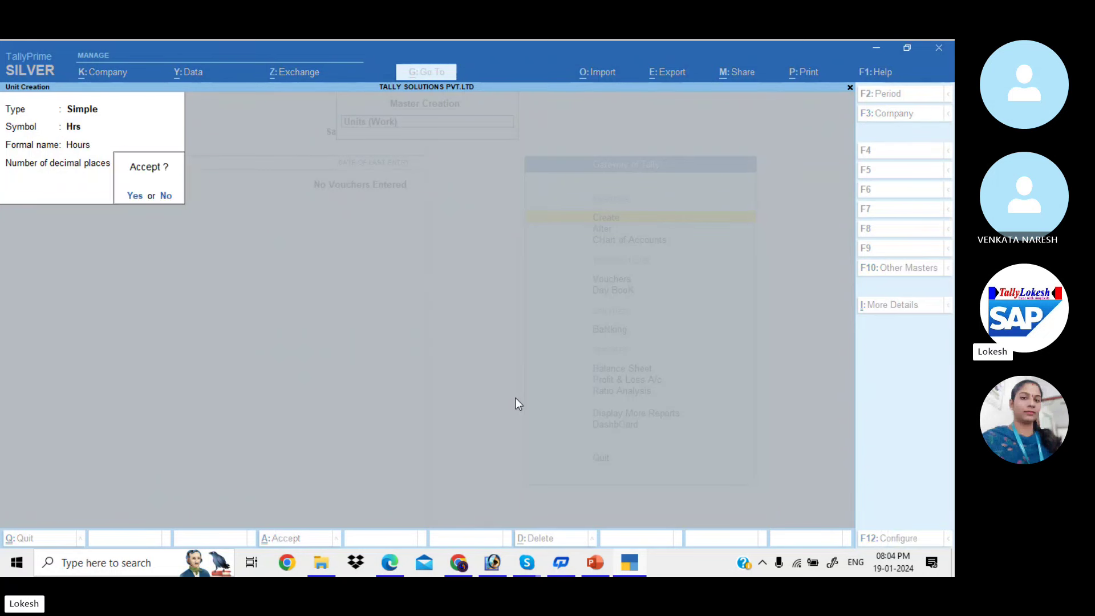
{"action": "key", "text": "Return"}
{"action": "type", "text": "Mins"}
{"action": "key", "text": "Return"}
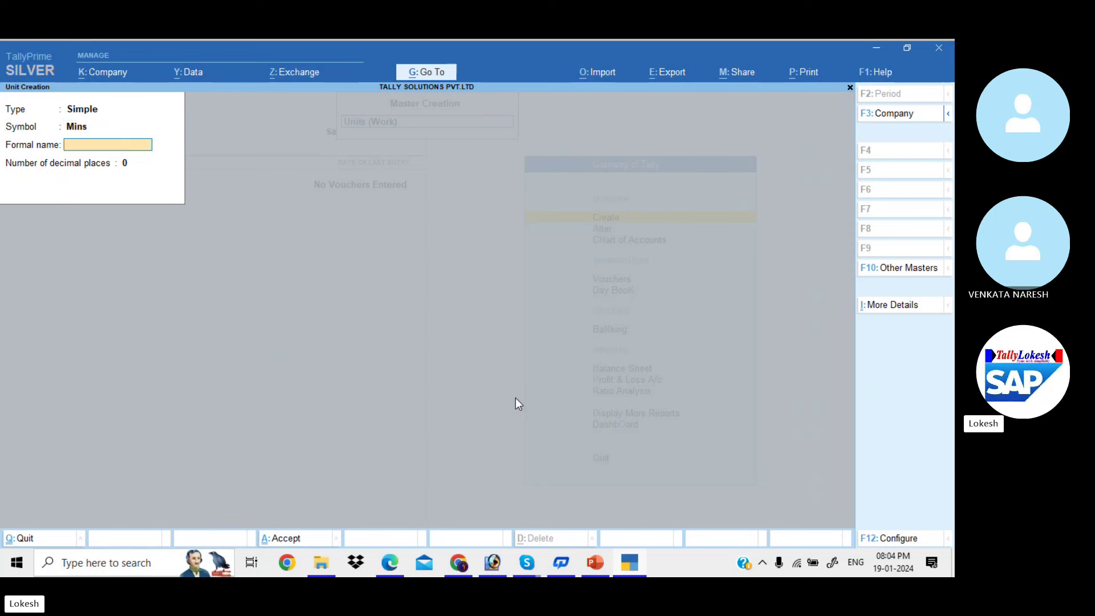
{"action": "type", "text": "Minutes"}
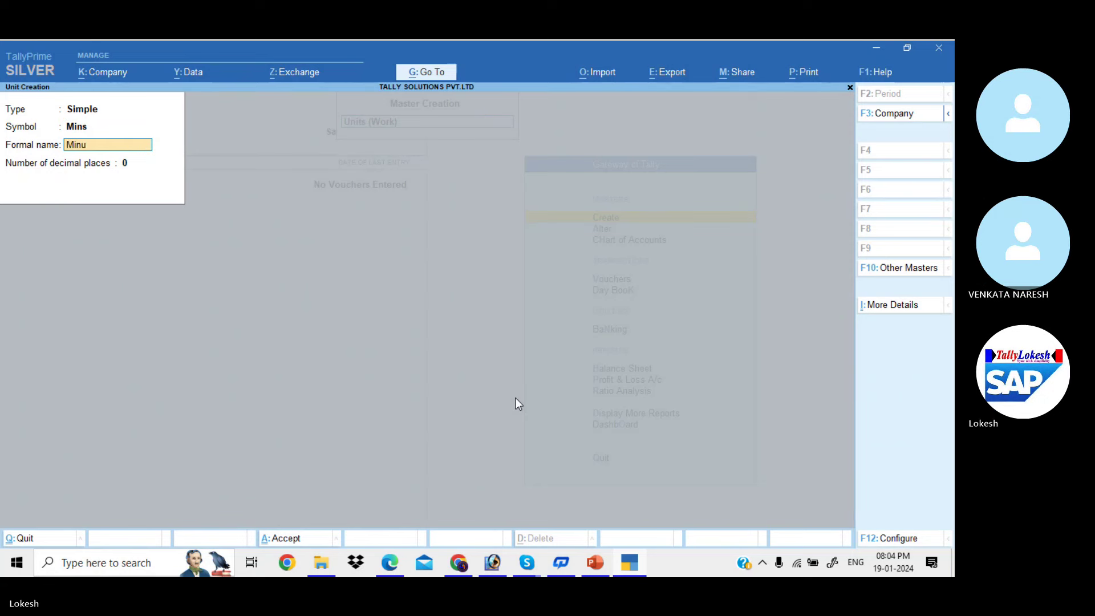
{"action": "key", "text": "Return"}
{"action": "key", "text": "Return"}
{"action": "key", "text": "Return"}
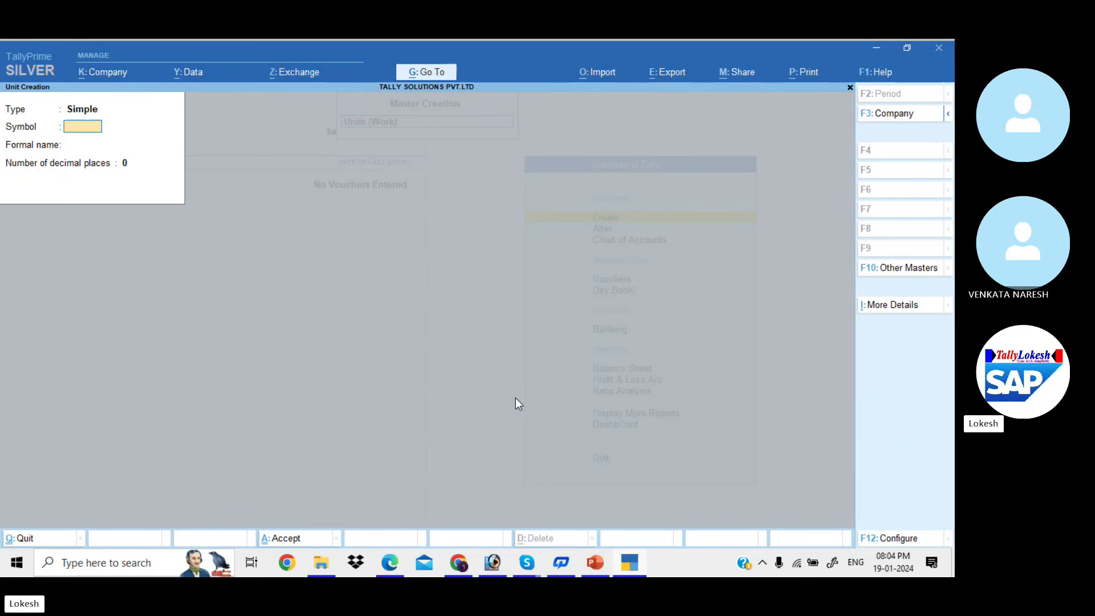
Begin a compound unit of Hrs with conversion 60, then quit it without saving
{"action": "key", "text": "BackSpace"}
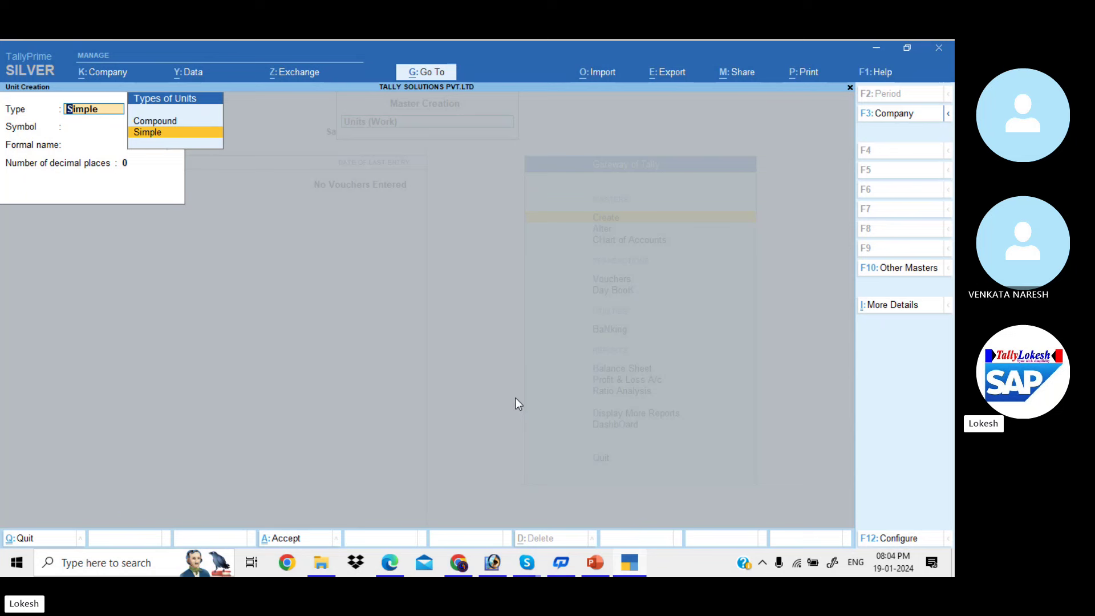
{"action": "key", "text": "Up"}
{"action": "key", "text": "Return"}
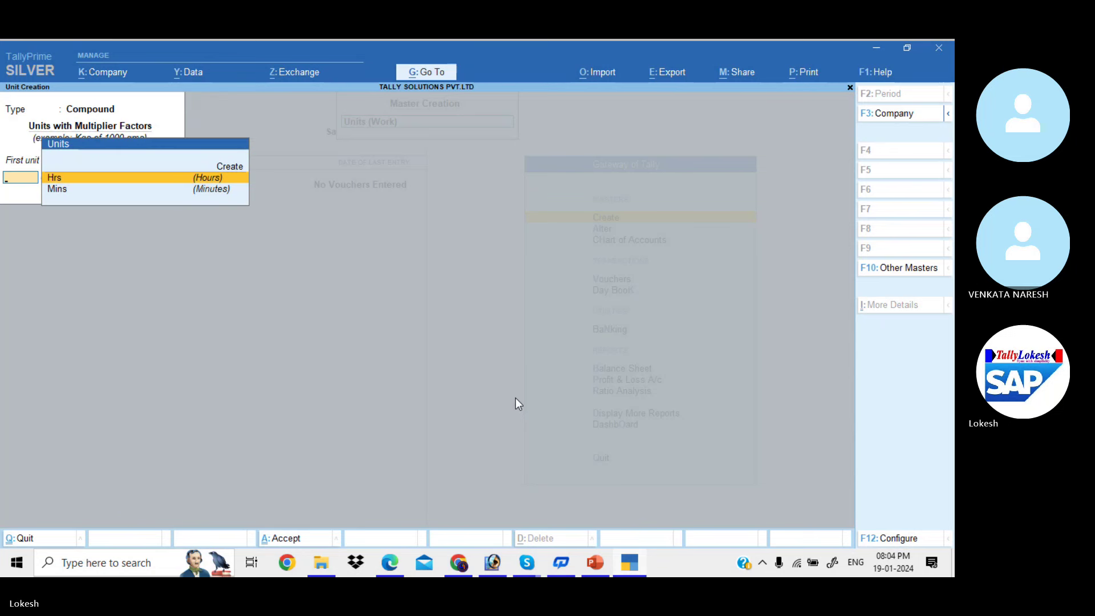
{"action": "key", "text": "Return"}
{"action": "type", "text": "60"}
{"action": "key", "text": "Return"}
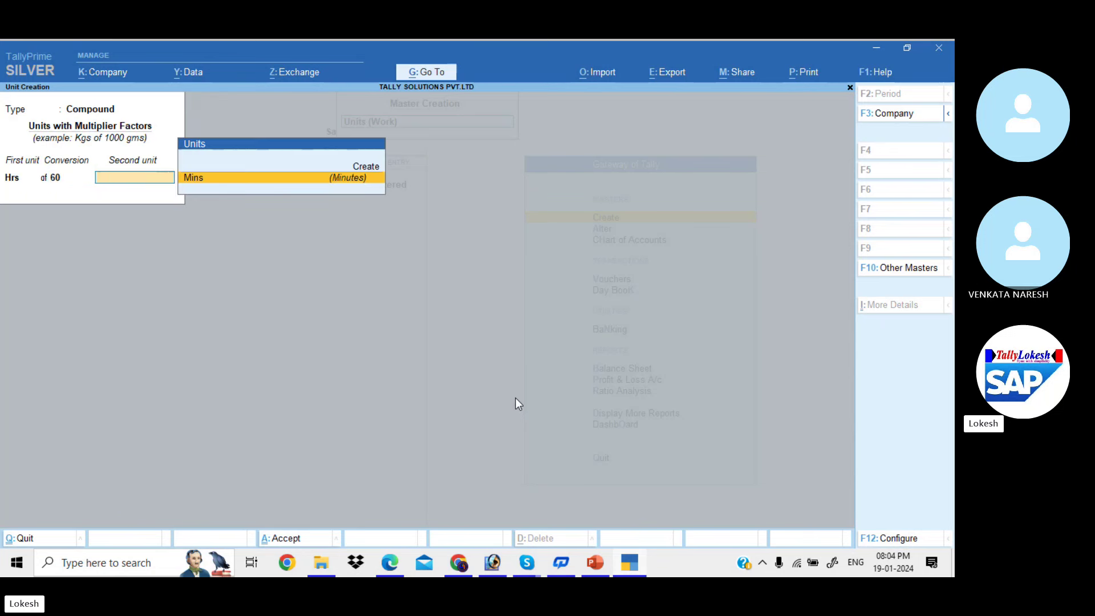
{"action": "key", "text": "BackSpace"}
{"action": "key", "text": "BackSpace"}
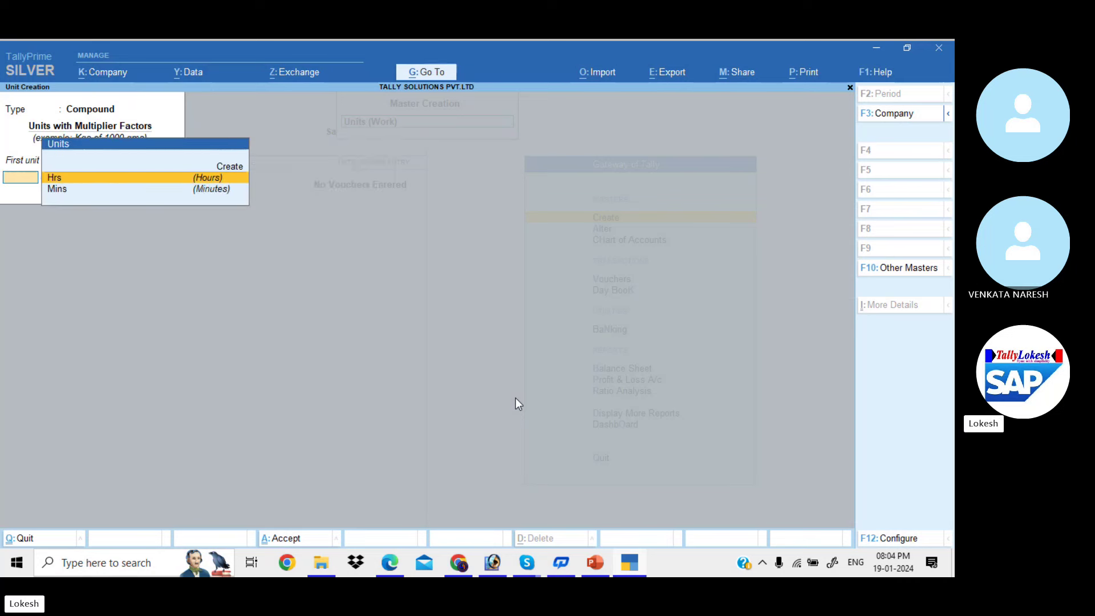
{"action": "key", "text": "Escape"}
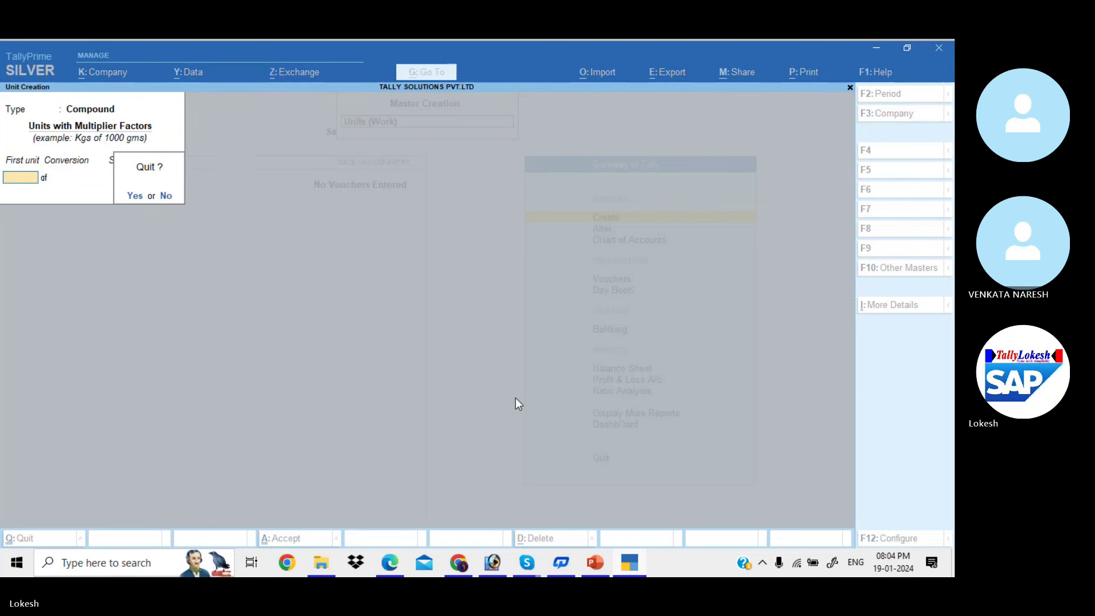
{"action": "key", "text": "y"}
{"action": "key", "text": "Down"}
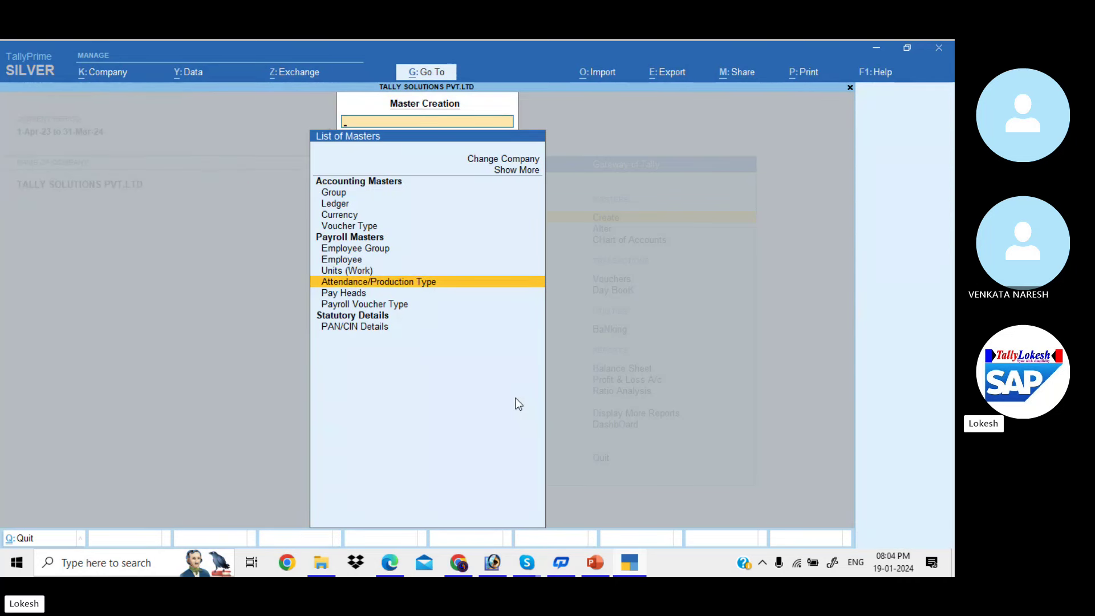
Open attendance type creation, then scroll the PDF to page 58's Present, Absent and Overtime table
{"action": "key", "text": "Return"}
{"action": "key", "text": "alt+Tab"}
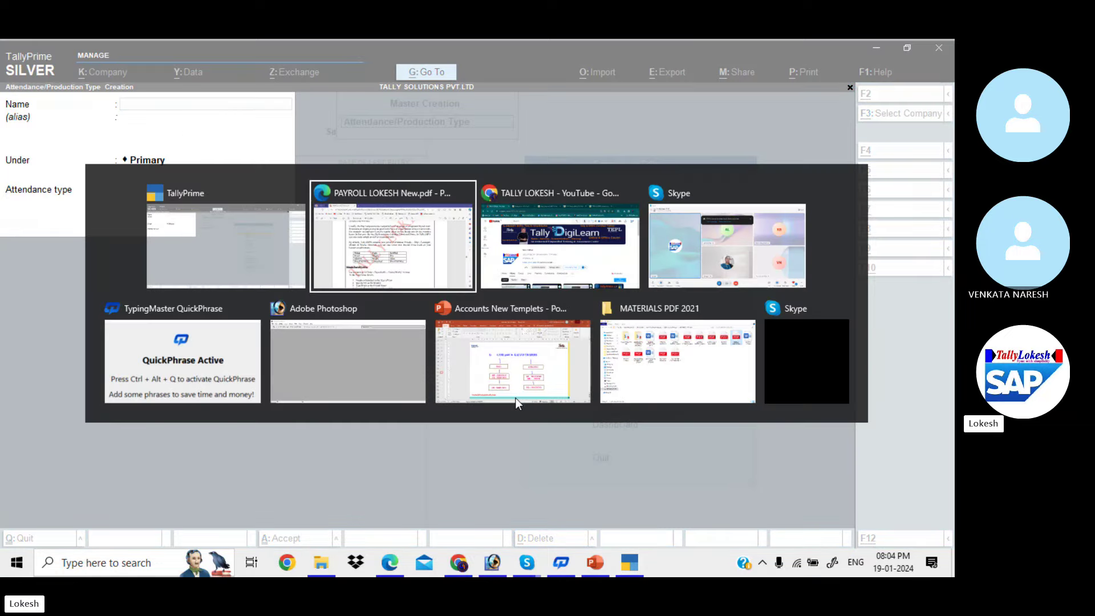
{"action": "scroll", "coordinate": [516, 397], "scroll_direction": "down", "scroll_amount": 8}
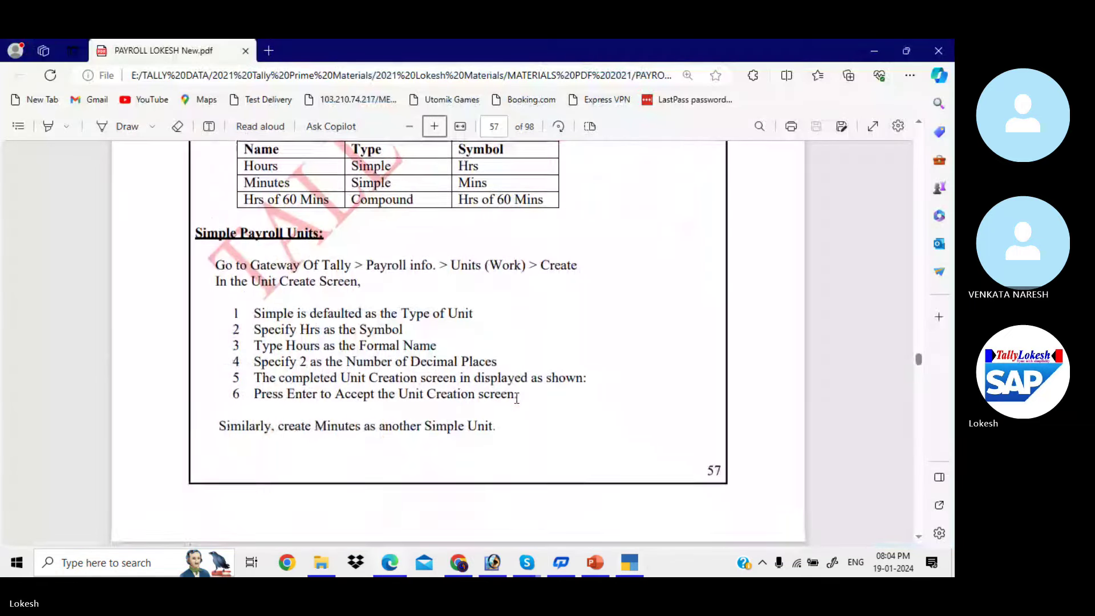
{"action": "scroll", "coordinate": [516, 398], "scroll_direction": "down", "scroll_amount": 9}
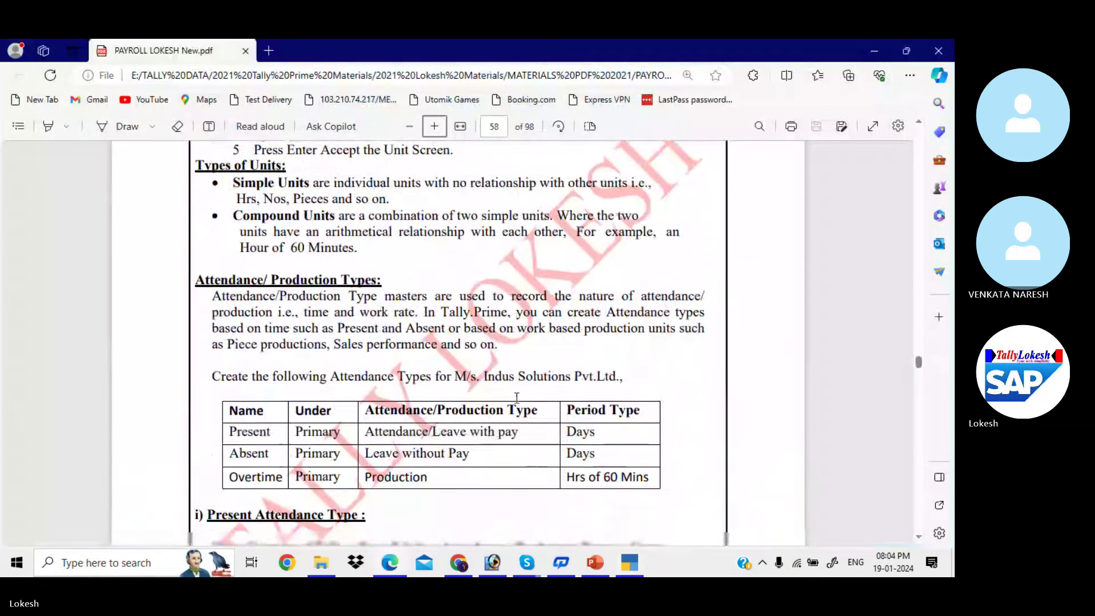
{"action": "scroll", "coordinate": [517, 398], "scroll_direction": "down", "scroll_amount": 1}
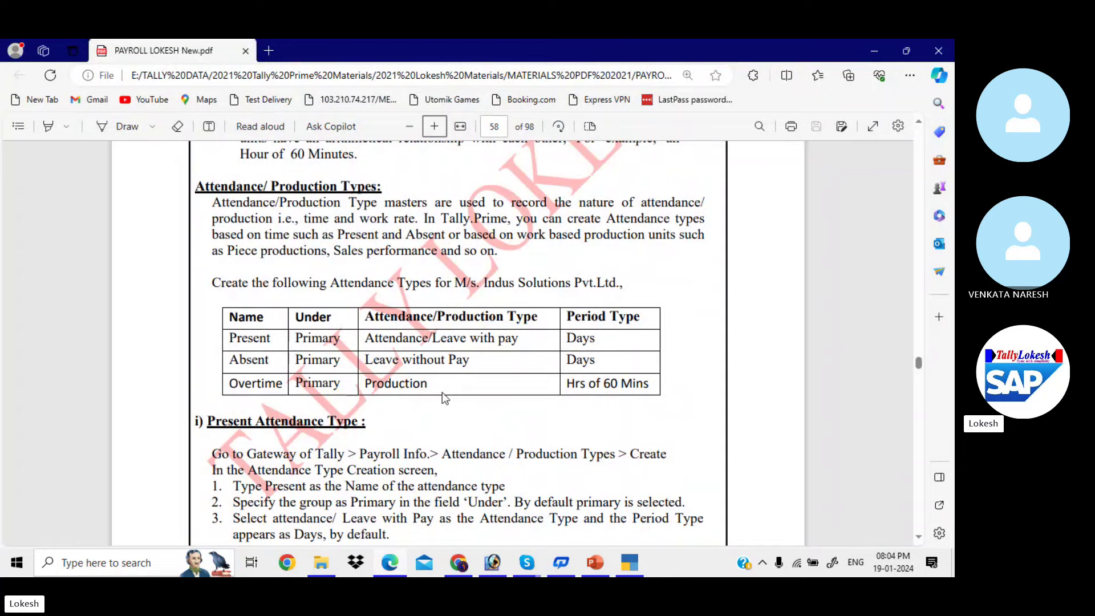
Create the Present attendance type under Primary as Attendance / Leave with Pay
{"action": "key", "text": "alt+Tab"}
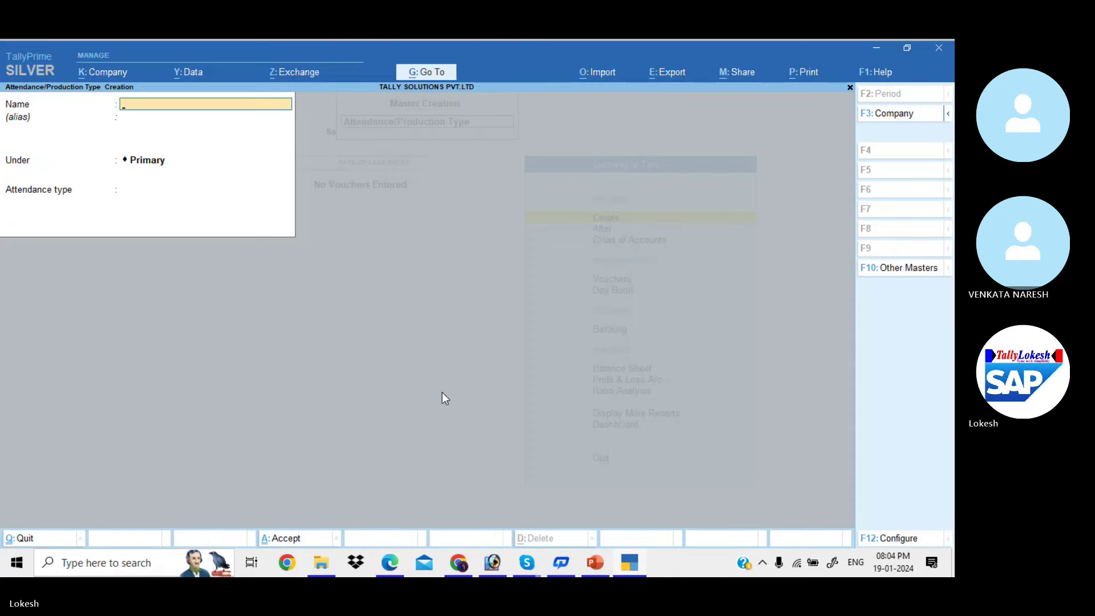
{"action": "type", "text": "Present"}
{"action": "key", "text": "Return"}
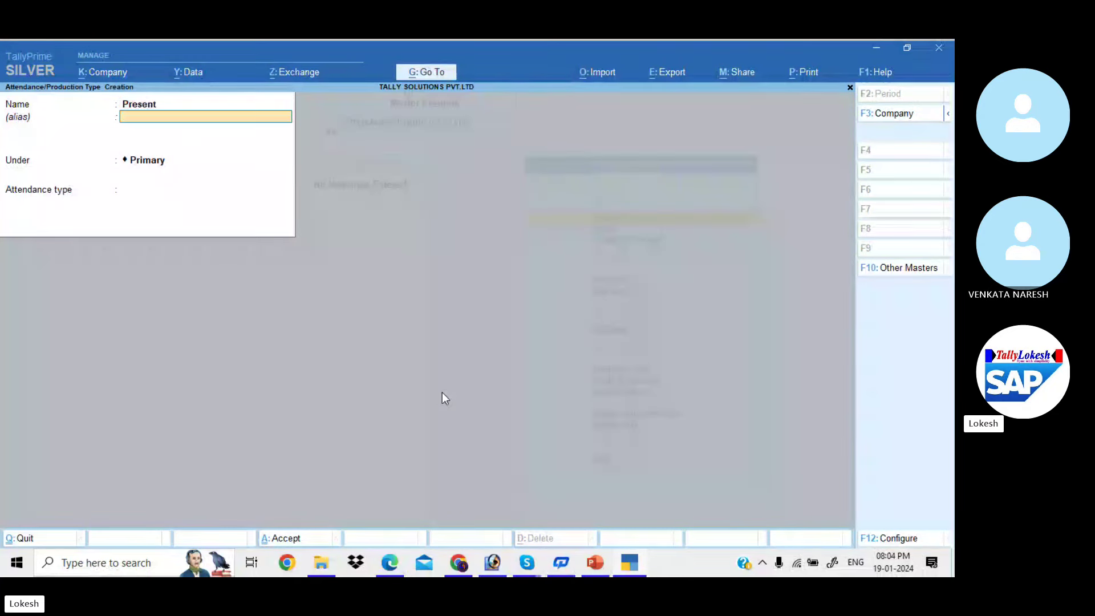
{"action": "key", "text": "Return"}
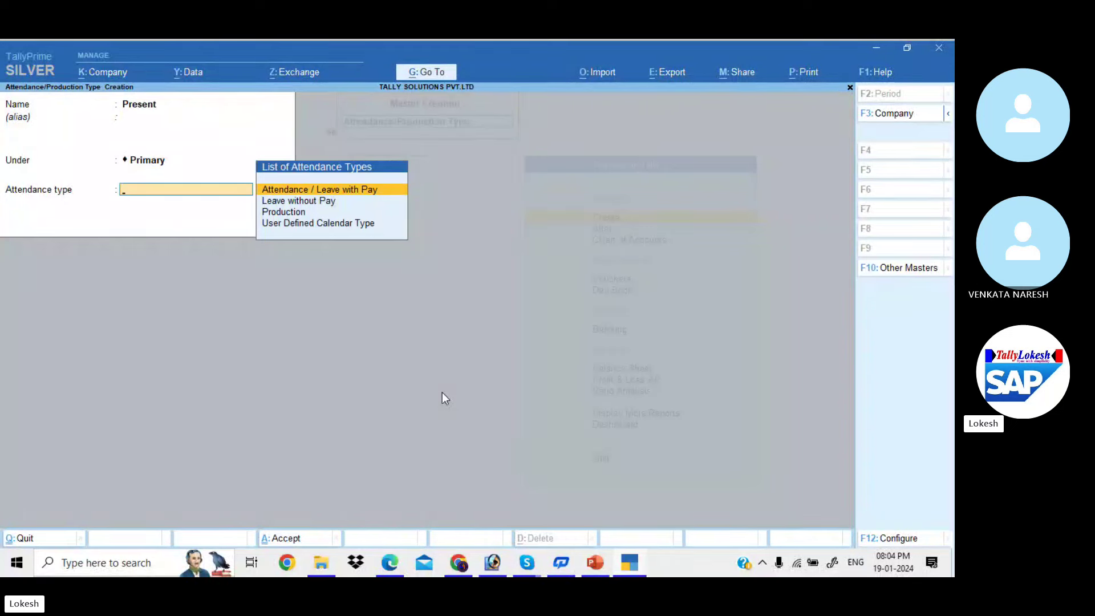
{"action": "key", "text": "Return"}
{"action": "key", "text": "Return"}
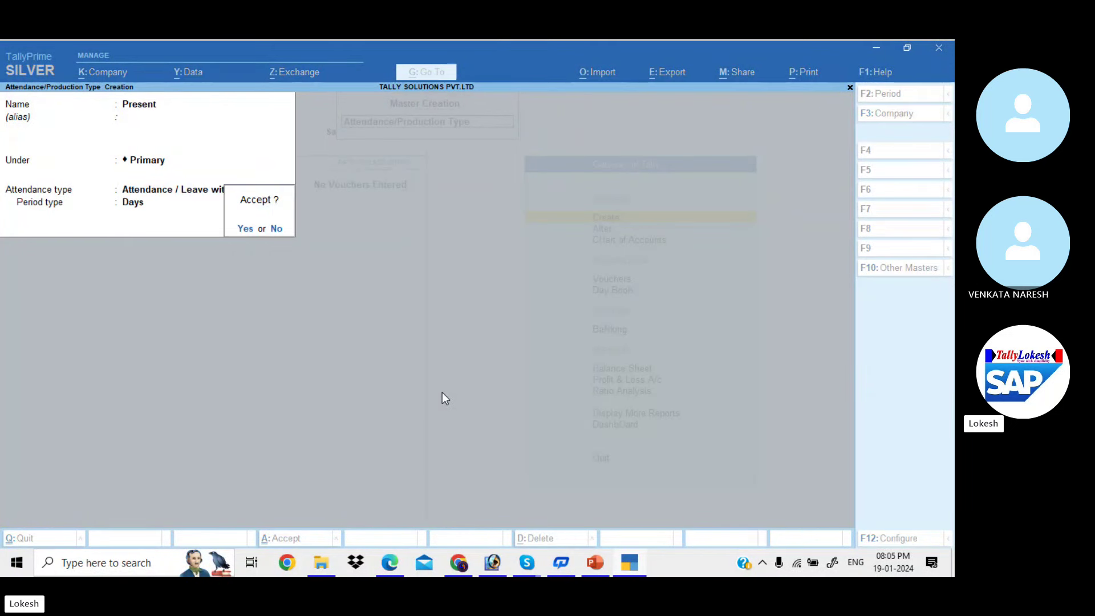
{"action": "key", "text": "Return"}
Create the Absent attendance type as Leave without Pay
{"action": "type", "text": "Absent"}
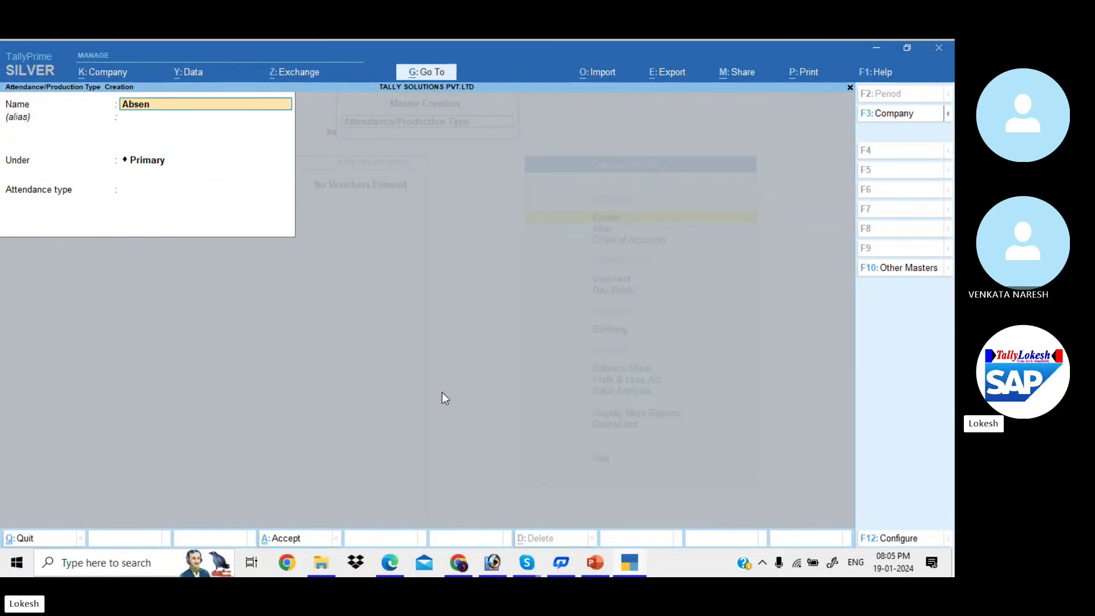
{"action": "key", "text": "Return"}
{"action": "key", "text": "Return"}
{"action": "key", "text": "Return"}
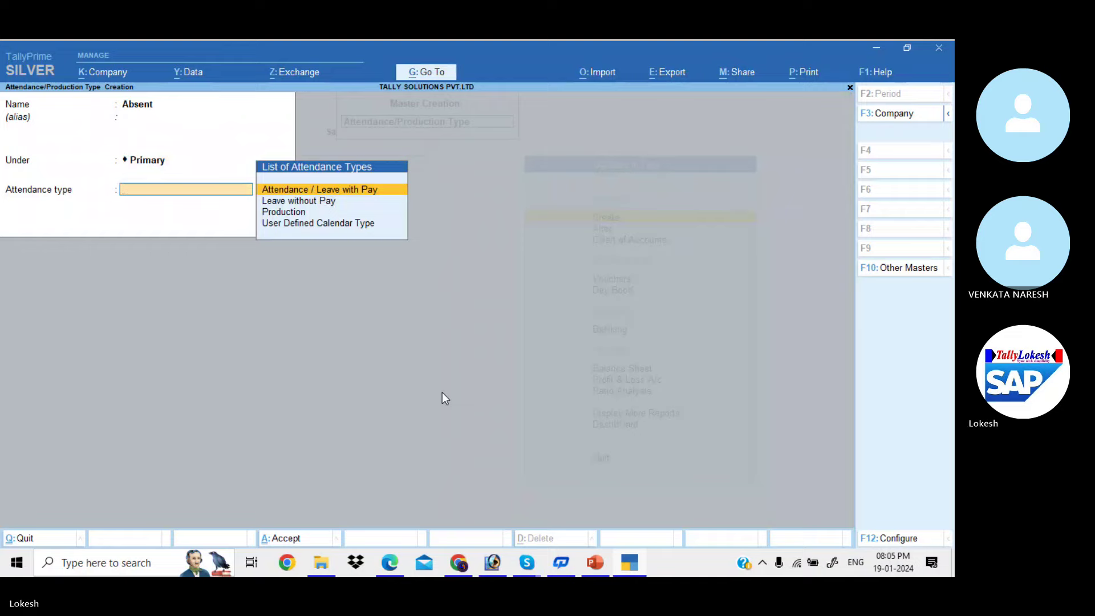
{"action": "key", "text": "alt+Tab"}
{"action": "key", "text": "alt+Tab"}
{"action": "key", "text": "Down"}
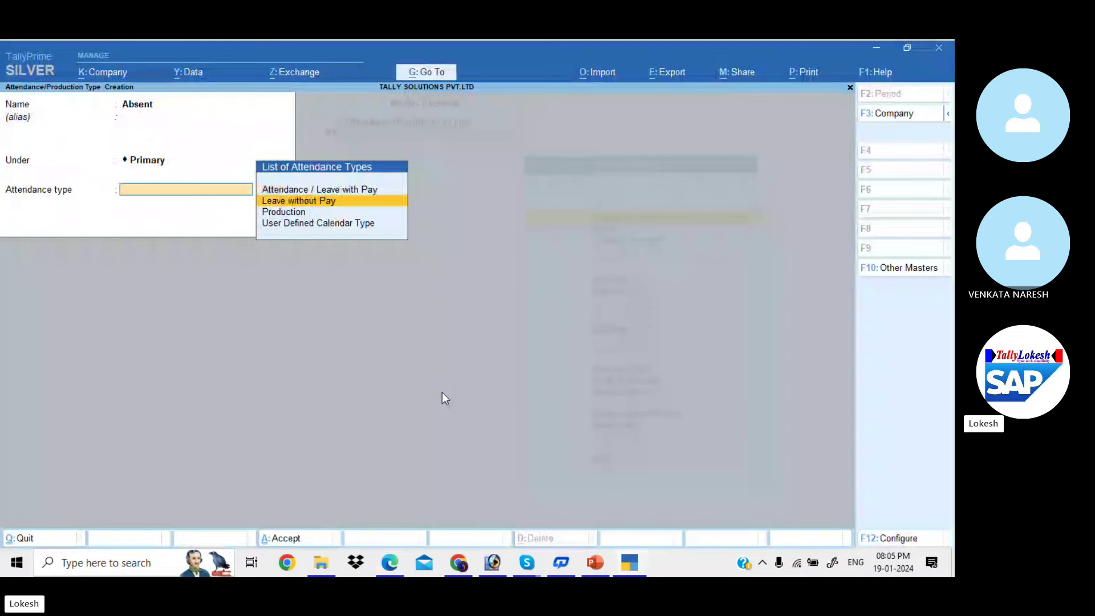
{"action": "key", "text": "Return"}
{"action": "key", "text": "Return"}
Create Overtime as a Production type measured in Hrs of 60 Mins
{"action": "key", "text": "Return"}
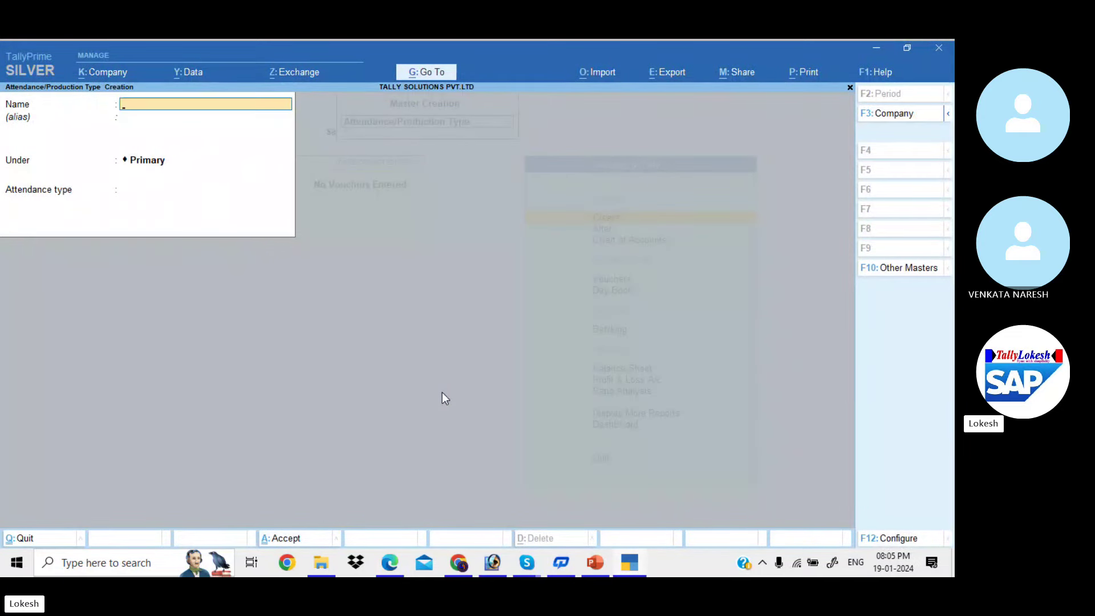
{"action": "type", "text": "Overtime"}
{"action": "key", "text": "Return"}
{"action": "key", "text": "Return"}
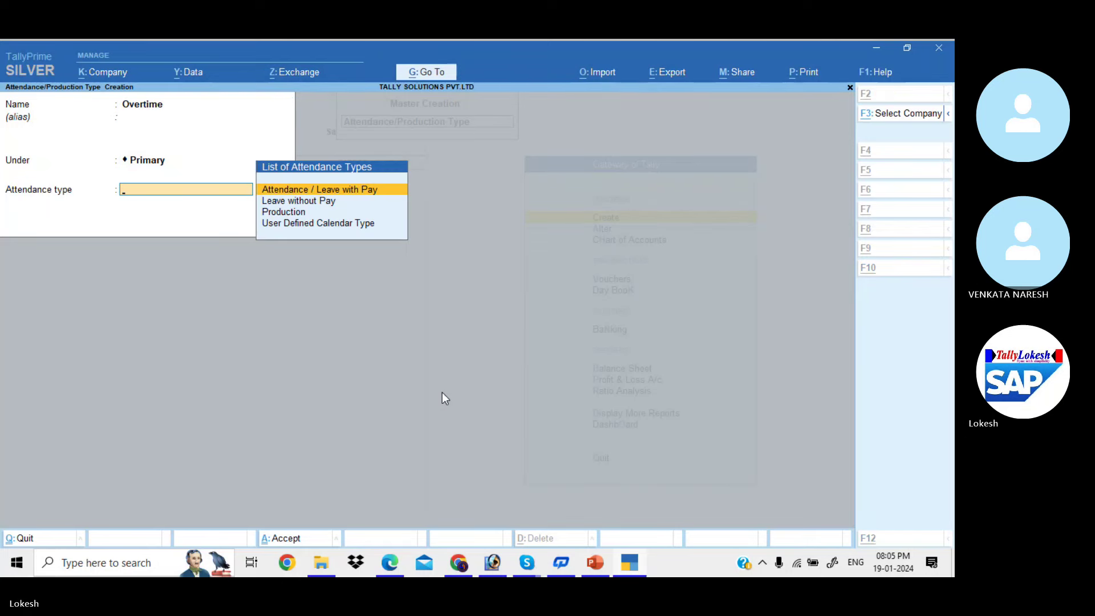
{"action": "key", "text": "alt+Tab"}
{"action": "key", "text": "alt+Tab"}
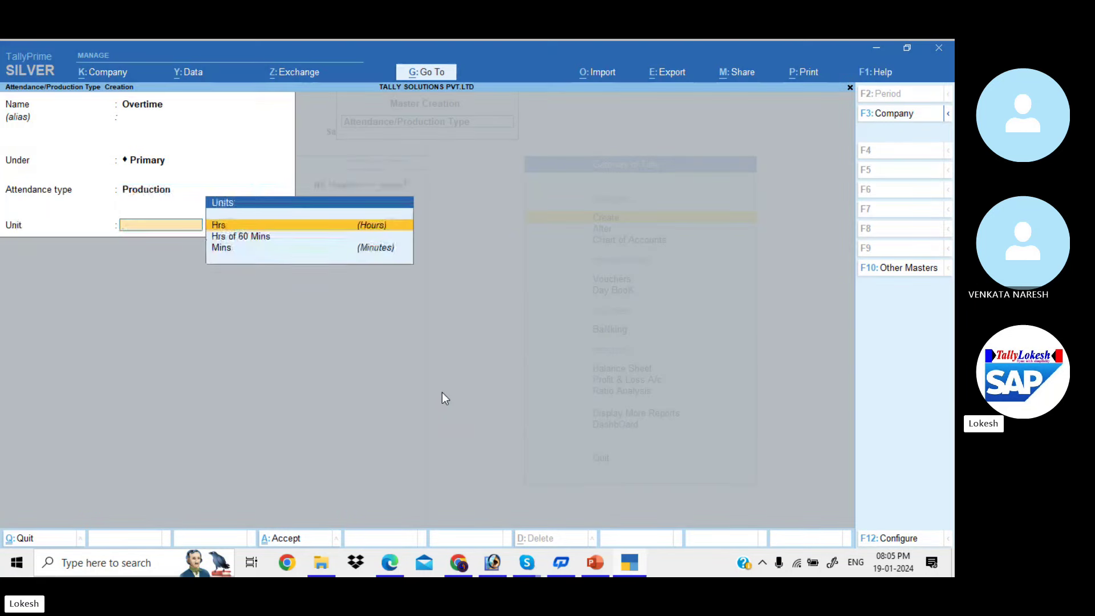
{"action": "key", "text": "Down"}
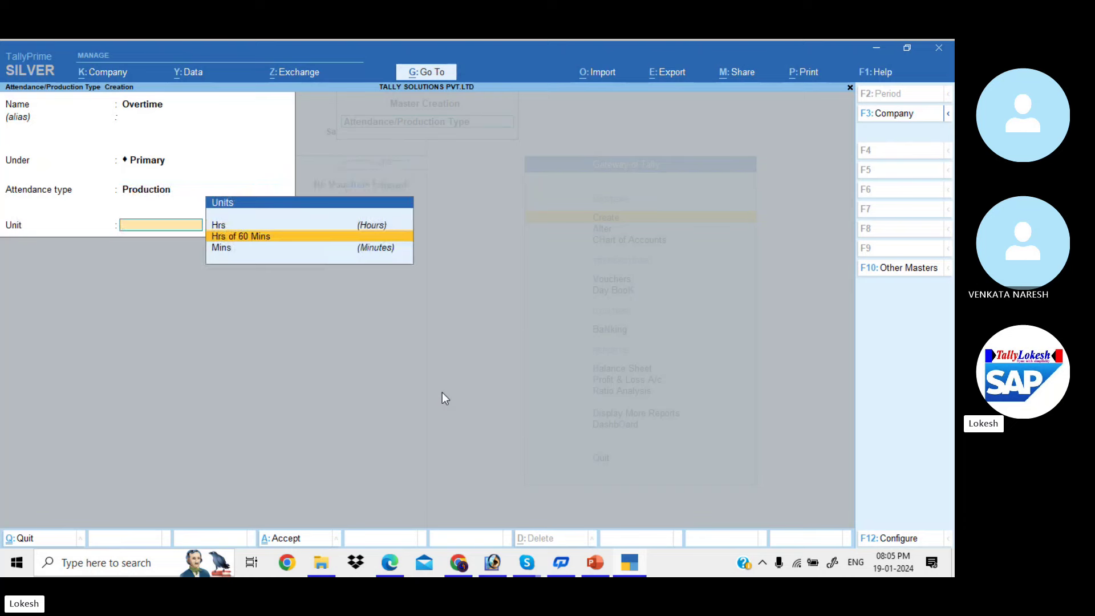
{"action": "key", "text": "Return"}
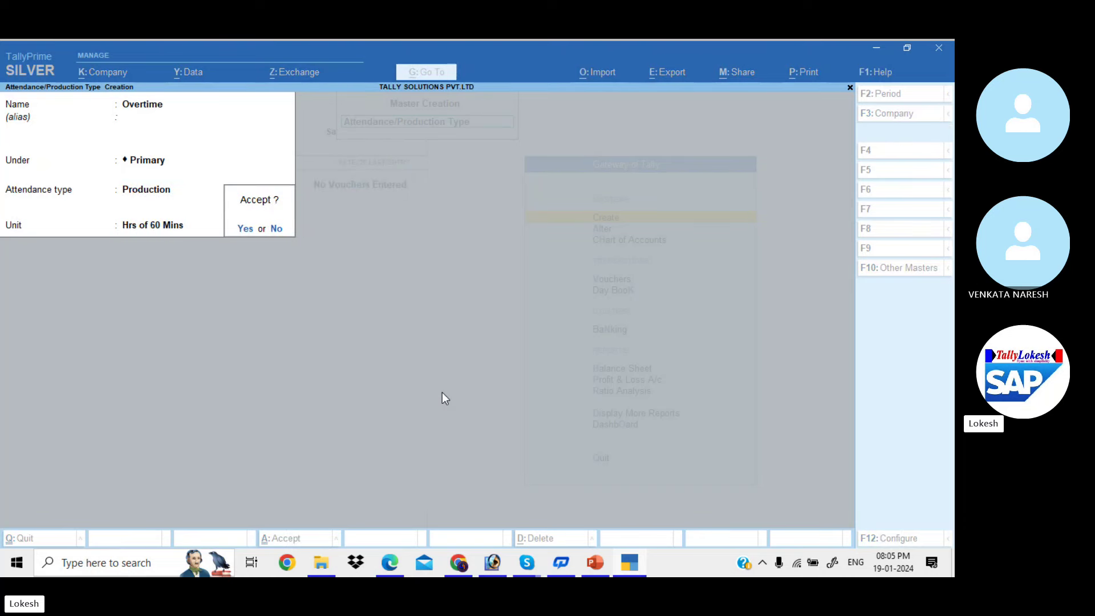
{"action": "key", "text": "Return"}
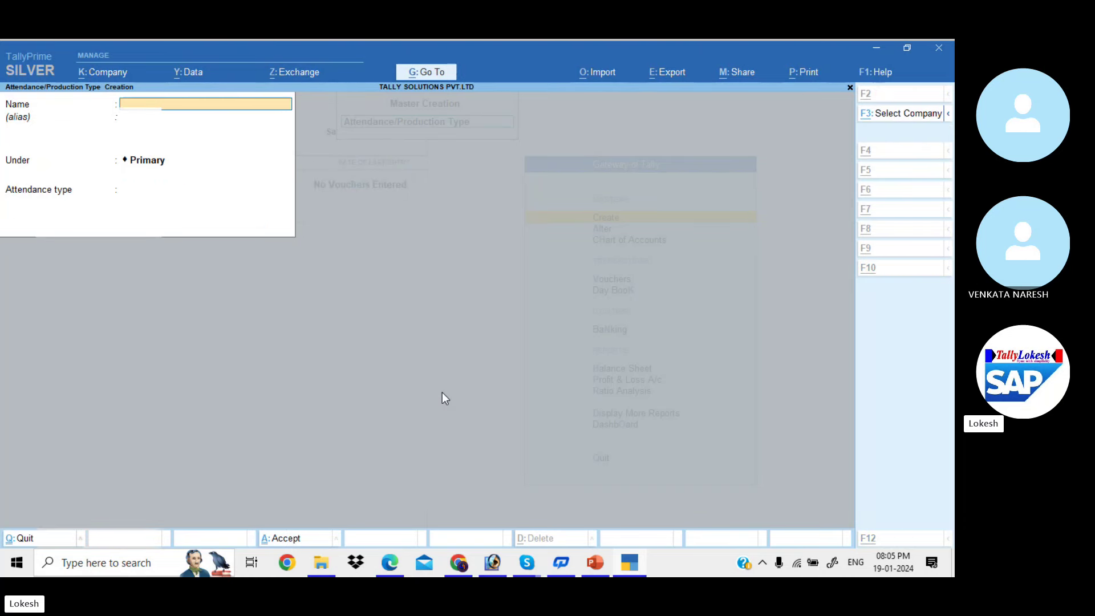
{"action": "key", "text": "alt+Tab"}
Read the PDF's Earnings Pay Heads table and Basic Pay example on pages 58–63, then return to TallyPrime
{"action": "scroll", "coordinate": [444, 397], "scroll_direction": "down", "scroll_amount": 5}
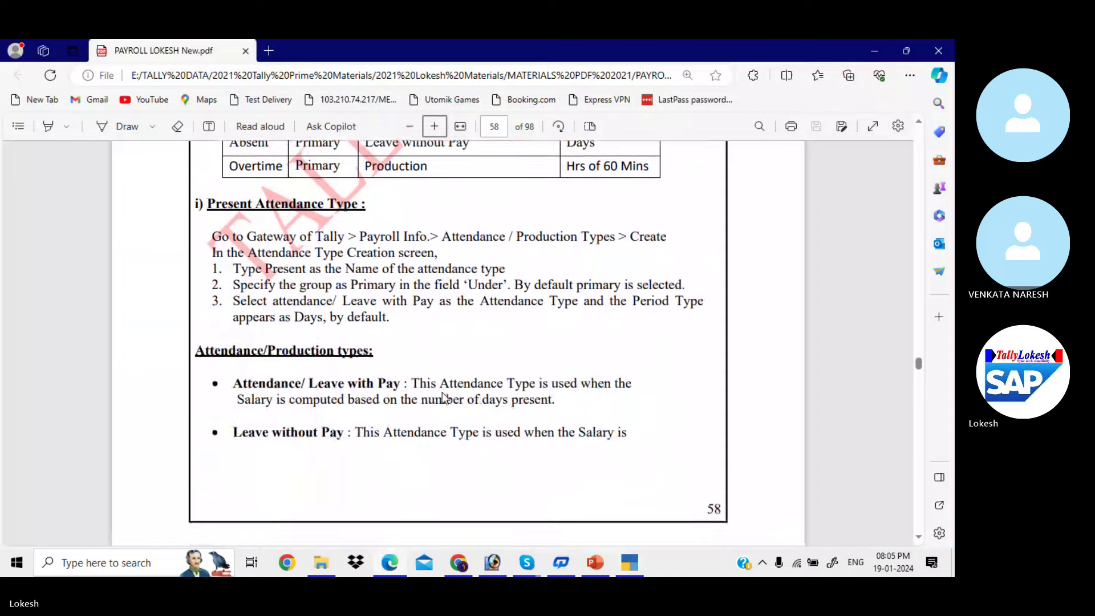
{"action": "scroll", "coordinate": [443, 392], "scroll_direction": "down", "scroll_amount": 10}
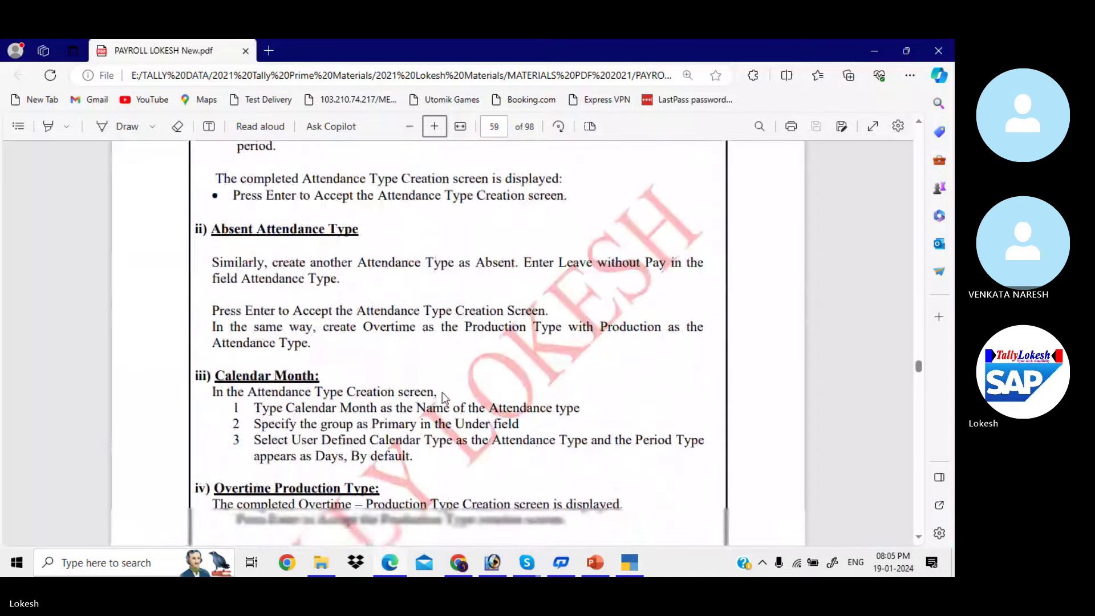
{"action": "scroll", "coordinate": [442, 392], "scroll_direction": "down", "scroll_amount": 12}
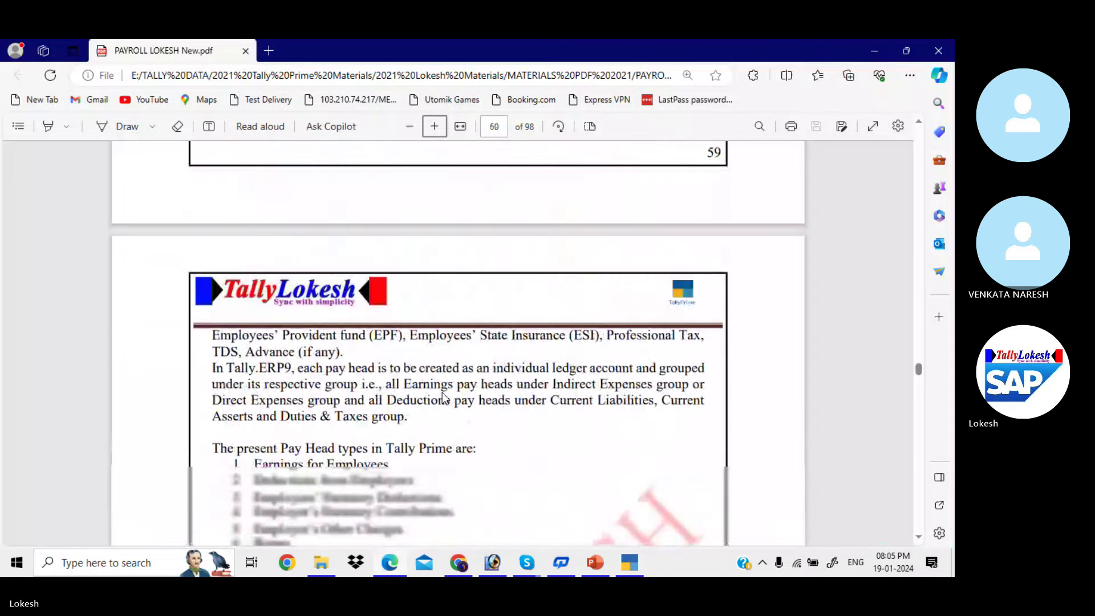
{"action": "scroll", "coordinate": [444, 398], "scroll_direction": "down", "scroll_amount": 10}
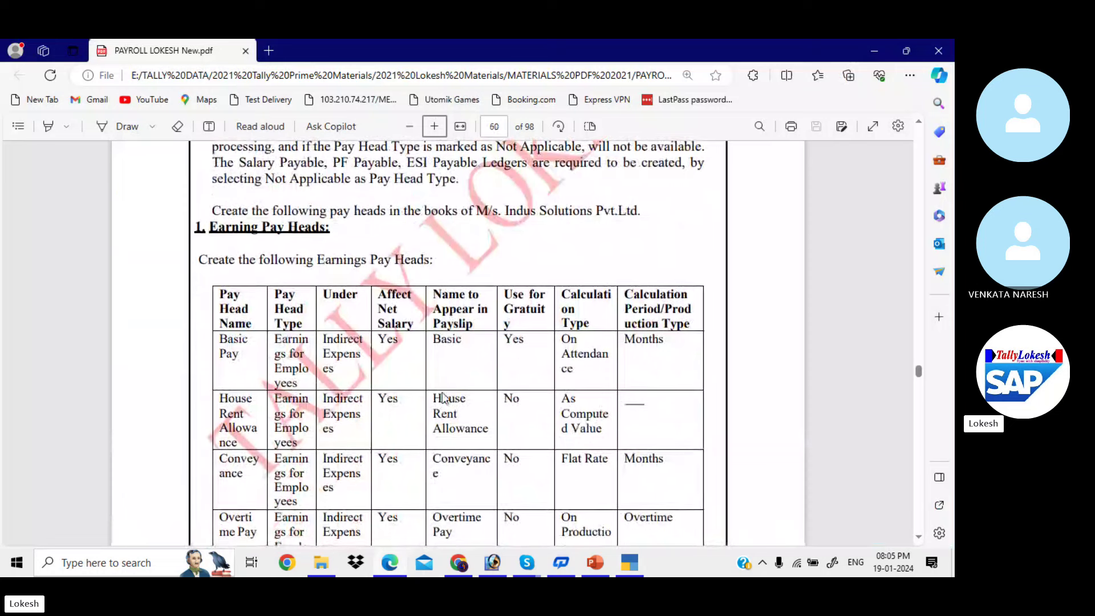
{"action": "scroll", "coordinate": [444, 397], "scroll_direction": "down", "scroll_amount": 5}
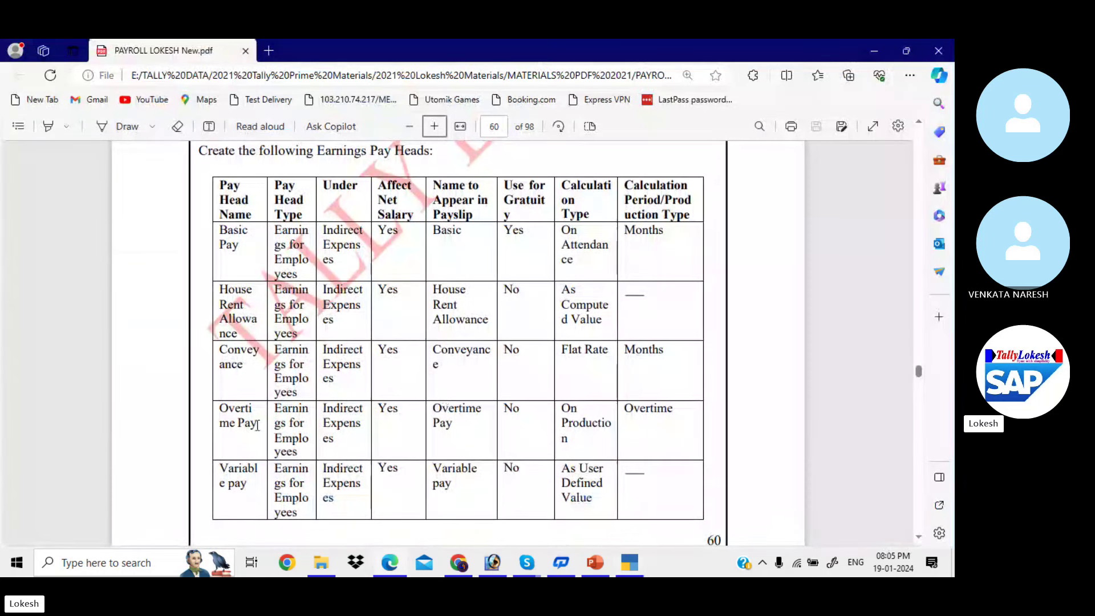
{"action": "scroll", "coordinate": [255, 450], "scroll_direction": "down", "scroll_amount": 10}
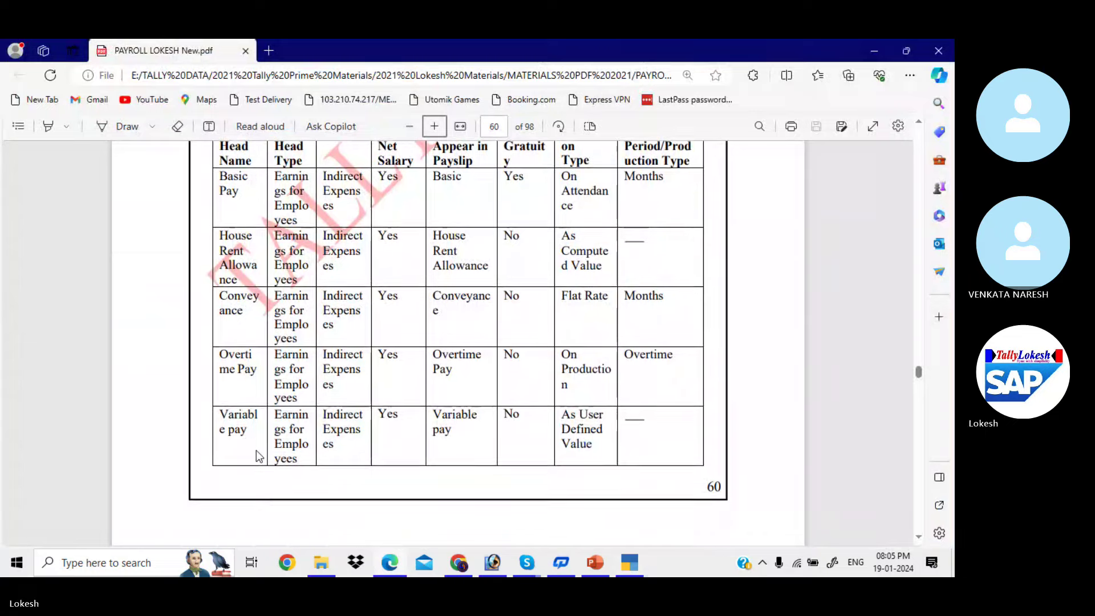
{"action": "scroll", "coordinate": [257, 455], "scroll_direction": "down", "scroll_amount": 10}
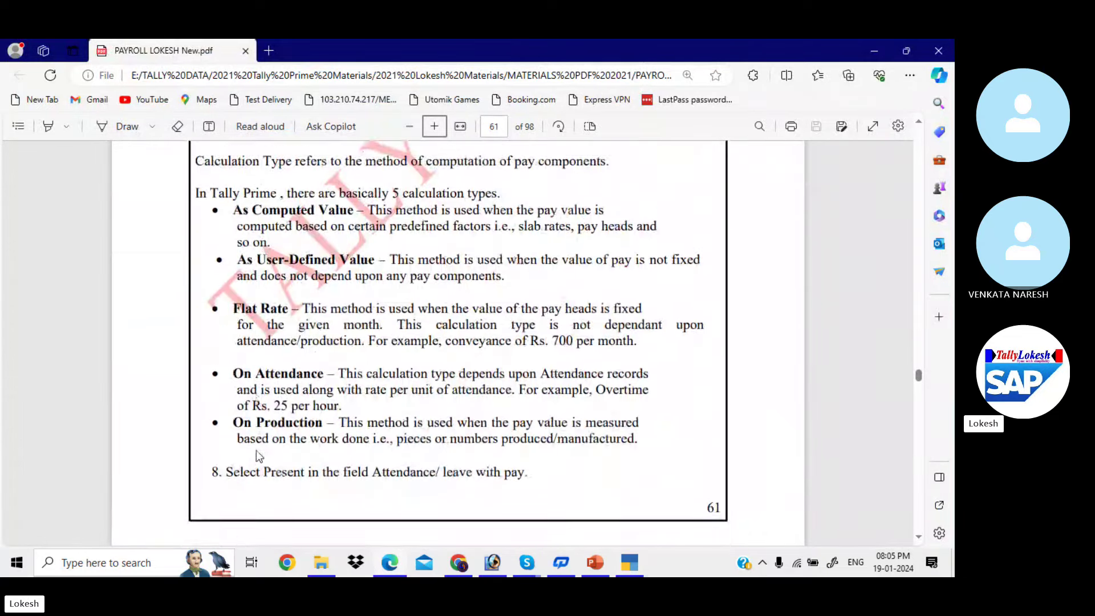
{"action": "scroll", "coordinate": [257, 456], "scroll_direction": "down", "scroll_amount": 10}
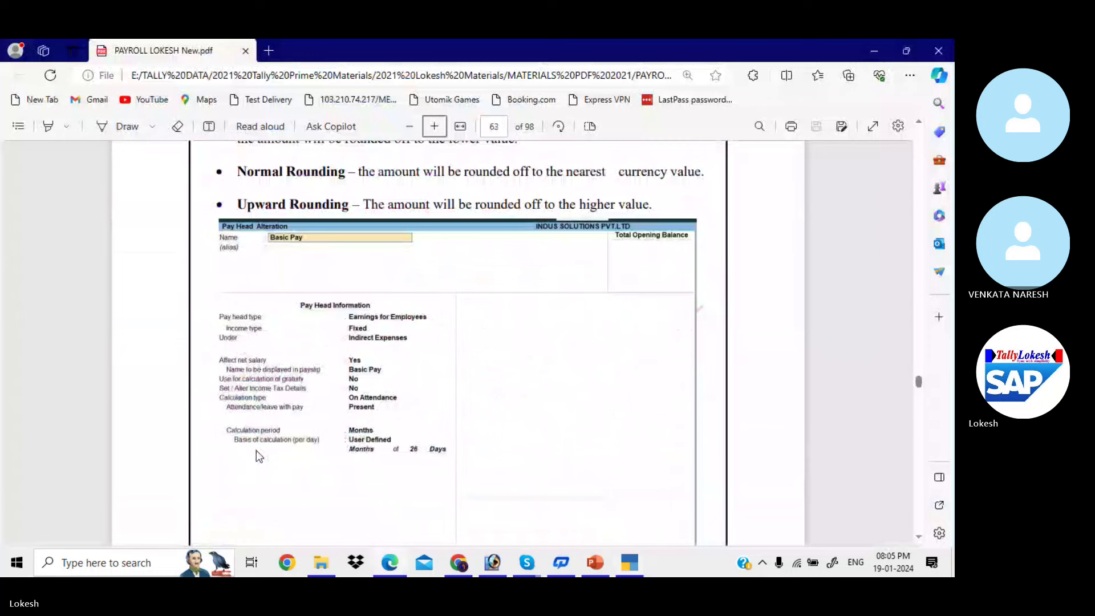
{"action": "scroll", "coordinate": [255, 450], "scroll_direction": "down", "scroll_amount": 2}
{"action": "key", "text": "alt+Tab"}
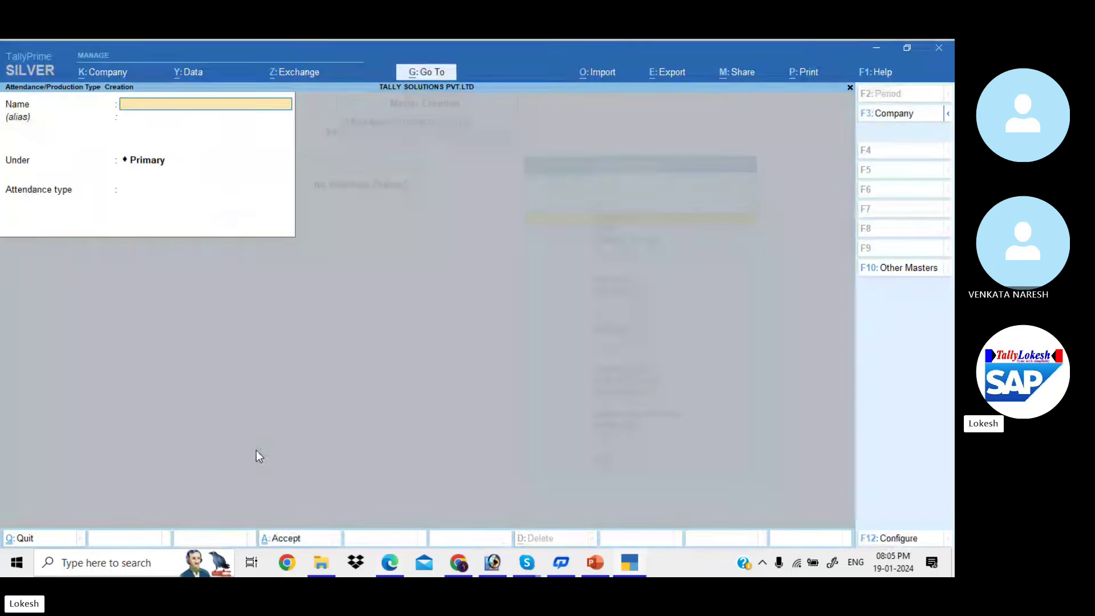
Quit the attendance form and start a new pay head named Basic Pay
{"action": "key", "text": "Escape"}
{"action": "key", "text": "y"}
{"action": "key", "text": "Down"}
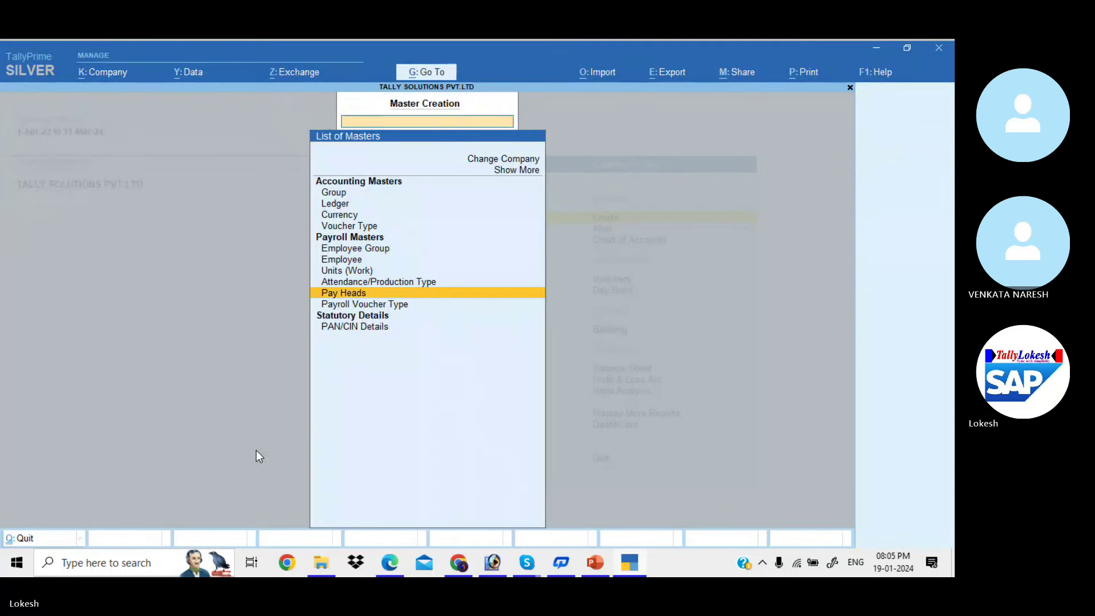
{"action": "key", "text": "Return"}
{"action": "type", "text": "Ba"}
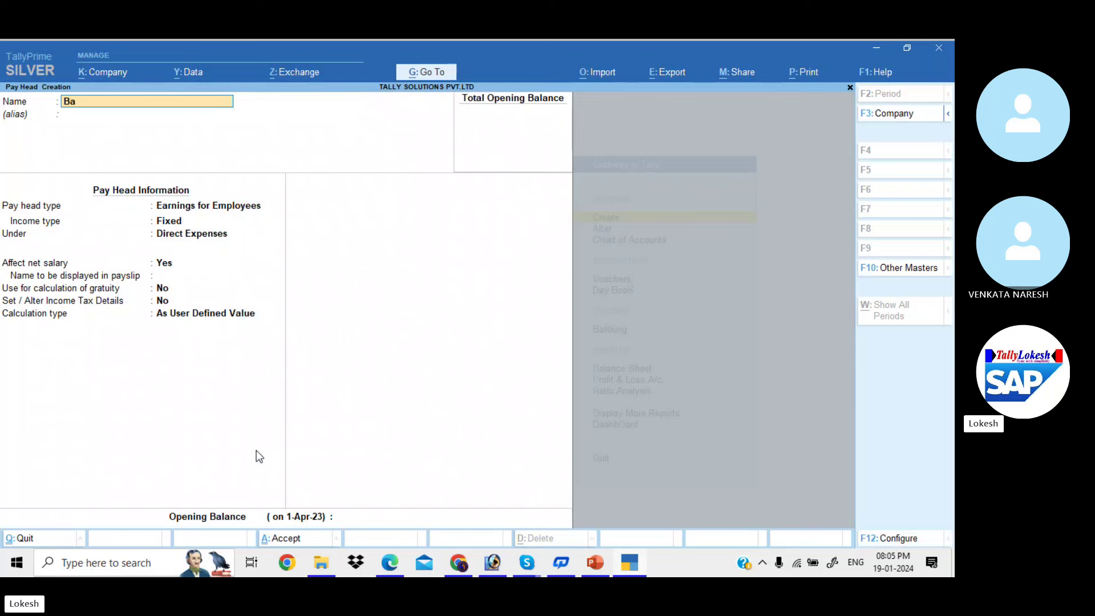
{"action": "type", "text": "sic Pay"}
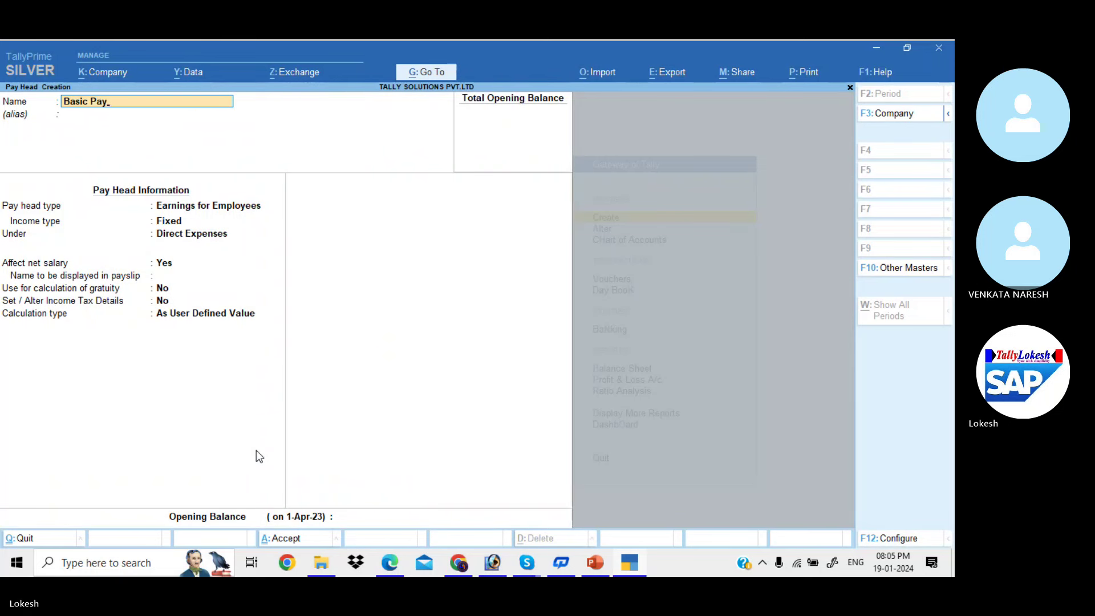
{"action": "key", "text": "Return"}
{"action": "key", "text": "Return"}
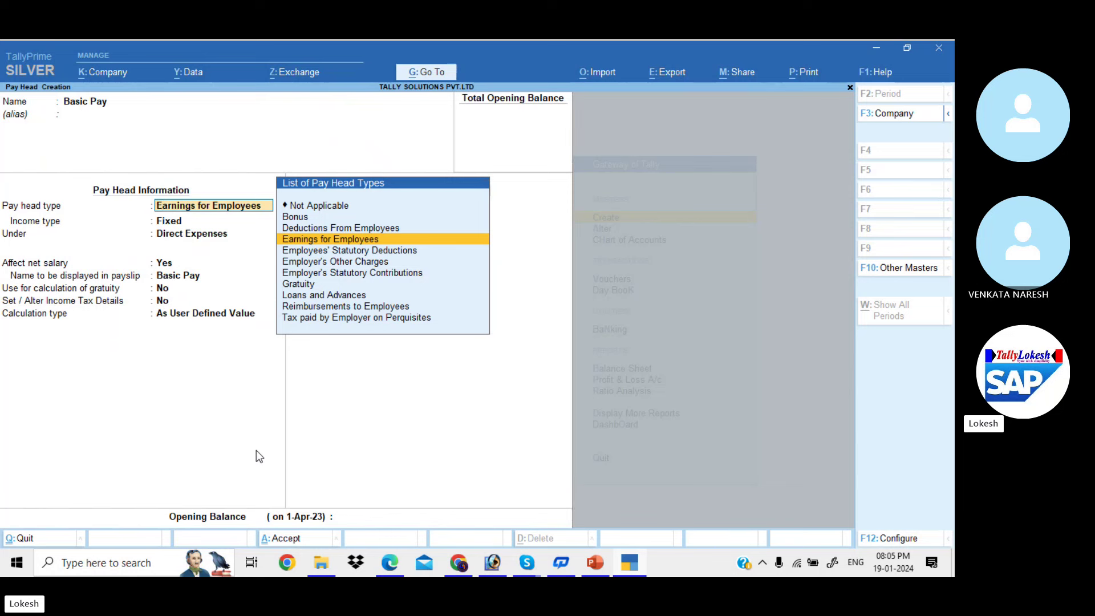
Make Basic Pay a Fixed Earnings for Employees head under Indirect Expenses, On Attendance with Present
{"action": "key", "text": "Return"}
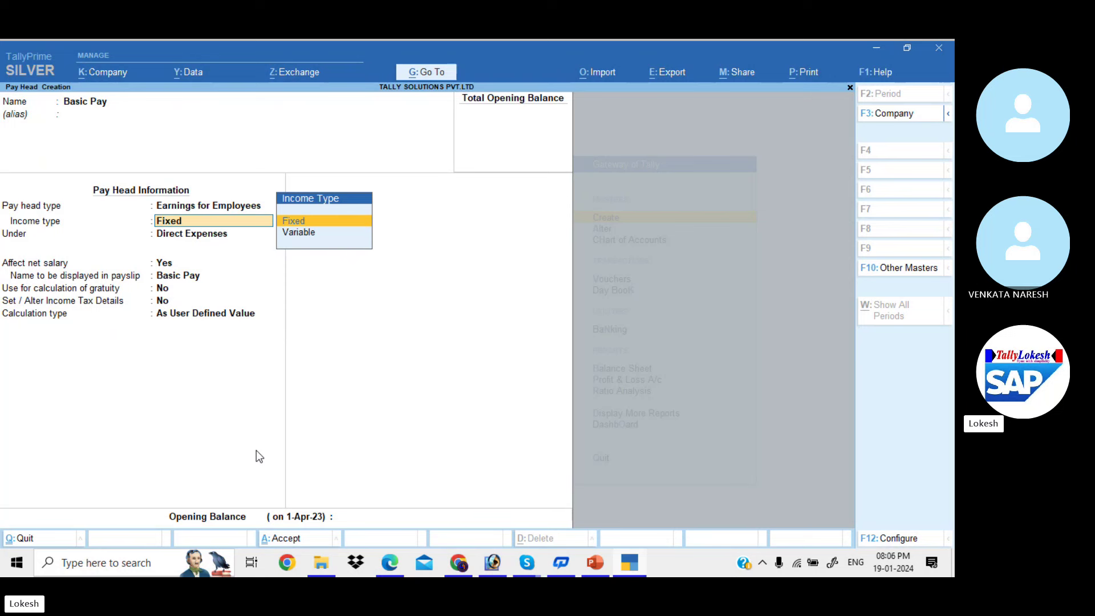
{"action": "key", "text": "Return"}
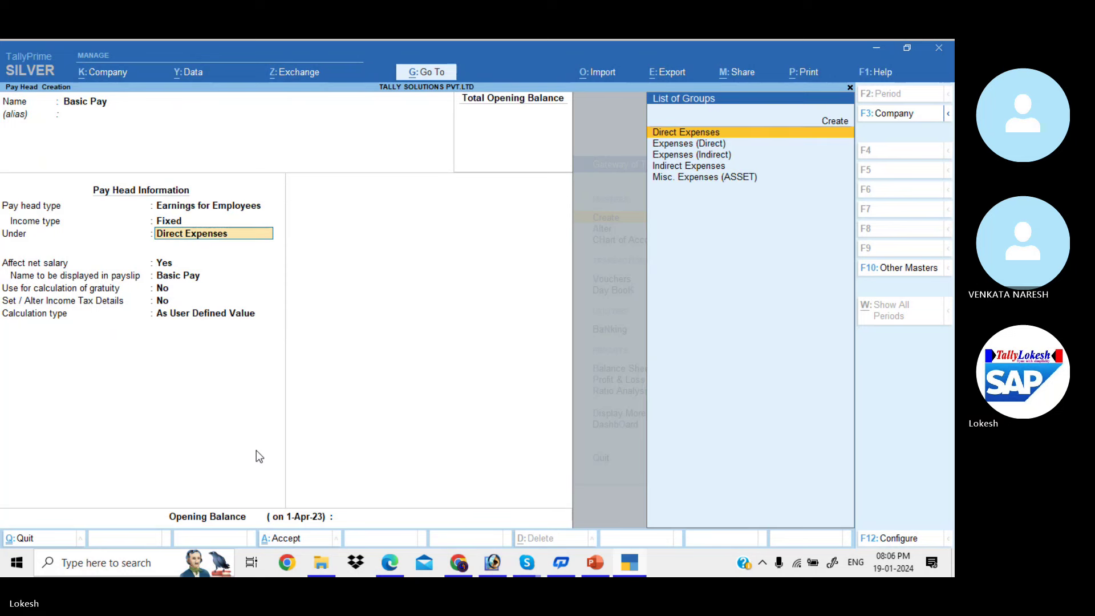
{"action": "key", "text": "Down"}
{"action": "key", "text": "Down"}
{"action": "key", "text": "Down"}
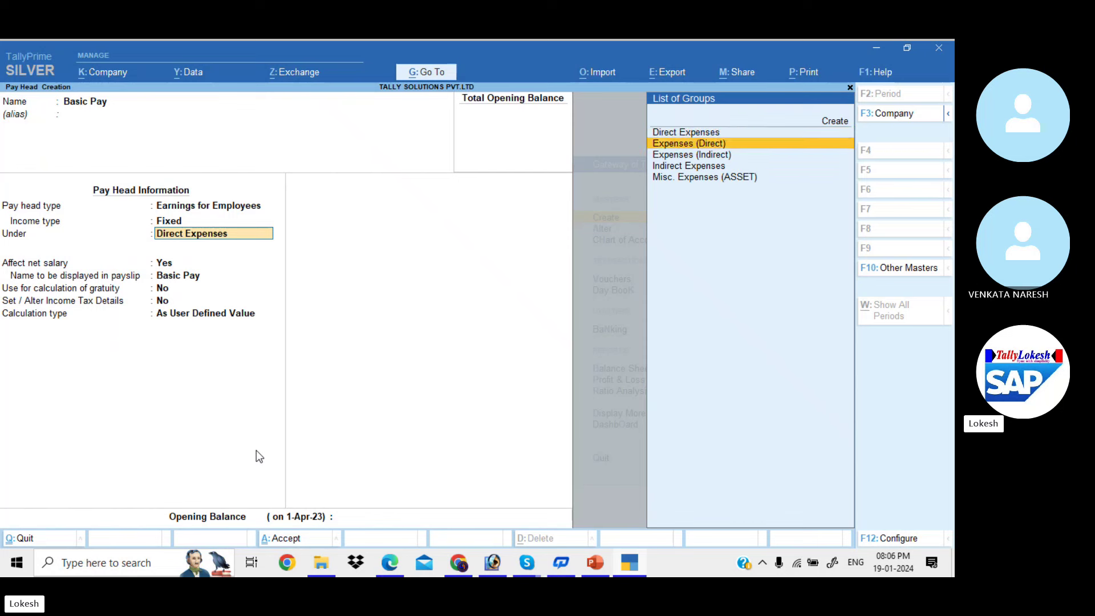
{"action": "key", "text": "Return"}
{"action": "key", "text": "Return"}
{"action": "key", "text": "Return"}
{"action": "key", "text": "Return"}
{"action": "key", "text": "Return"}
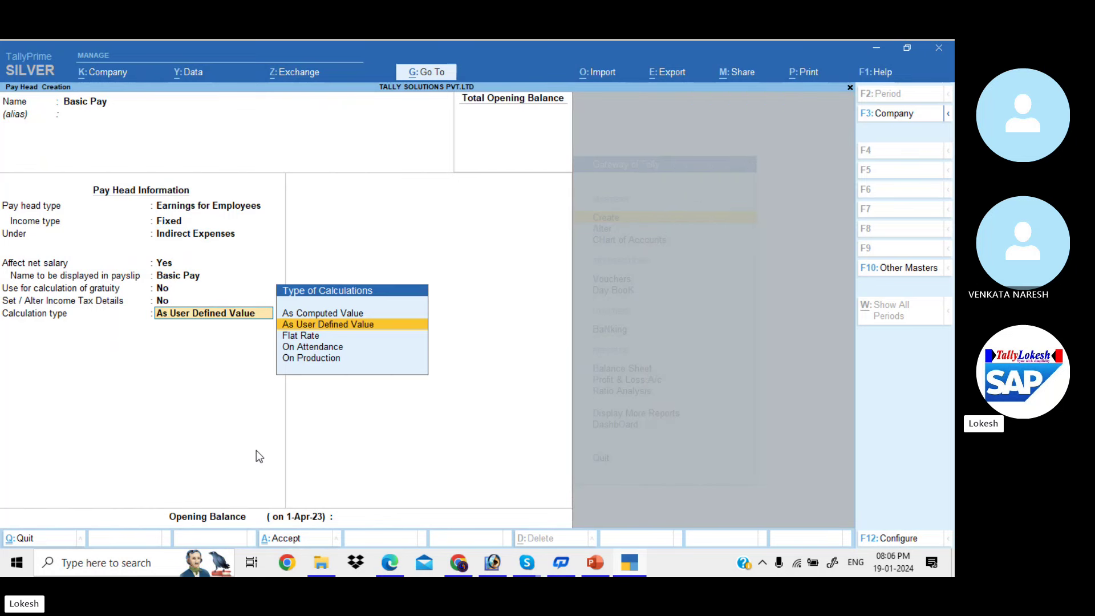
{"action": "key", "text": "Down"}
{"action": "key", "text": "Down"}
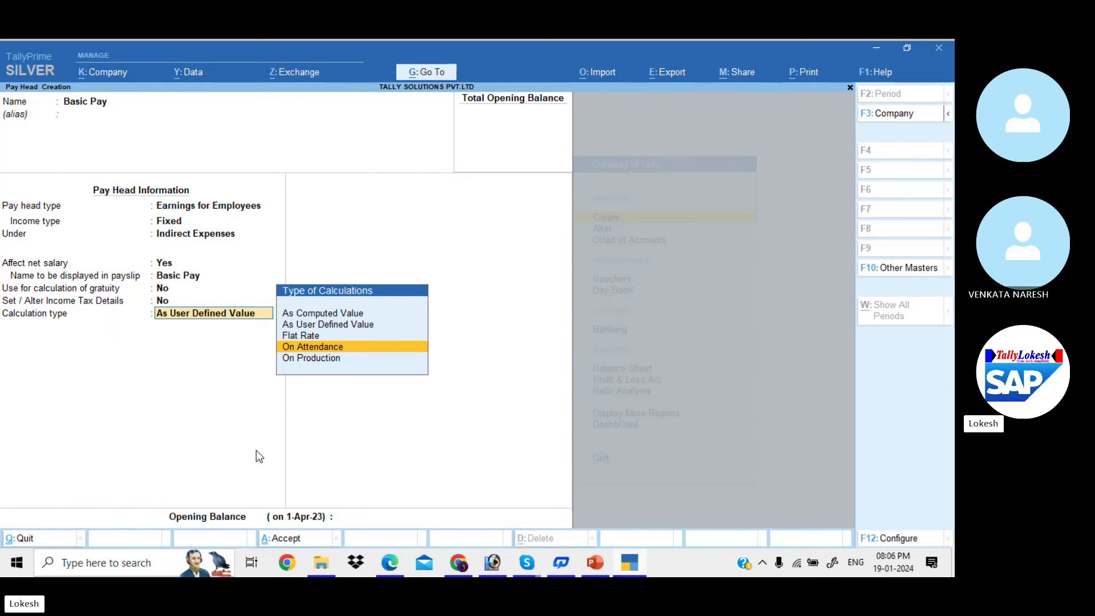
{"action": "key", "text": "Return"}
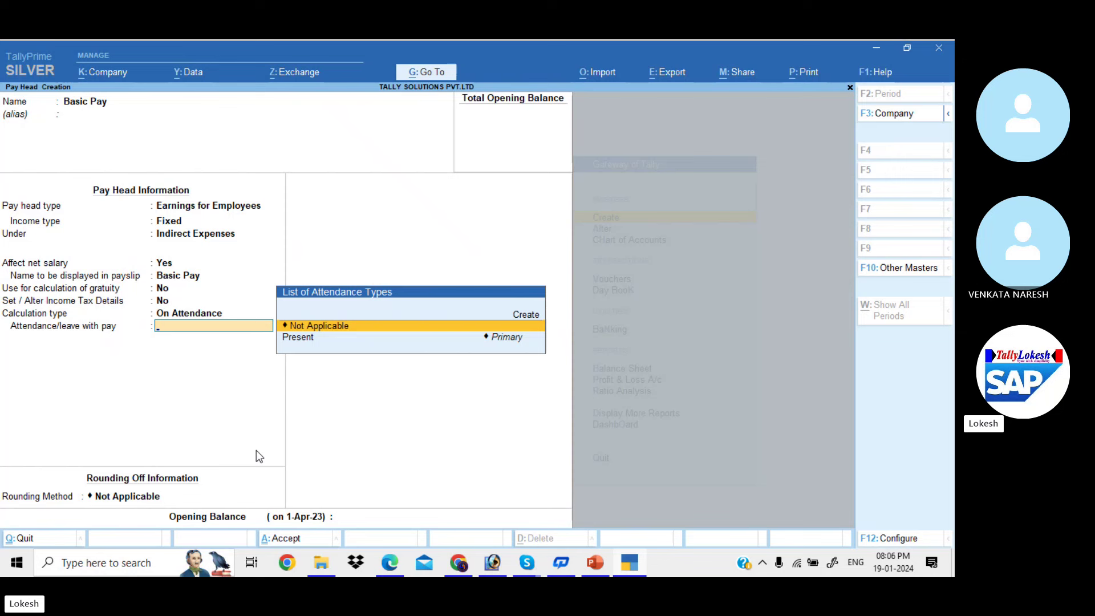
{"action": "key", "text": "Down"}
{"action": "key", "text": "Return"}
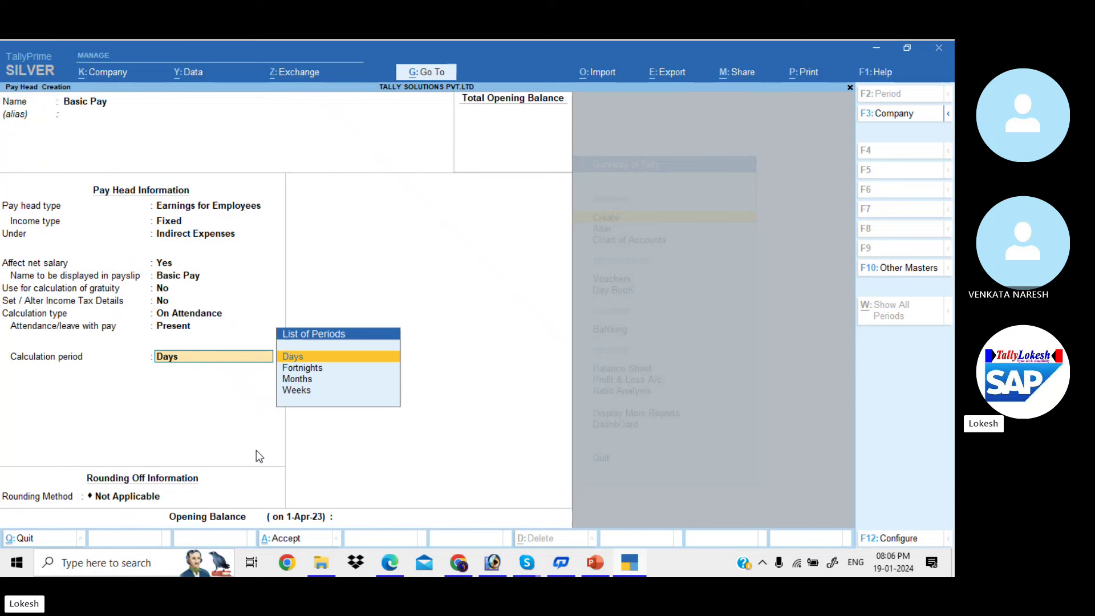
Set the calculation period to Months with a User Defined 26-day basis and no rounding
{"action": "key", "text": "Down"}
{"action": "key", "text": "Down"}
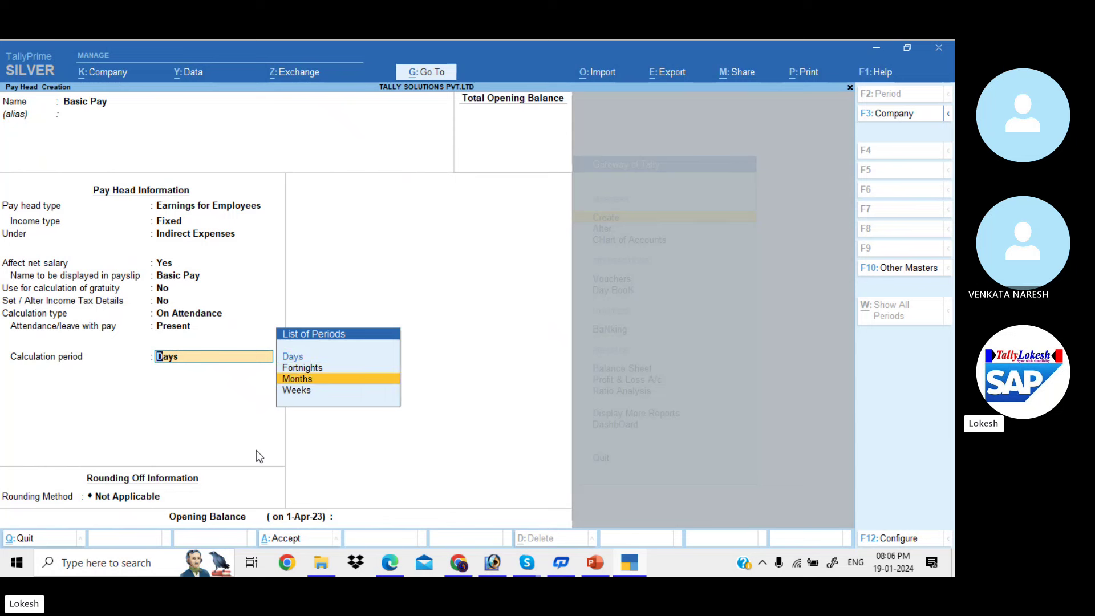
{"action": "key", "text": "Return"}
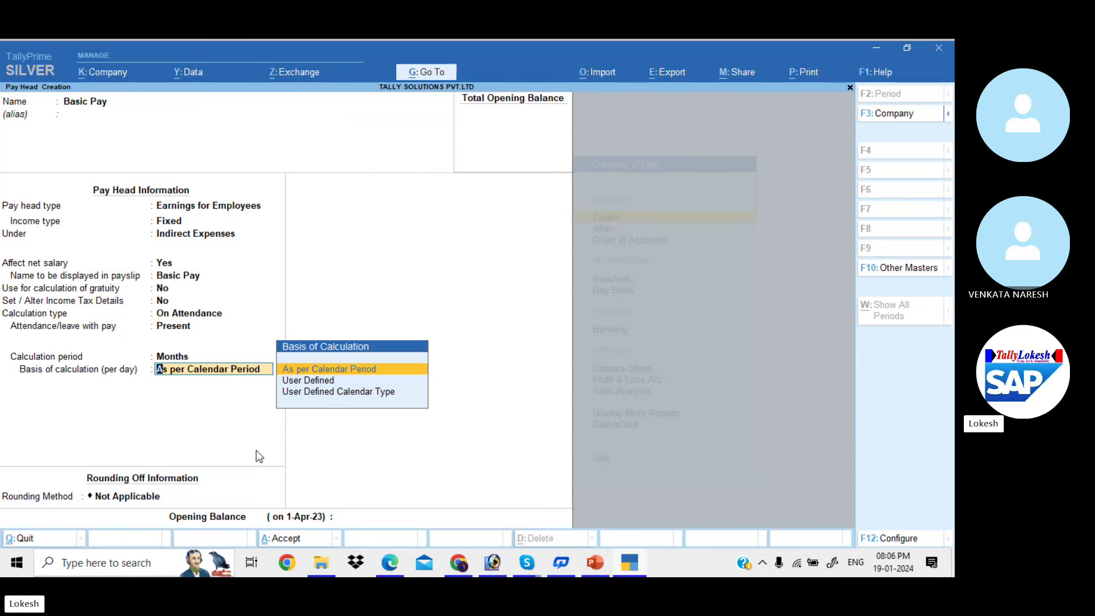
{"action": "key", "text": "Down"}
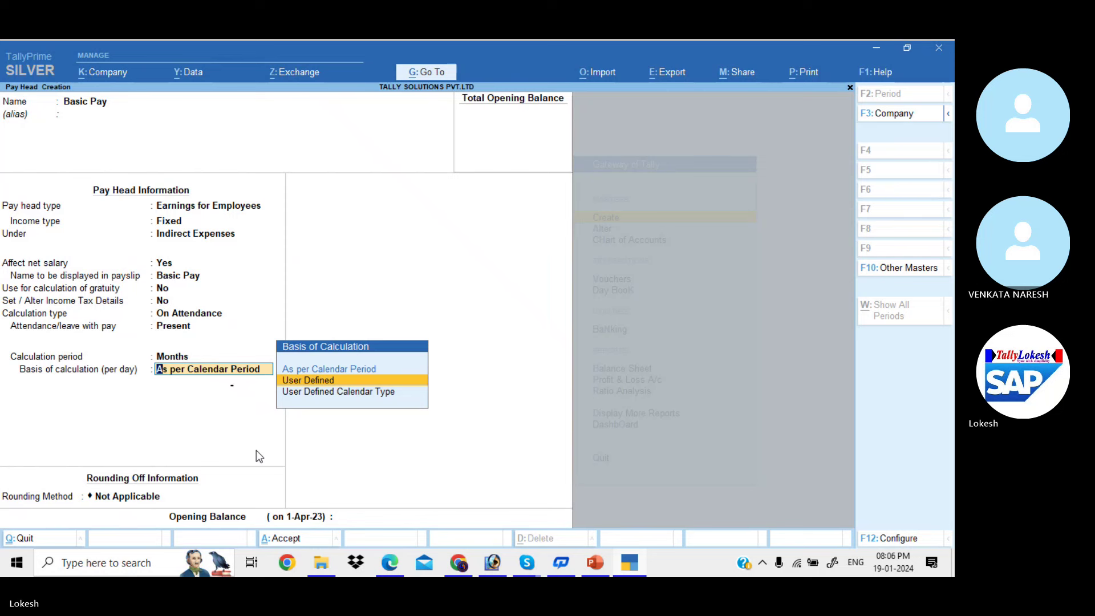
{"action": "key", "text": "Return"}
{"action": "key", "text": "BackSpace"}
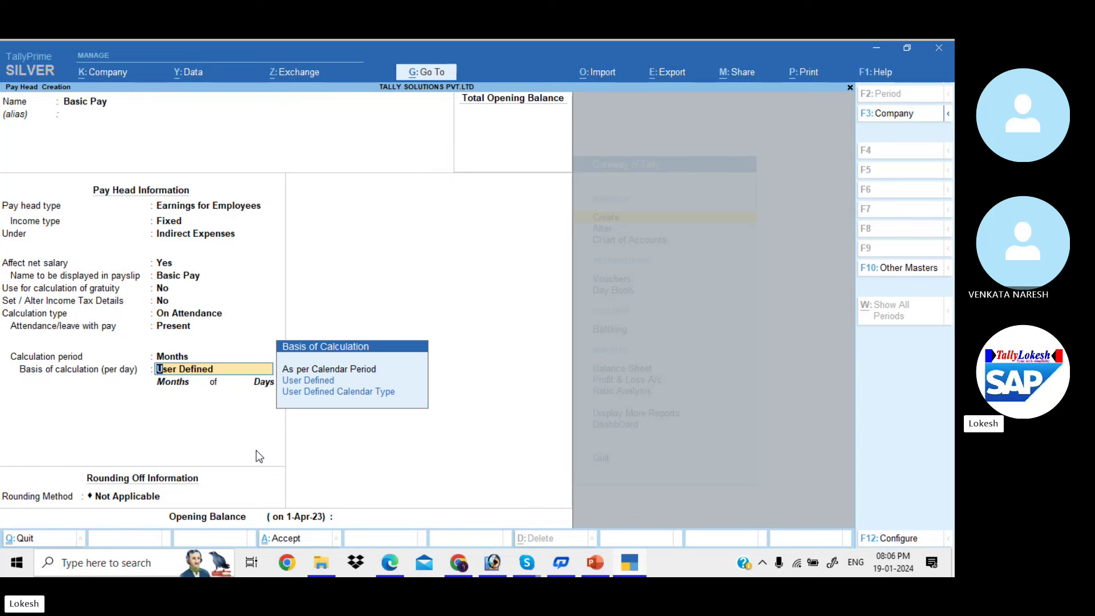
{"action": "key", "text": "Return"}
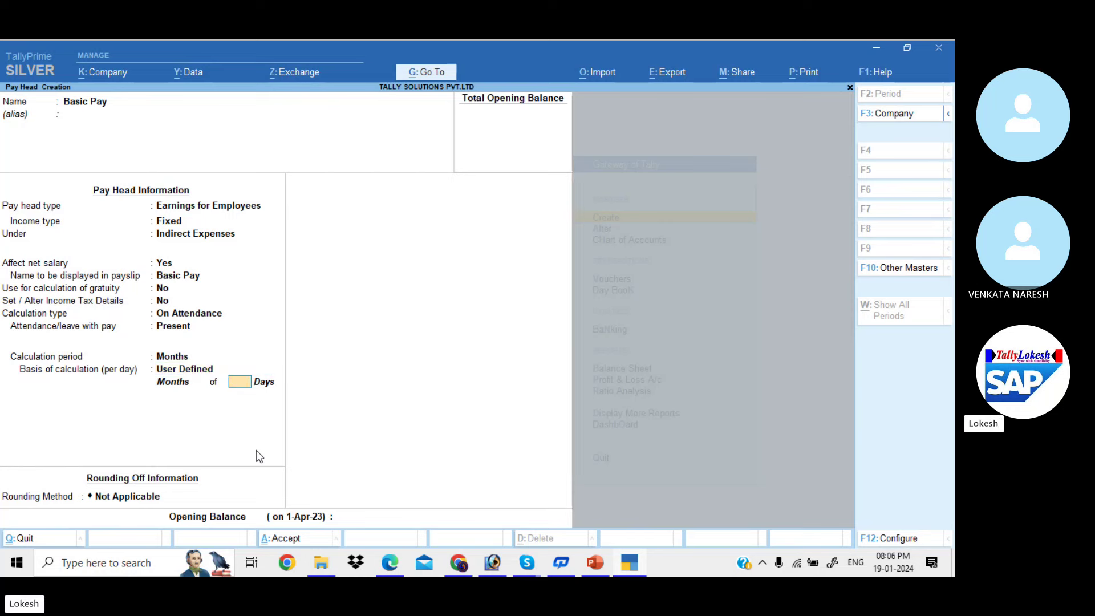
{"action": "type", "text": "26"}
{"action": "key", "text": "Return"}
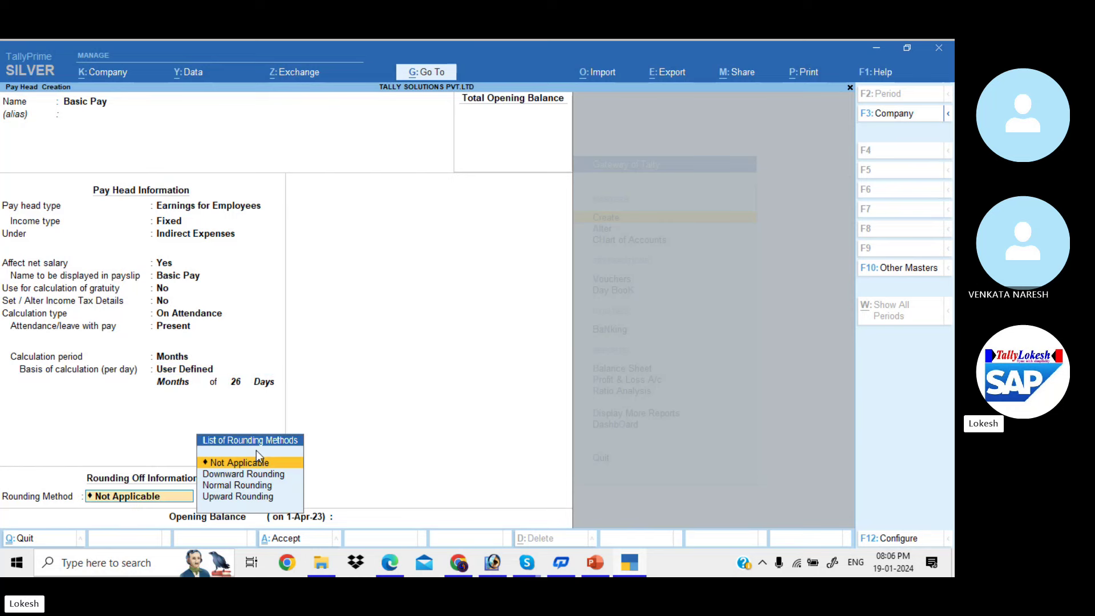
{"action": "key", "text": "Return"}
Save the Basic Pay pay head in TallyPrime
{"action": "key", "text": "alt+Tab"}
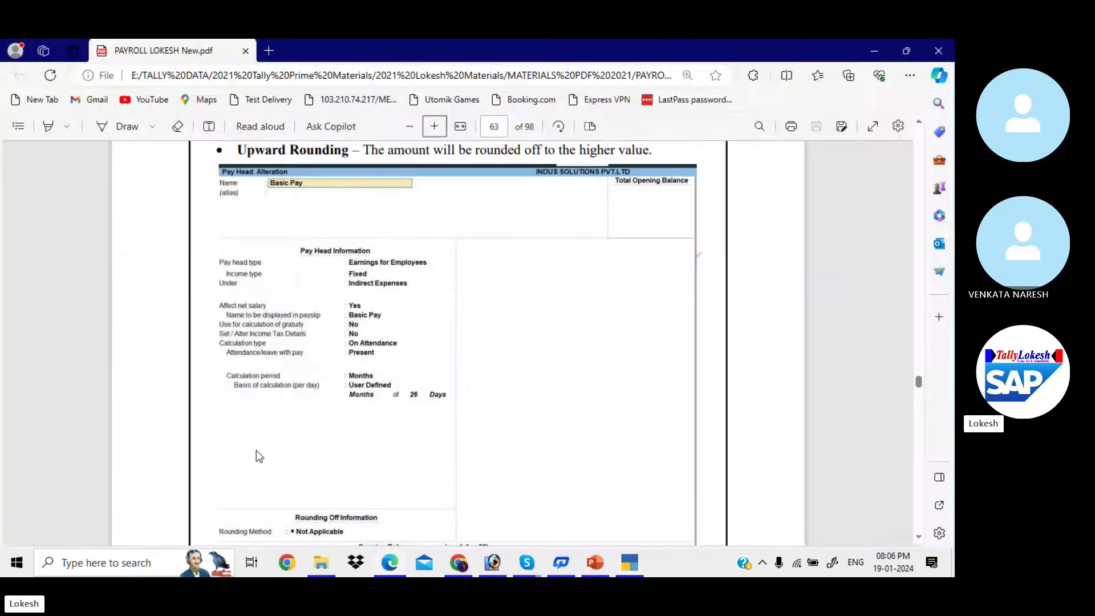
{"action": "scroll", "coordinate": [256, 455], "scroll_direction": "down", "scroll_amount": 1}
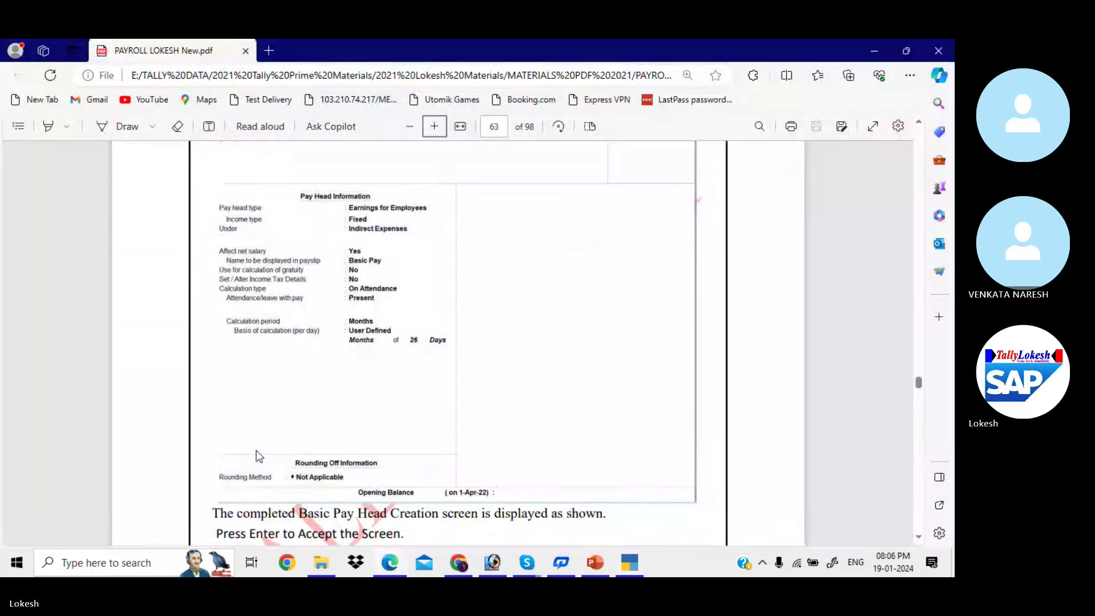
{"action": "key", "text": "alt+Tab"}
{"action": "key", "text": "Return"}
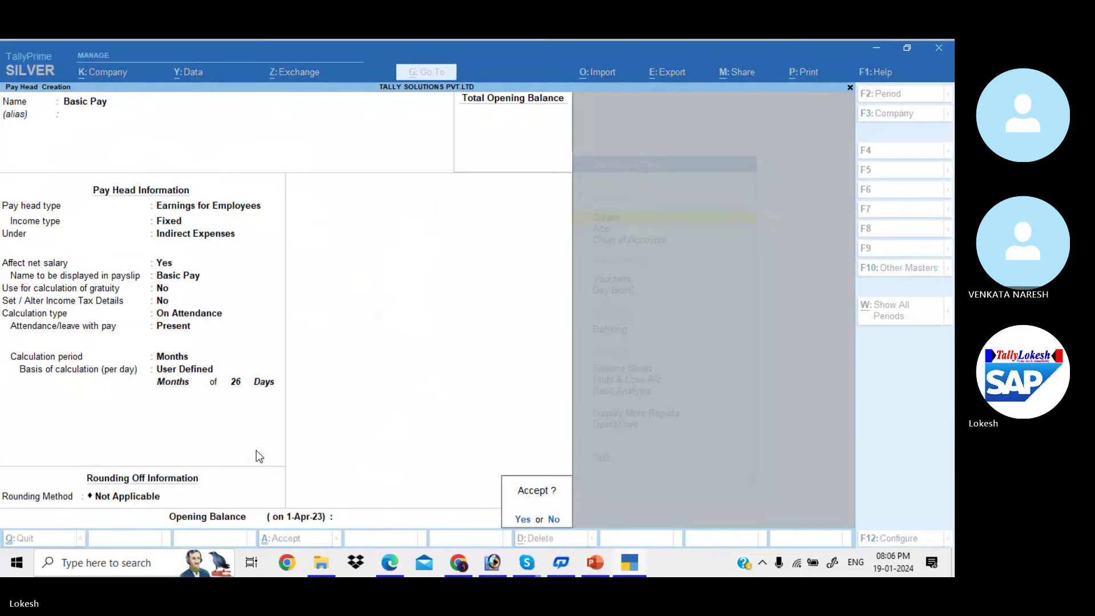
{"action": "key", "text": "Return"}
Scroll the PDF to the House Rent Allowance pay head pages 63–65
{"action": "key", "text": "alt+Tab"}
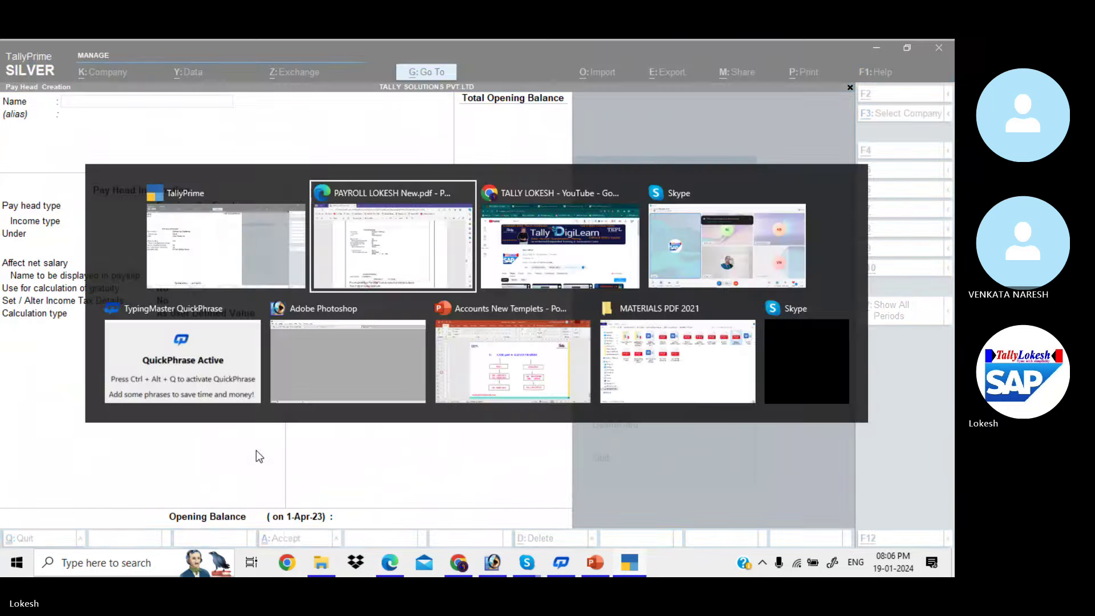
{"action": "scroll", "coordinate": [256, 450], "scroll_direction": "down", "scroll_amount": 2}
{"action": "scroll", "coordinate": [255, 450], "scroll_direction": "down", "scroll_amount": 10}
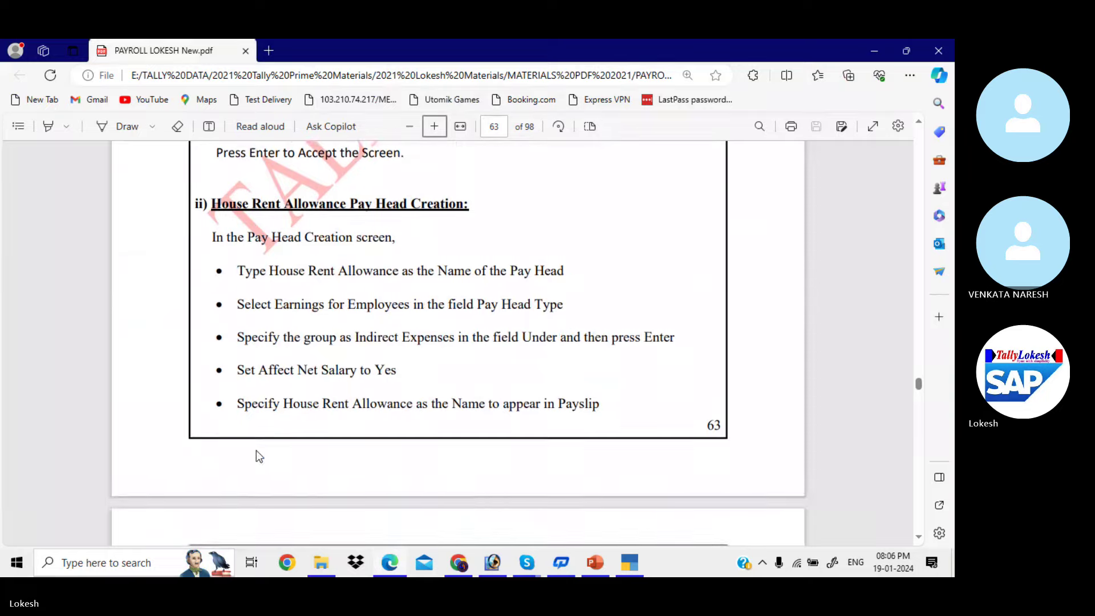
{"action": "scroll", "coordinate": [255, 450], "scroll_direction": "down", "scroll_amount": 12}
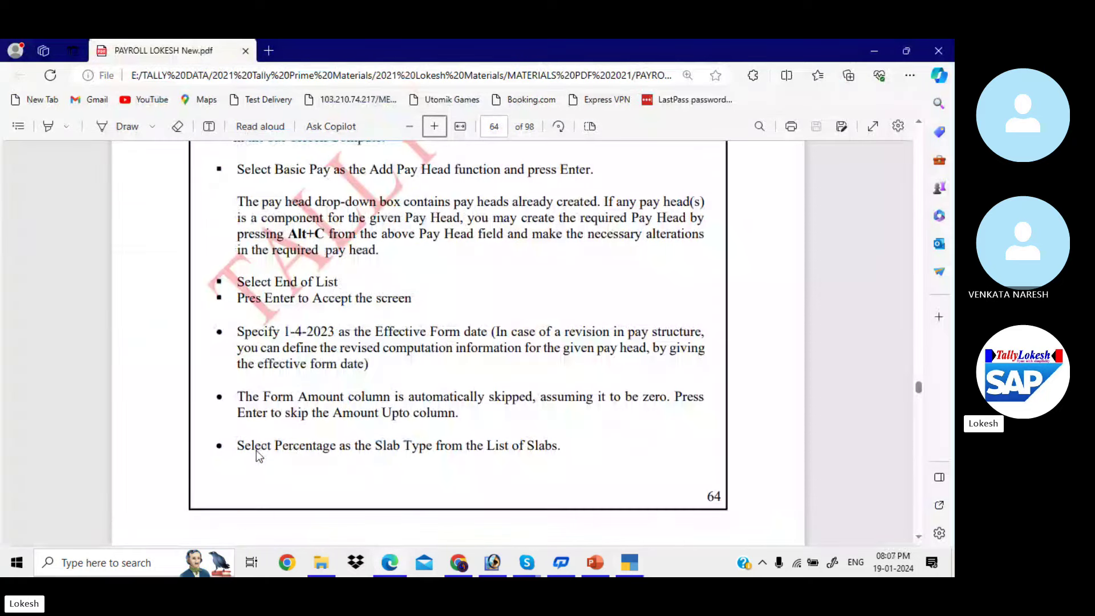
{"action": "scroll", "coordinate": [255, 451], "scroll_direction": "down", "scroll_amount": 5}
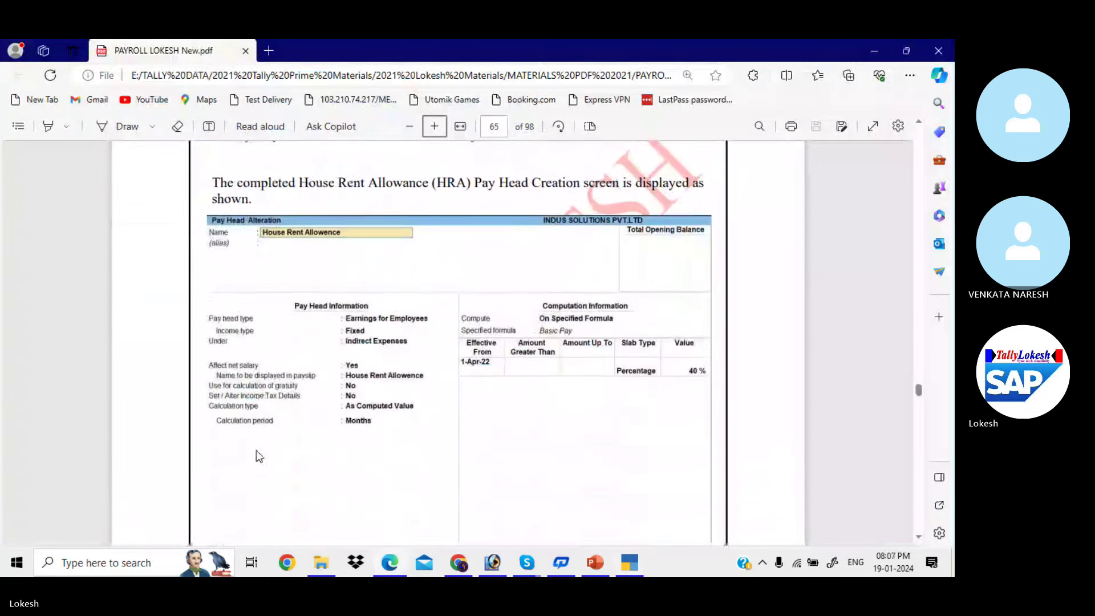
Start a 'House Rent allowence' earnings pay head under Indirect Expenses
{"action": "key", "text": "alt+Tab"}
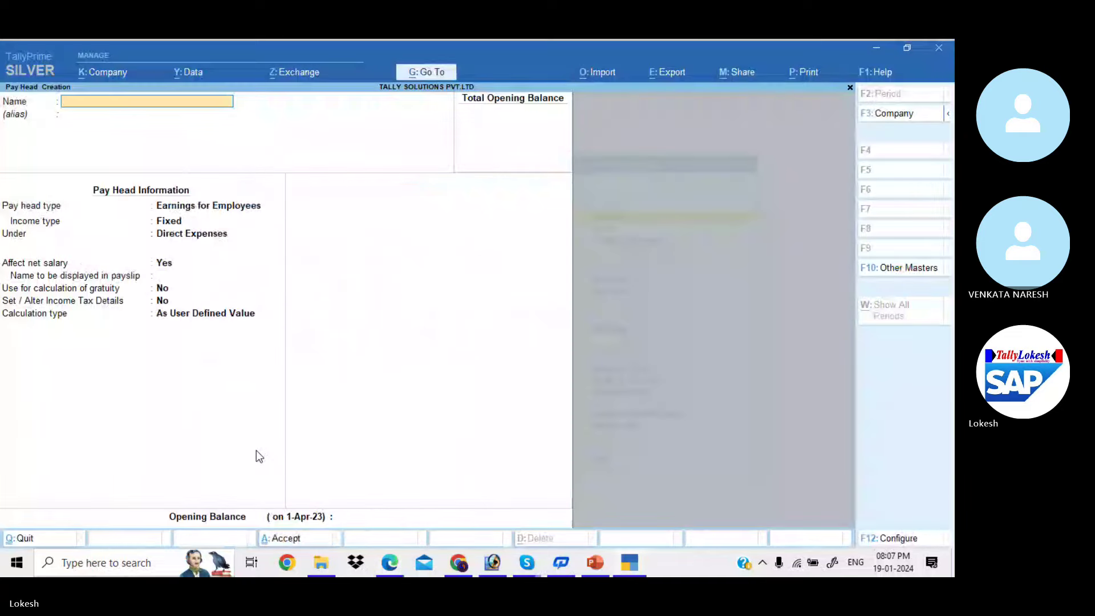
{"action": "type", "text": "House Rent a"}
{"action": "type", "text": "llowence"}
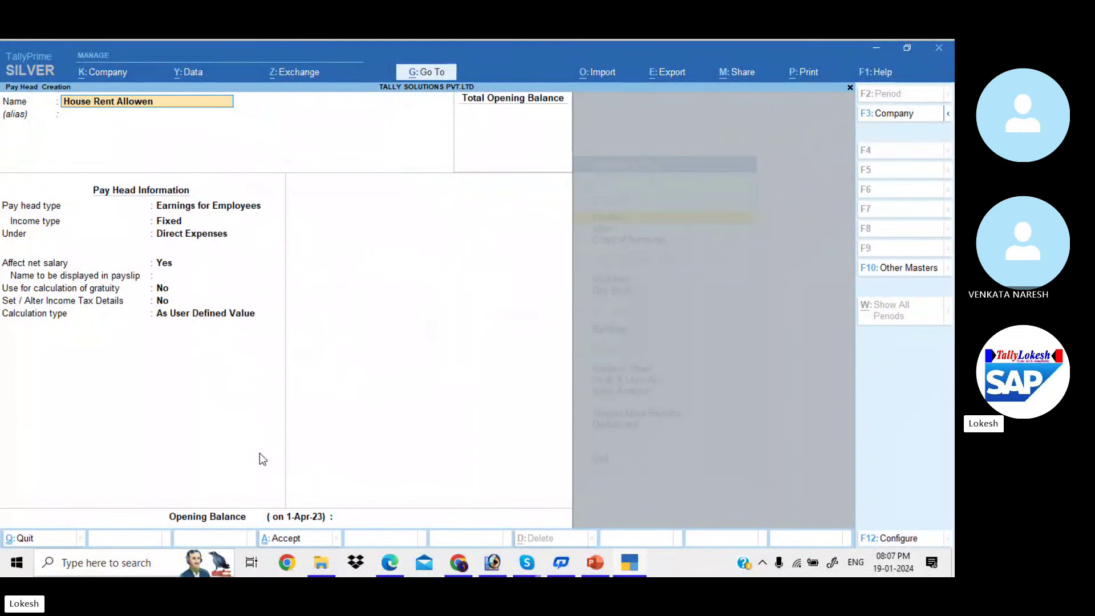
{"action": "key", "text": "Return"}
{"action": "key", "text": "Return"}
{"action": "key", "text": "Return"}
{"action": "key", "text": "Return"}
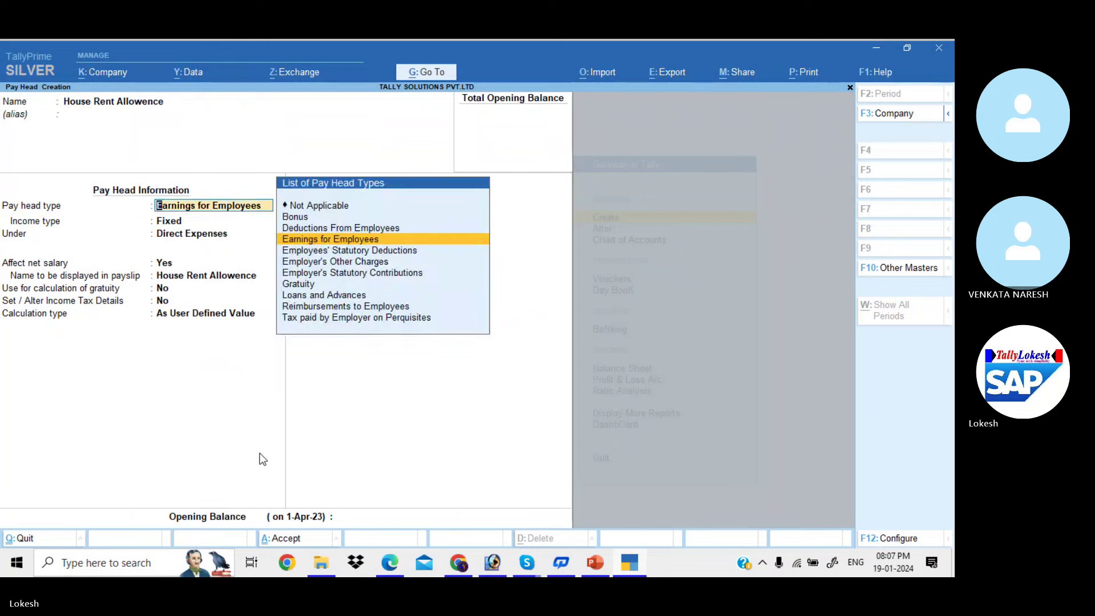
{"action": "key", "text": "Down"}
{"action": "key", "text": "Down"}
{"action": "key", "text": "Down"}
{"action": "key", "text": "Return"}
{"action": "key", "text": "Return"}
{"action": "key", "text": "Return"}
{"action": "key", "text": "Return"}
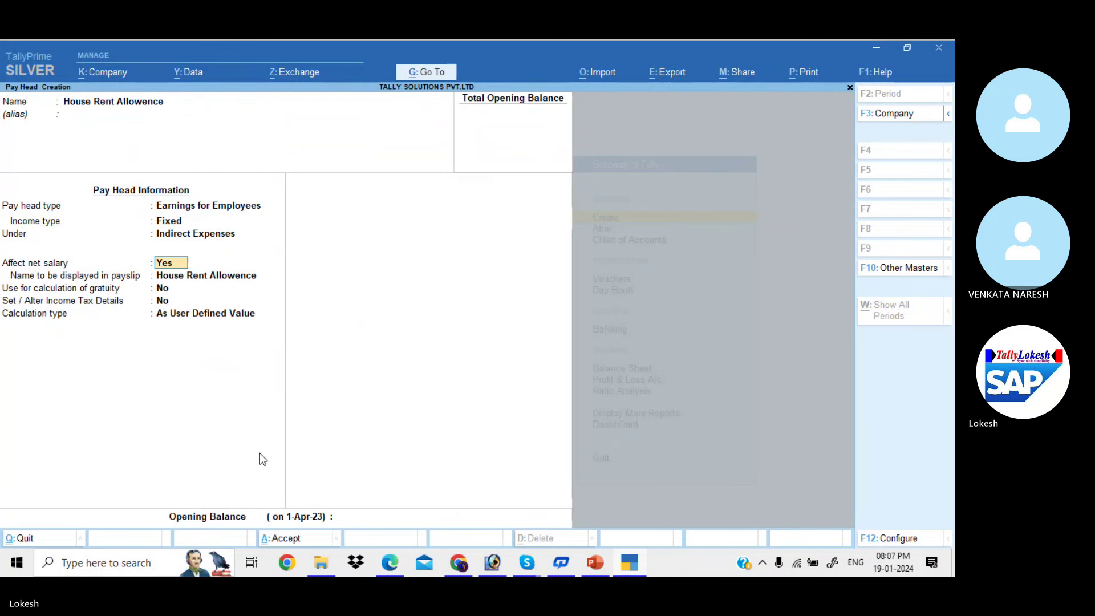
{"action": "key", "text": "Return"}
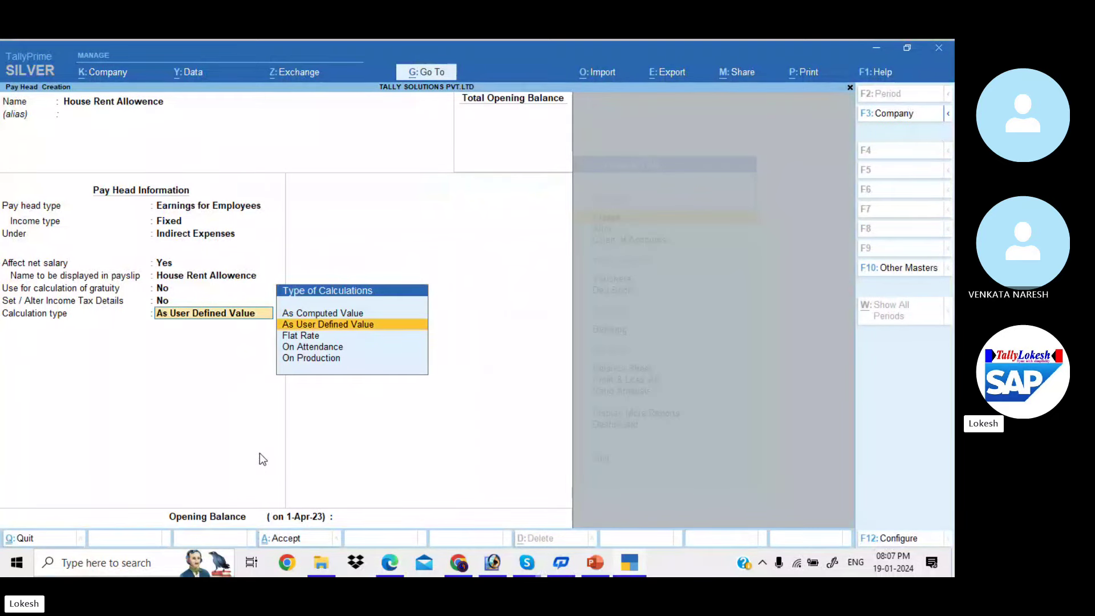
Set it As Computed Value on a specified formula including Basic Pay
{"action": "key", "text": "Up"}
{"action": "key", "text": "Return"}
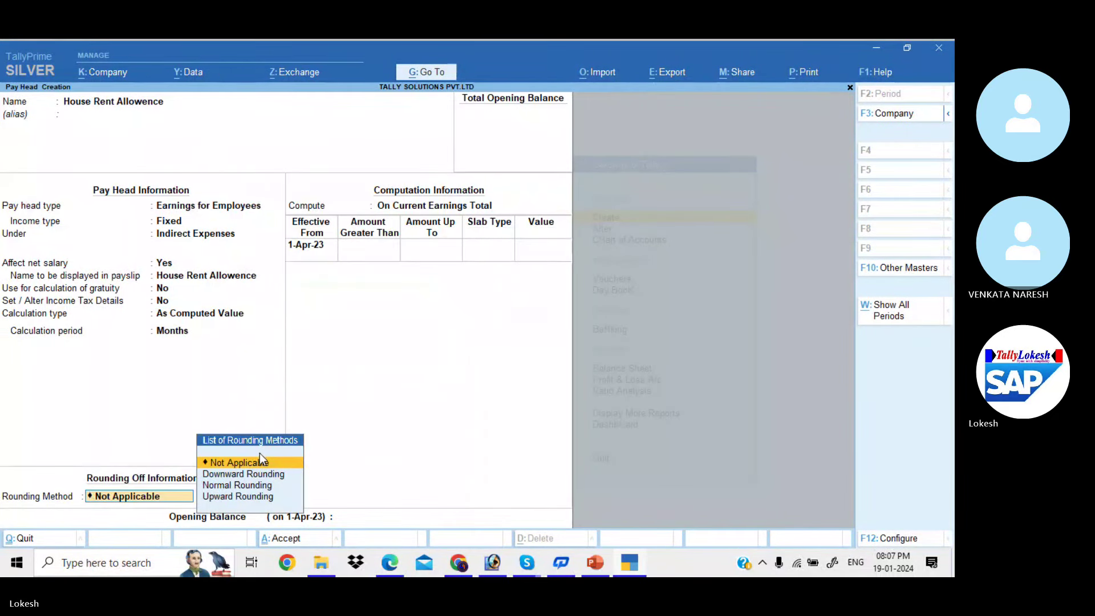
{"action": "key", "text": "BackSpace"}
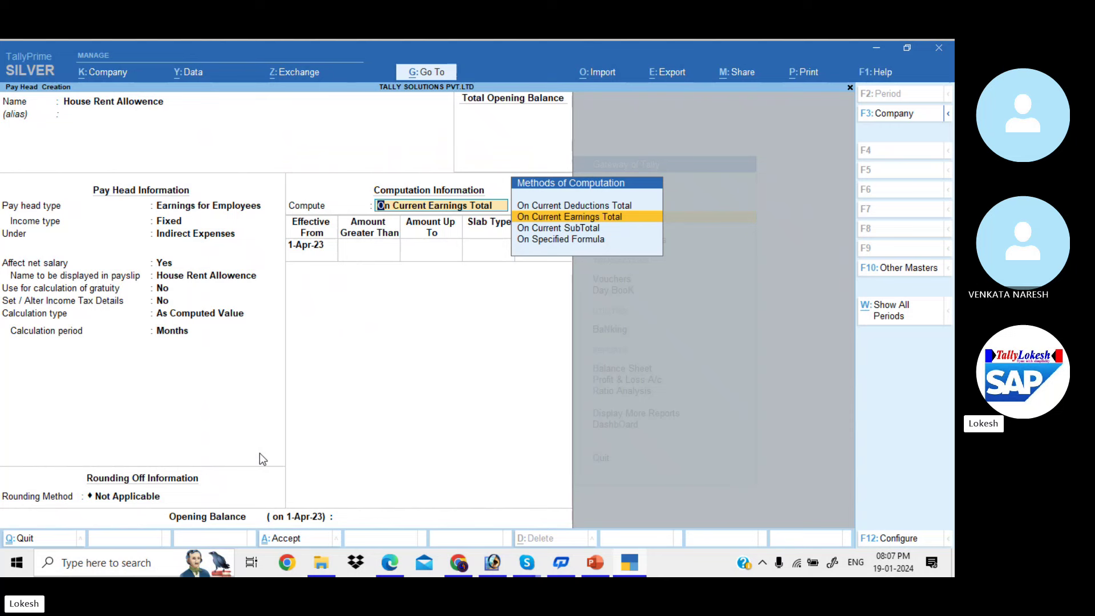
{"action": "key", "text": "alt+Tab"}
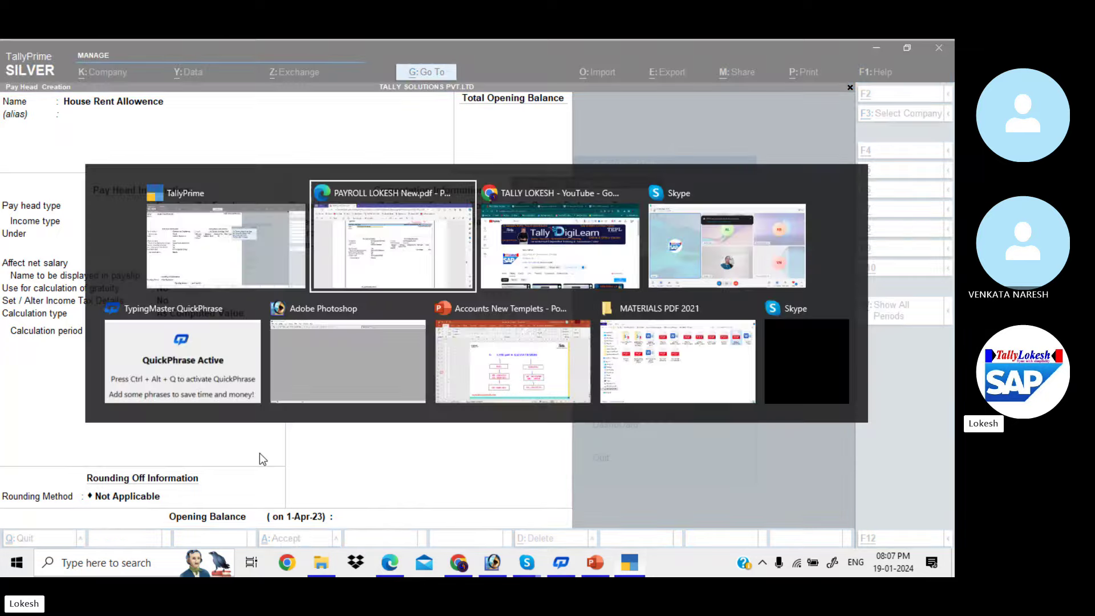
{"action": "key", "text": "alt+Tab"}
{"action": "key", "text": "Down"}
{"action": "key", "text": "Down"}
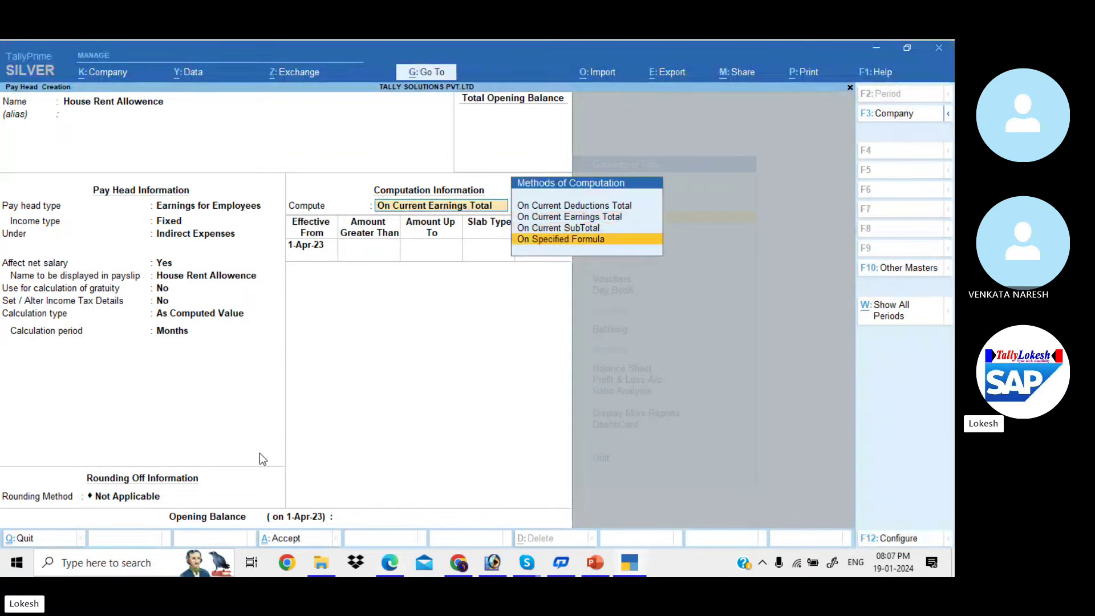
{"action": "key", "text": "Return"}
{"action": "key", "text": "Return"}
{"action": "key", "text": "Return"}
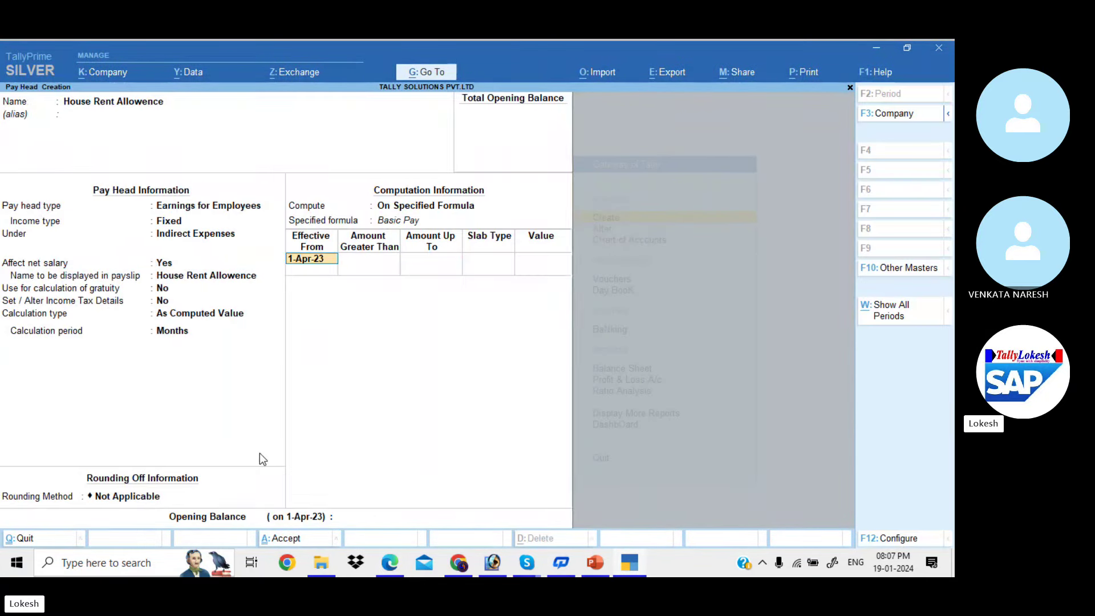
{"action": "key", "text": "Return"}
Give the slab a Percentage type with value 40 and save the pay head
{"action": "key", "text": "Return"}
{"action": "key", "text": "alt+Tab"}
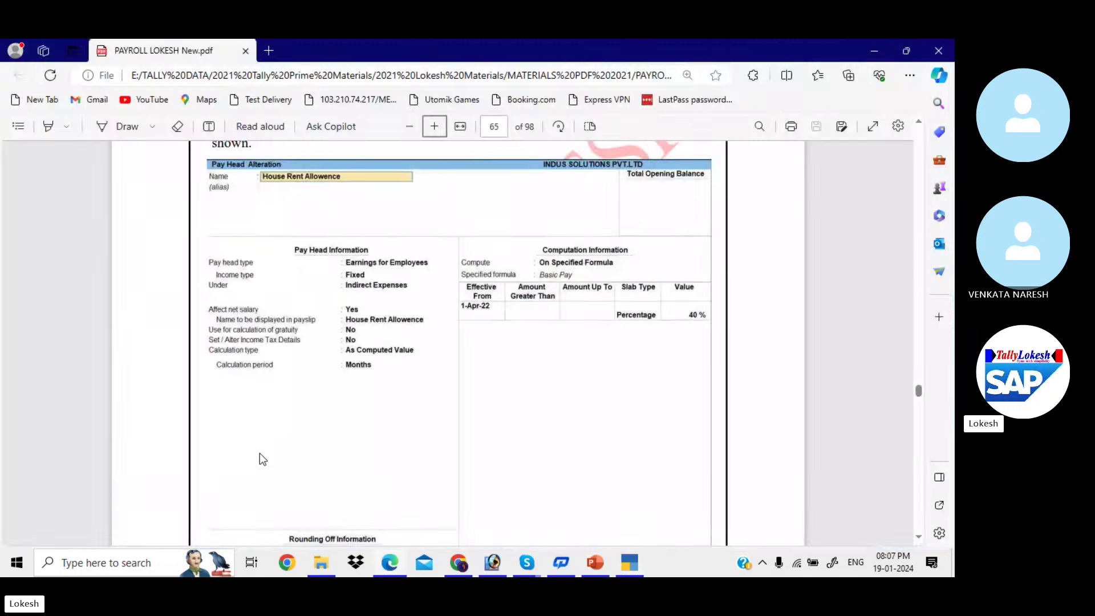
{"action": "key", "text": "alt+Tab"}
{"action": "key", "text": "Return"}
{"action": "type", "text": "40"}
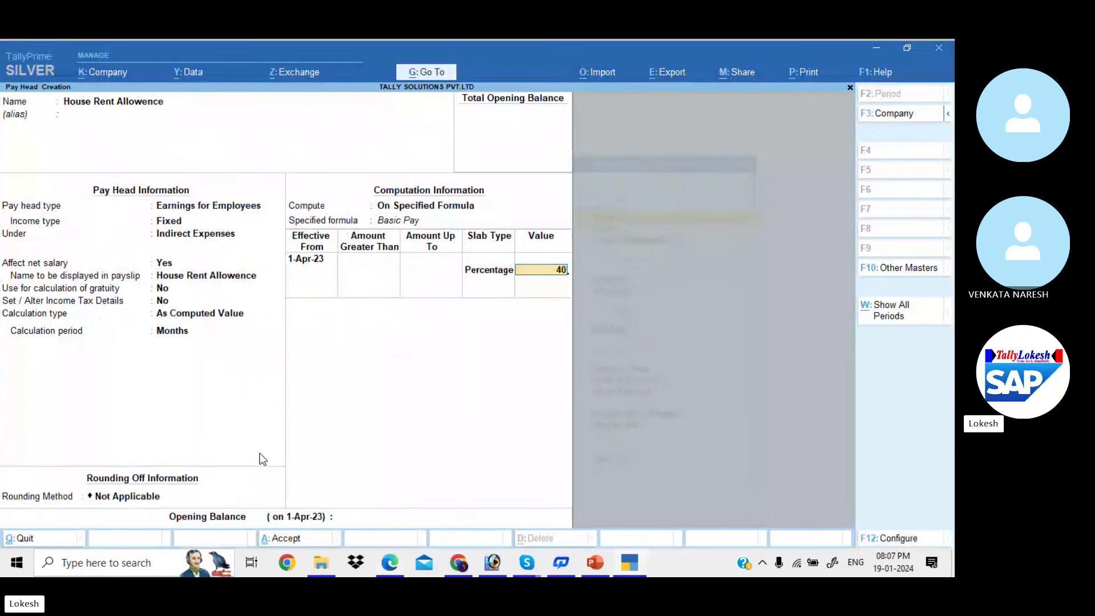
{"action": "key", "text": "Return"}
{"action": "key", "text": "Return"}
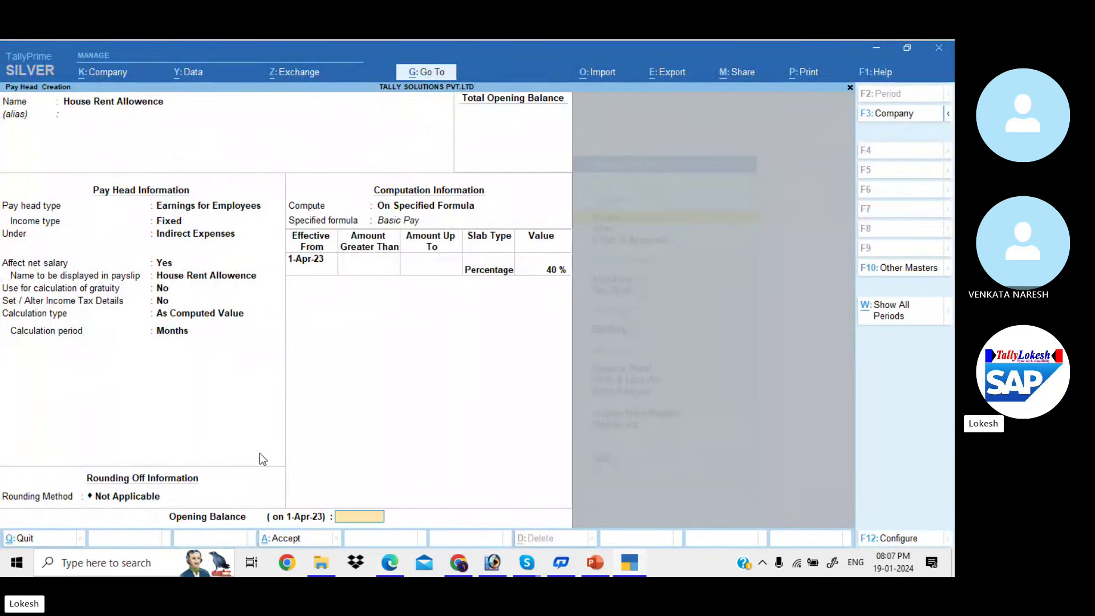
{"action": "key", "text": "Return"}
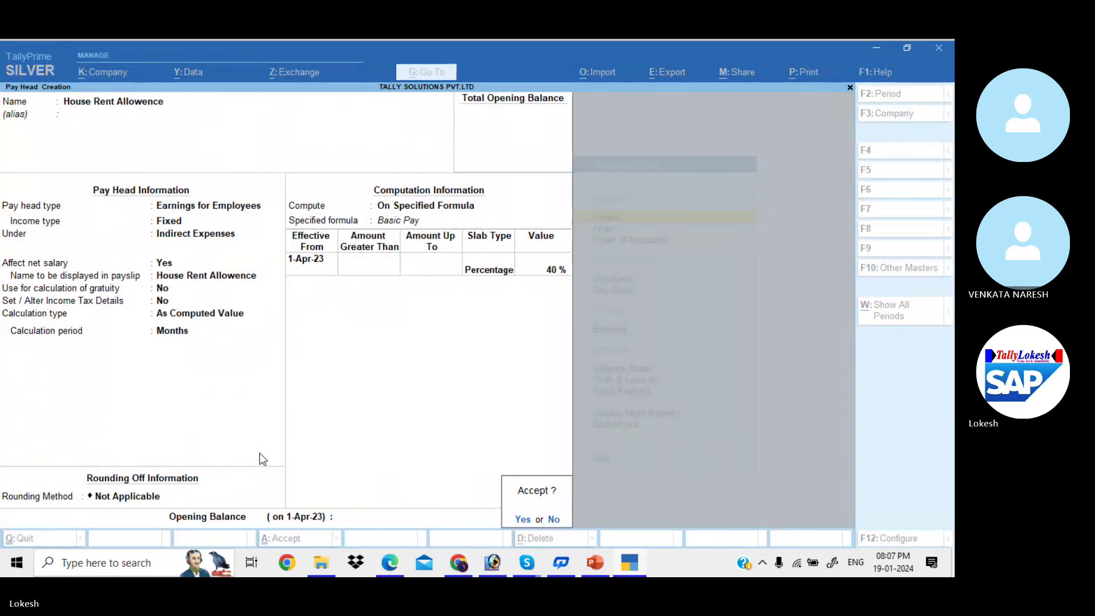
{"action": "key", "text": "Return"}
Scroll the PDF to the next pay head's instructions
{"action": "key", "text": "alt+Tab"}
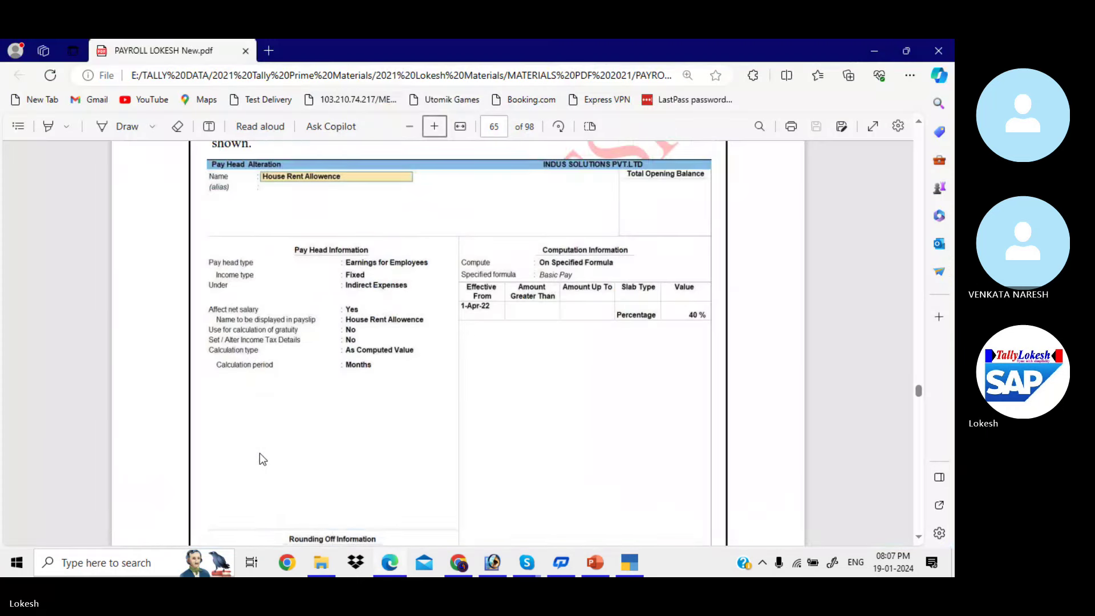
{"action": "scroll", "coordinate": [259, 453], "scroll_direction": "down", "scroll_amount": 10}
{"action": "scroll", "coordinate": [261, 457], "scroll_direction": "down", "scroll_amount": 6}
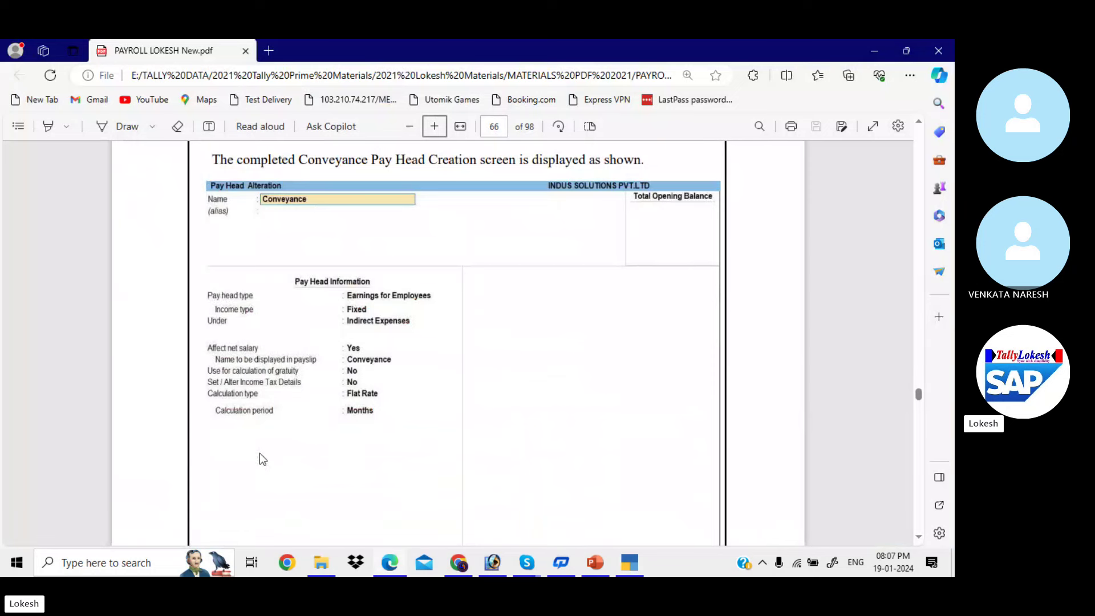
{"action": "scroll", "coordinate": [259, 453], "scroll_direction": "down", "scroll_amount": 1}
{"action": "scroll", "coordinate": [260, 454], "scroll_direction": "up", "scroll_amount": 1}
Start a Conveyance pay head as Fixed Earnings for Employees under Indirect Expenses
{"action": "key", "text": "alt+Tab"}
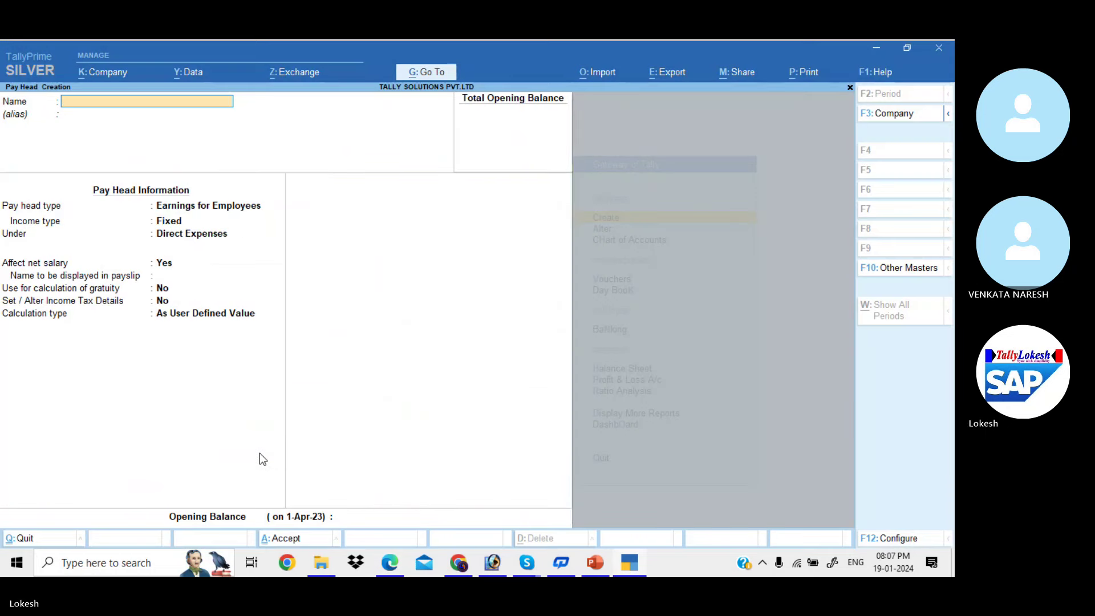
{"action": "type", "text": "Conveyance"}
{"action": "key", "text": "Return"}
{"action": "key", "text": "Return"}
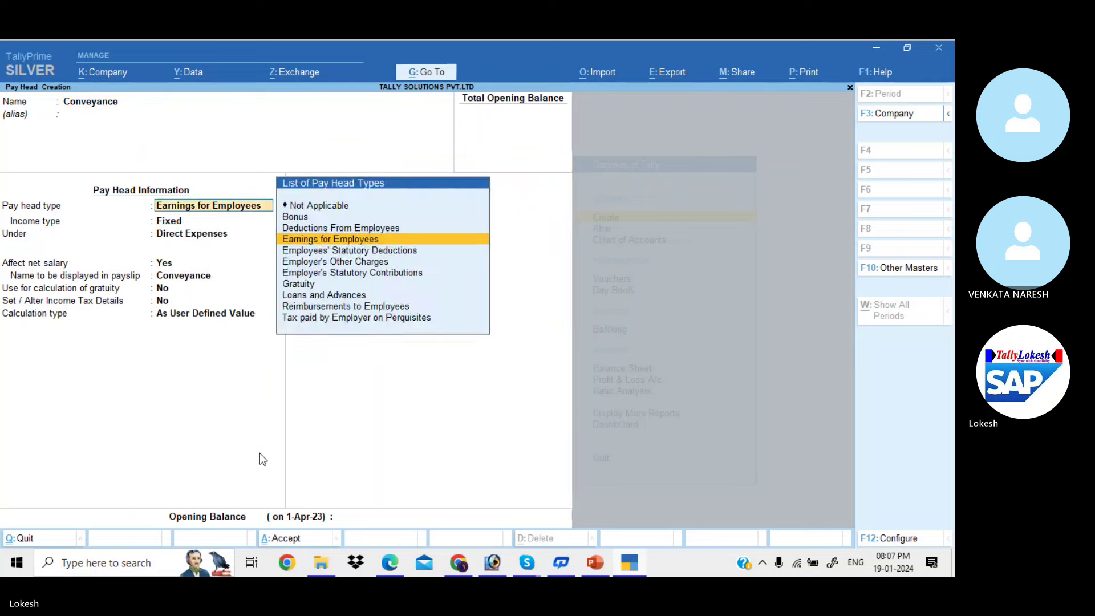
{"action": "key", "text": "Return"}
{"action": "key", "text": "Return"}
{"action": "key", "text": "Down"}
{"action": "key", "text": "Down"}
{"action": "key", "text": "Down"}
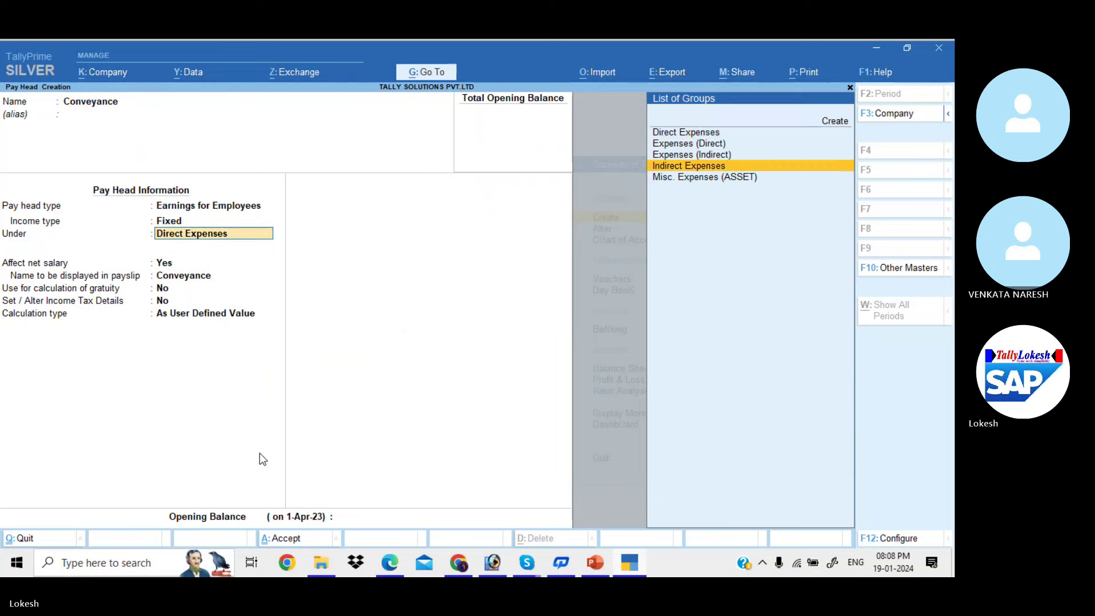
{"action": "key", "text": "Return"}
{"action": "key", "text": "Return"}
{"action": "key", "text": "Return"}
{"action": "key", "text": "Return"}
{"action": "key", "text": "Return"}
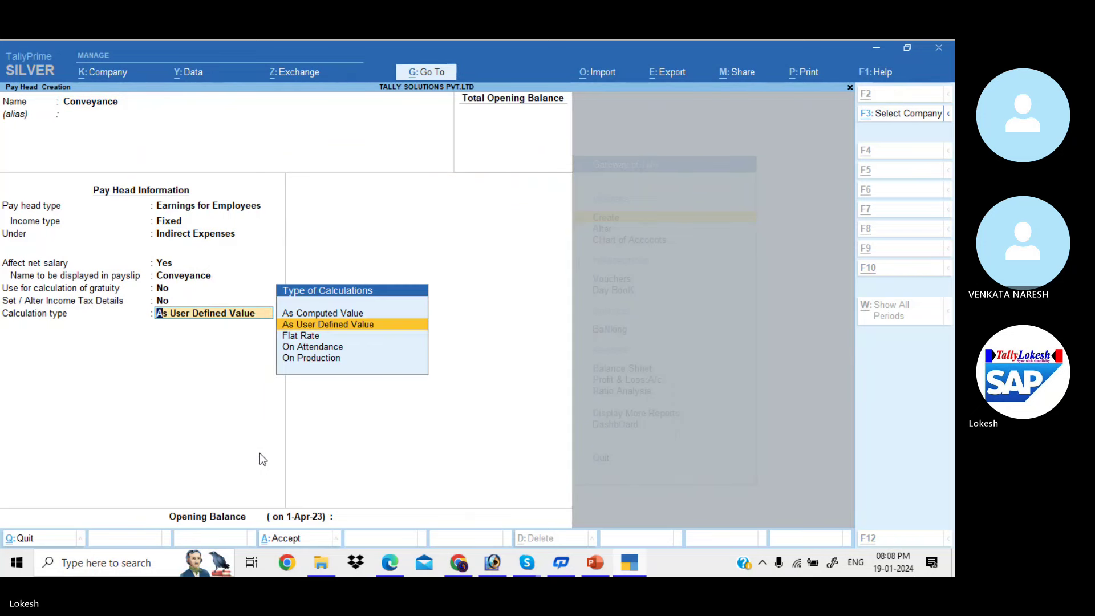
Set Conveyance's calculation to Flat Rate per Months
{"action": "key", "text": "alt+Tab"}
{"action": "key", "text": "alt+Tab"}
{"action": "key", "text": "Down"}
{"action": "key", "text": "Down"}
{"action": "key", "text": "Up"}
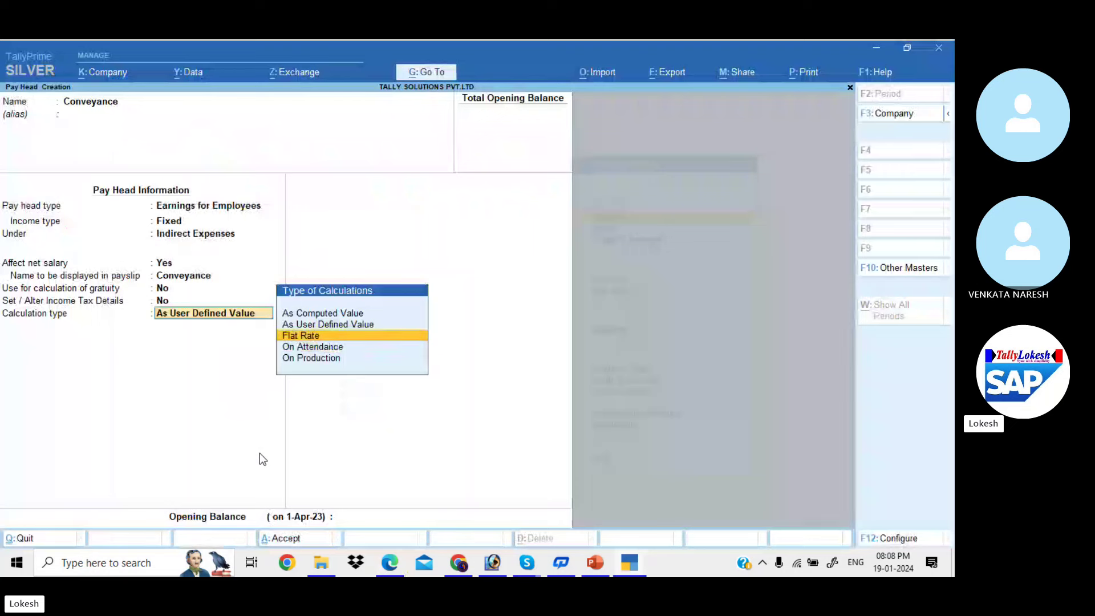
{"action": "key", "text": "Return"}
{"action": "key", "text": "alt+Tab"}
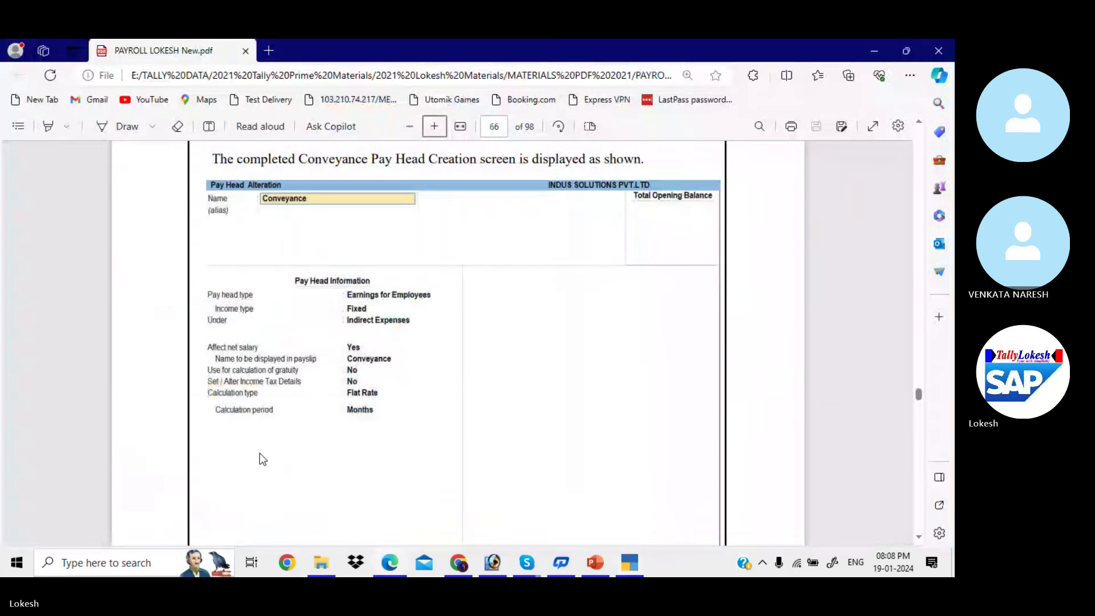
{"action": "key", "text": "alt+Tab"}
{"action": "key", "text": "Down"}
{"action": "key", "text": "Down"}
{"action": "key", "text": "Return"}
{"action": "key", "text": "Return"}
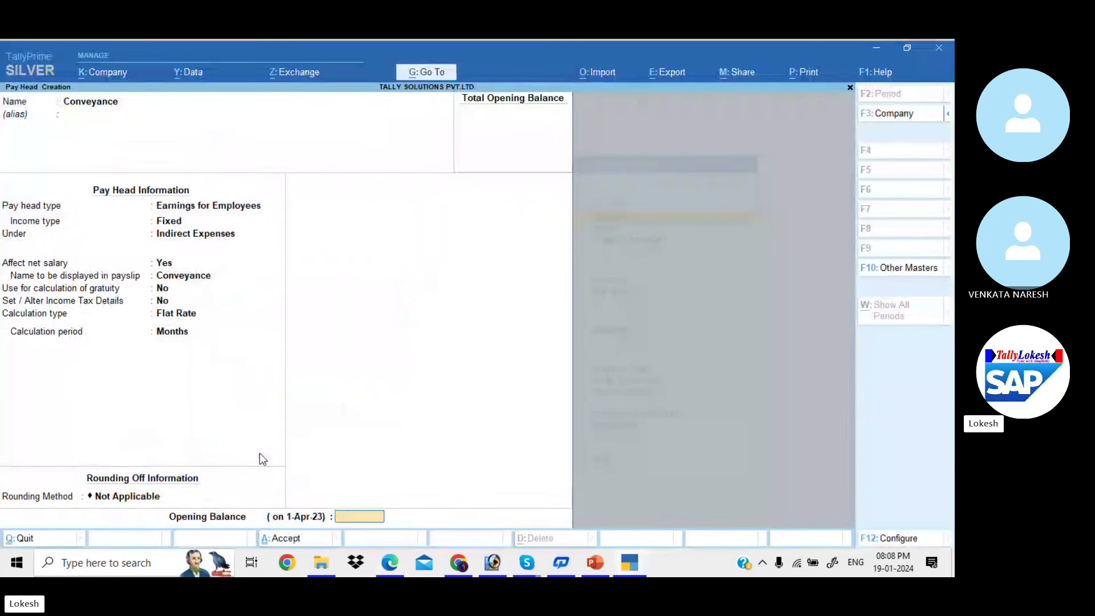
{"action": "key", "text": "Return"}
{"action": "key", "text": "Return"}
Start an Overtime Pay pay head as Fixed Earnings for Employees under Indirect Expenses
{"action": "key", "text": "alt+Tab"}
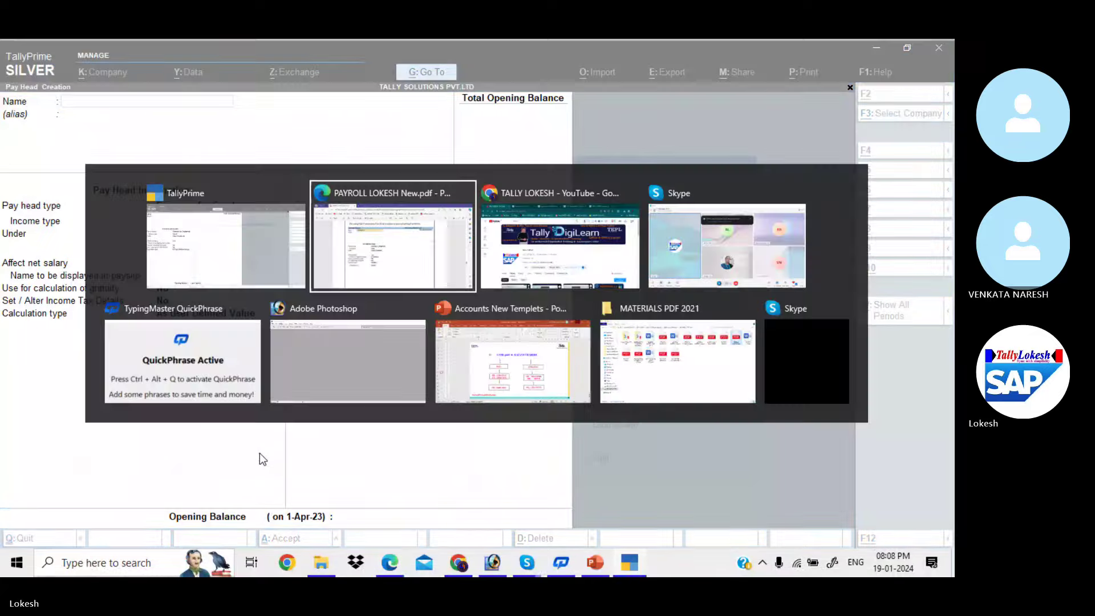
{"action": "scroll", "coordinate": [259, 452], "scroll_direction": "down", "scroll_amount": 10}
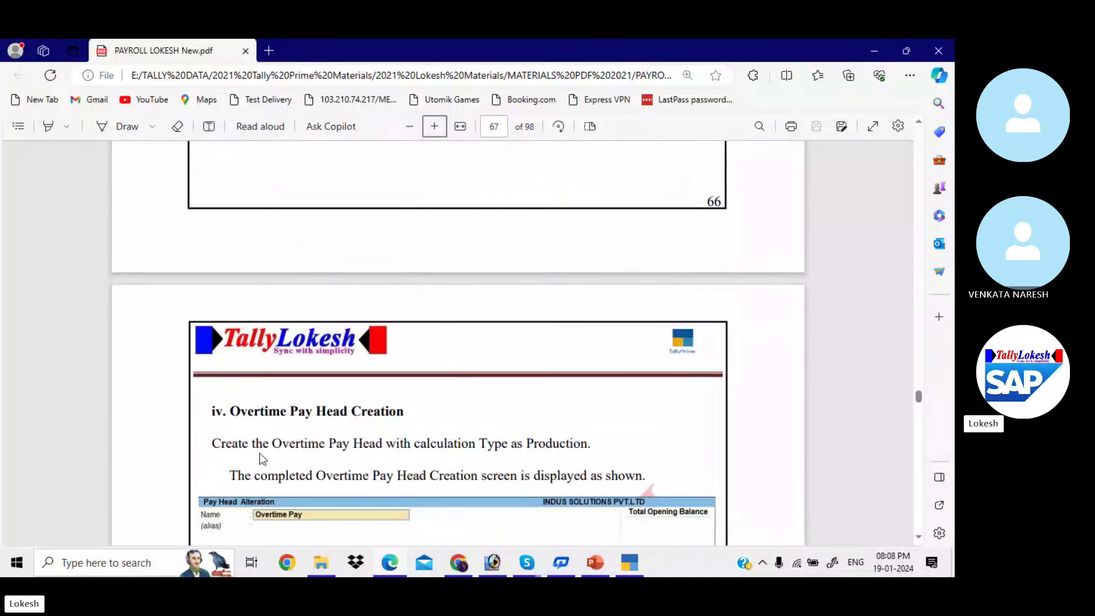
{"action": "scroll", "coordinate": [258, 452], "scroll_direction": "down", "scroll_amount": 5}
{"action": "key", "text": "alt+Tab"}
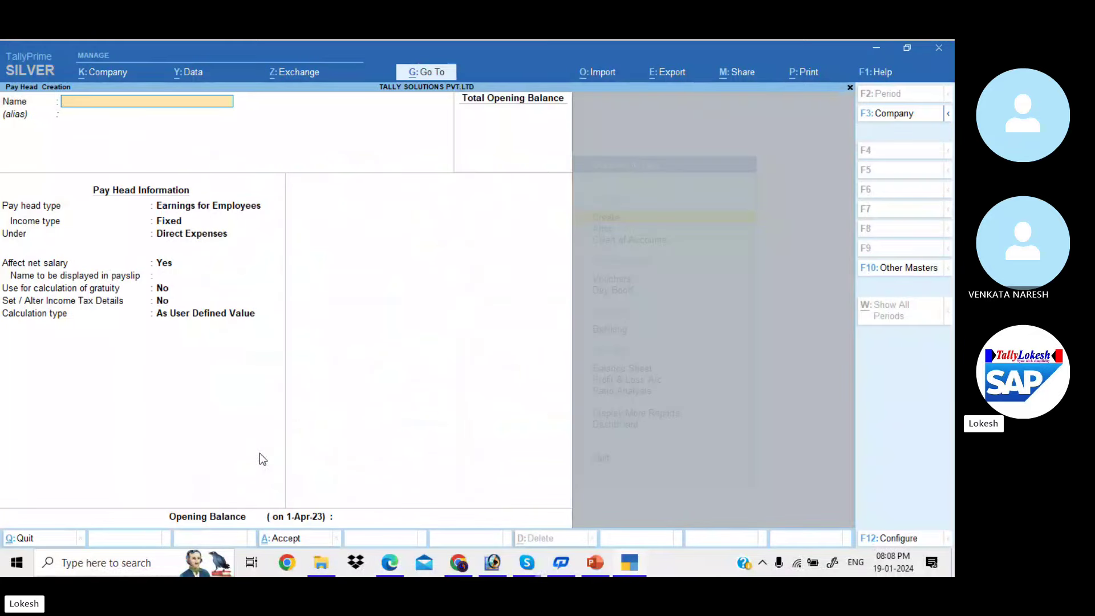
{"action": "type", "text": "Overtime Pay"}
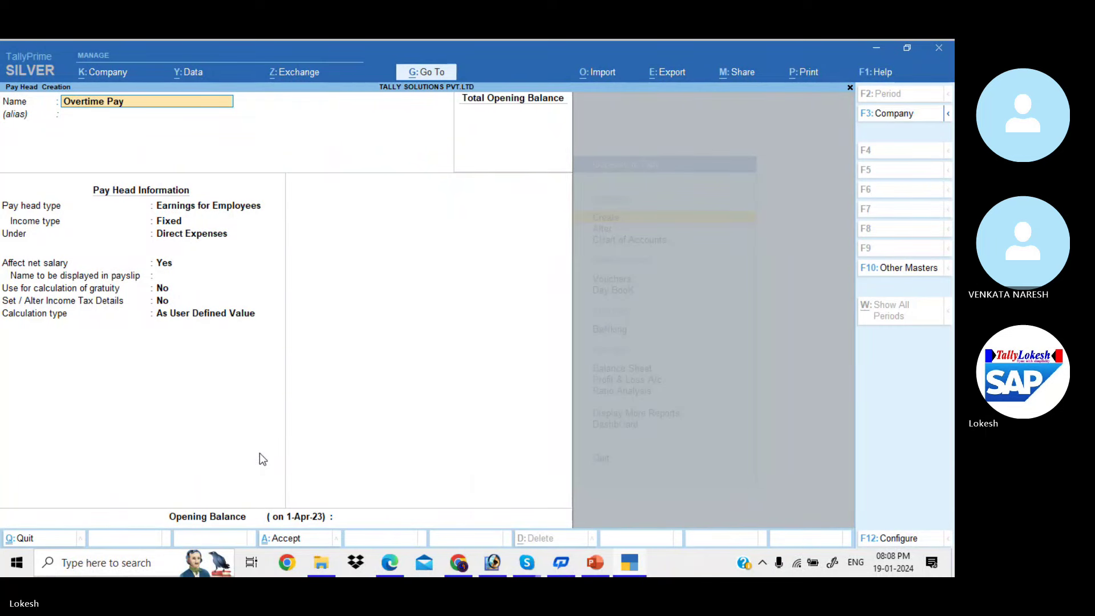
{"action": "key", "text": "Return"}
{"action": "key", "text": "Return"}
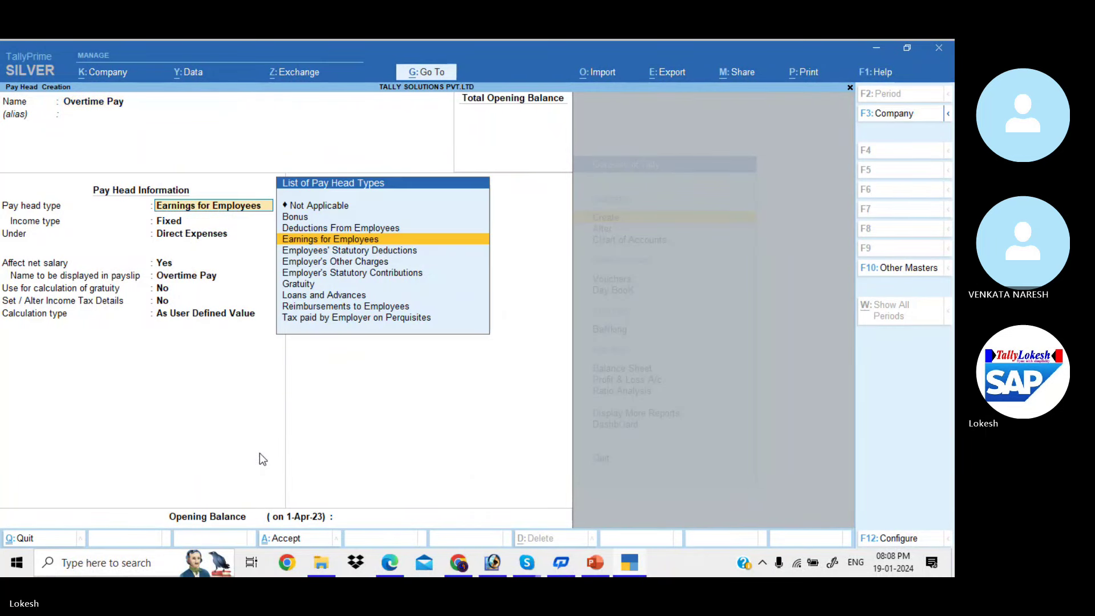
{"action": "key", "text": "Return"}
{"action": "key", "text": "Return"}
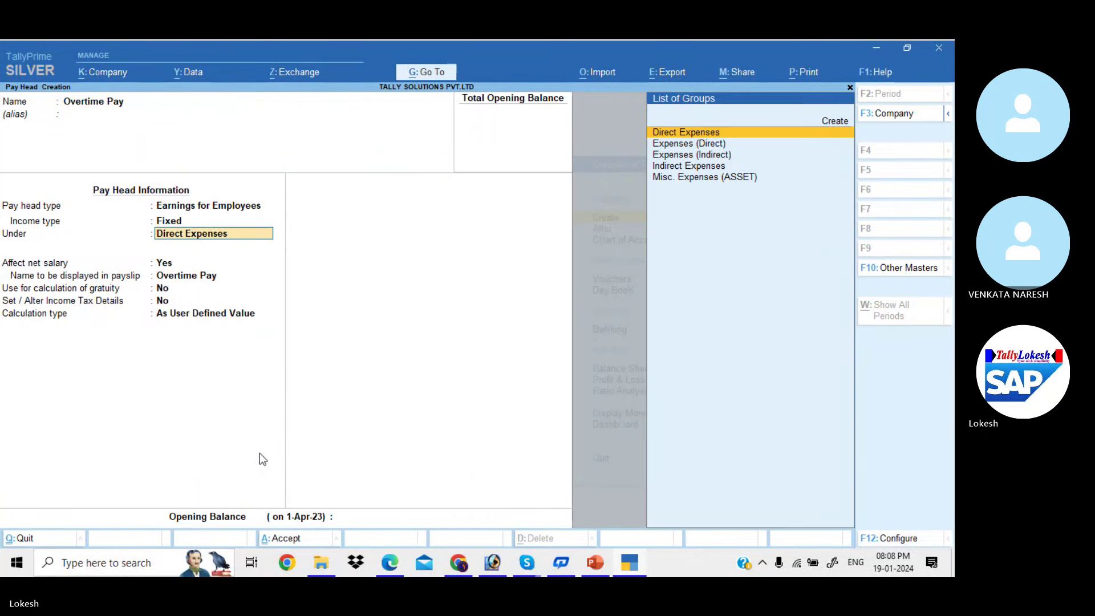
{"action": "key", "text": "Down"}
{"action": "key", "text": "Down"}
{"action": "key", "text": "Down"}
{"action": "key", "text": "Return"}
{"action": "key", "text": "Return"}
{"action": "key", "text": "Return"}
{"action": "key", "text": "Return"}
{"action": "key", "text": "Return"}
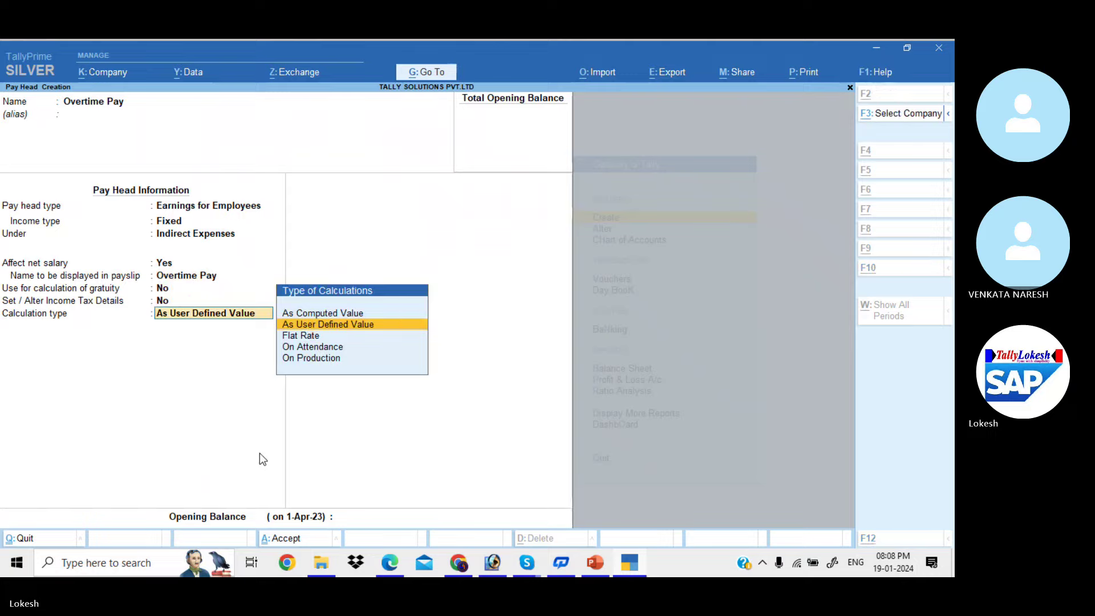
Set Overtime Pay to calculate On Production using the Overtime production type
{"action": "key", "text": "alt+Tab"}
{"action": "key", "text": "alt+Tab"}
{"action": "key", "text": "Down"}
{"action": "key", "text": "Down"}
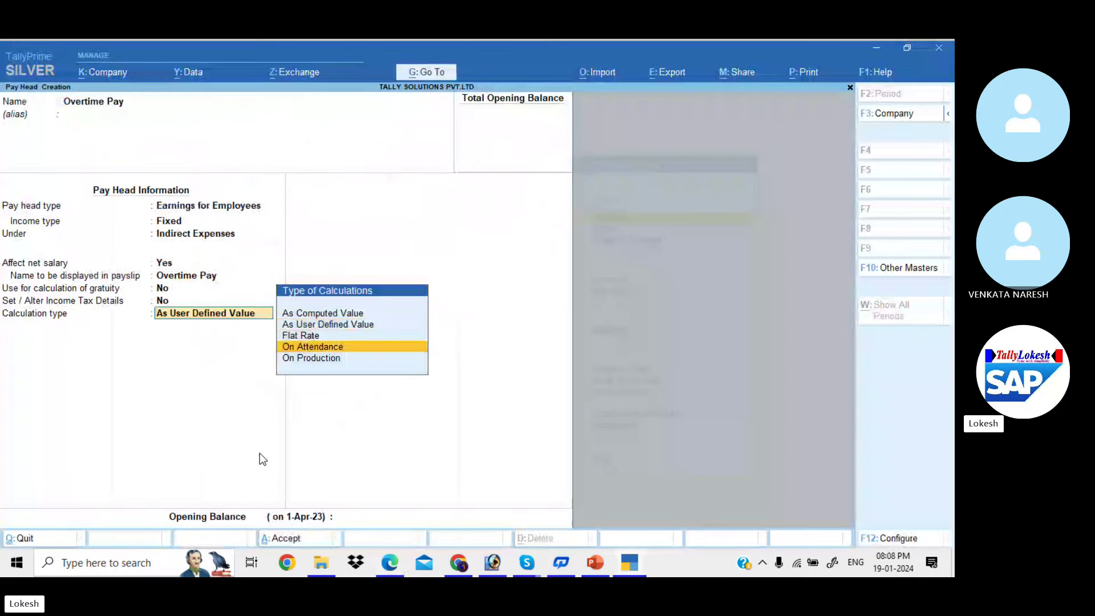
{"action": "key", "text": "Down"}
{"action": "key", "text": "Return"}
{"action": "key", "text": "Return"}
{"action": "key", "text": "Return"}
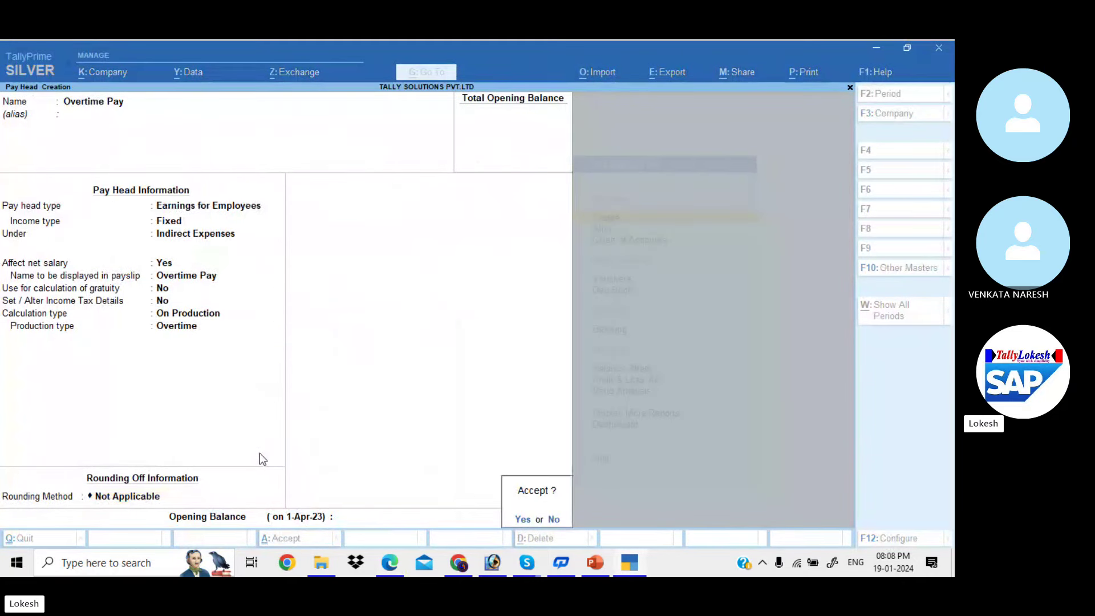
{"action": "key", "text": "Return"}
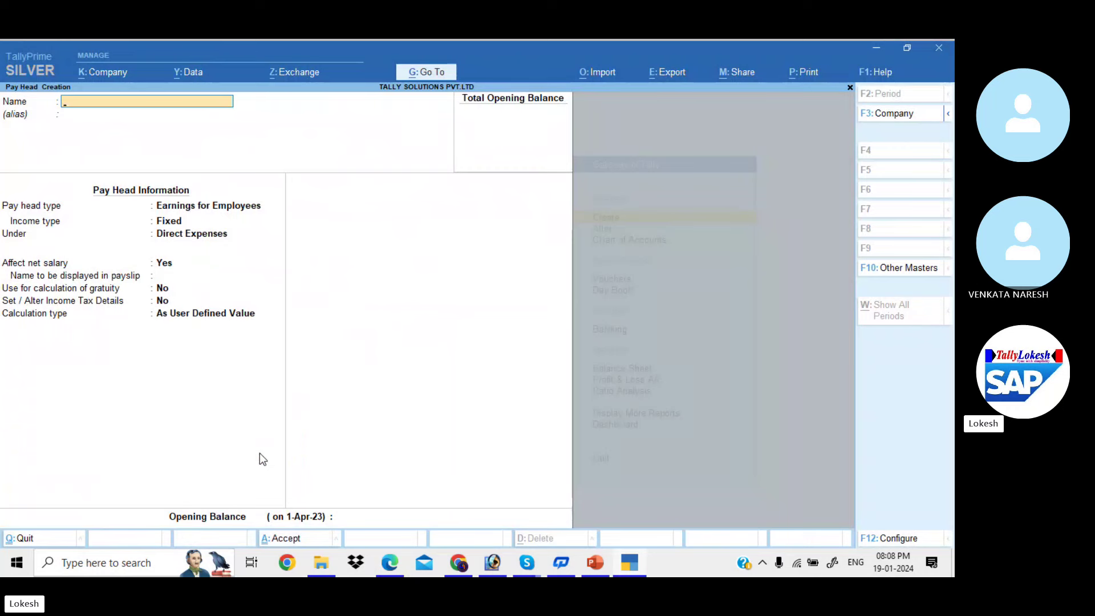
{"action": "left_click", "coordinate": [526, 562]}
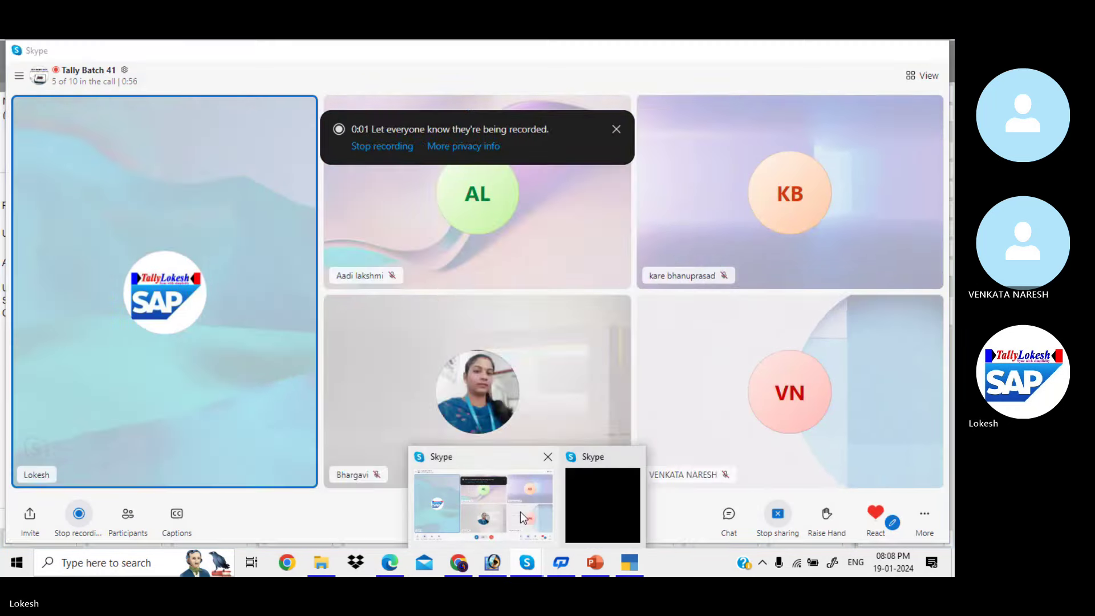
{"action": "left_click", "coordinate": [520, 511]}
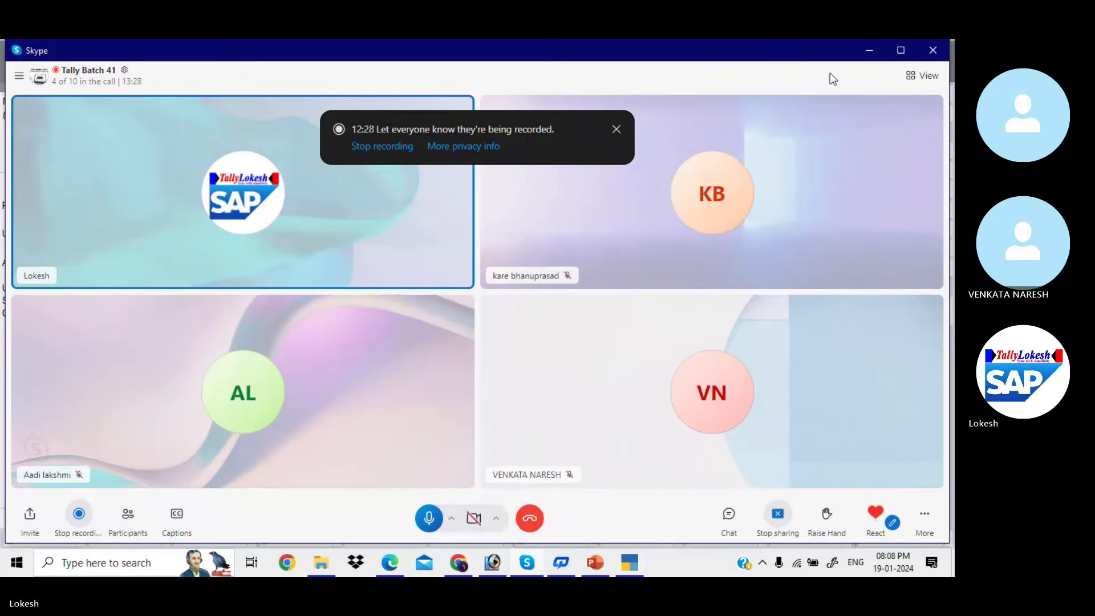
{"action": "left_click", "coordinate": [868, 49]}
{"action": "key", "text": "alt+Tab"}
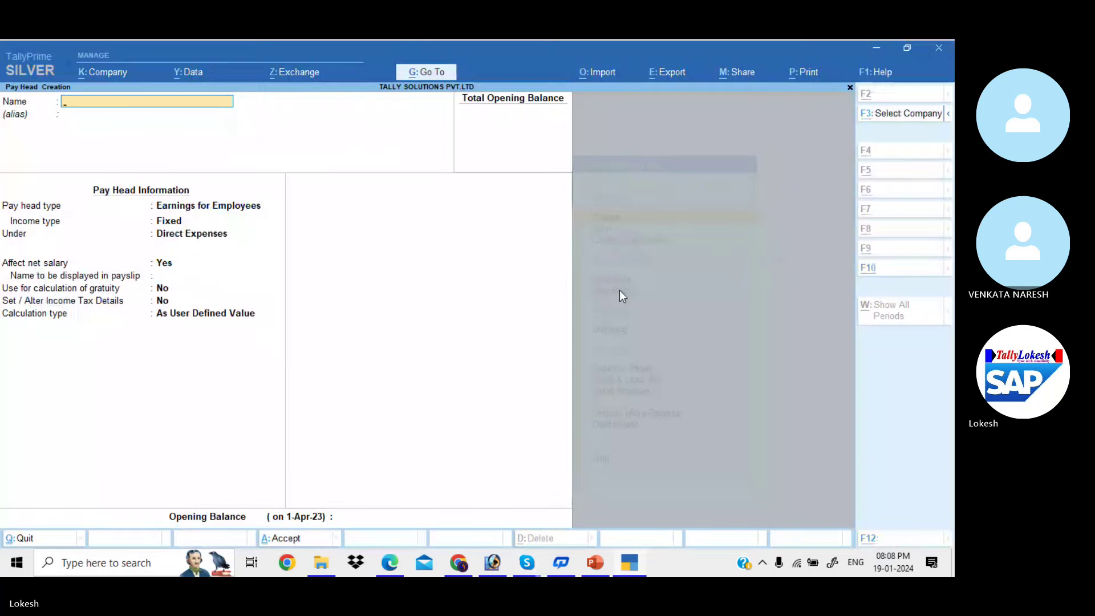
Scroll the payroll PDF to the Variable Pay pay head instructions
{"action": "key", "text": "alt+Tab"}
{"action": "key", "text": "Tab"}
{"action": "scroll", "coordinate": [619, 289], "scroll_direction": "down", "scroll_amount": 5}
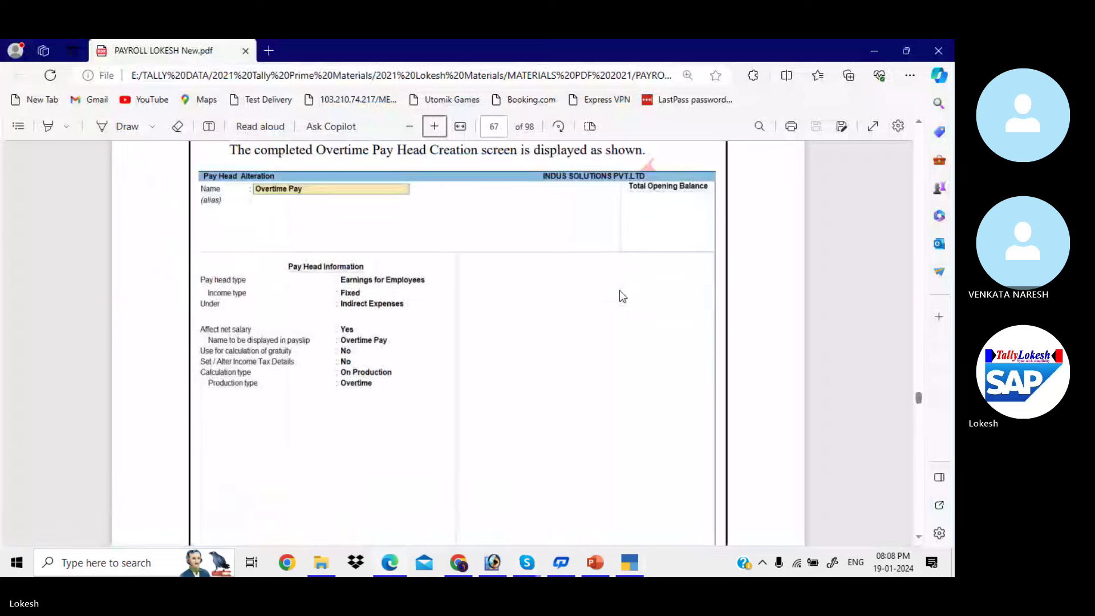
{"action": "scroll", "coordinate": [619, 289], "scroll_direction": "down", "scroll_amount": 8}
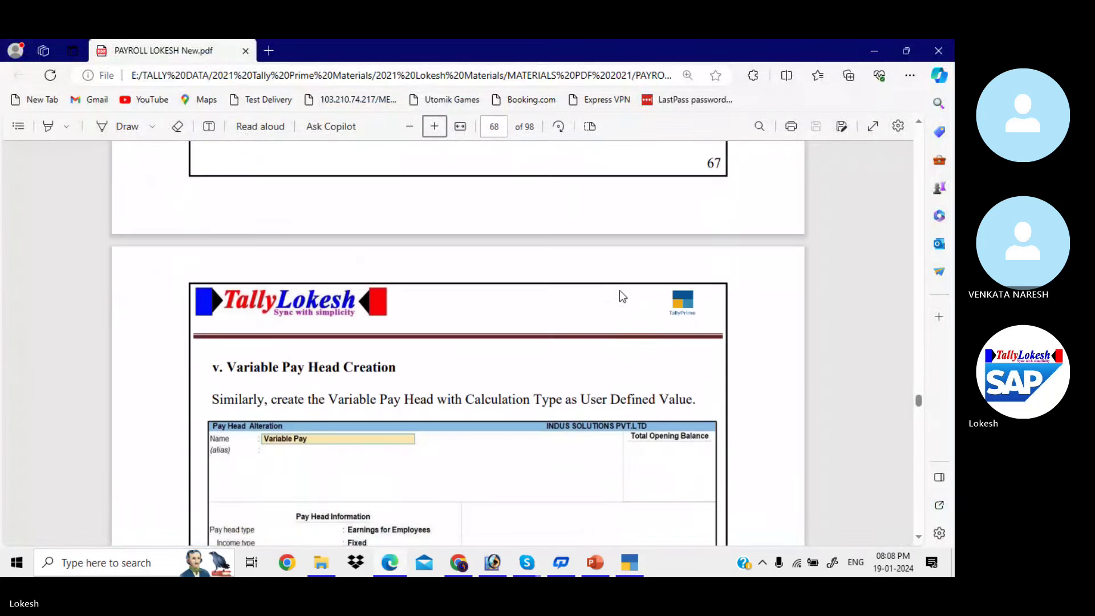
{"action": "scroll", "coordinate": [621, 293], "scroll_direction": "down", "scroll_amount": 3}
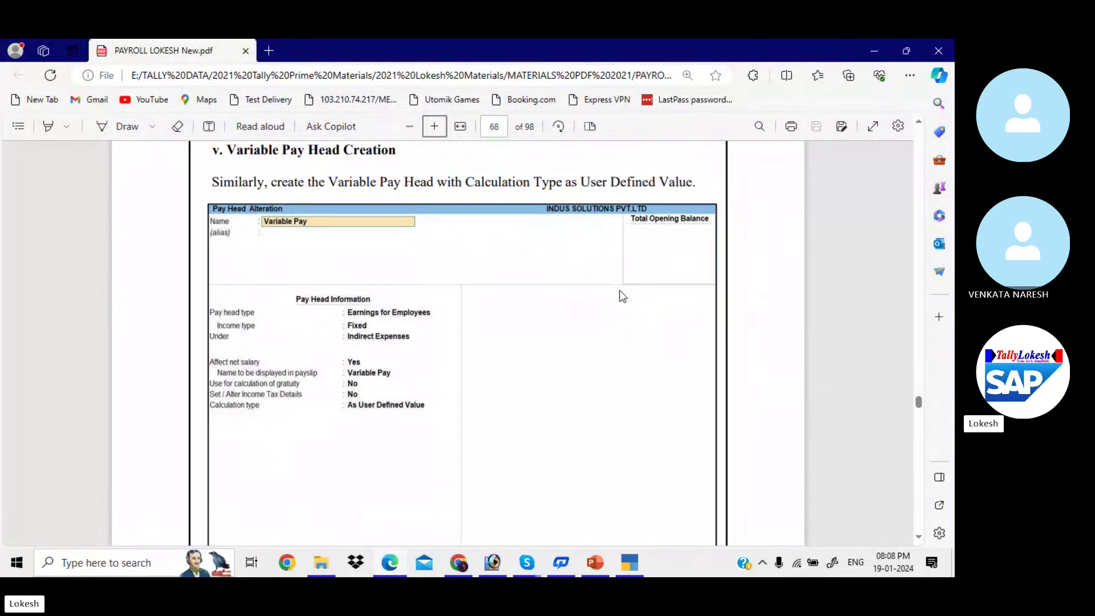
Save Variable Pay as a Fixed earnings head under Indirect Expenses, As User Defined Value
{"action": "key", "text": "alt+Tab"}
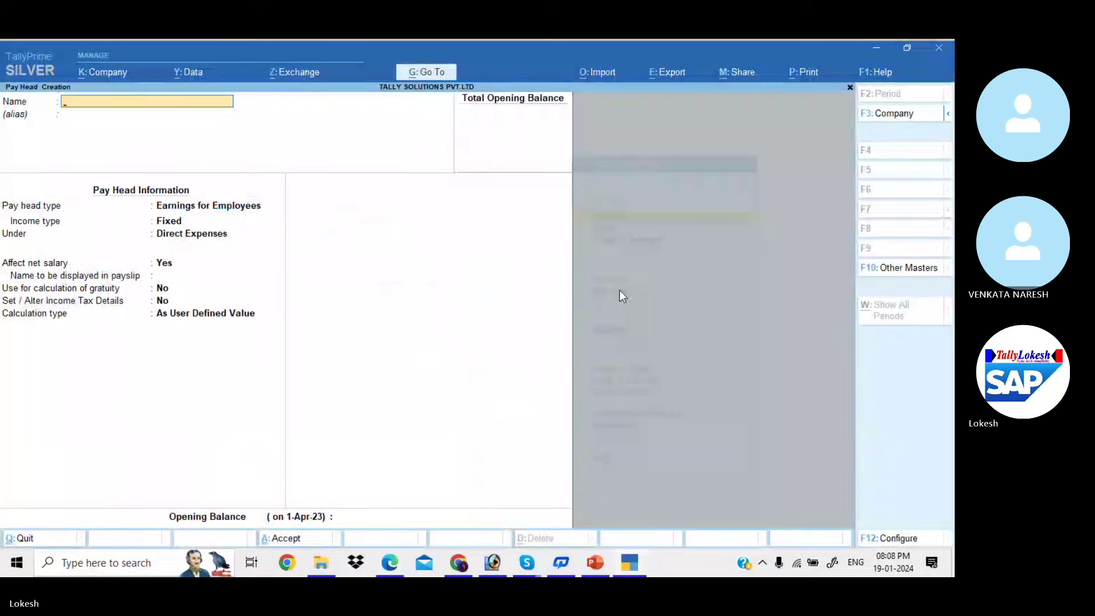
{"action": "type", "text": "Variable Pay"}
{"action": "key", "text": "Return"}
{"action": "key", "text": "Return"}
{"action": "key", "text": "Return"}
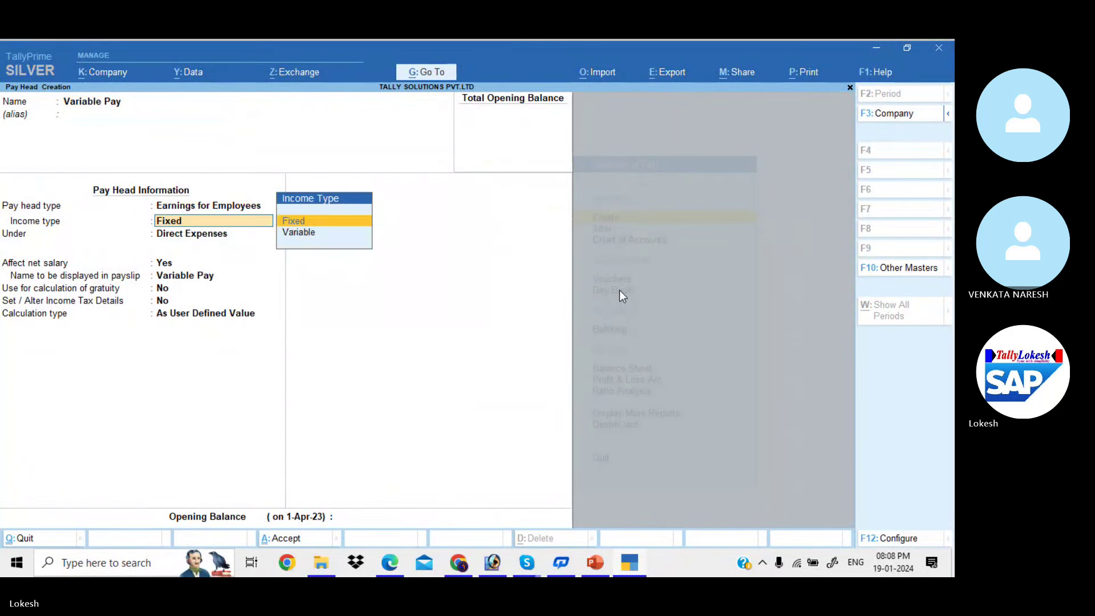
{"action": "key", "text": "Return"}
{"action": "key", "text": "Down"}
{"action": "key", "text": "Down"}
{"action": "key", "text": "Down"}
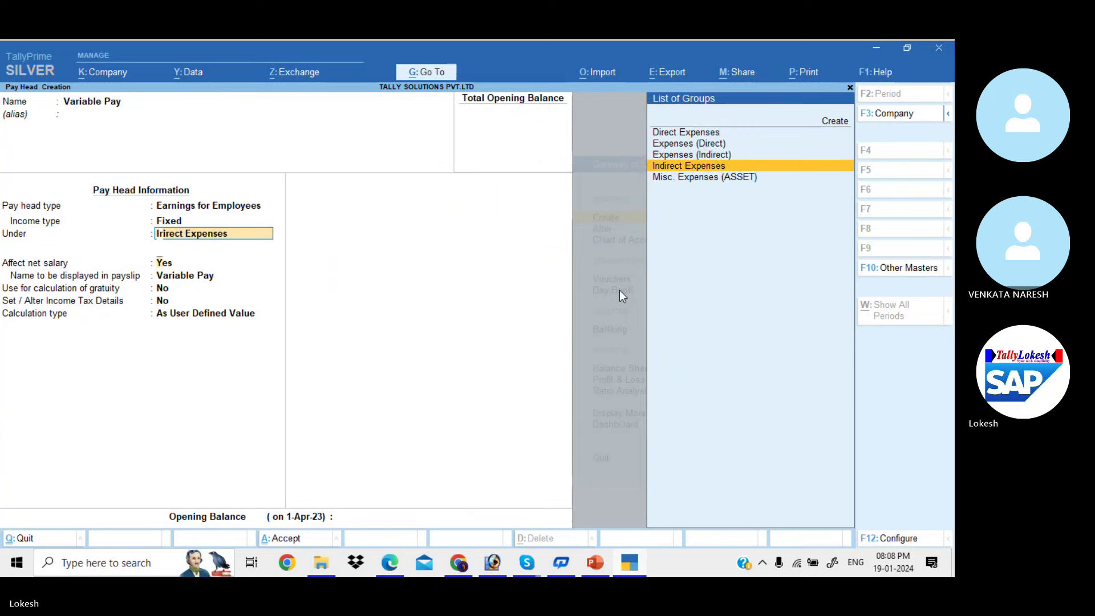
{"action": "key", "text": "Return"}
{"action": "key", "text": "Return"}
{"action": "key", "text": "Return"}
{"action": "key", "text": "Return"}
{"action": "key", "text": "Return"}
{"action": "key", "text": "alt+Tab"}
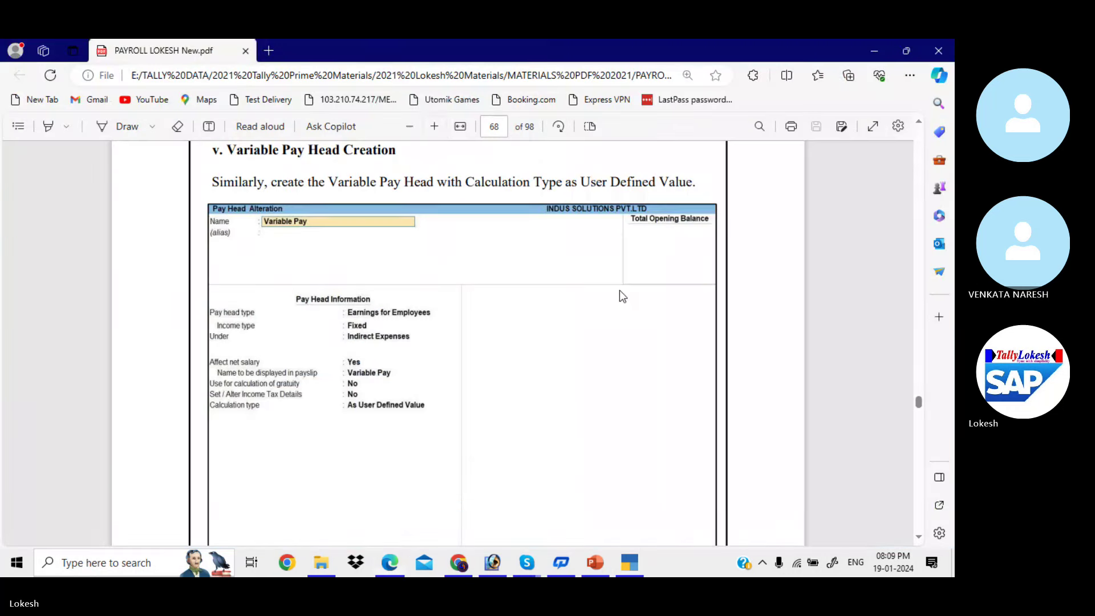
{"action": "key", "text": "alt+Tab"}
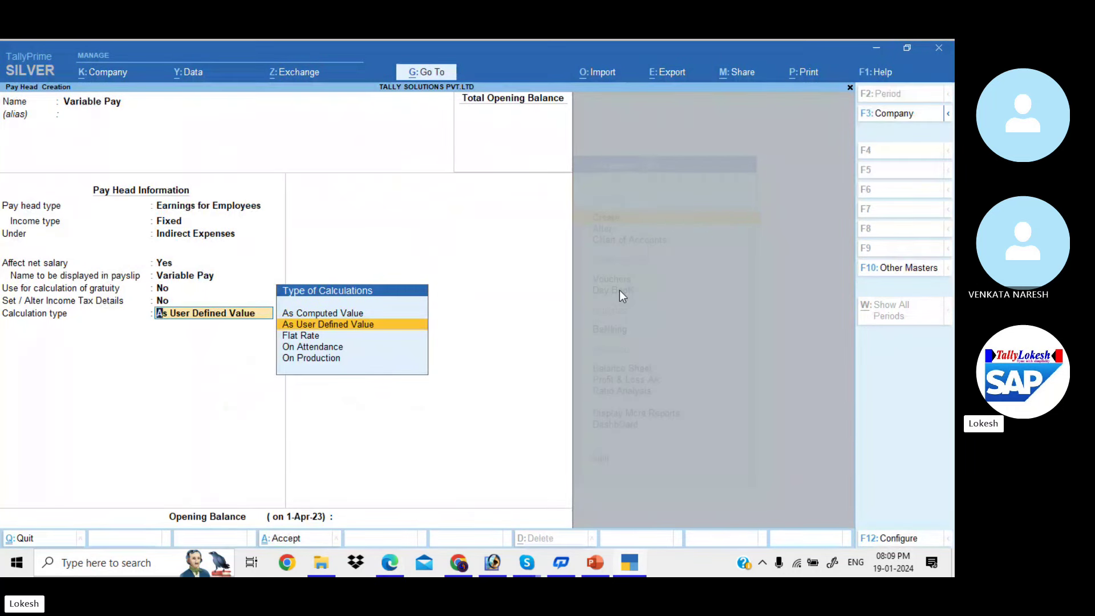
{"action": "key", "text": "Return"}
{"action": "key", "text": "Return"}
{"action": "key", "text": "Return"}
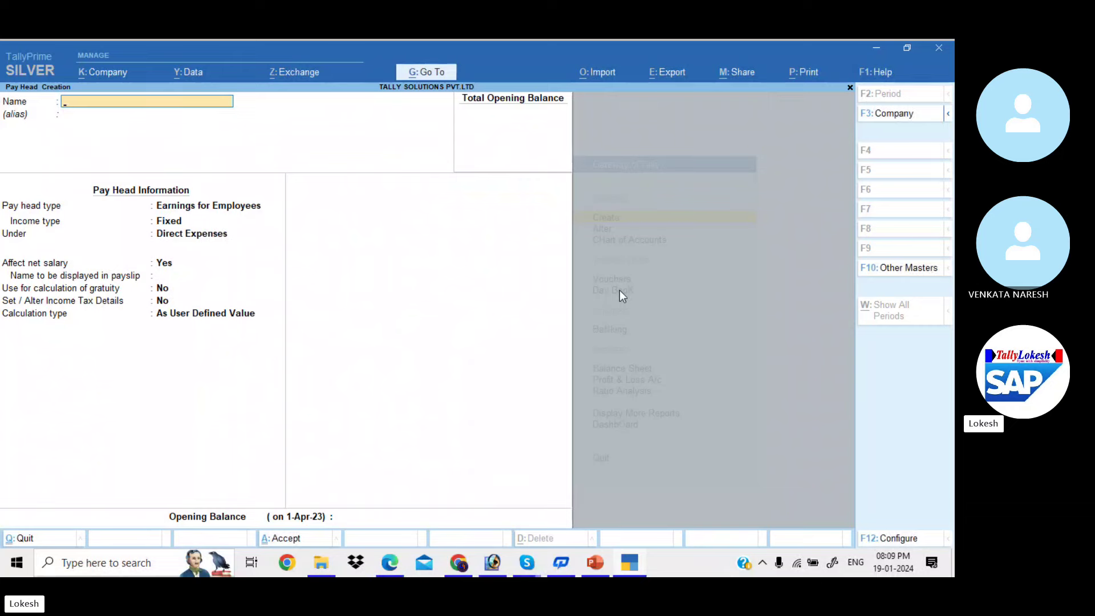
{"action": "key", "text": "alt+Tab"}
Review the PDF's Deduction Pay Heads table and Employee's PF 12% steps on pages 68-71
{"action": "scroll", "coordinate": [619, 290], "scroll_direction": "down", "scroll_amount": 4}
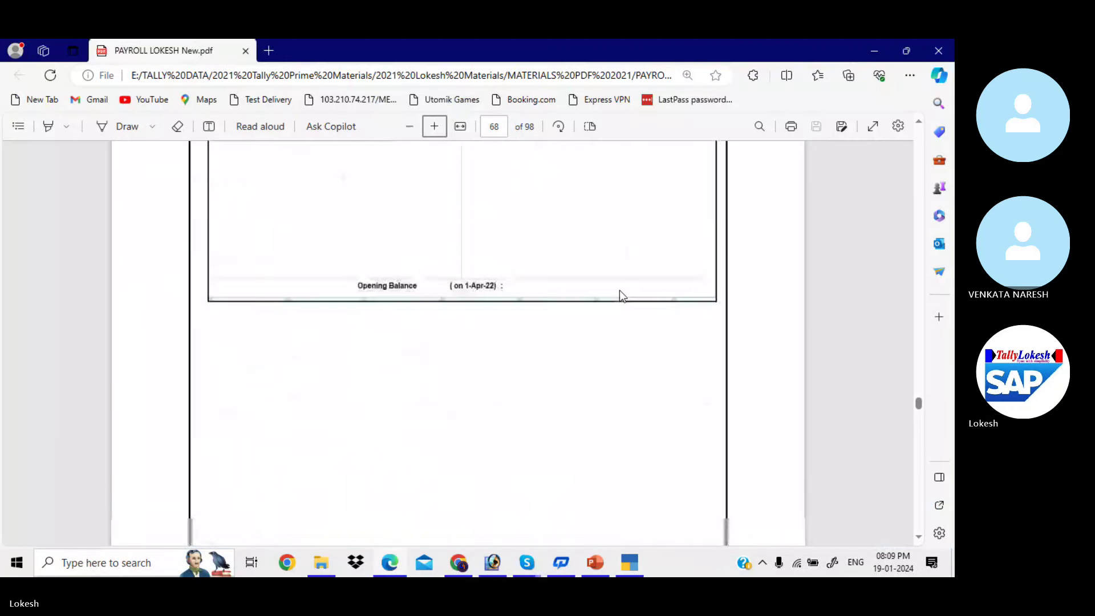
{"action": "scroll", "coordinate": [619, 290], "scroll_direction": "down", "scroll_amount": 5}
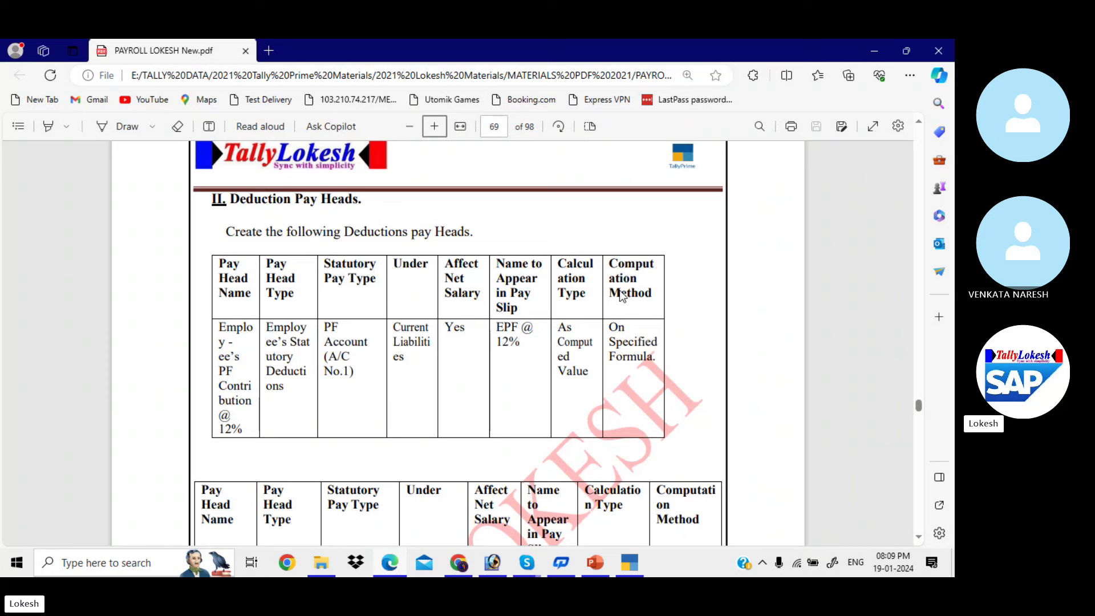
{"action": "scroll", "coordinate": [622, 295], "scroll_direction": "down", "scroll_amount": 10}
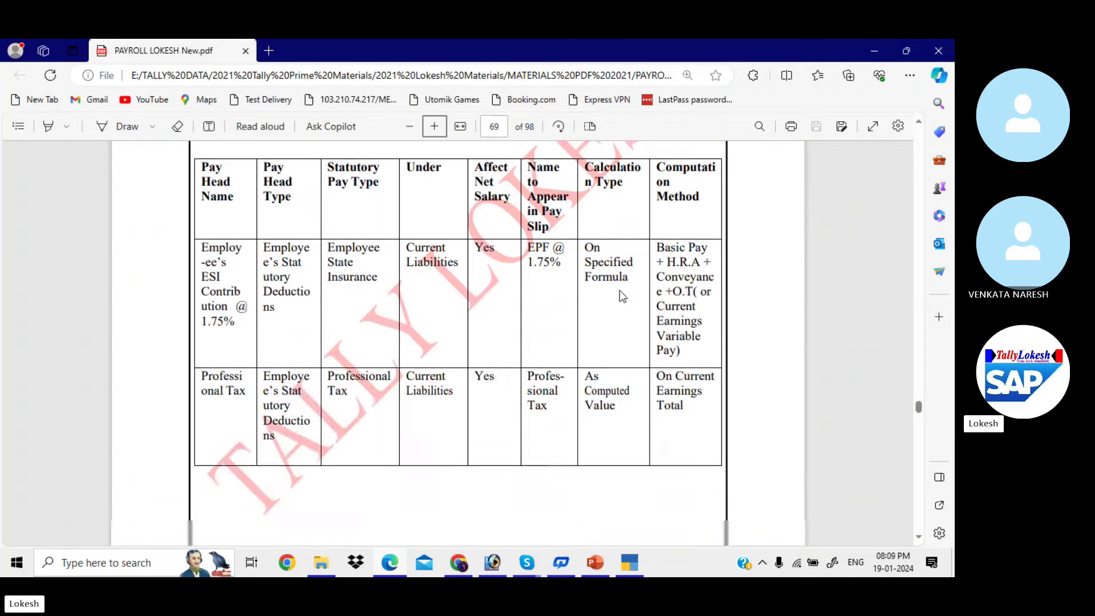
{"action": "scroll", "coordinate": [621, 296], "scroll_direction": "down", "scroll_amount": 15}
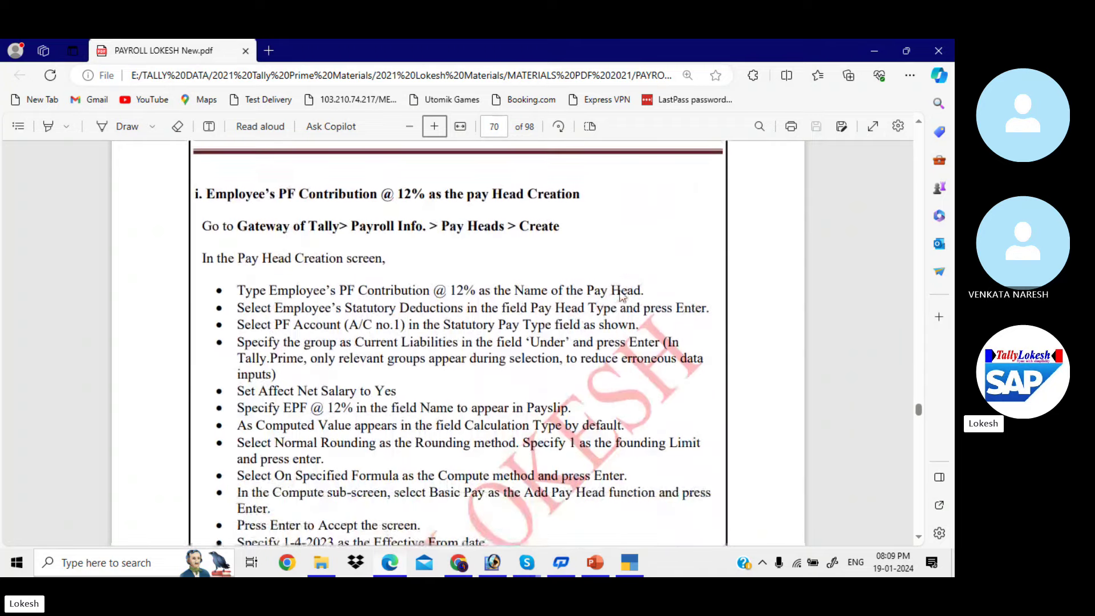
{"action": "scroll", "coordinate": [619, 295], "scroll_direction": "down", "scroll_amount": 10}
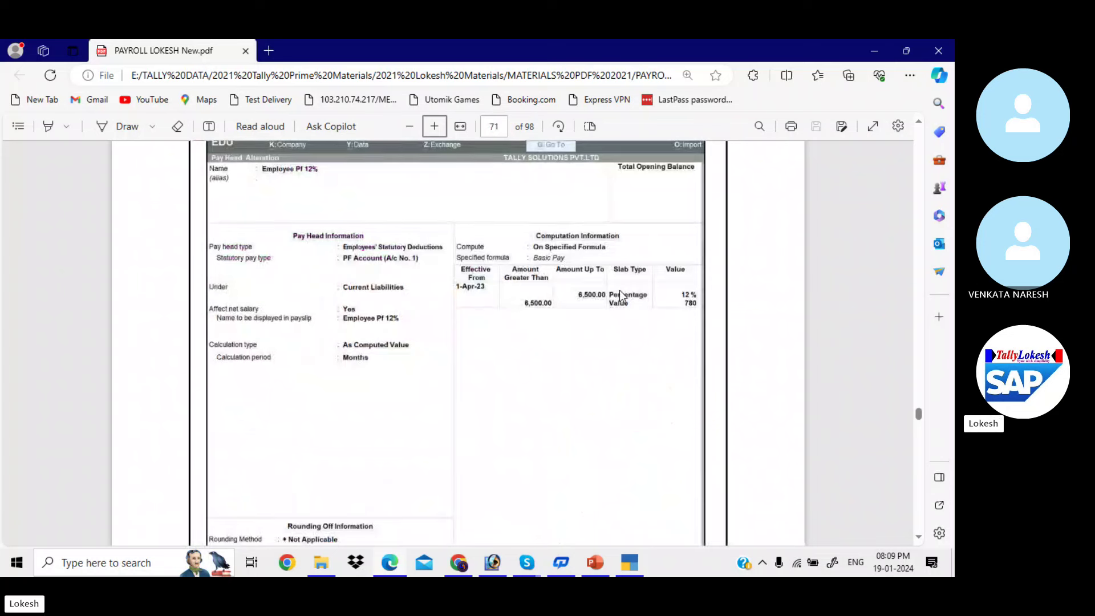
{"action": "key", "text": "alt+Tab"}
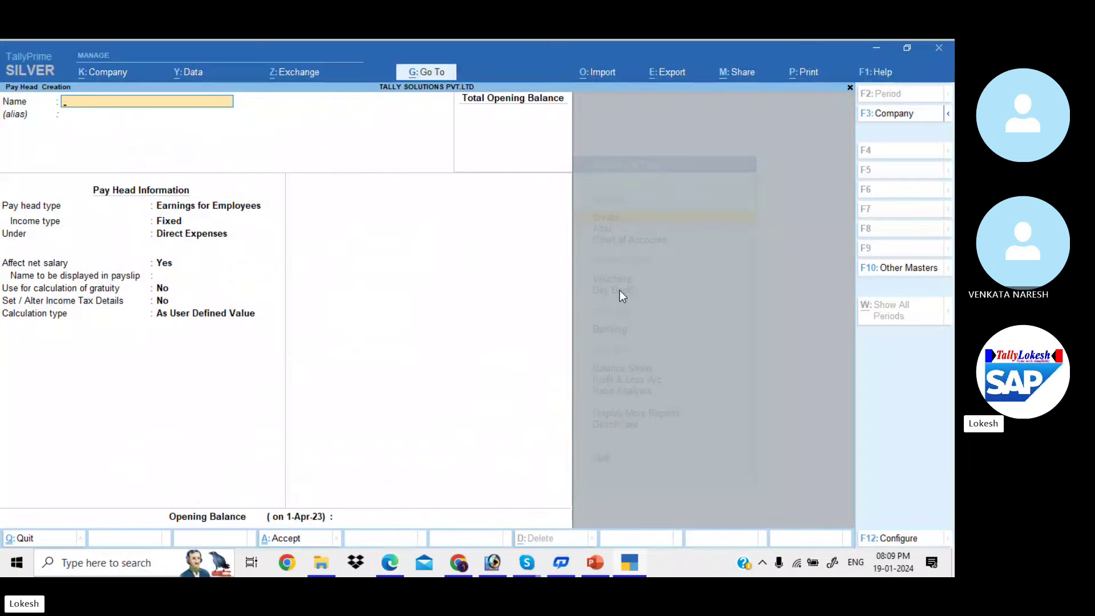
Name the pay head 'Employee Pf 12%' and make it an Employees' Statutory Deductions type
{"action": "type", "text": "Emp"}
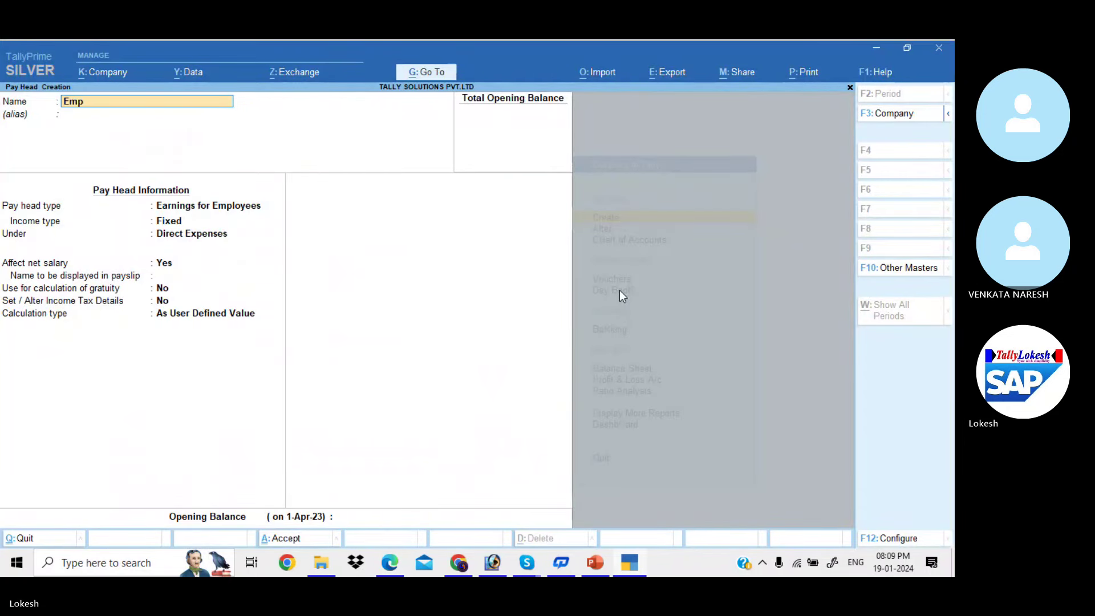
{"action": "type", "text": "loyee Pf 12%"}
{"action": "key", "text": "Return"}
{"action": "key", "text": "Return"}
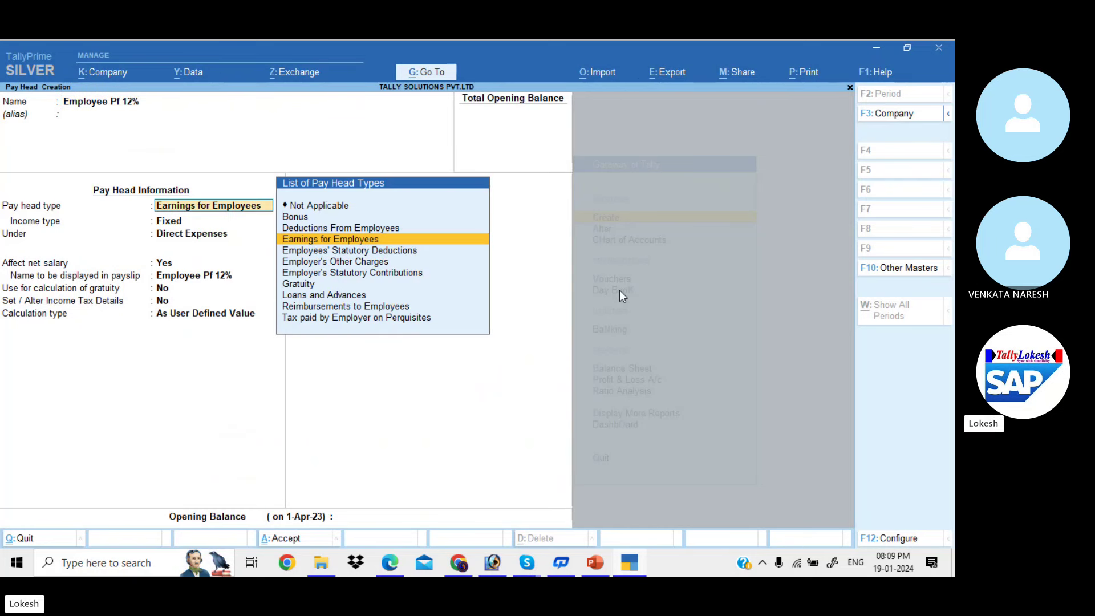
{"action": "key", "text": "alt+Tab"}
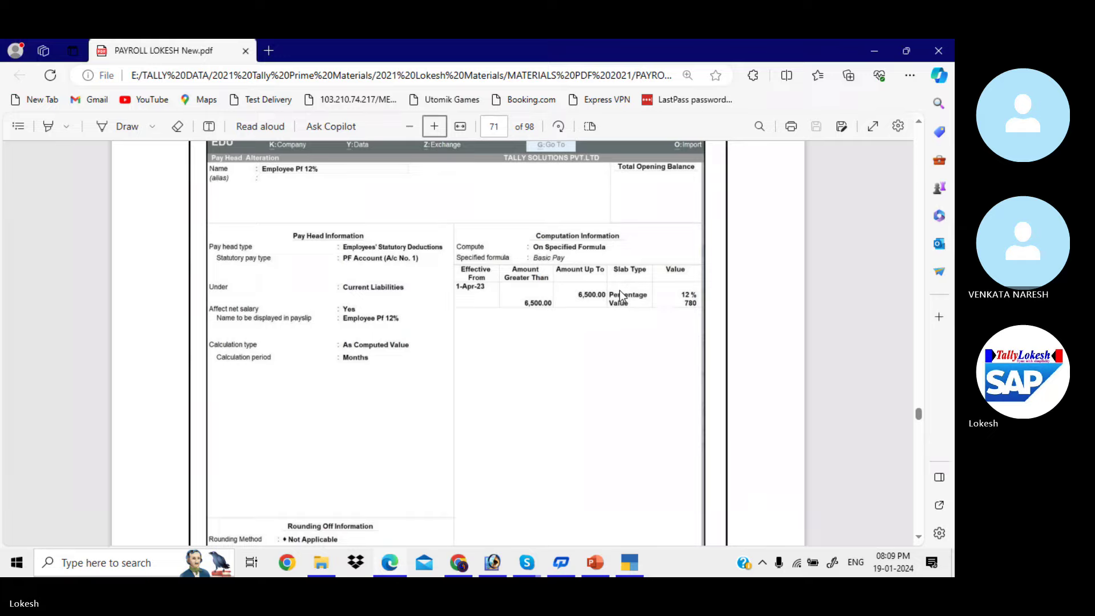
{"action": "key", "text": "alt+Tab"}
{"action": "key", "text": "Down"}
{"action": "key", "text": "Return"}
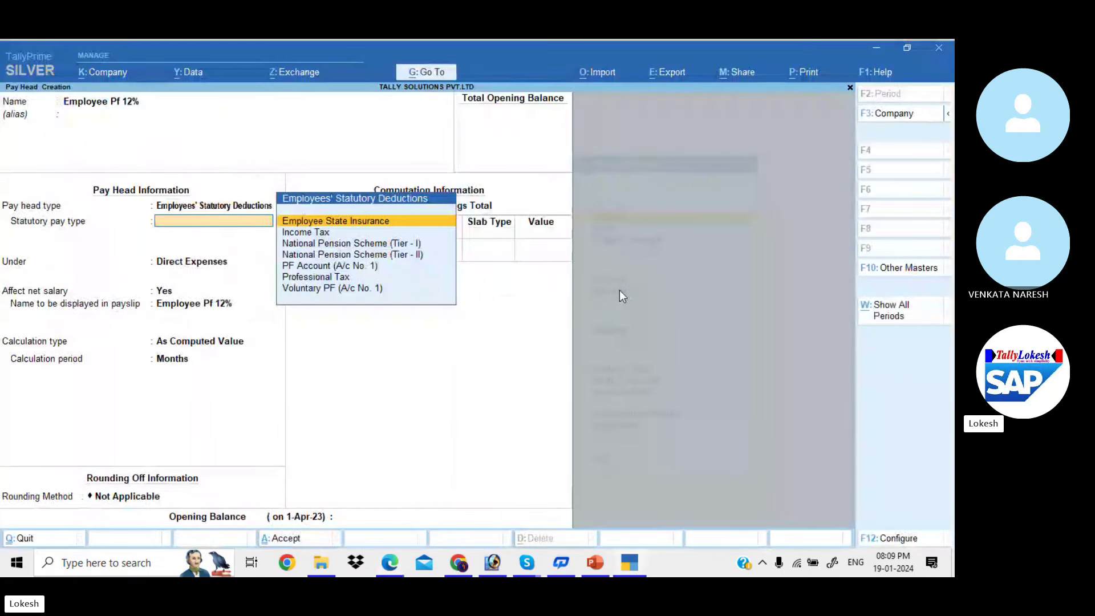
Use PF Account (A/c No. 1) under Current Liabilities, computed On Specified Formula of Basic Pay
{"action": "key", "text": "Down"}
{"action": "key", "text": "Down"}
{"action": "key", "text": "Down"}
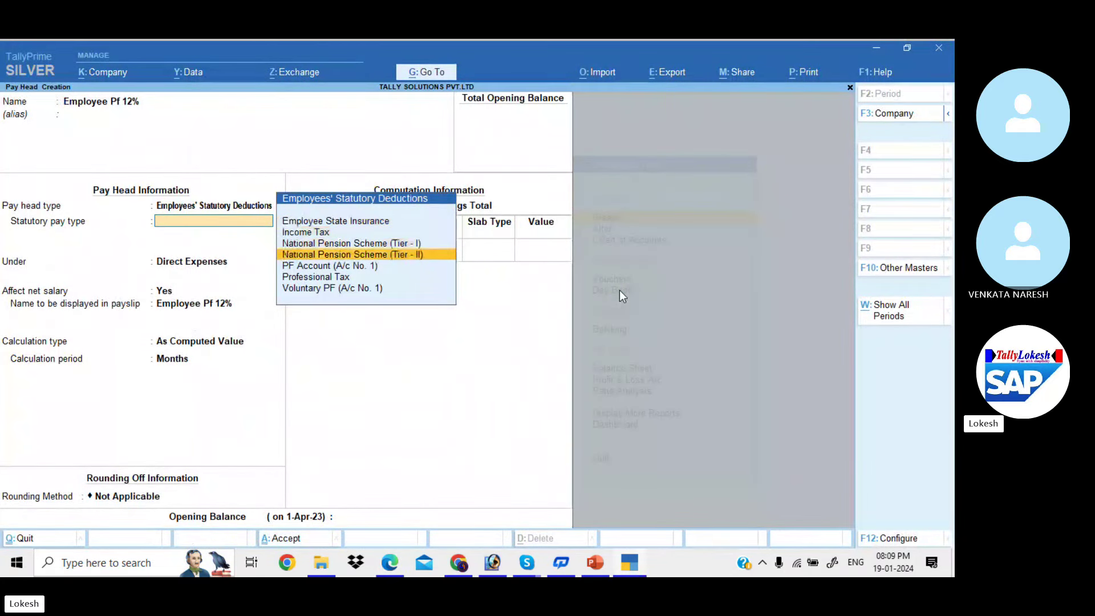
{"action": "key", "text": "Down"}
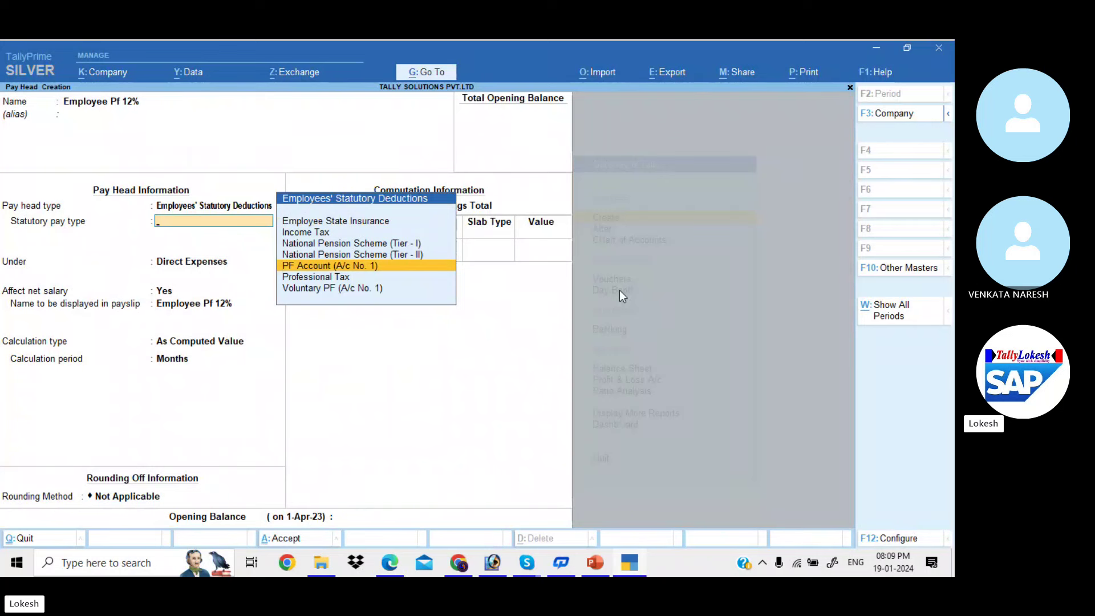
{"action": "key", "text": "Return"}
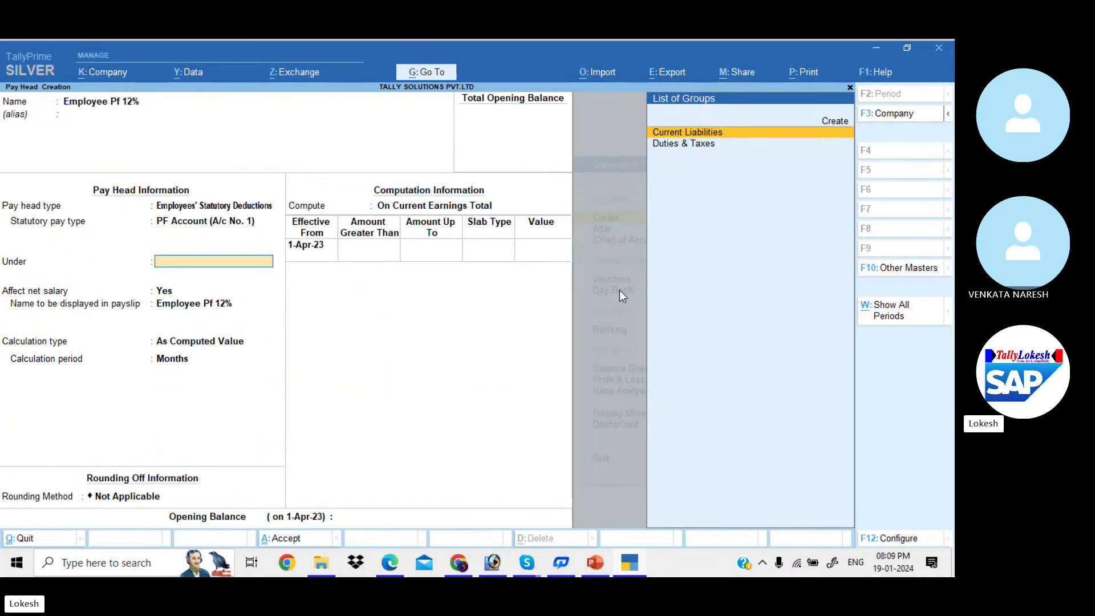
{"action": "key", "text": "Return"}
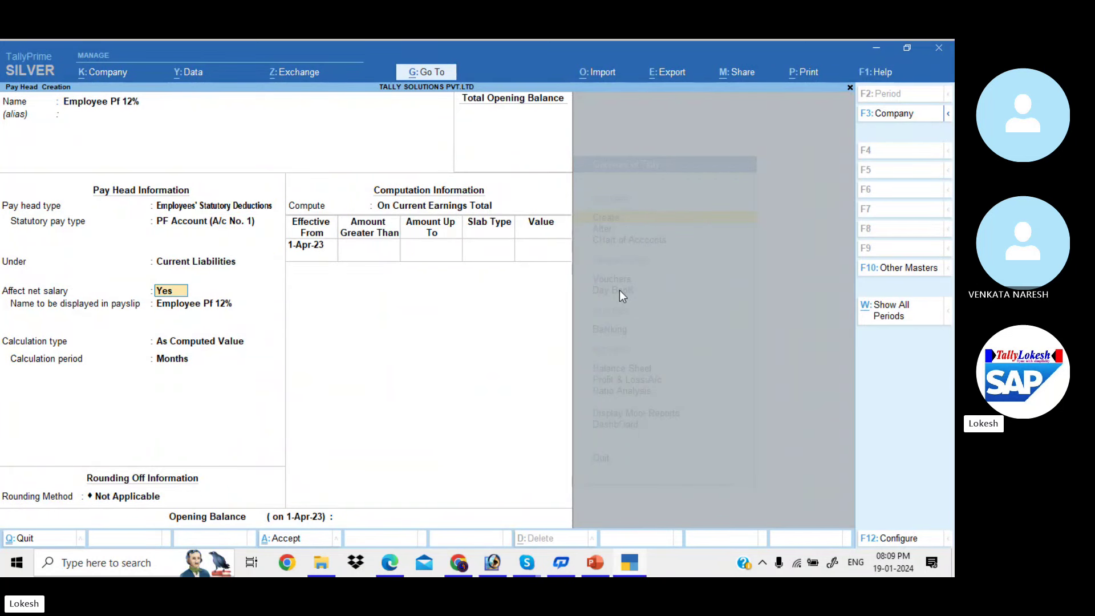
{"action": "key", "text": "Return"}
{"action": "key", "text": "Return"}
{"action": "key", "text": "Return"}
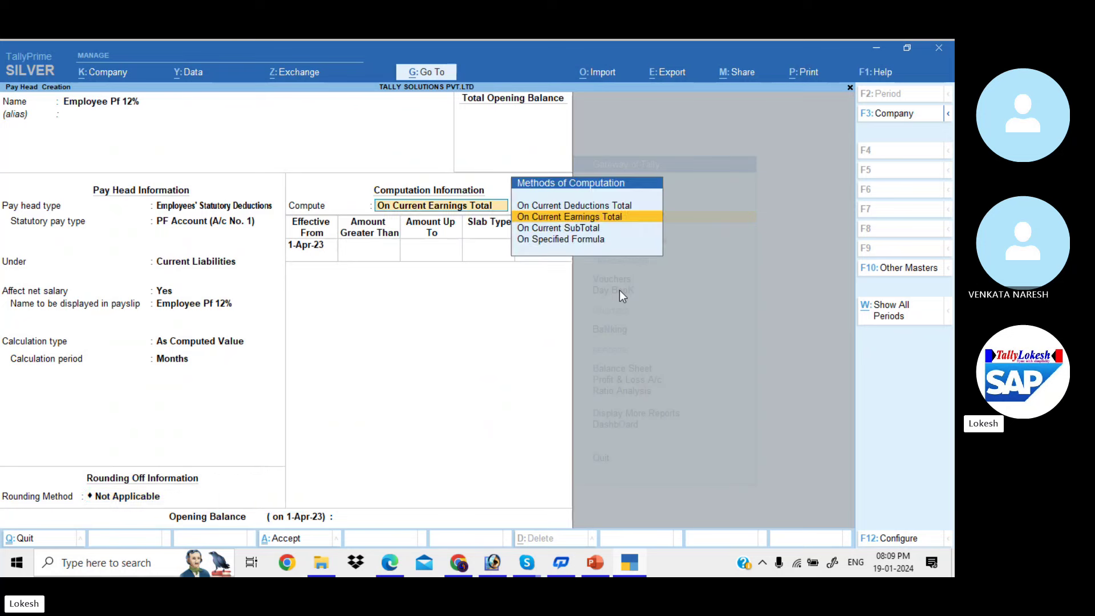
{"action": "key", "text": "Down"}
{"action": "key", "text": "Down"}
{"action": "key", "text": "Return"}
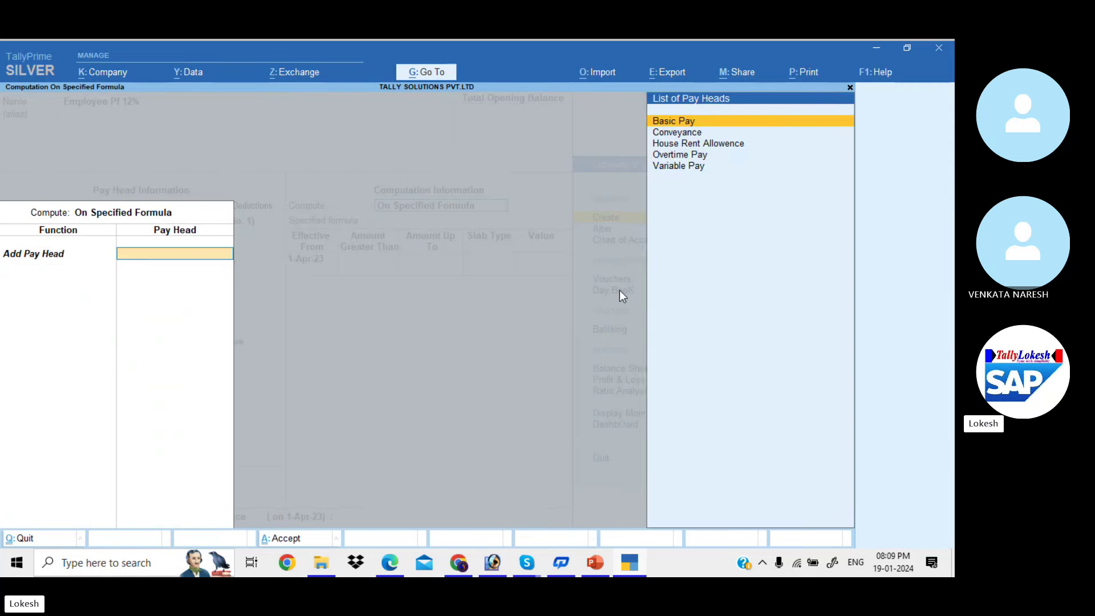
{"action": "key", "text": "Return"}
{"action": "key", "text": "Return"}
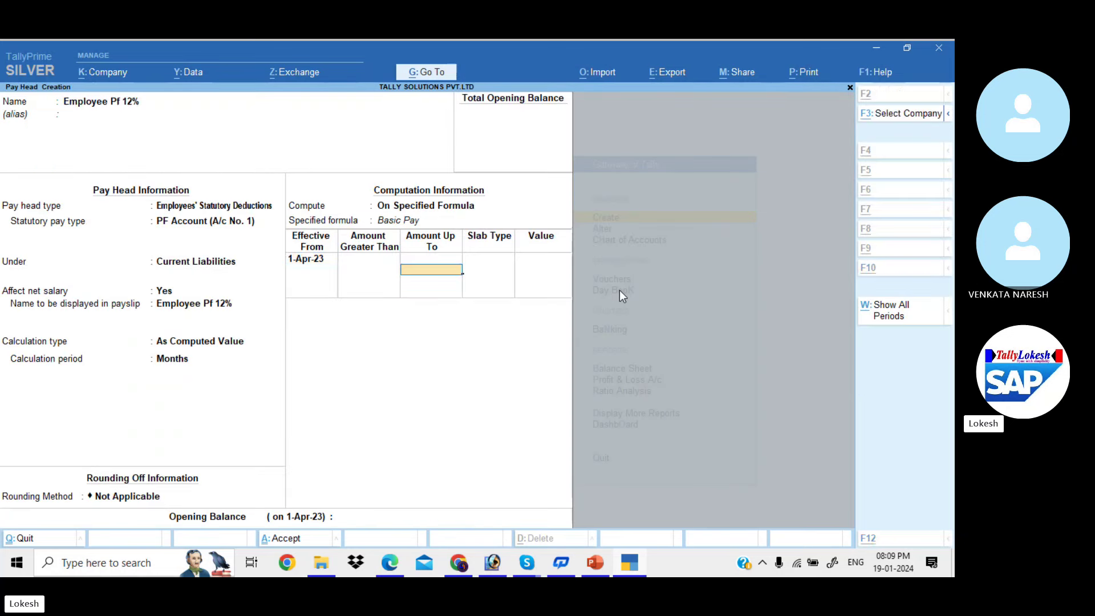
Set the first slab to 12% for amounts up to 6,500
{"action": "key", "text": "alt+Tab"}
{"action": "key", "text": "alt+Tab"}
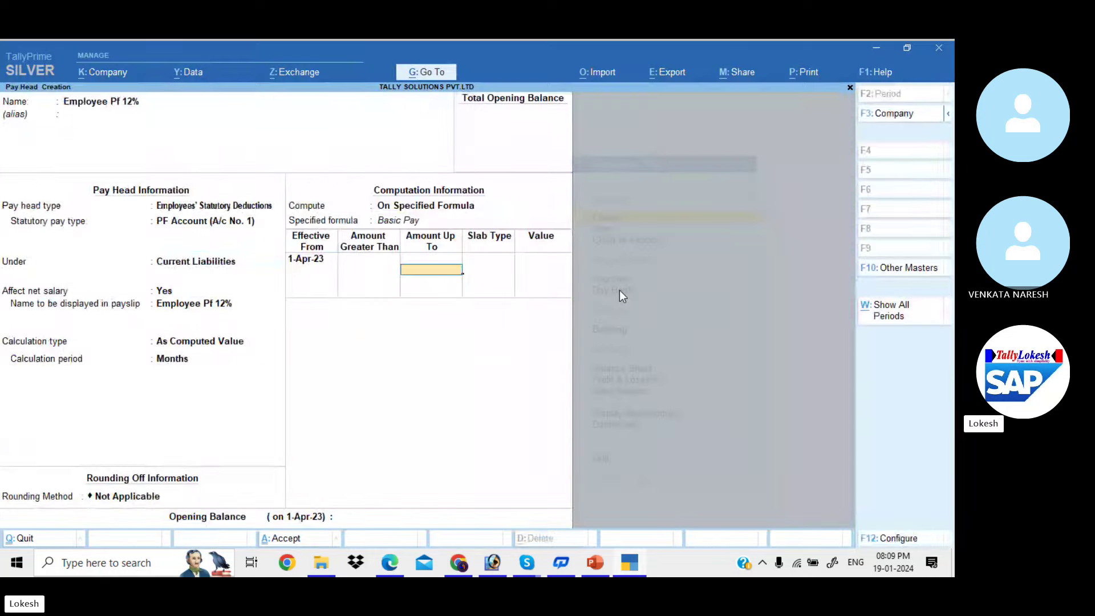
{"action": "type", "text": "6500"}
{"action": "key", "text": "Return"}
{"action": "key", "text": "Return"}
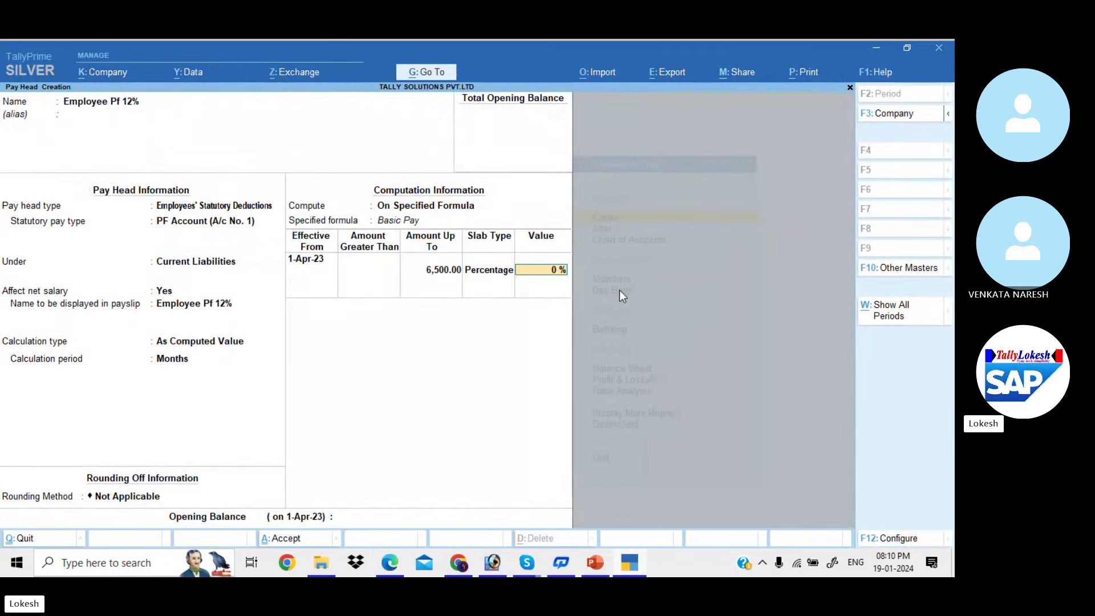
{"action": "key", "text": "alt+Tab"}
{"action": "key", "text": "alt+Tab"}
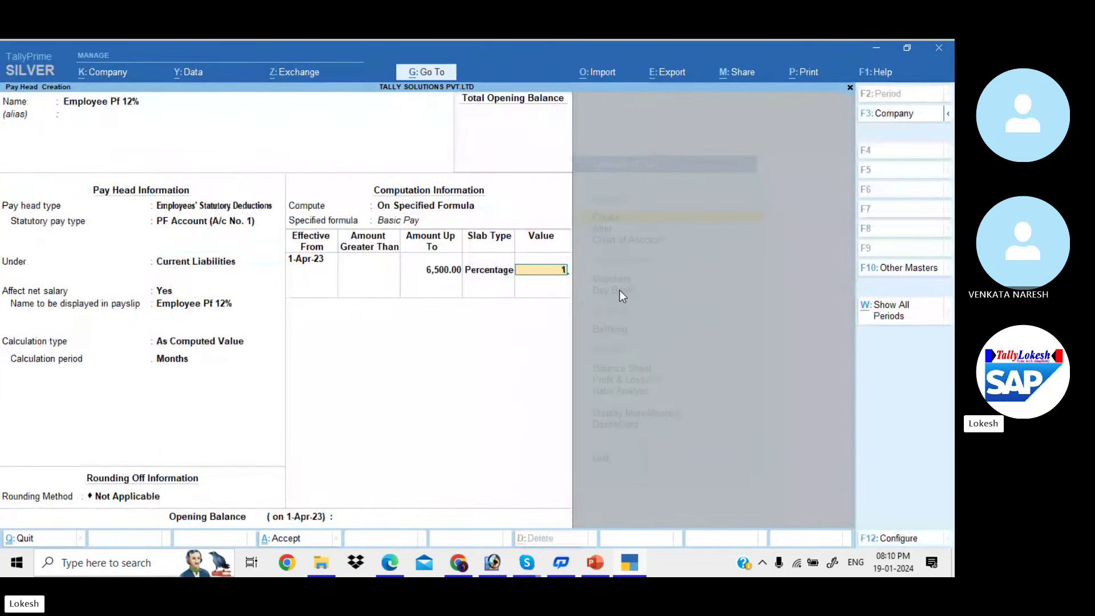
{"action": "type", "text": "12"}
{"action": "key", "text": "Return"}
Add an open-ended second slab with a fixed value of 780
{"action": "key", "text": "Return"}
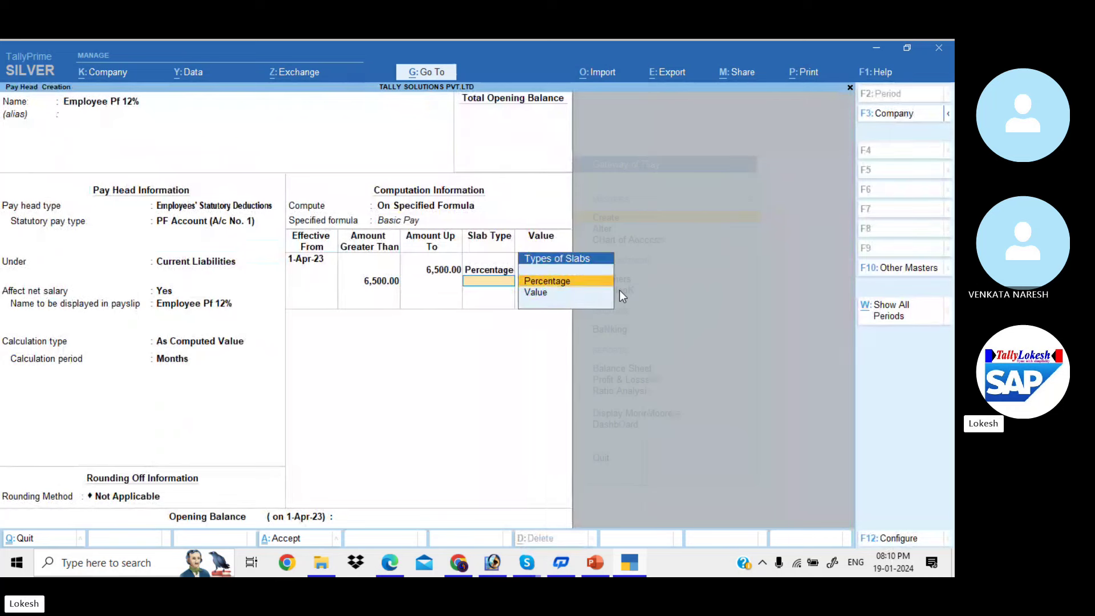
{"action": "key", "text": "Down"}
{"action": "key", "text": "Return"}
{"action": "key", "text": "alt+Tab"}
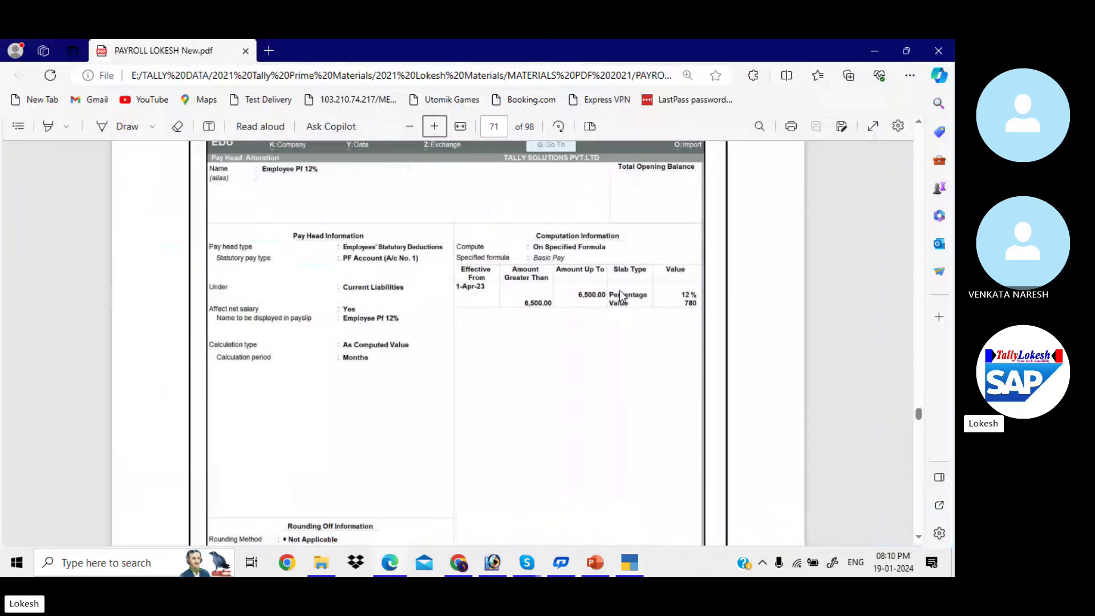
{"action": "type", "text": "780"}
{"action": "key", "text": "Return"}
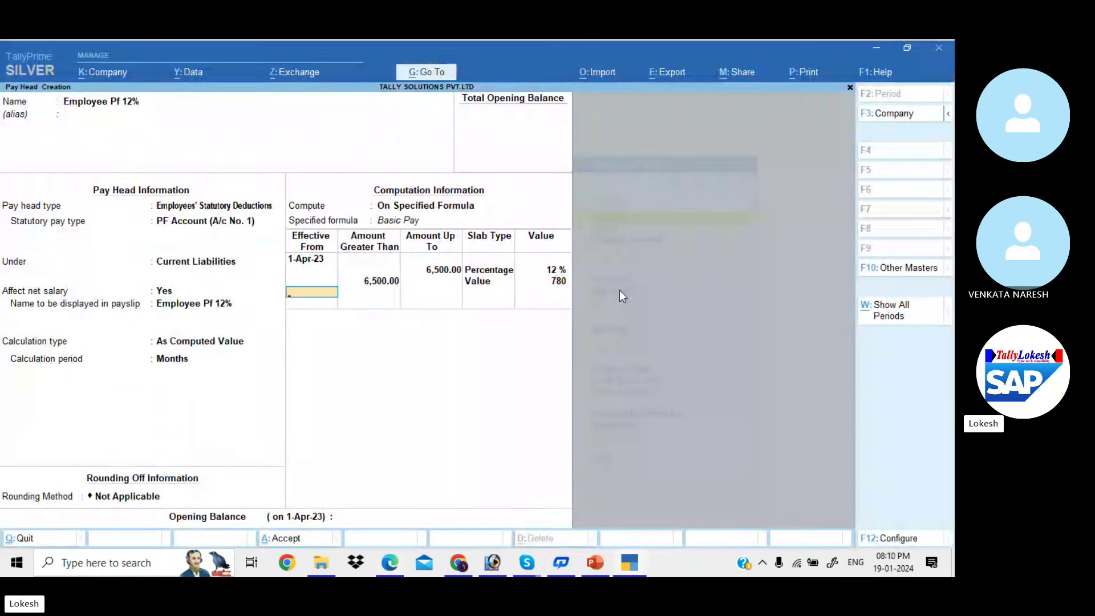
{"action": "key", "text": "Return"}
{"action": "key", "text": "Return"}
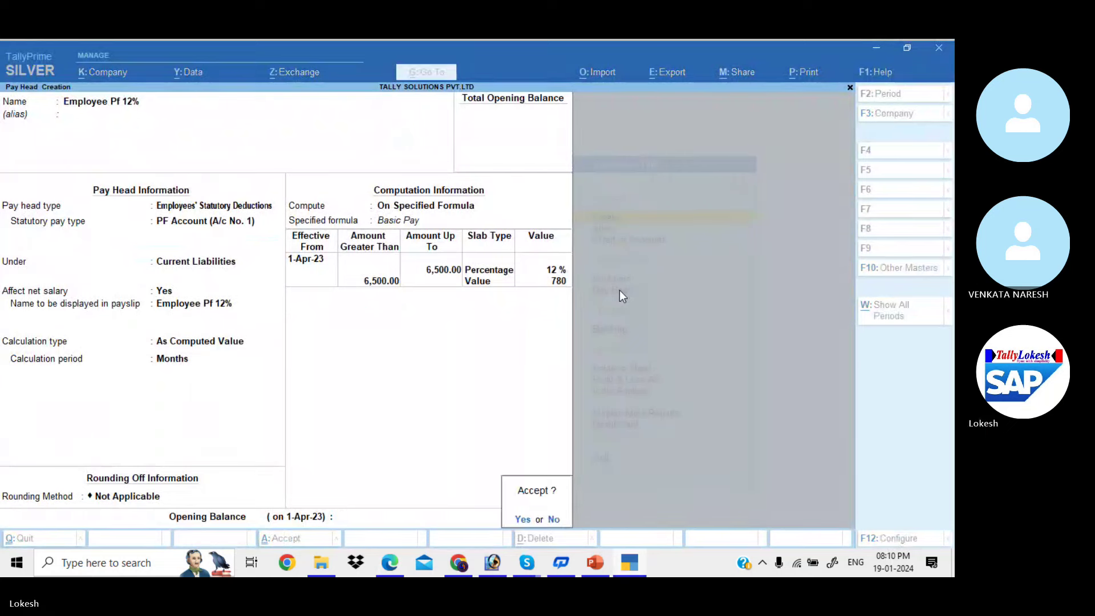
{"action": "key", "text": "Return"}
Save the Employee Pf 12% pay head and review the PDF's ESI page
{"action": "key", "text": "alt+Tab"}
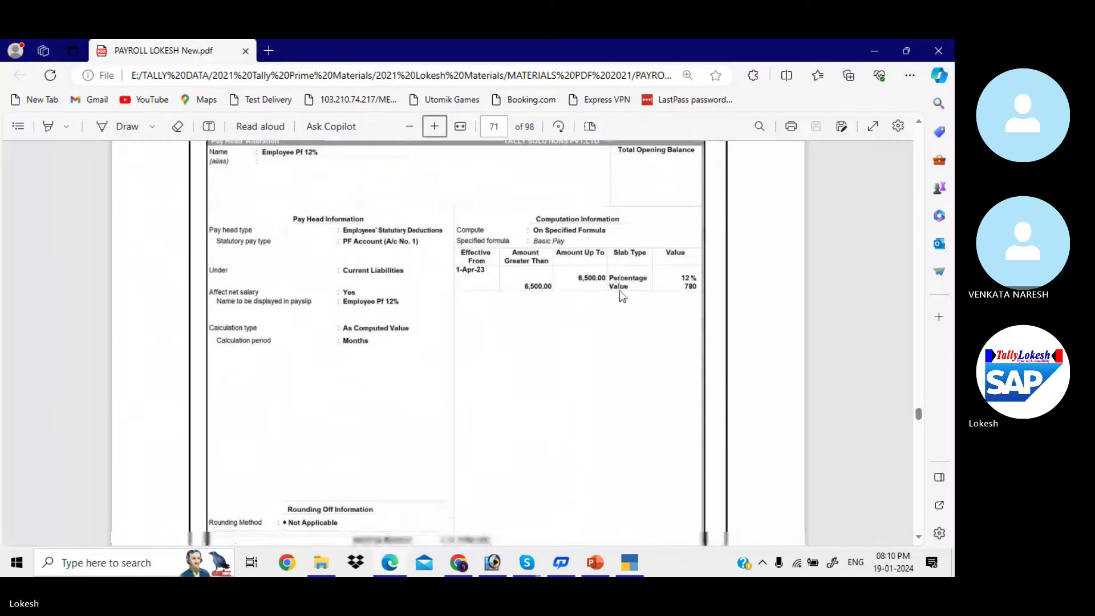
{"action": "scroll", "coordinate": [622, 294], "scroll_direction": "down", "scroll_amount": 10}
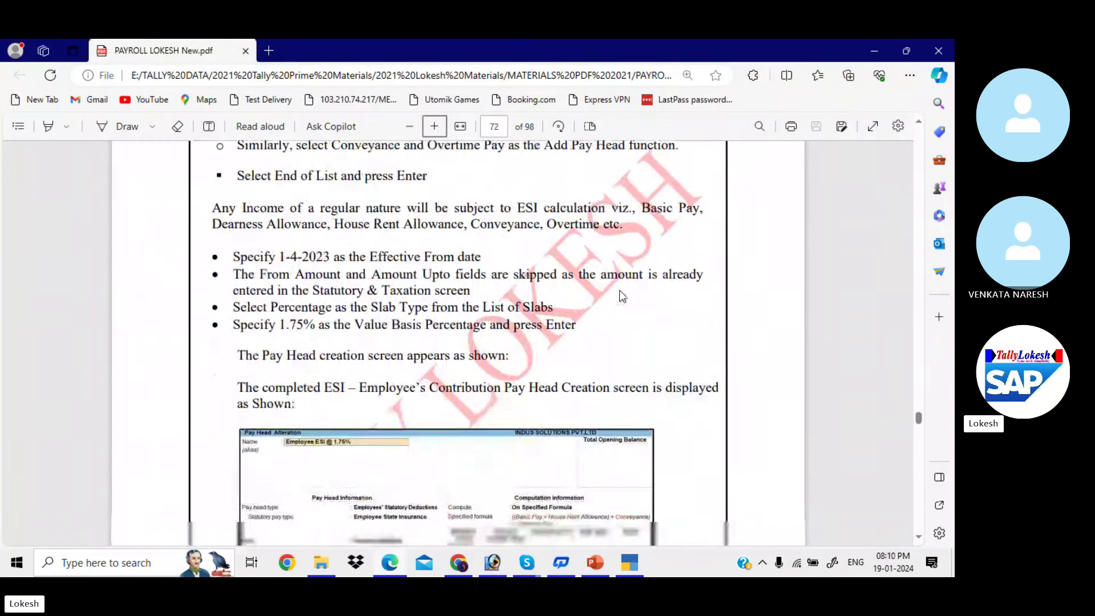
{"action": "scroll", "coordinate": [620, 292], "scroll_direction": "down", "scroll_amount": 3}
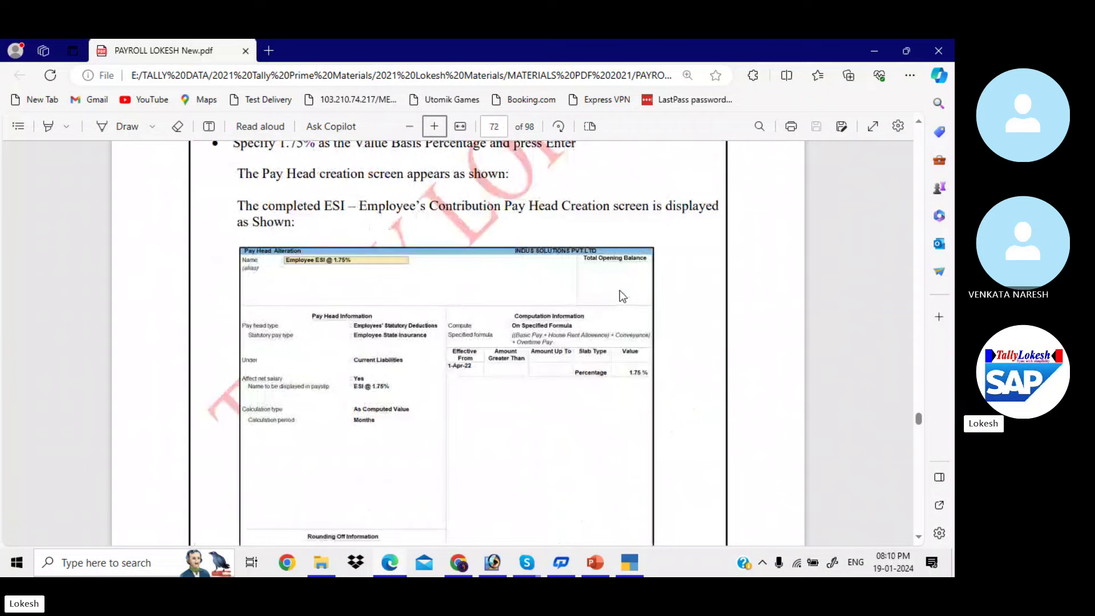
{"action": "scroll", "coordinate": [619, 289], "scroll_direction": "down", "scroll_amount": 1}
{"action": "key", "text": "alt+Tab"}
Create pay head 'Employee esi @ 1.75' as Employees' Statutory Deductions with Employee State Insurance type
{"action": "type", "text": "E"}
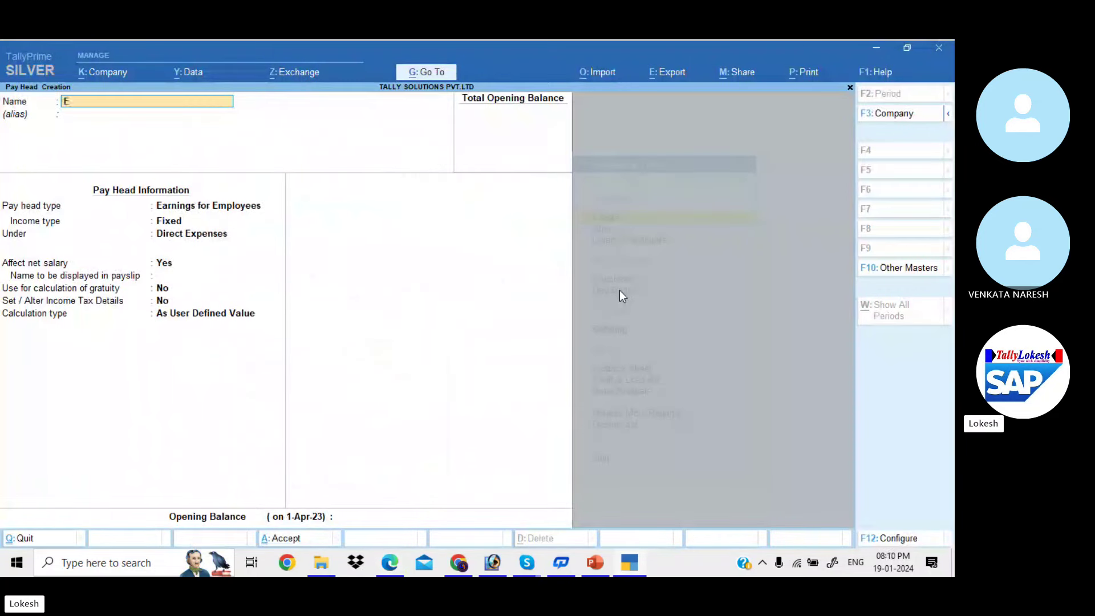
{"action": "type", "text": "mployee"}
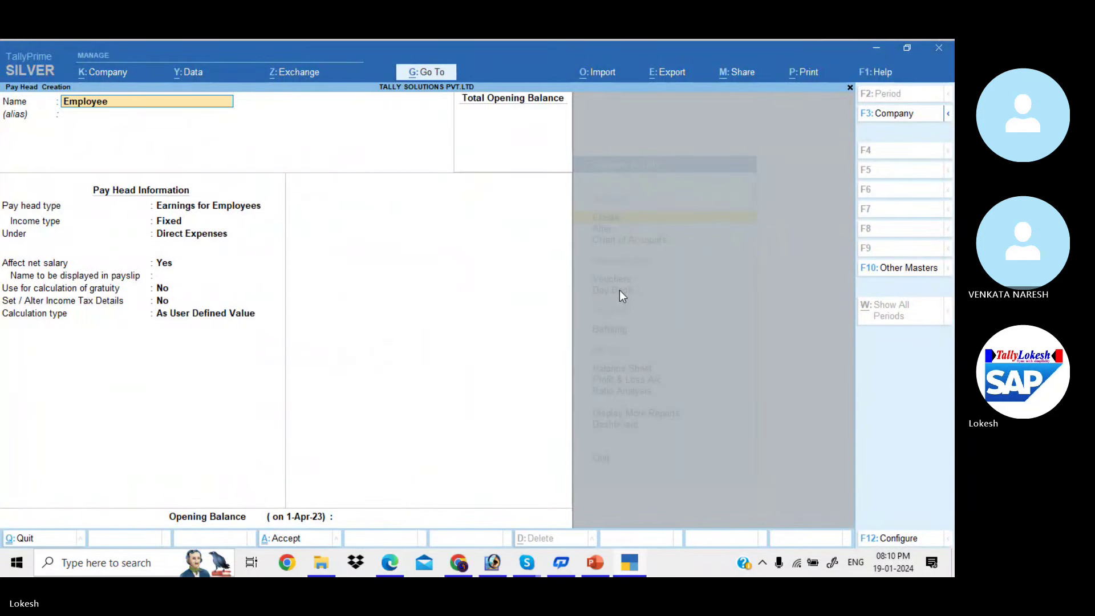
{"action": "type", "text": " e"}
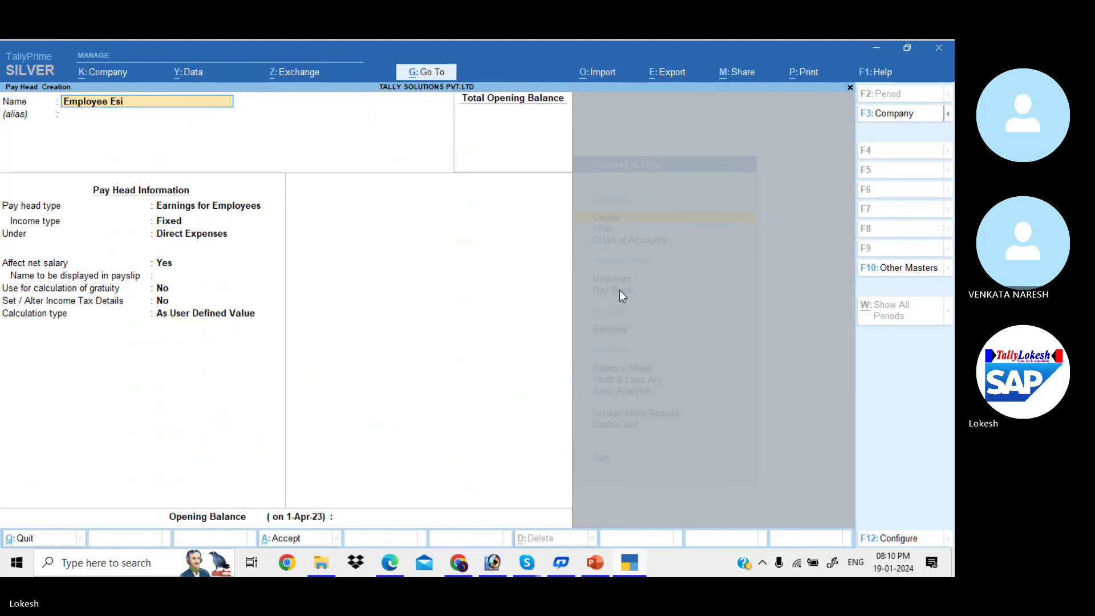
{"action": "type", "text": "si @ 1.75"}
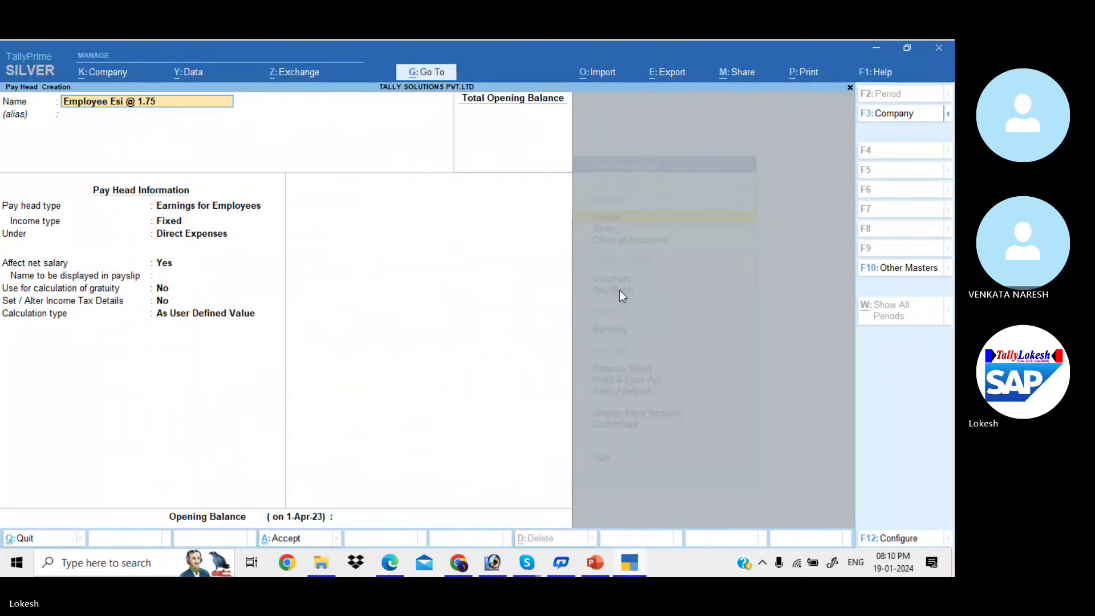
{"action": "key", "text": "Return"}
{"action": "key", "text": "Return"}
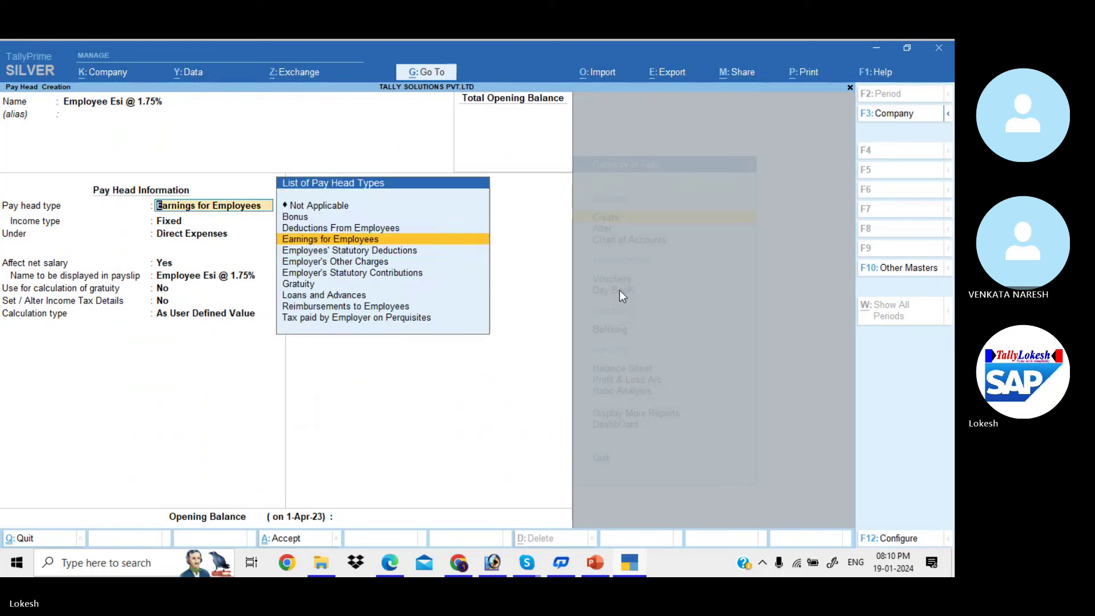
{"action": "key", "text": "Down"}
{"action": "key", "text": "Return"}
{"action": "key", "text": "Down"}
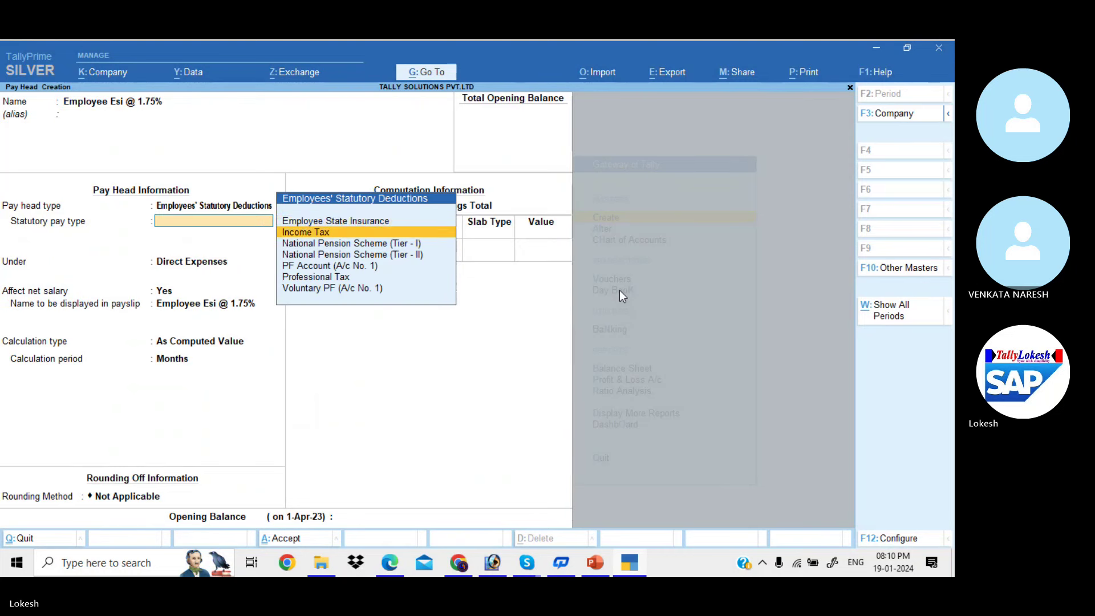
{"action": "key", "text": "Up"}
{"action": "key", "text": "Return"}
{"action": "key", "text": "Return"}
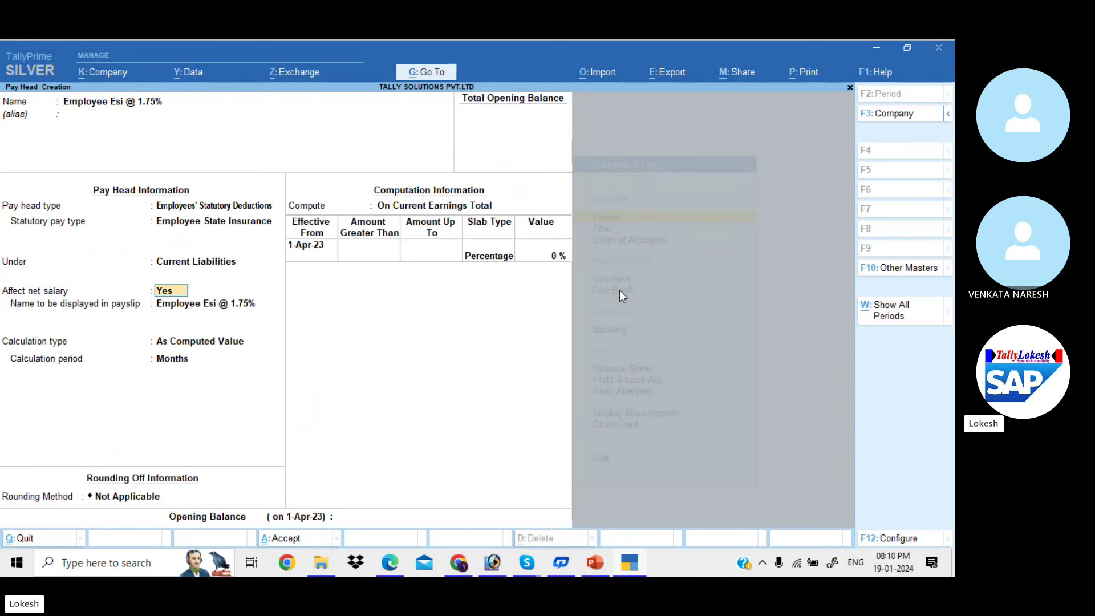
{"action": "key", "text": "Return"}
{"action": "key", "text": "Return"}
{"action": "key", "text": "Return"}
{"action": "key", "text": "alt+Tab"}
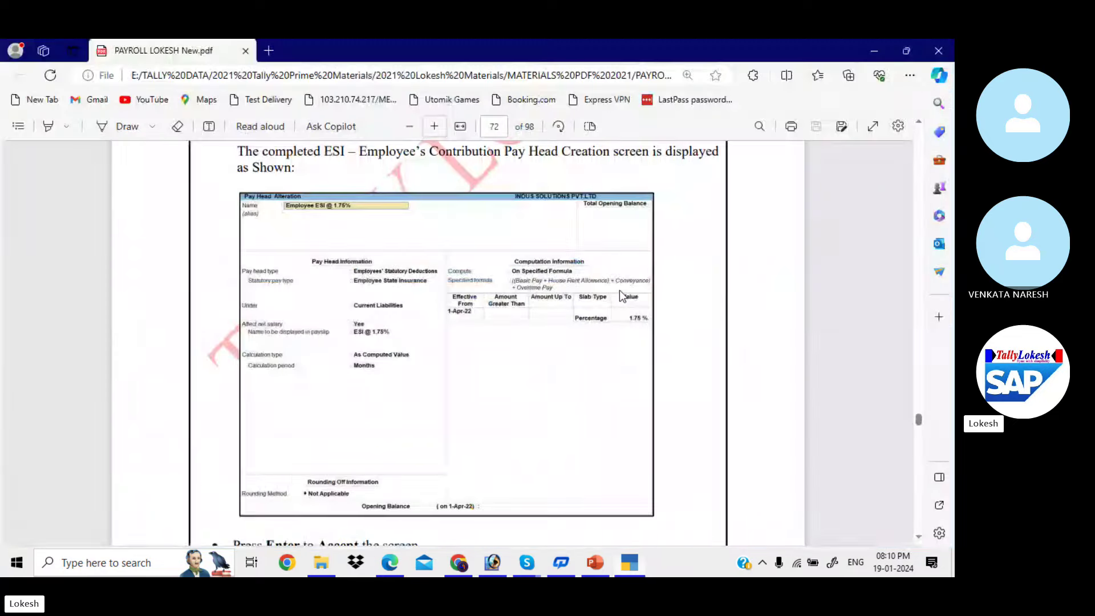
Compute On Specified Formula, adding Basic Pay and House Rent Allowence
{"action": "key", "text": "alt+Tab"}
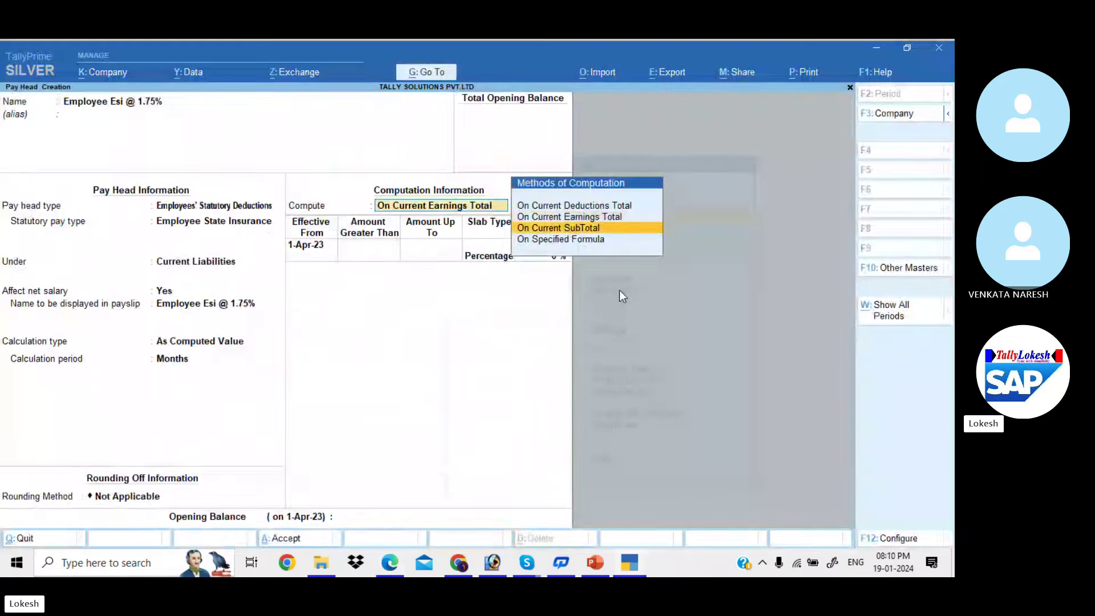
{"action": "key", "text": "Down"}
{"action": "key", "text": "Return"}
{"action": "key", "text": "Return"}
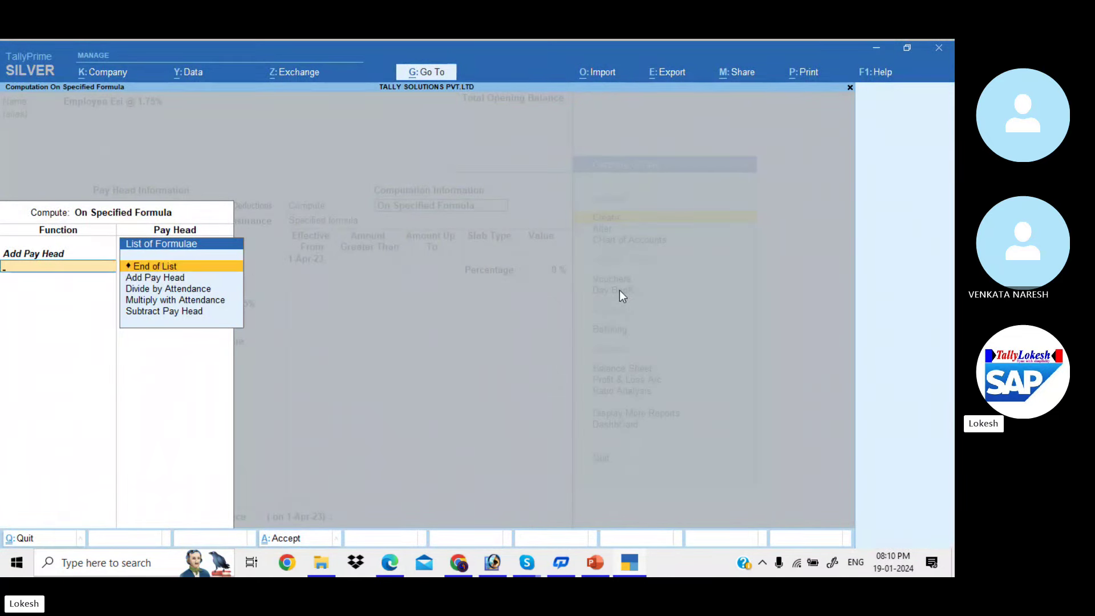
{"action": "key", "text": "Down"}
{"action": "key", "text": "Down"}
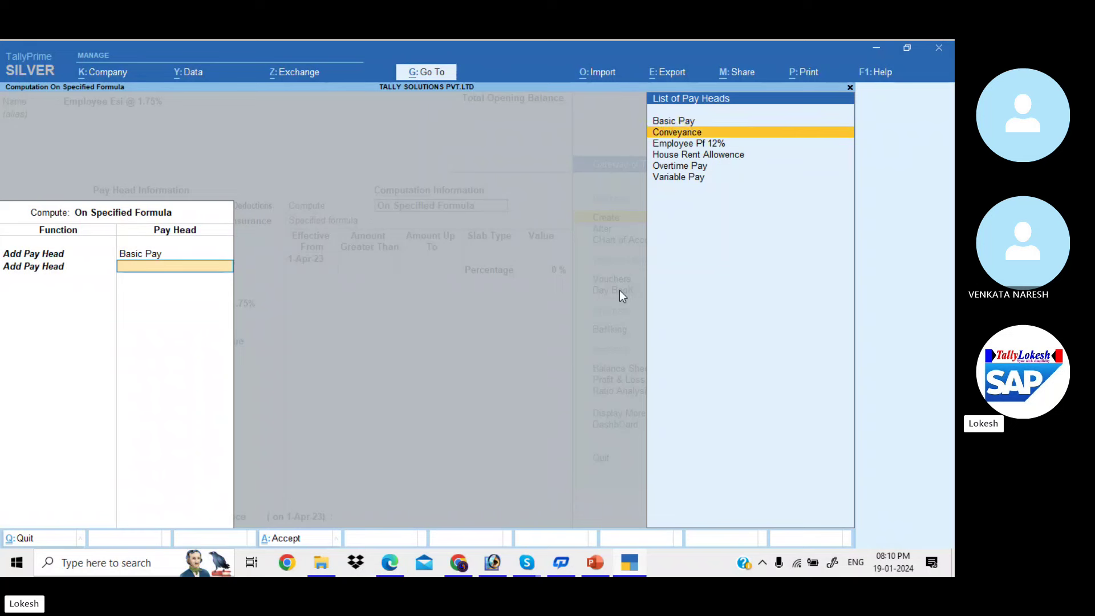
{"action": "key", "text": "Down"}
{"action": "key", "text": "Down"}
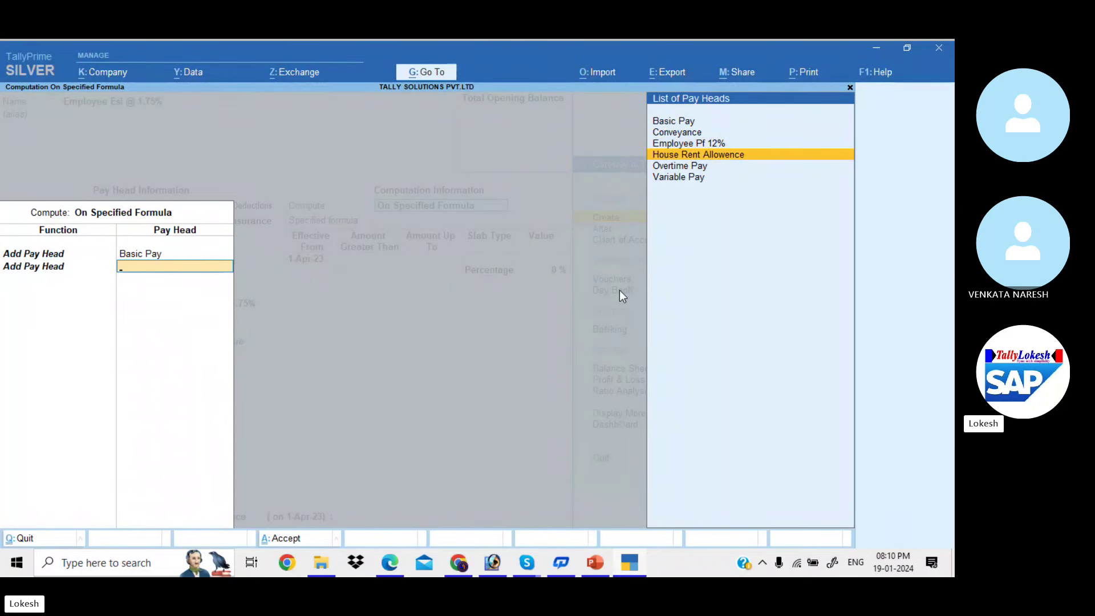
{"action": "key", "text": "Return"}
Add Conveyance and Overtime Pay to the formula and end the list
{"action": "key", "text": "Return"}
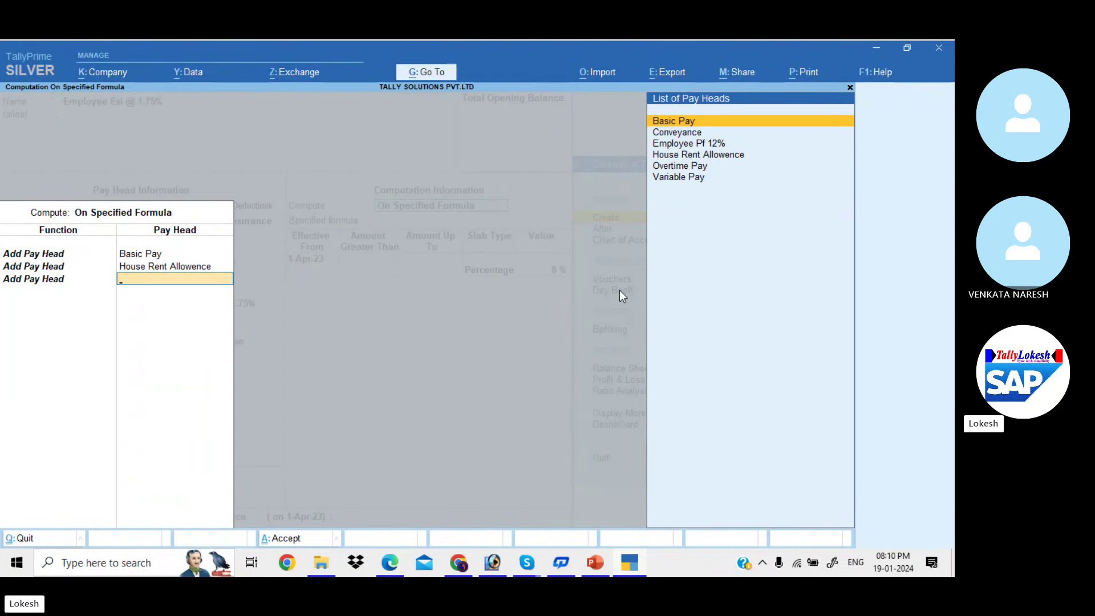
{"action": "key", "text": "Down"}
{"action": "key", "text": "Return"}
{"action": "key", "text": "Down"}
{"action": "key", "text": "Return"}
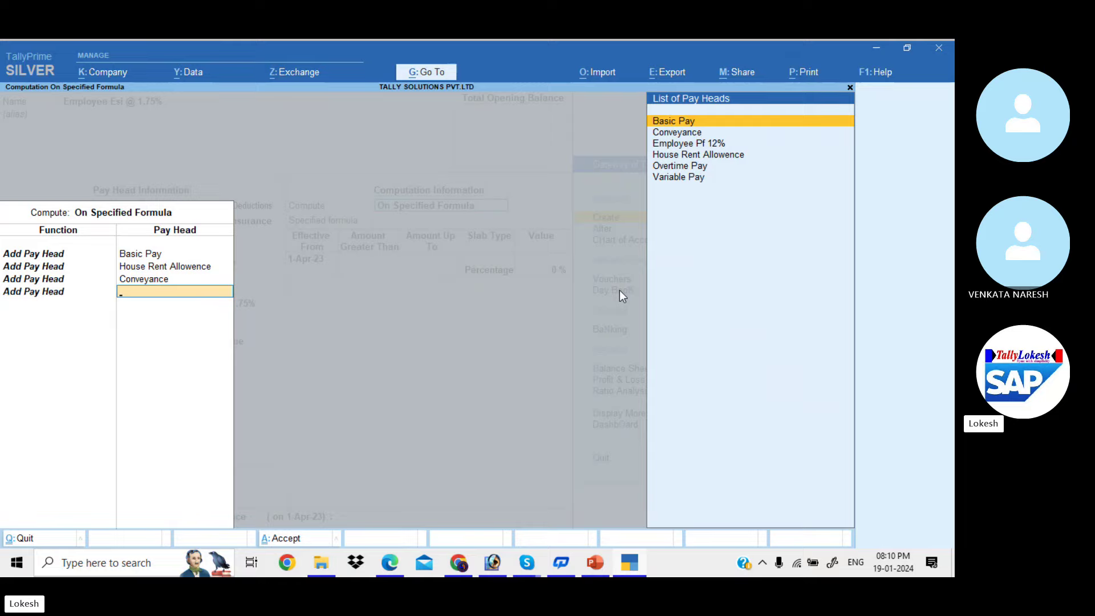
{"action": "key", "text": "alt+Tab"}
{"action": "key", "text": "alt+Tab"}
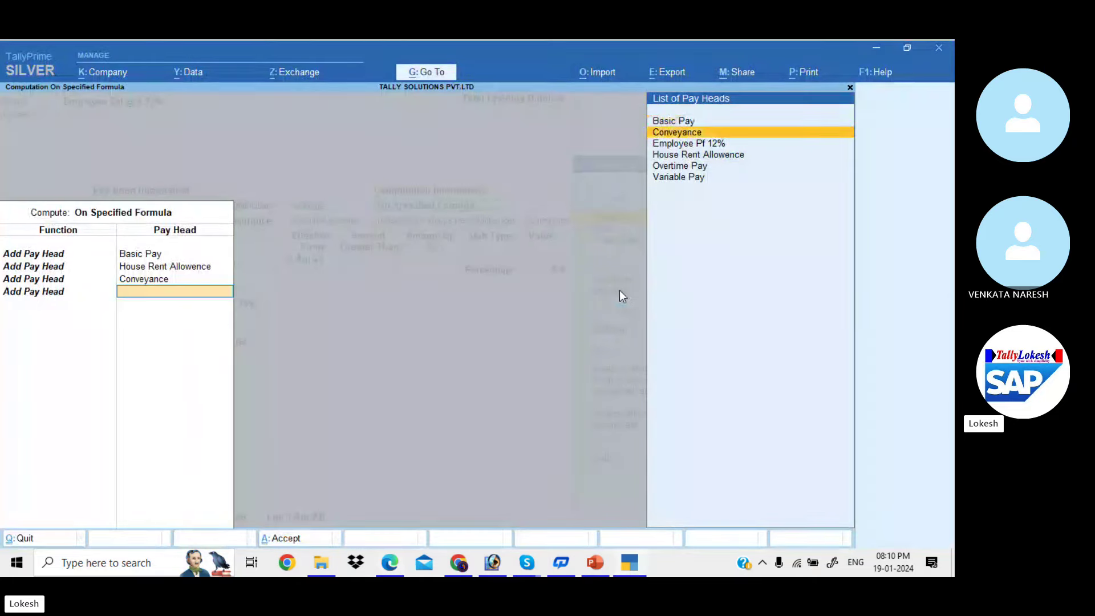
{"action": "key", "text": "Down"}
{"action": "key", "text": "Down"}
{"action": "key", "text": "Down"}
{"action": "key", "text": "Return"}
{"action": "key", "text": "Return"}
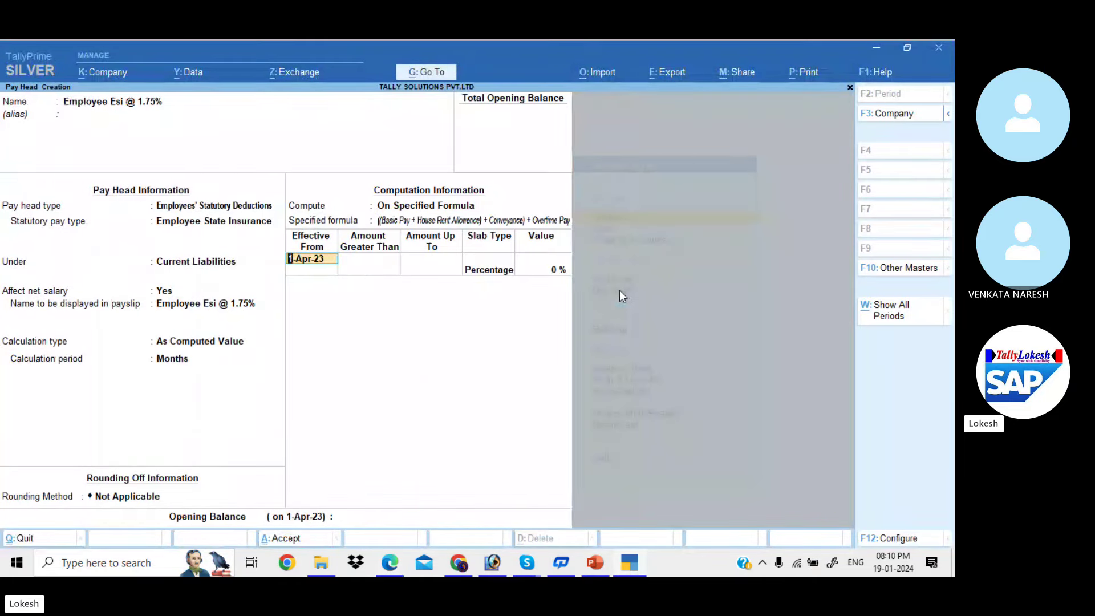
{"action": "key", "text": "Return"}
{"action": "key", "text": "Return"}
{"action": "key", "text": "Return"}
{"action": "key", "text": "Return"}
Set the ESI slab percentage to 1.75% and save the pay head
{"action": "key", "text": "alt+Tab"}
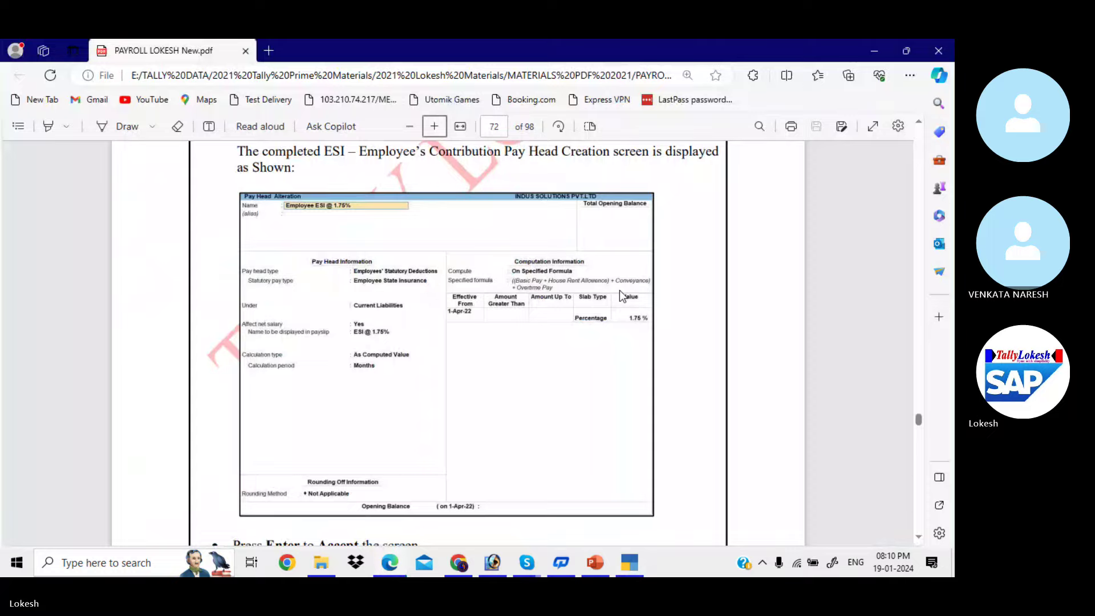
{"action": "key", "text": "alt+Tab"}
{"action": "type", "text": "1.7"}
{"action": "key", "text": "Return"}
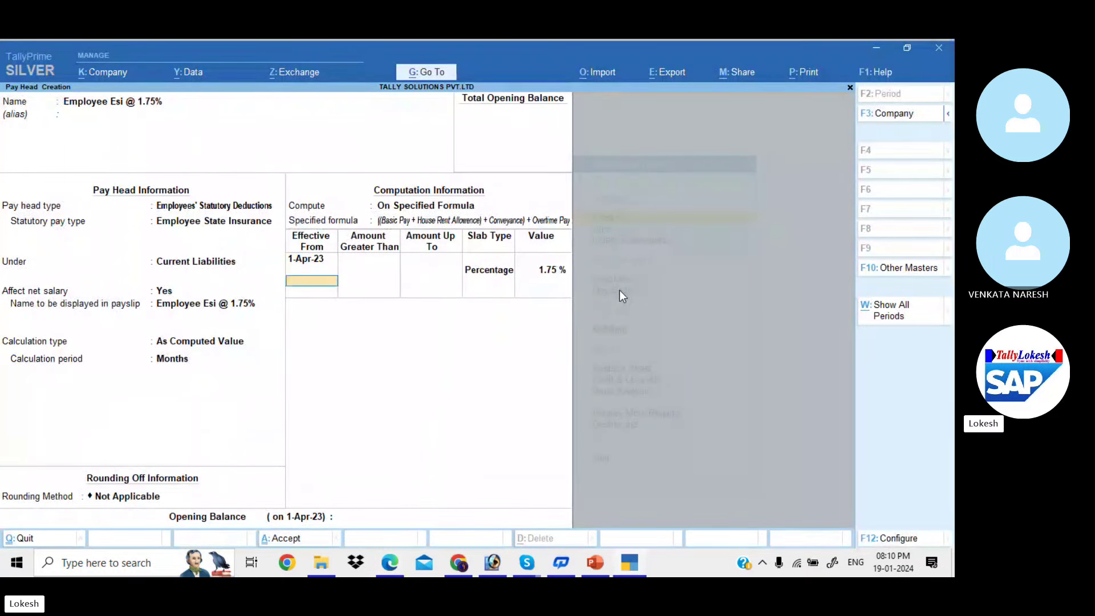
{"action": "key", "text": "Return"}
{"action": "key", "text": "Return"}
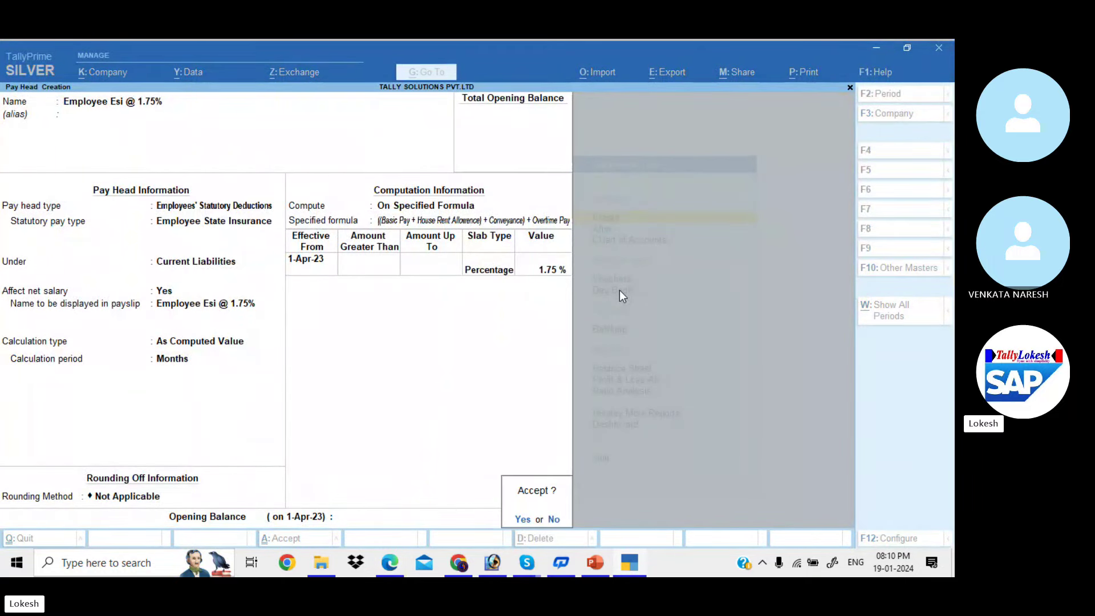
{"action": "key", "text": "Return"}
{"action": "key", "text": "alt+Tab"}
Check the PDF's Professional Tax page and start naming the new pay head
{"action": "scroll", "coordinate": [622, 296], "scroll_direction": "down", "scroll_amount": 10}
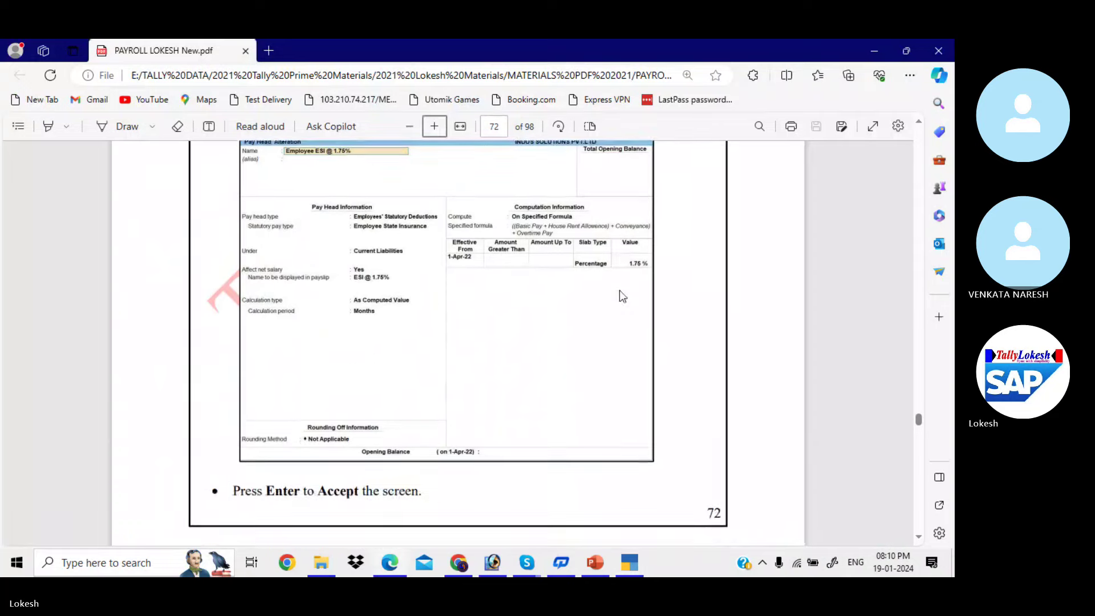
{"action": "scroll", "coordinate": [620, 296], "scroll_direction": "down", "scroll_amount": 3}
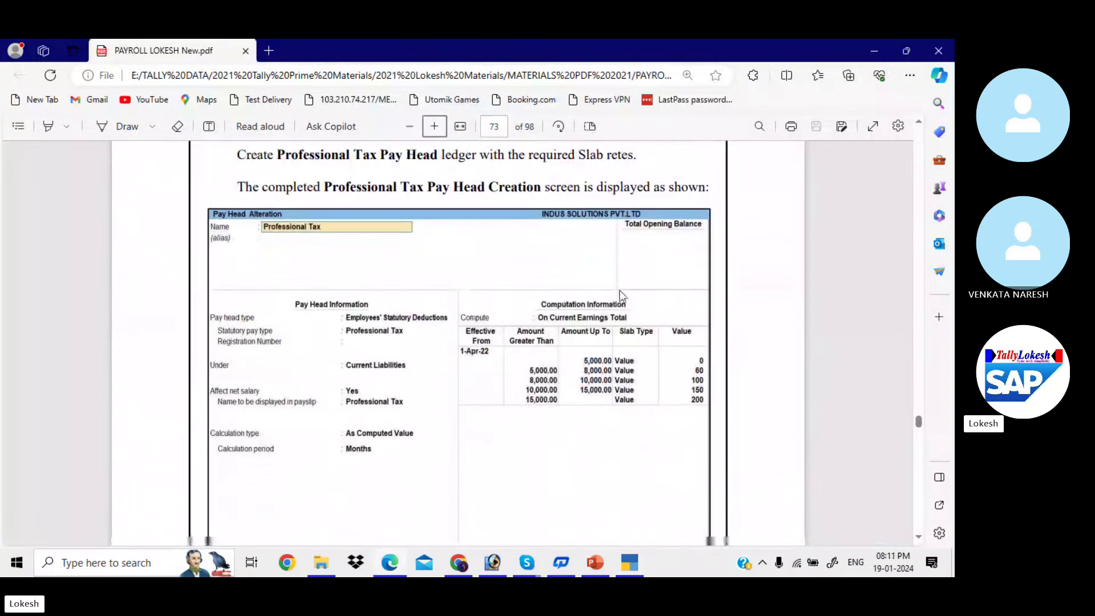
{"action": "key", "text": "alt+Tab"}
{"action": "type", "text": "P"}
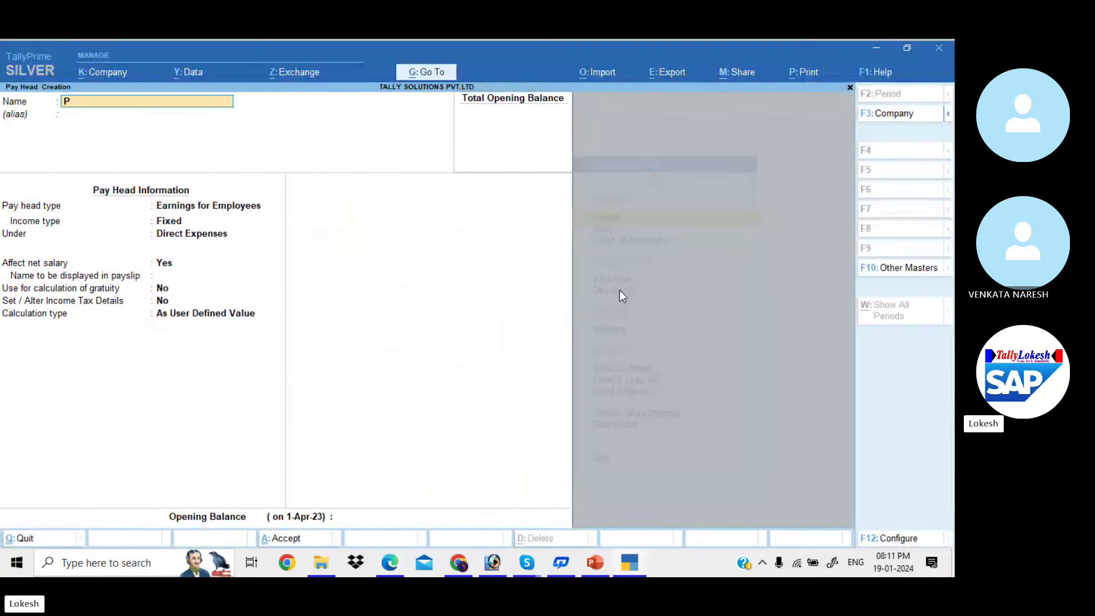
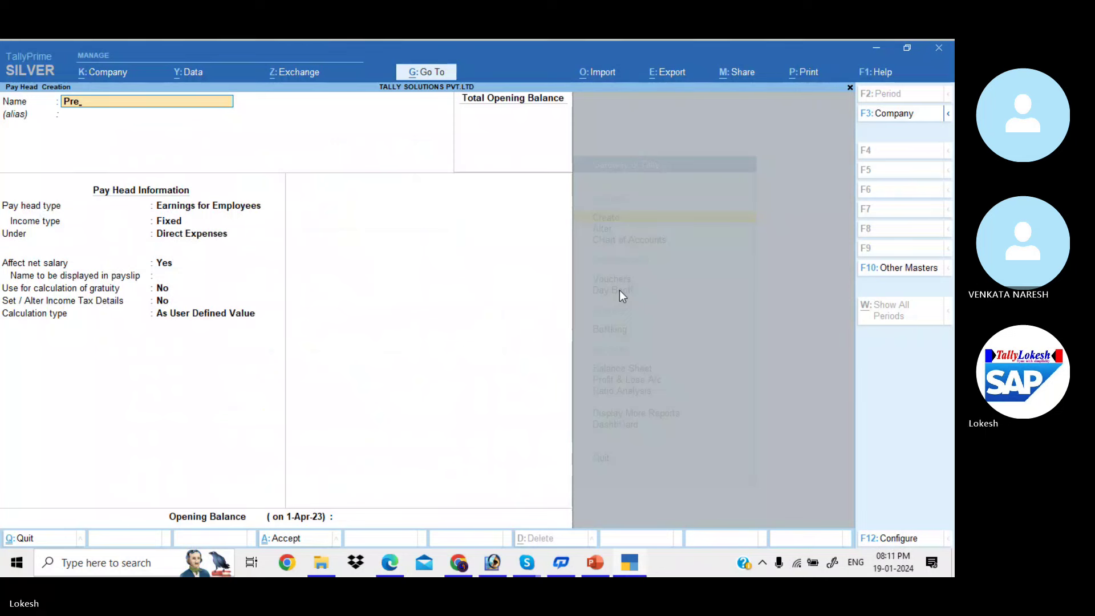
Name the pay head Professional Tax and set its type to Employees' Statutory Deductions > Professional Tax
{"action": "key", "text": "BackSpace"}
{"action": "key", "text": "Return"}
{"action": "key", "text": "Return"}
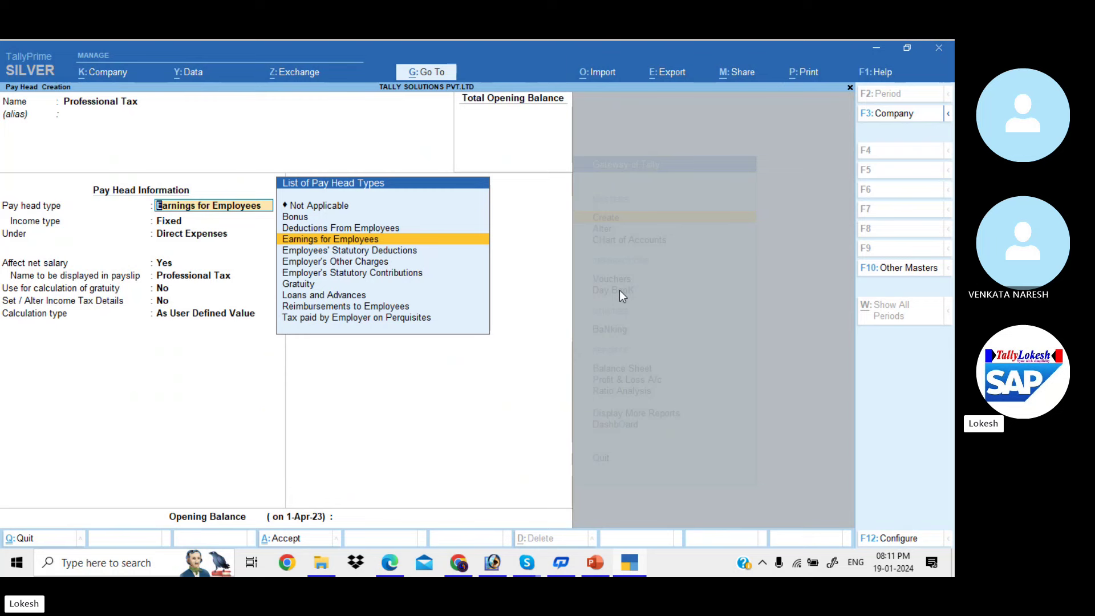
{"action": "key", "text": "Down"}
{"action": "key", "text": "Return"}
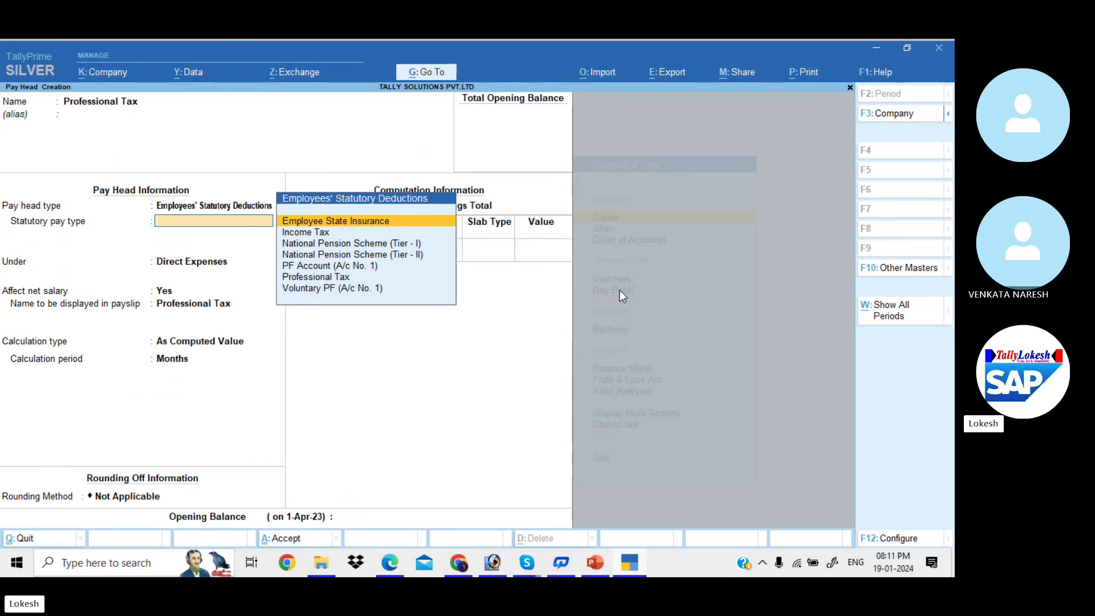
{"action": "key", "text": "Down"}
{"action": "key", "text": "Down"}
{"action": "key", "text": "Down"}
{"action": "key", "text": "Down"}
{"action": "key", "text": "Down"}
{"action": "key", "text": "Return"}
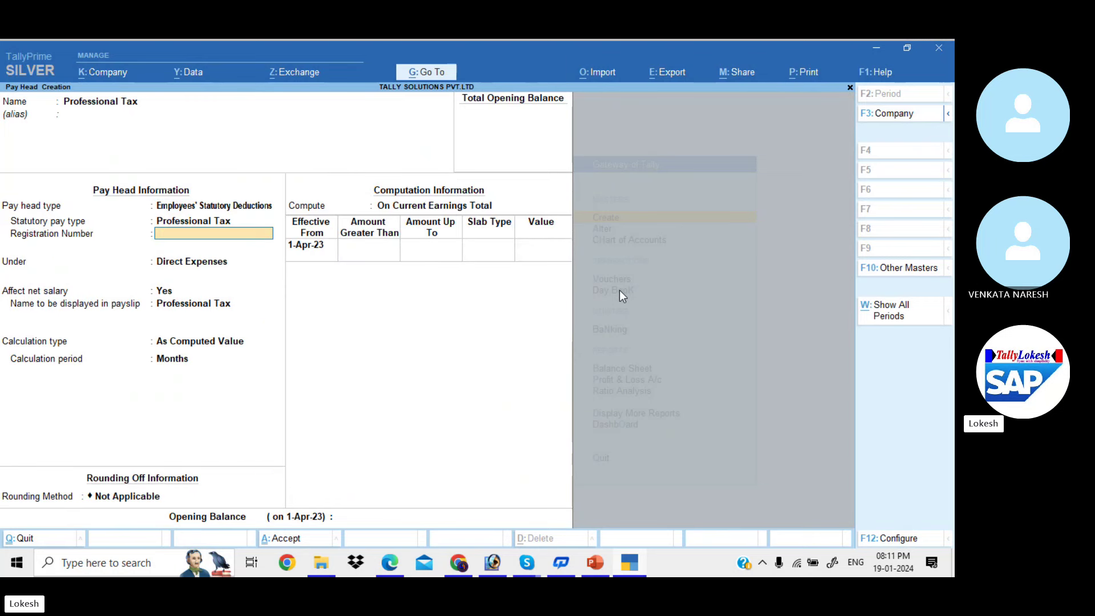
{"action": "key", "text": "Return"}
Group the pay head under Current Liabilities with monthly calculation and no rounding
{"action": "key", "text": "Return"}
{"action": "key", "text": "Return"}
{"action": "key", "text": "Return"}
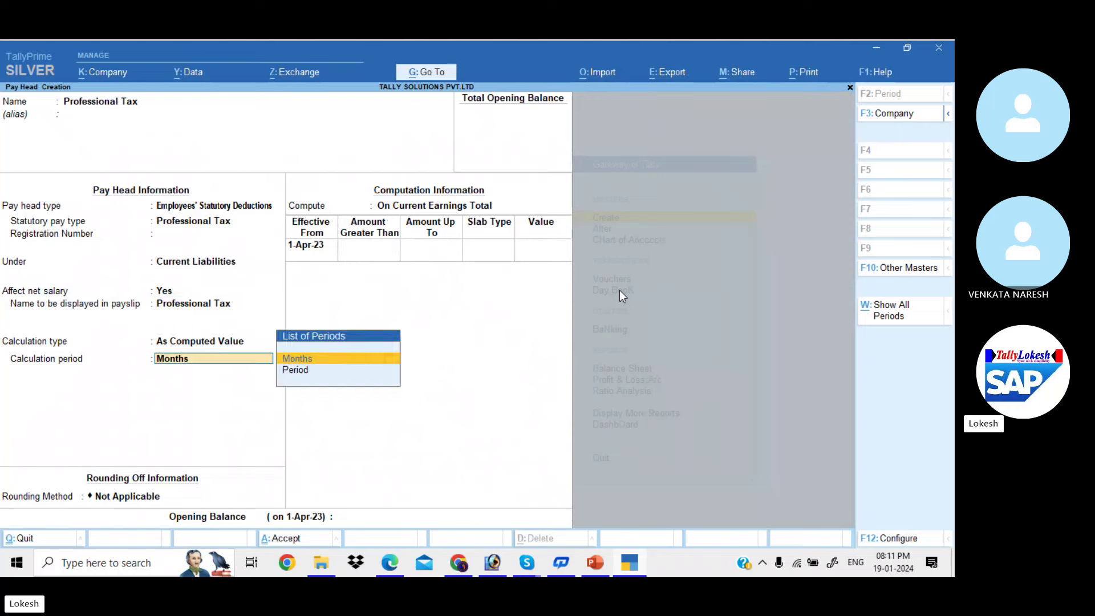
{"action": "key", "text": "Return"}
{"action": "key", "text": "Return"}
{"action": "key", "text": "alt+Tab"}
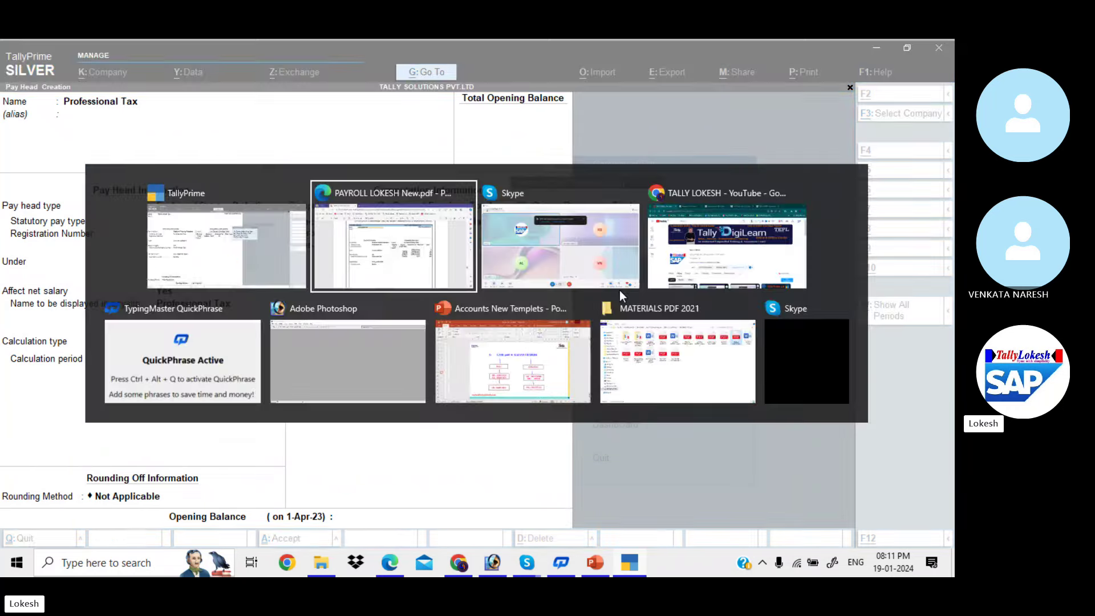
{"action": "key", "text": "alt+Tab"}
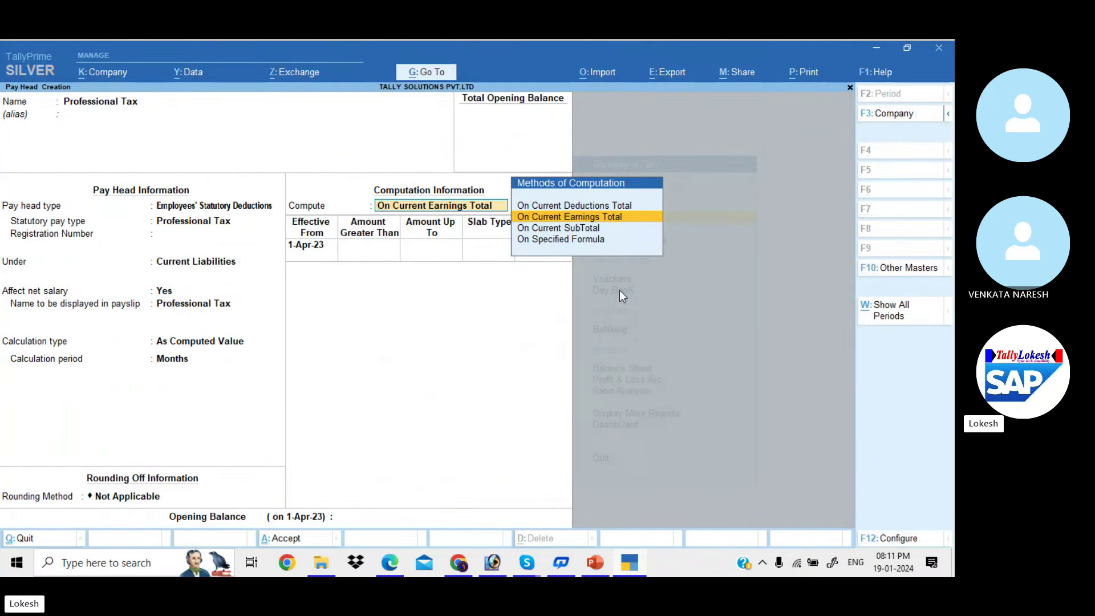
Compute on Current Earnings Total and enter the first slab: up to 5,000, value 0
{"action": "key", "text": "Return"}
{"action": "key", "text": "Return"}
{"action": "key", "text": "alt+Tab"}
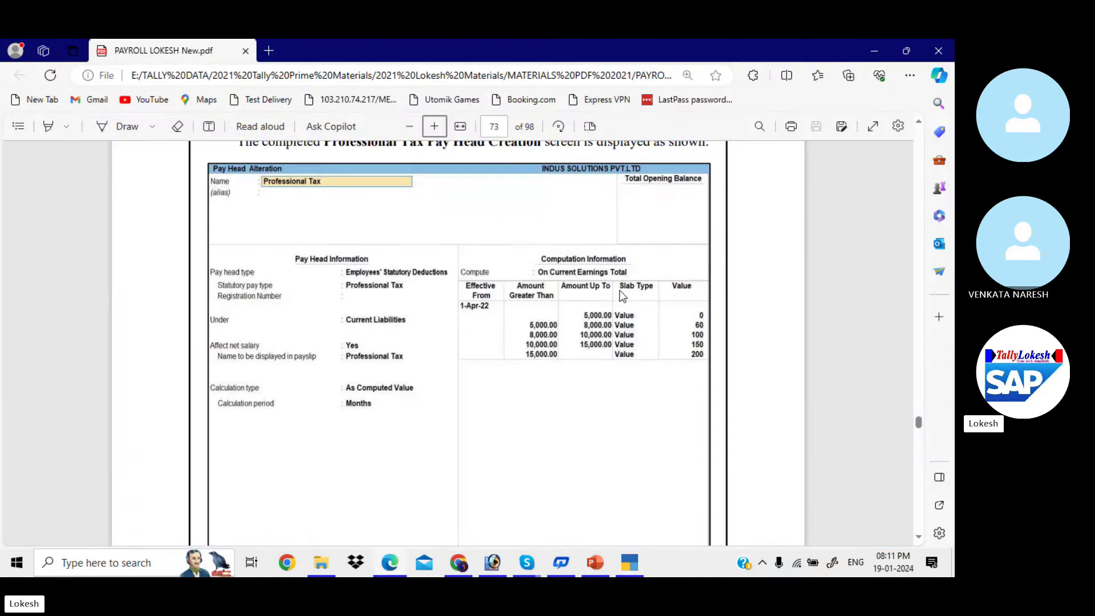
{"action": "key", "text": "alt+Tab"}
{"action": "type", "text": "50"}
{"action": "key", "text": "Return"}
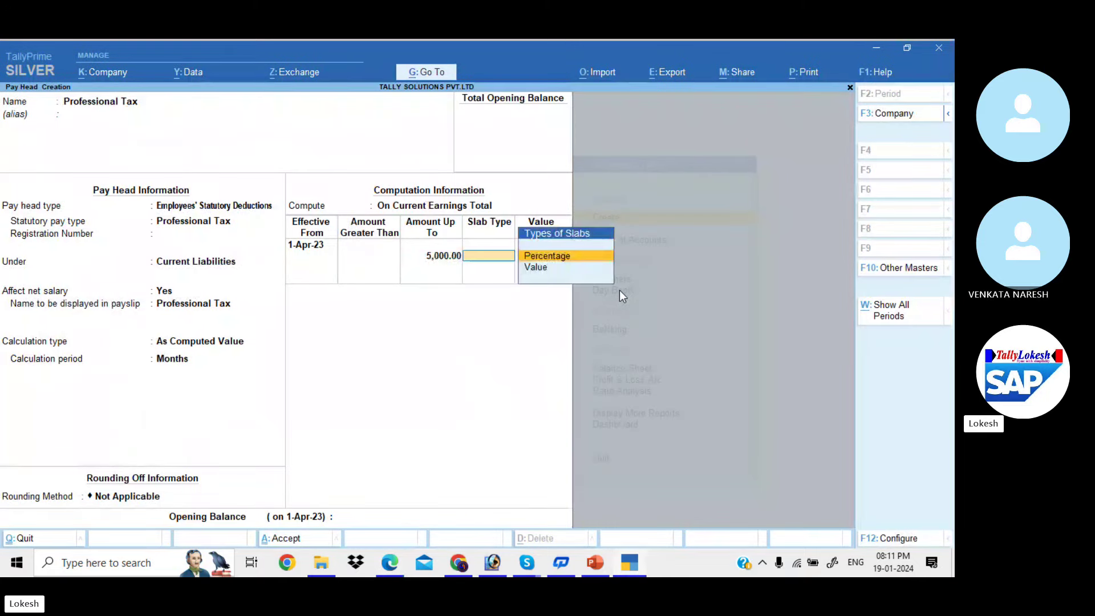
{"action": "key", "text": "Down"}
{"action": "key", "text": "Return"}
{"action": "type", "text": "0"}
{"action": "key", "text": "Return"}
{"action": "key", "text": "alt+Tab"}
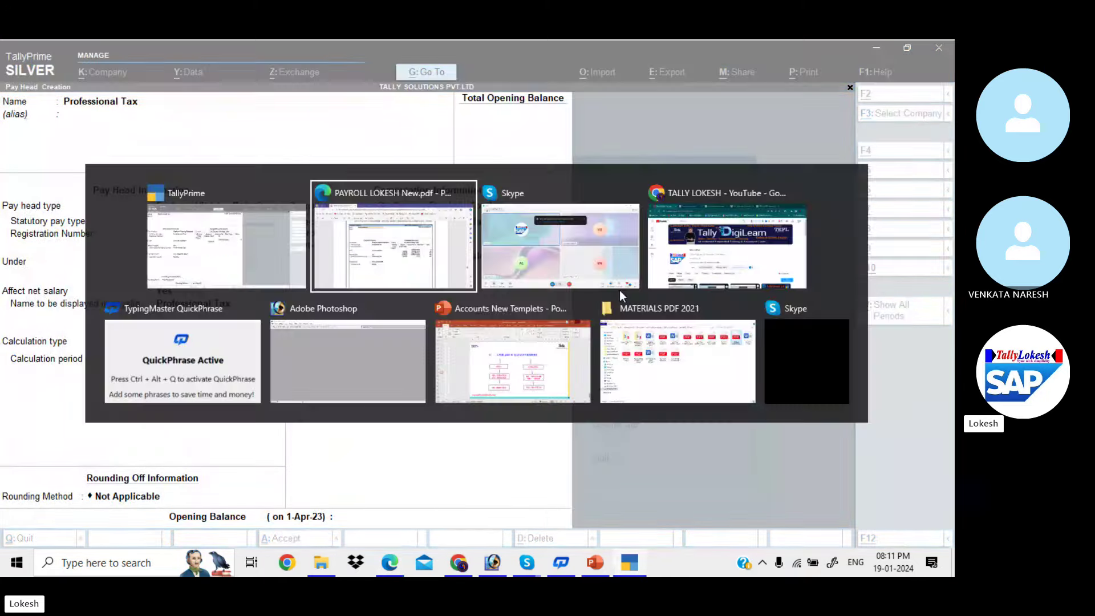
{"action": "key", "text": "alt+Tab"}
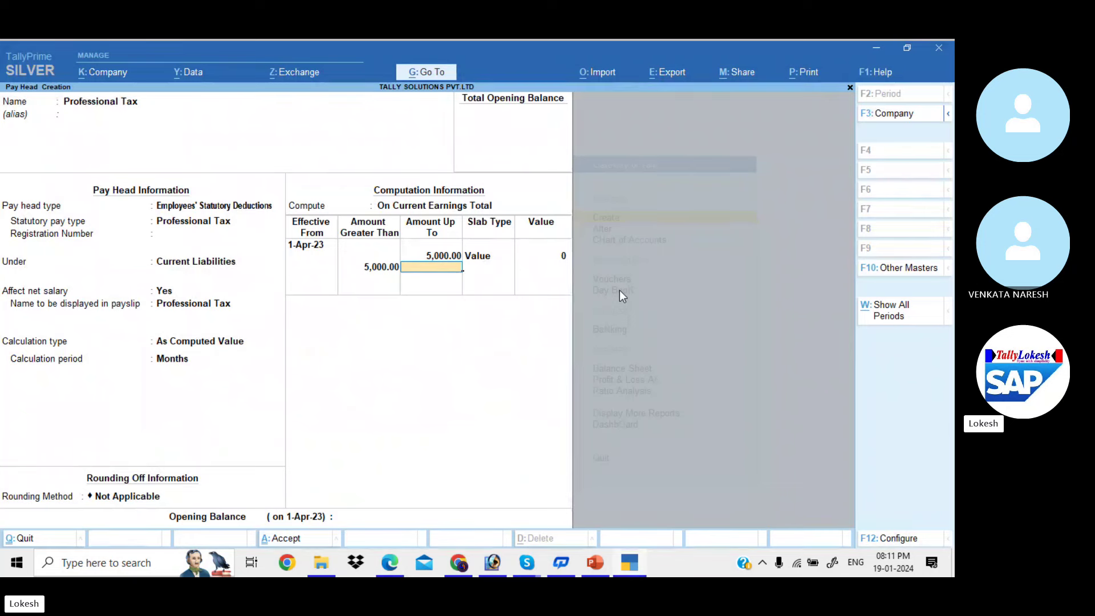
Add value slabs up to 8,000 at 60 and up to 10,000 at 100
{"action": "type", "text": "8,000"}
{"action": "key", "text": "Return"}
{"action": "key", "text": "Down"}
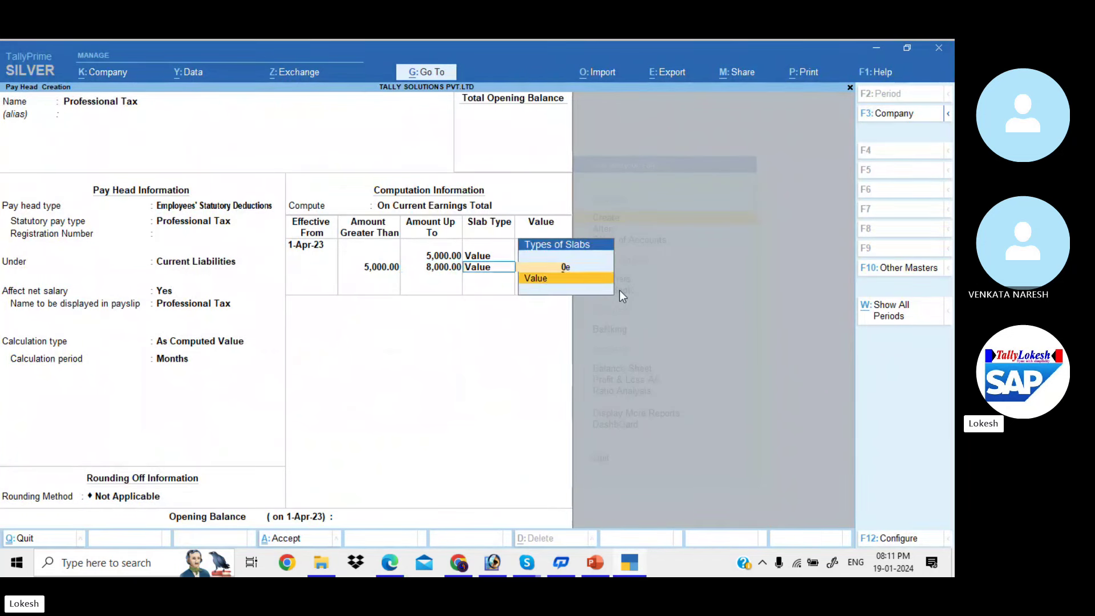
{"action": "key", "text": "Return"}
{"action": "key", "text": "Return"}
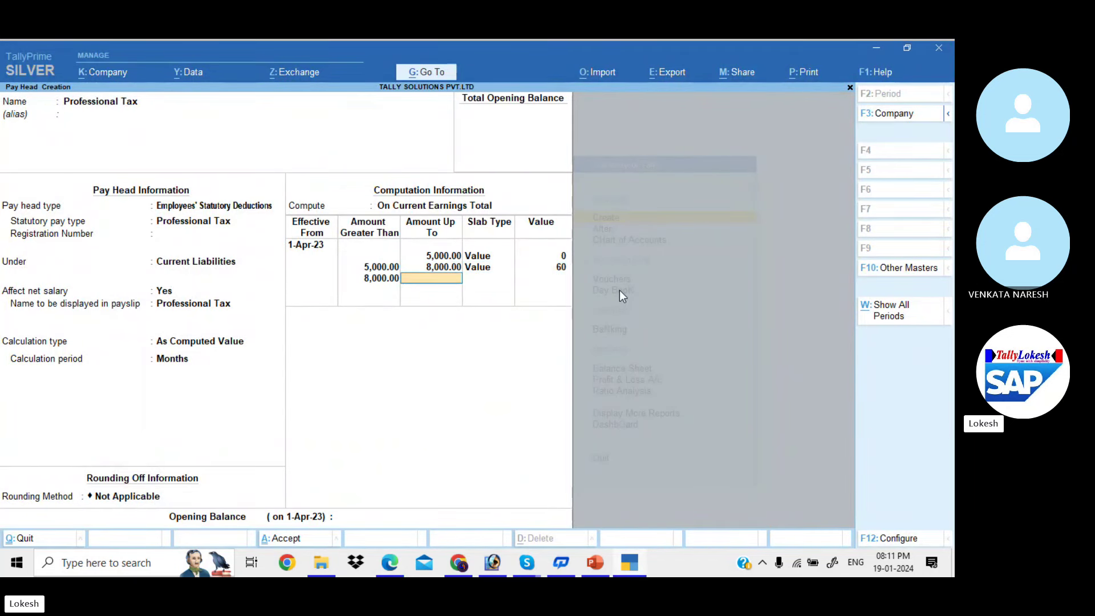
{"action": "key", "text": "alt+Tab"}
{"action": "key", "text": "alt+Tab"}
{"action": "type", "text": "1"}
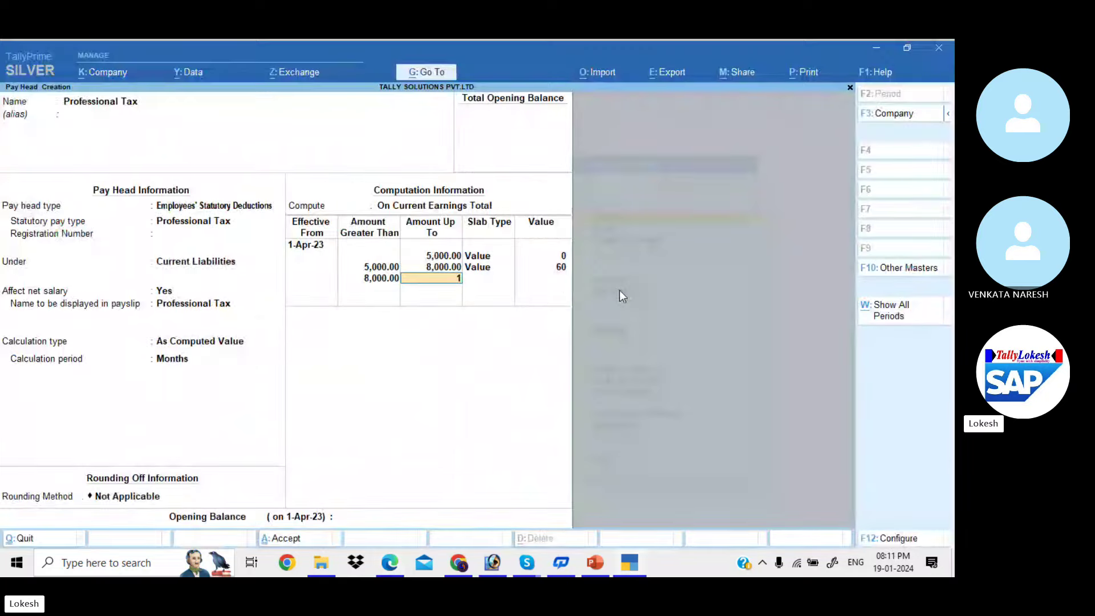
{"action": "type", "text": "0000"}
{"action": "key", "text": "Return"}
{"action": "key", "text": "Down"}
{"action": "key", "text": "Return"}
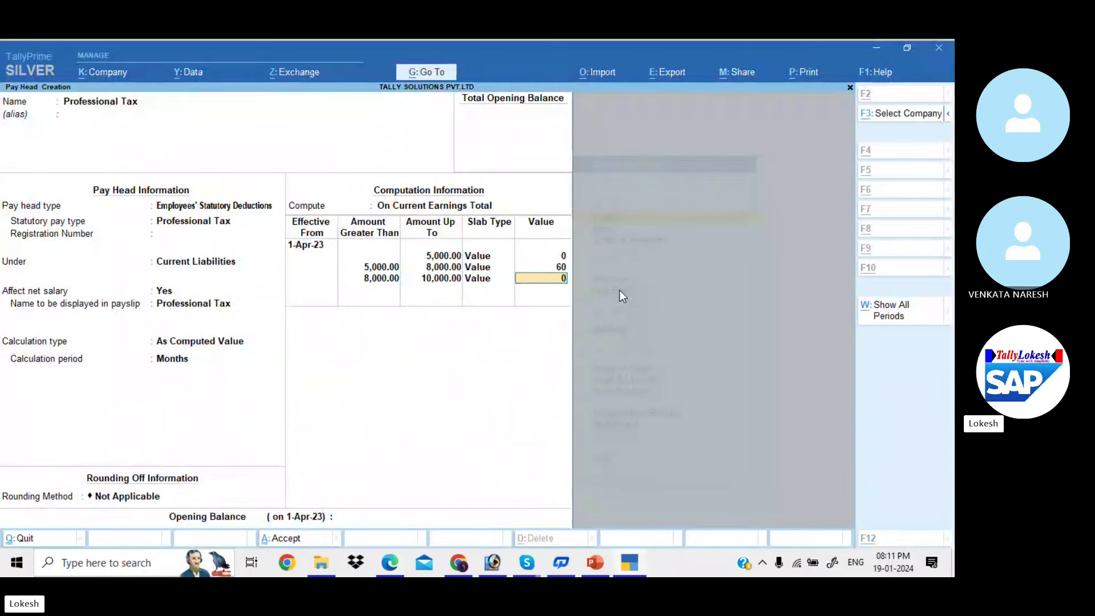
{"action": "key", "text": "alt+Tab"}
{"action": "key", "text": "alt+Tab"}
{"action": "type", "text": "100"}
{"action": "key", "text": "Return"}
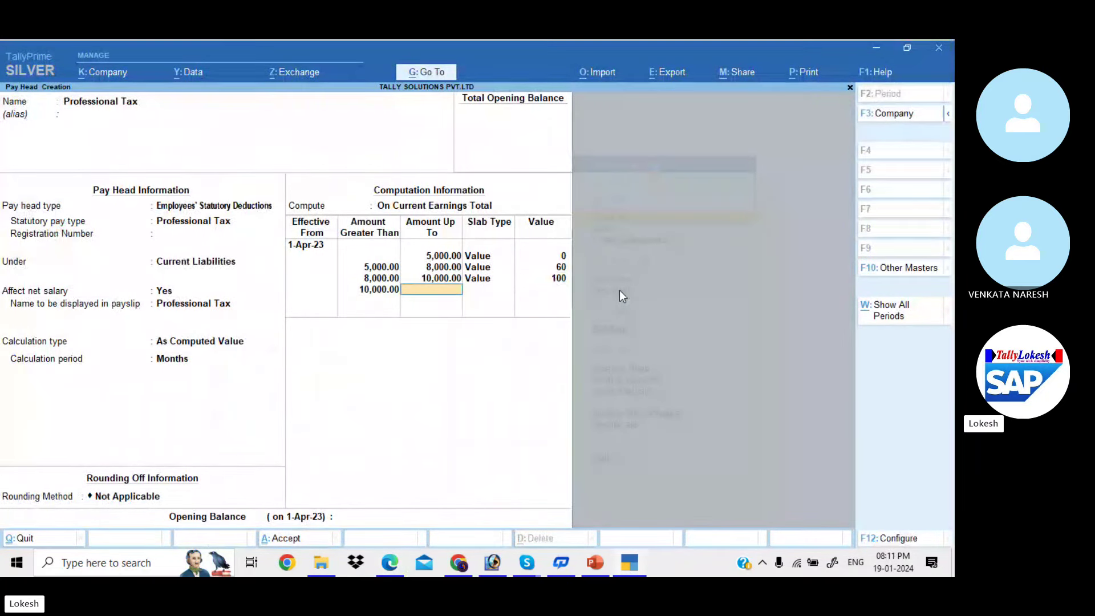
{"action": "key", "text": "alt+Tab"}
{"action": "key", "text": "alt+Tab"}
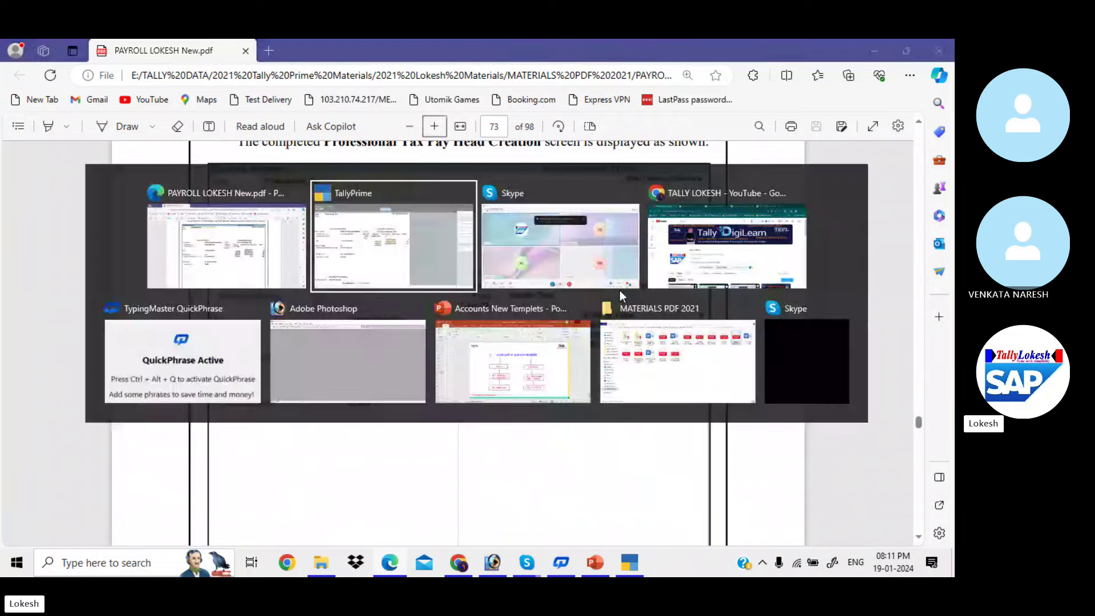
Add the value slab up to 15,000 at 150
{"action": "type", "text": "15000"}
{"action": "key", "text": "Return"}
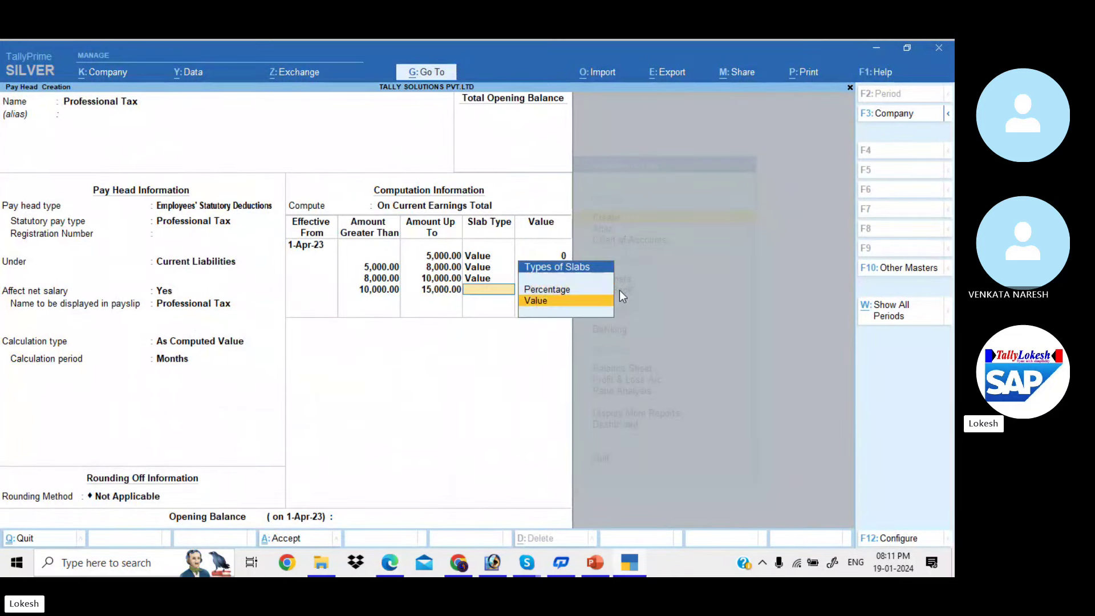
{"action": "key", "text": "Return"}
{"action": "key", "text": "alt+Tab"}
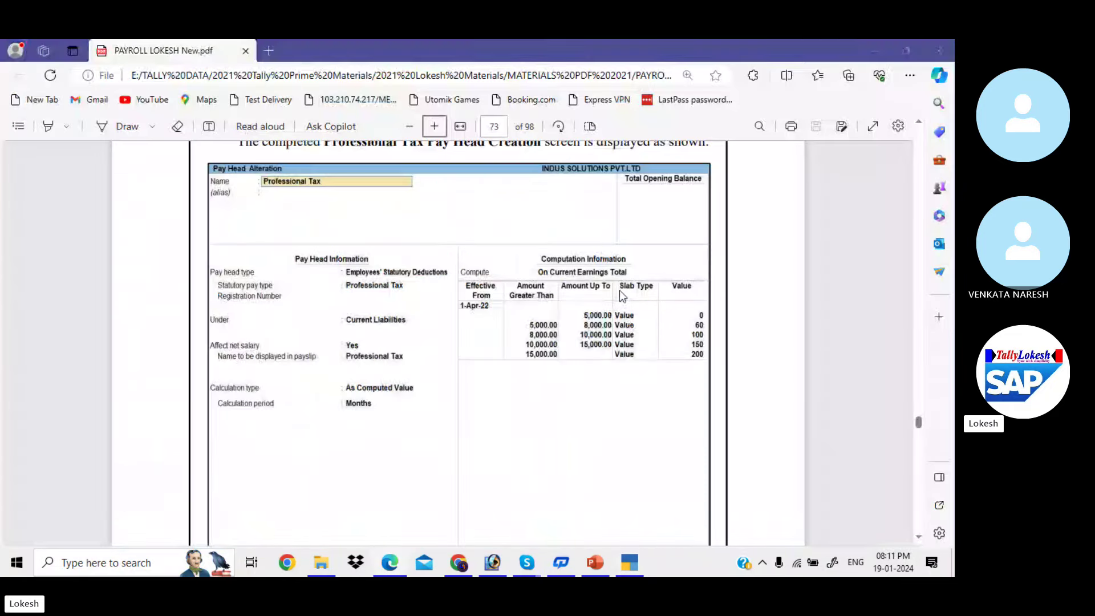
{"action": "key", "text": "alt+Tab"}
{"action": "type", "text": "150"}
{"action": "key", "text": "Return"}
Add the open-ended slab above 15,000 at 200 and save the Professional Tax pay head
{"action": "key", "text": "Return"}
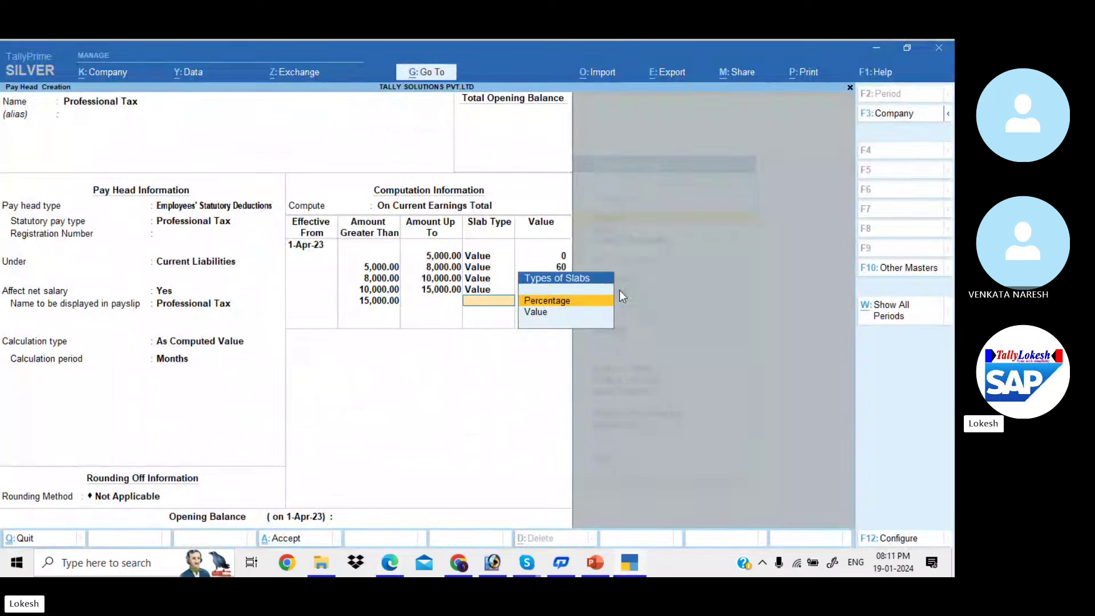
{"action": "key", "text": "Down"}
{"action": "key", "text": "Return"}
{"action": "key", "text": "alt+Tab"}
{"action": "key", "text": "alt+Tab"}
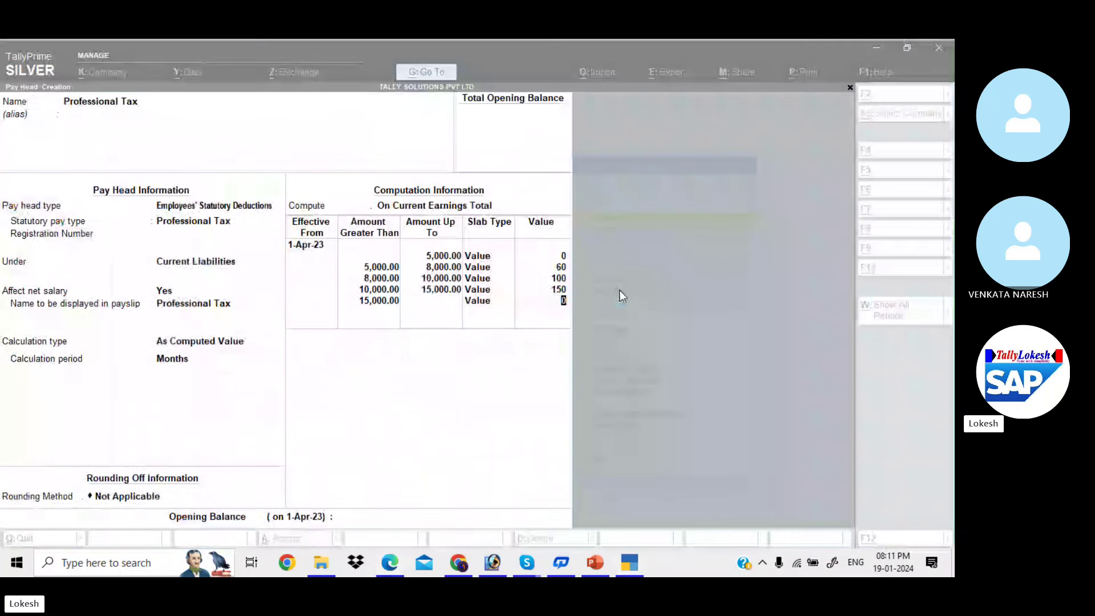
{"action": "type", "text": "200"}
{"action": "key", "text": "Return"}
{"action": "key", "text": "Return"}
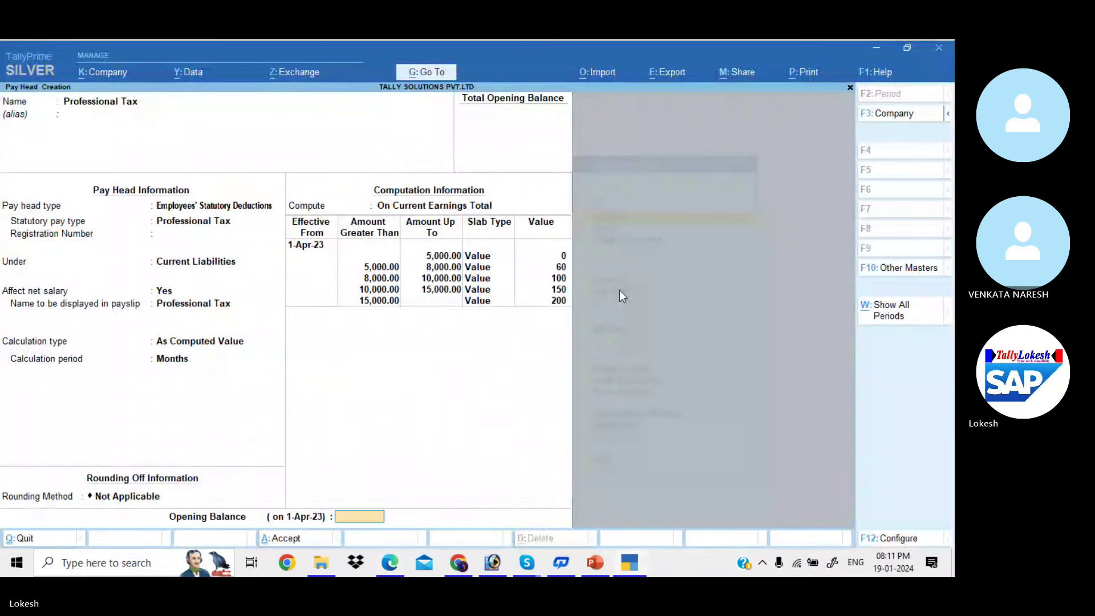
{"action": "key", "text": "Return"}
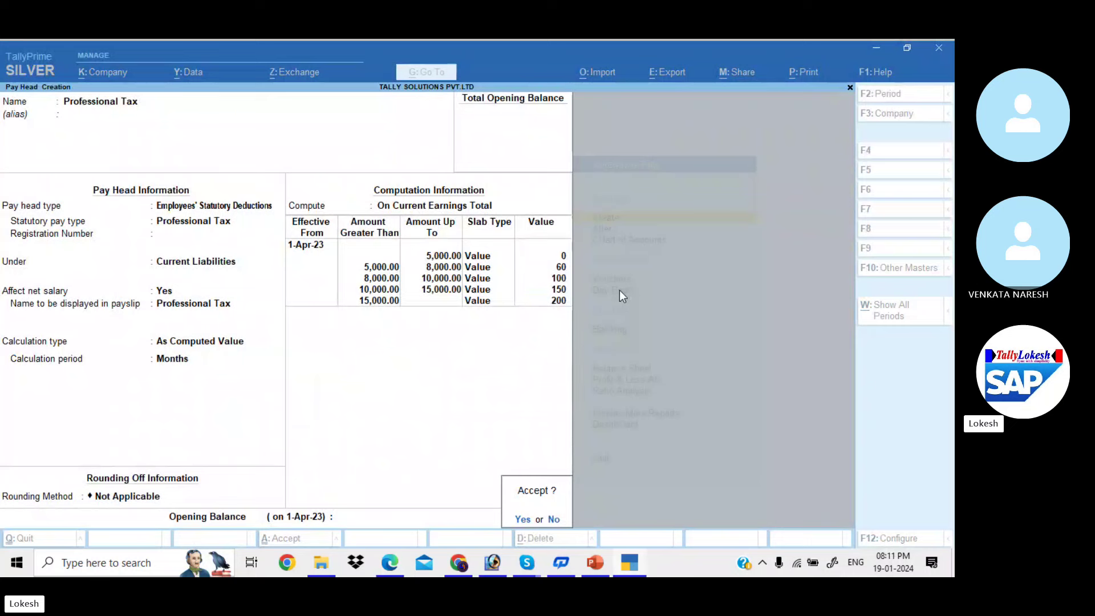
{"action": "key", "text": "Return"}
Scroll the payroll PDF to the Gratuity Pay Head Creation page
{"action": "key", "text": "alt+Tab"}
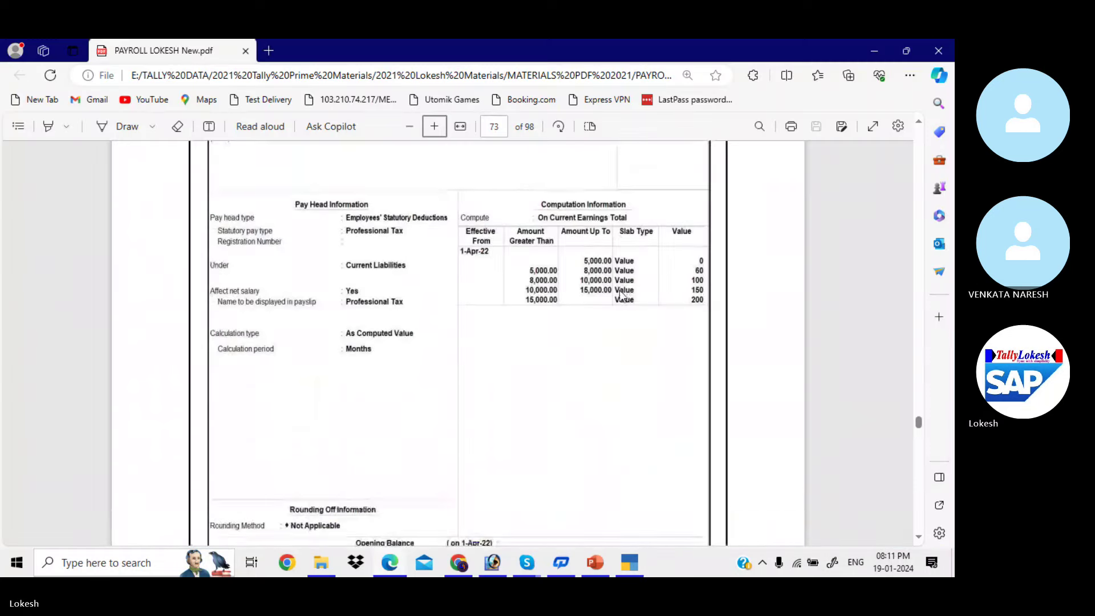
{"action": "scroll", "coordinate": [621, 295], "scroll_direction": "down", "scroll_amount": 10}
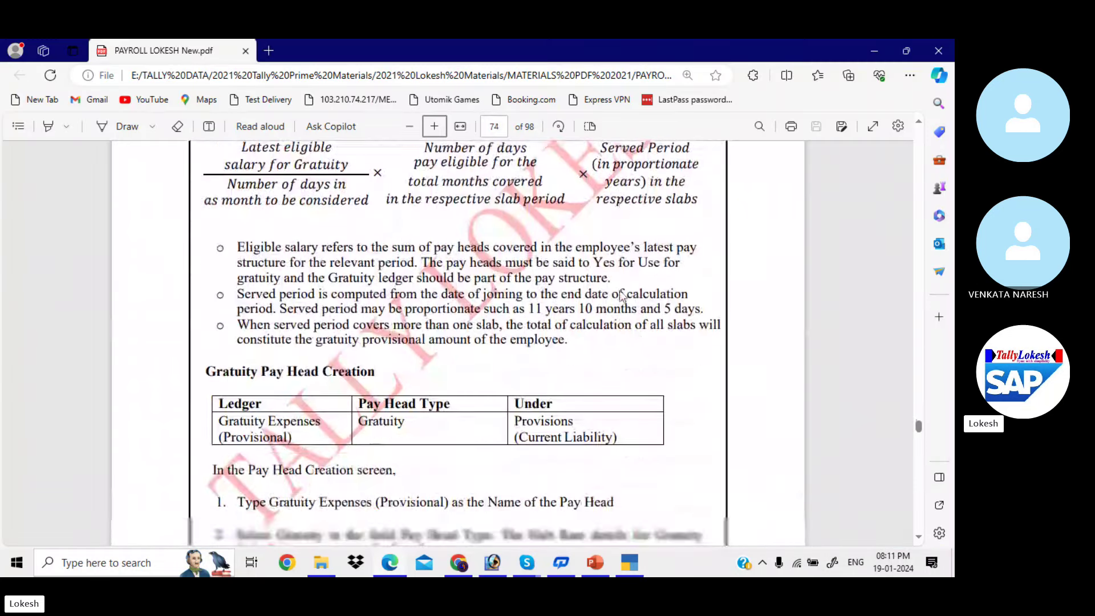
{"action": "scroll", "coordinate": [621, 295], "scroll_direction": "down", "scroll_amount": 3}
Name the new pay head Gratuity and move on to its type
{"action": "key", "text": "alt+Tab"}
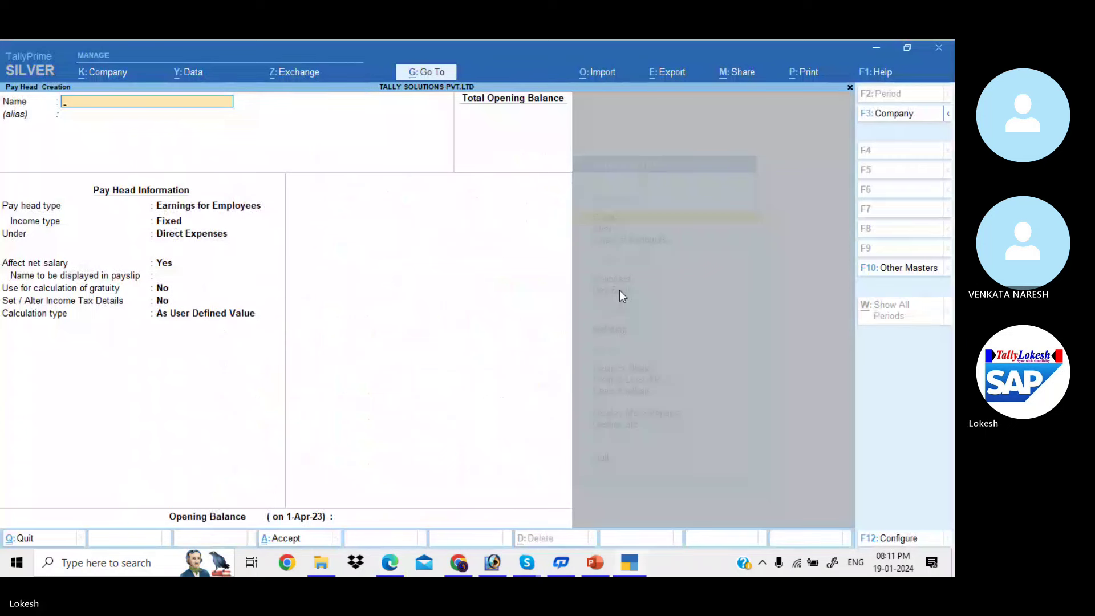
{"action": "type", "text": "Gra"}
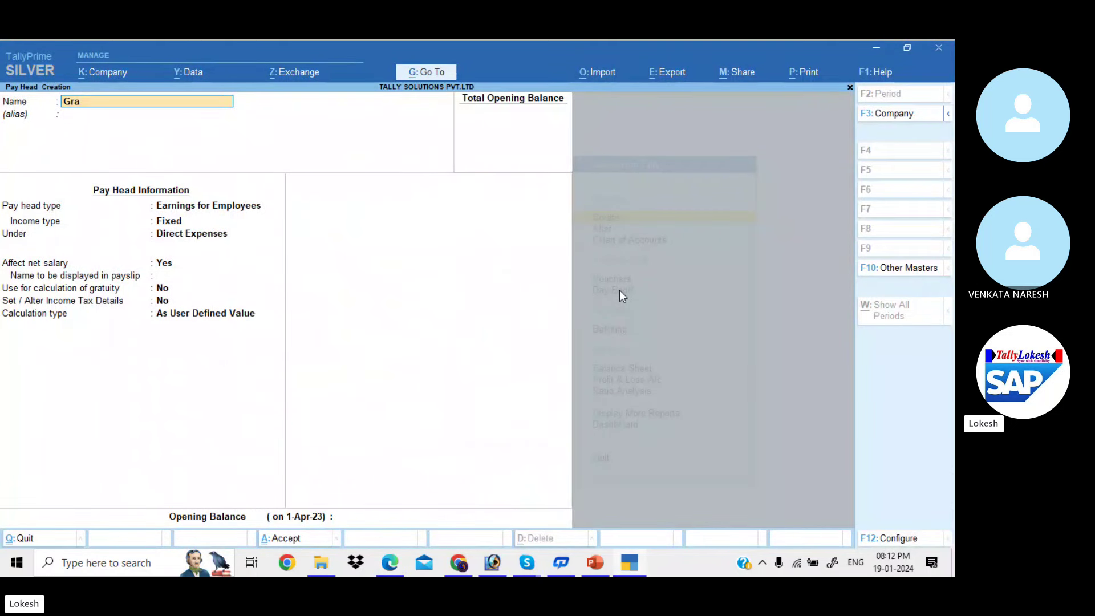
{"action": "type", "text": "tuity"}
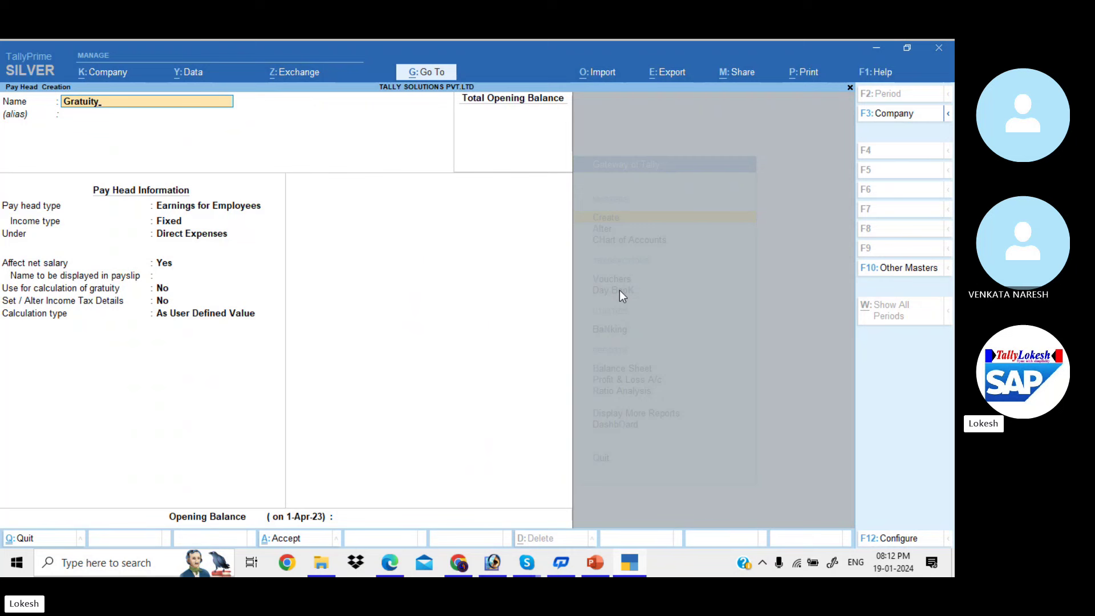
{"action": "key", "text": "Return"}
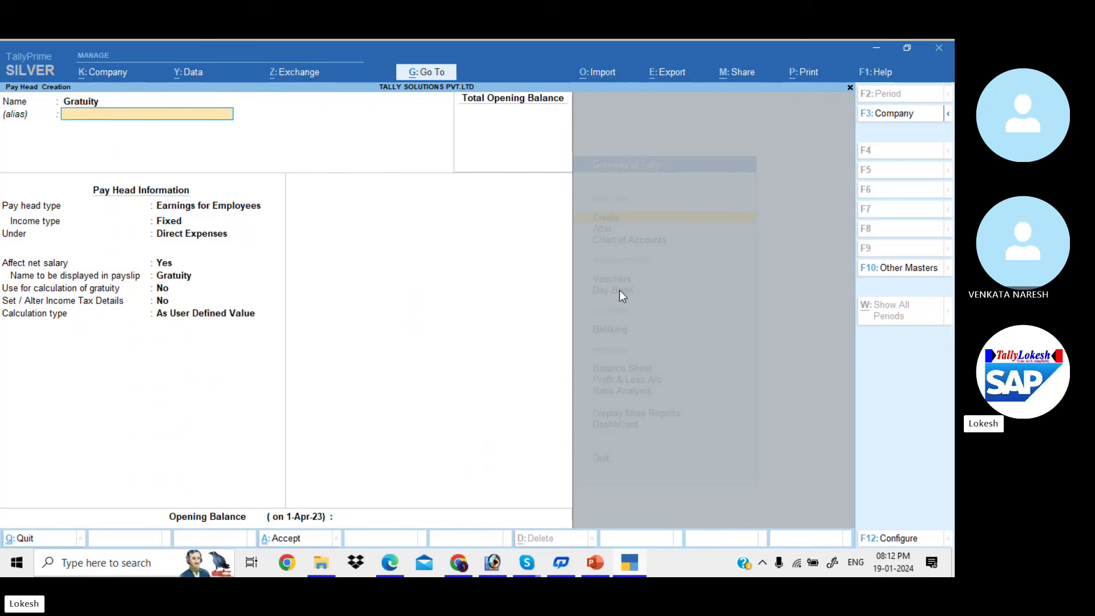
{"action": "key", "text": "Return"}
Set the type to Gratuity with 26 days per month and a 1–60 month slab of 0 days
{"action": "key", "text": "Down"}
{"action": "key", "text": "Down"}
{"action": "key", "text": "Down"}
{"action": "key", "text": "Down"}
{"action": "key", "text": "Return"}
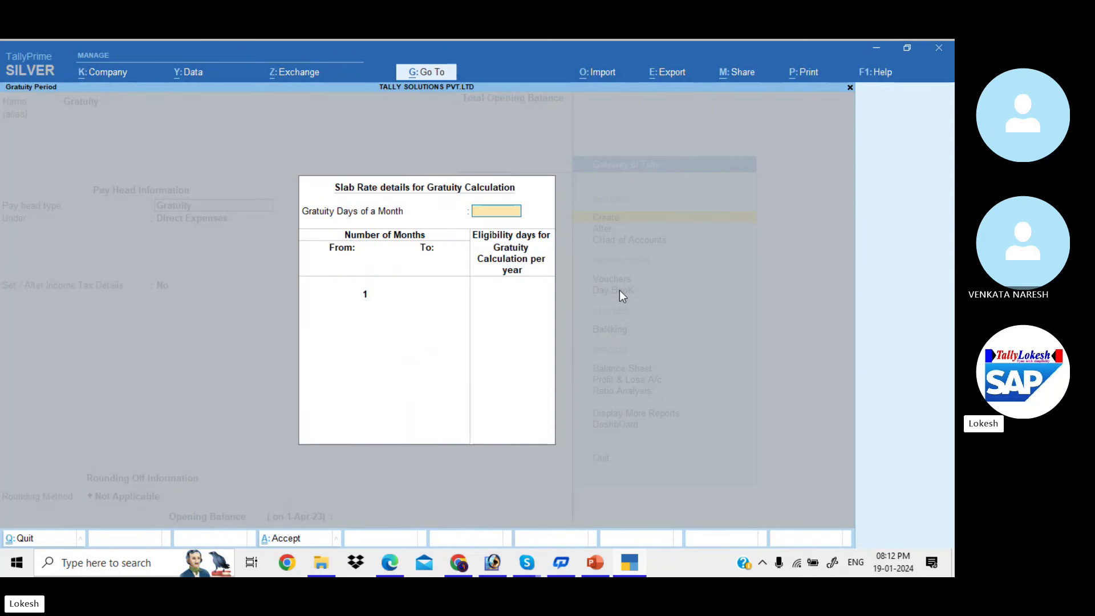
{"action": "type", "text": "26"}
{"action": "key", "text": "Return"}
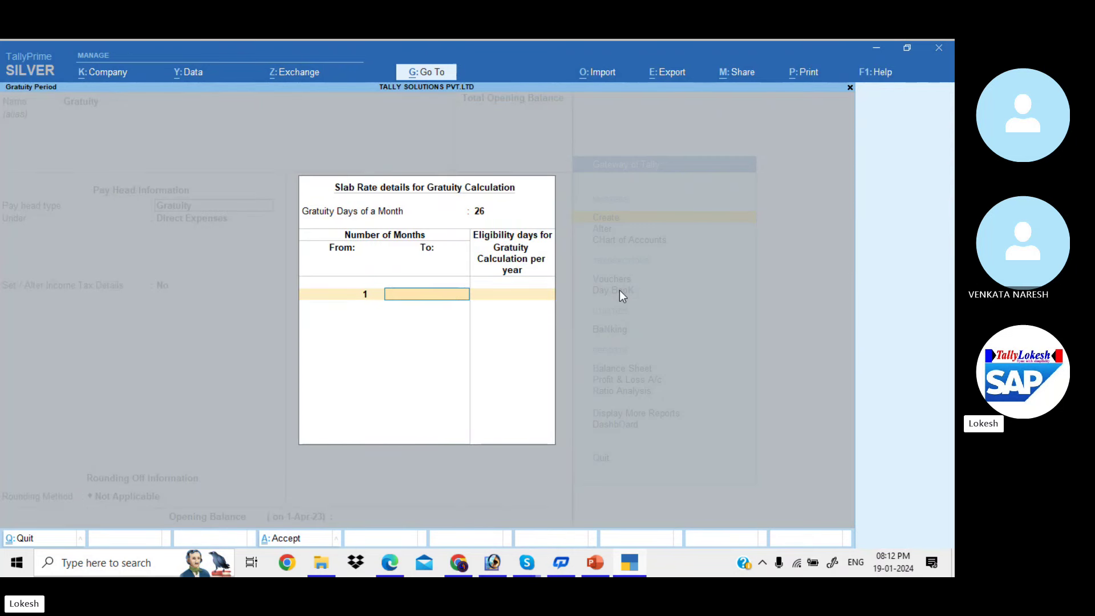
{"action": "key", "text": "Return"}
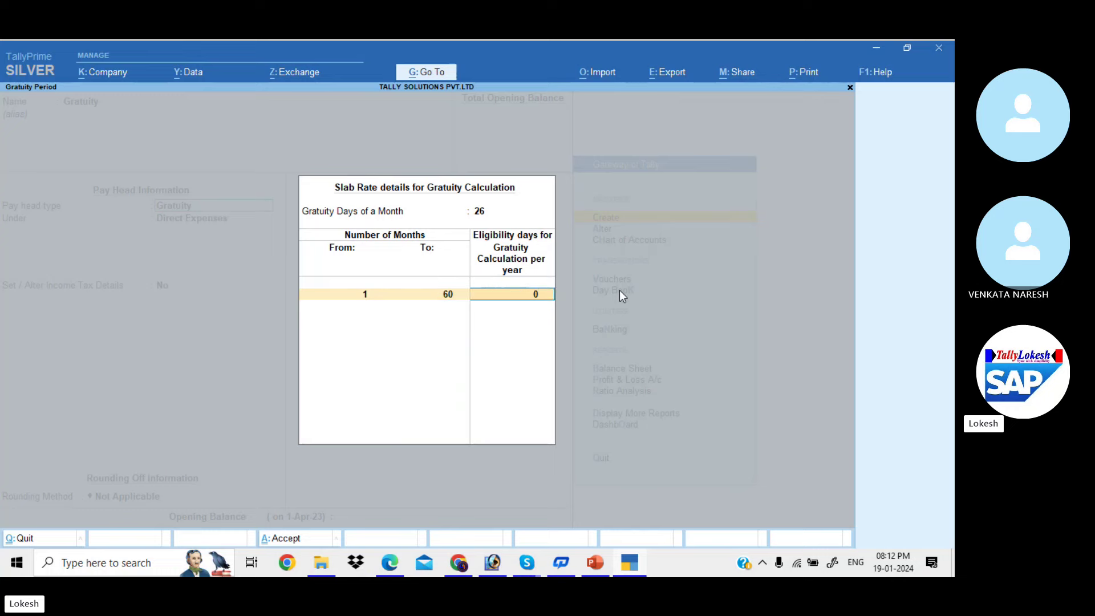
{"action": "key", "text": "alt+Tab"}
{"action": "scroll", "coordinate": [621, 295], "scroll_direction": "down", "scroll_amount": 10}
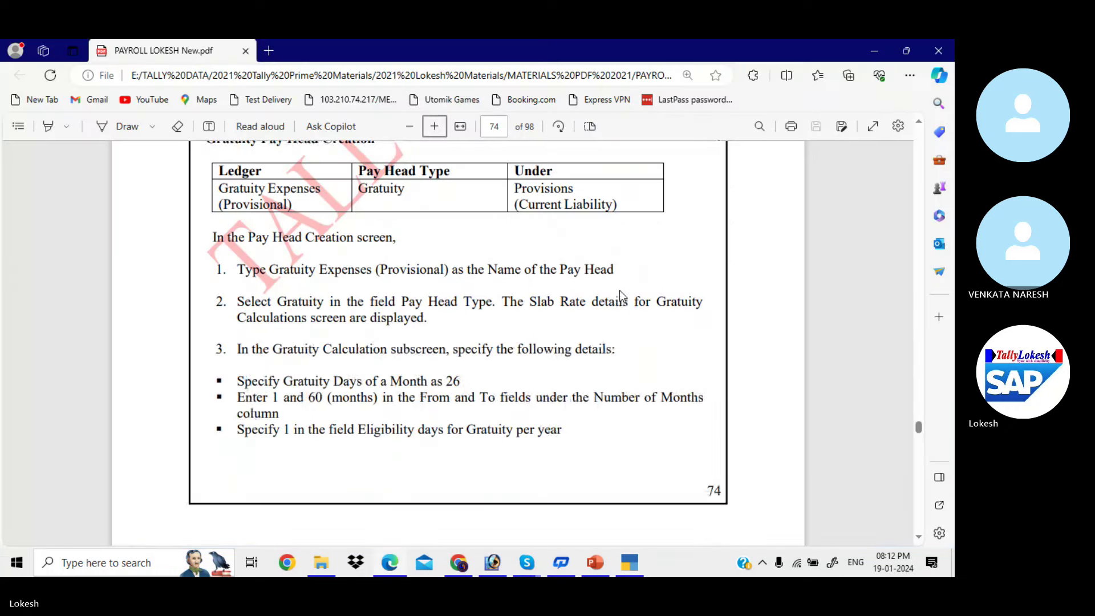
{"action": "scroll", "coordinate": [621, 295], "scroll_direction": "down", "scroll_amount": 1}
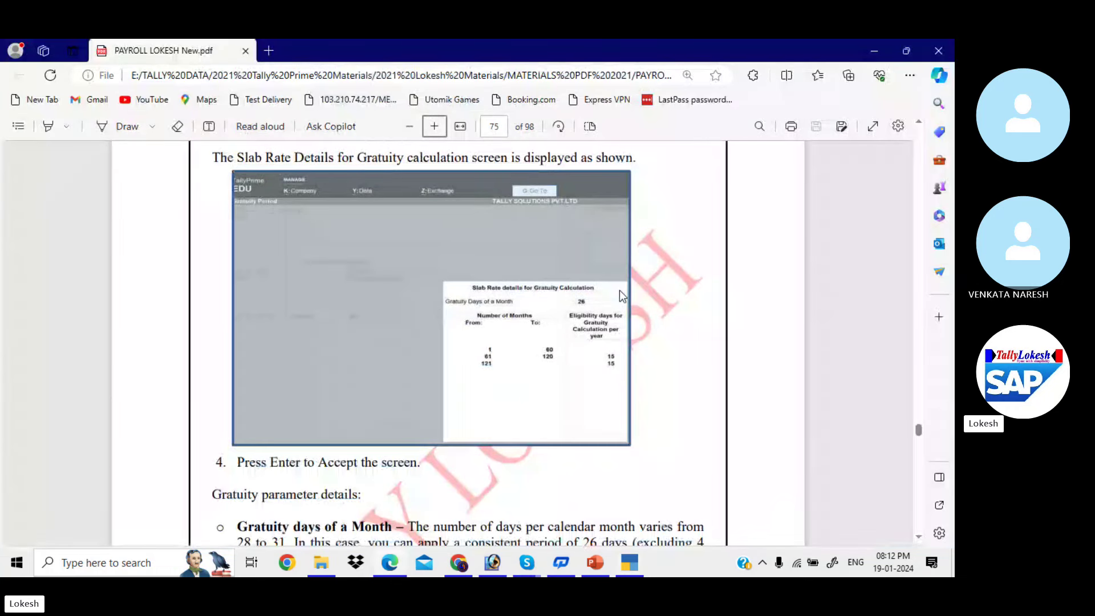
{"action": "key", "text": "alt+Tab"}
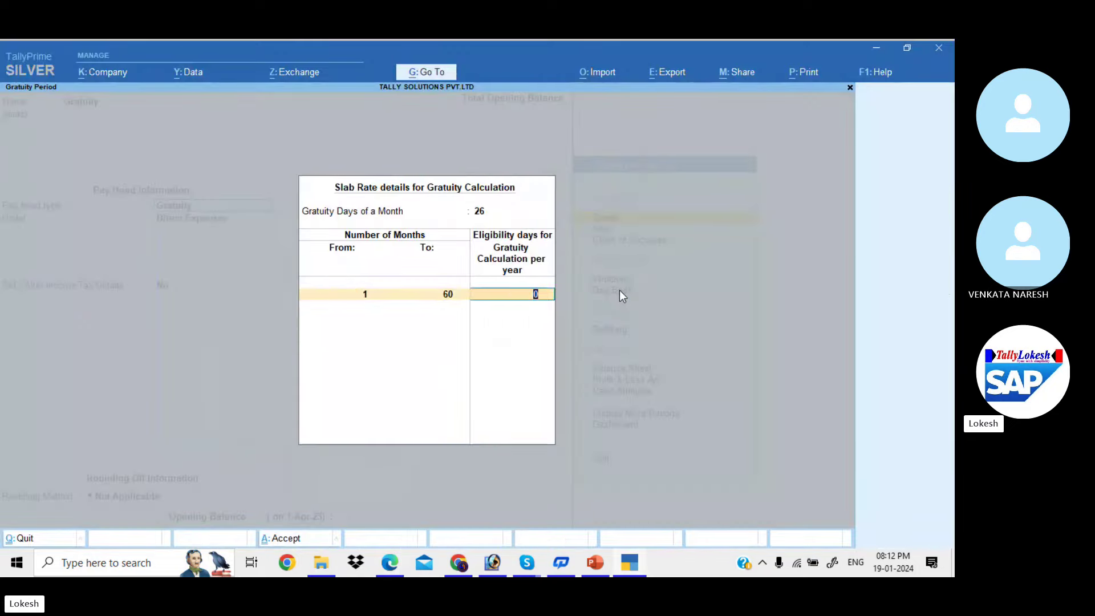
{"action": "key", "text": "Return"}
Add slabs 61–120 months at 15 days and 121+ months at 15 days
{"action": "type", "text": "120"}
{"action": "key", "text": "Return"}
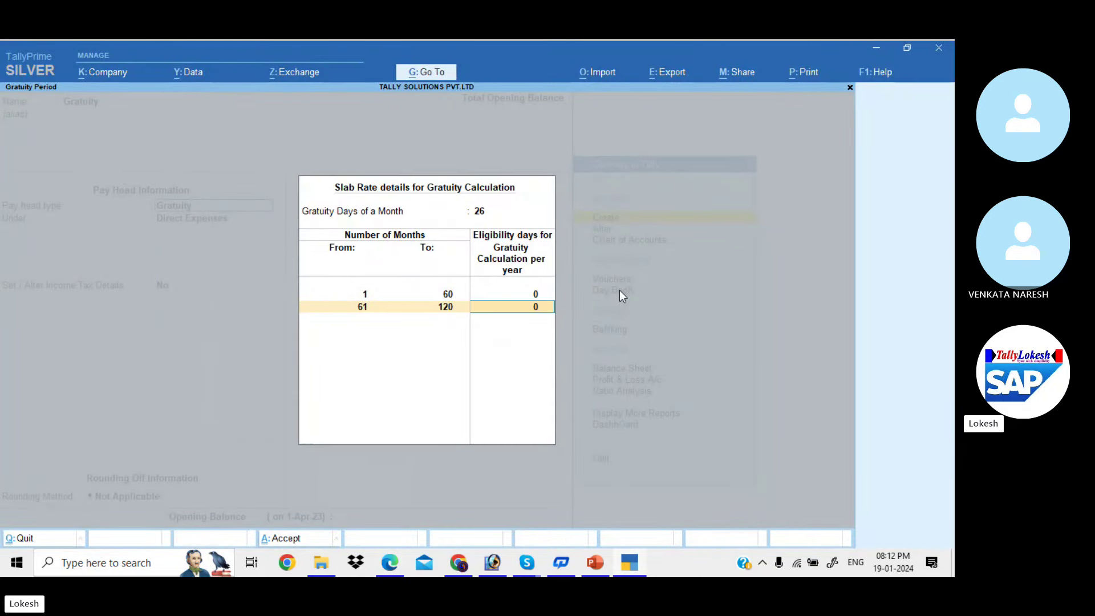
{"action": "key", "text": "alt+Tab"}
{"action": "key", "text": "alt+Tab"}
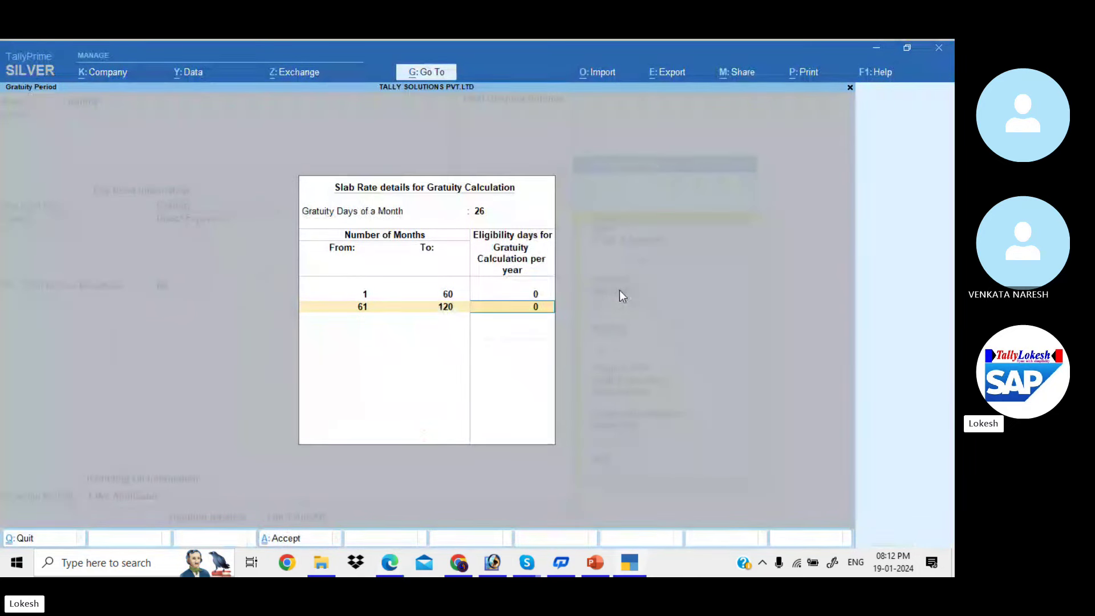
{"action": "type", "text": "15"}
{"action": "key", "text": "Return"}
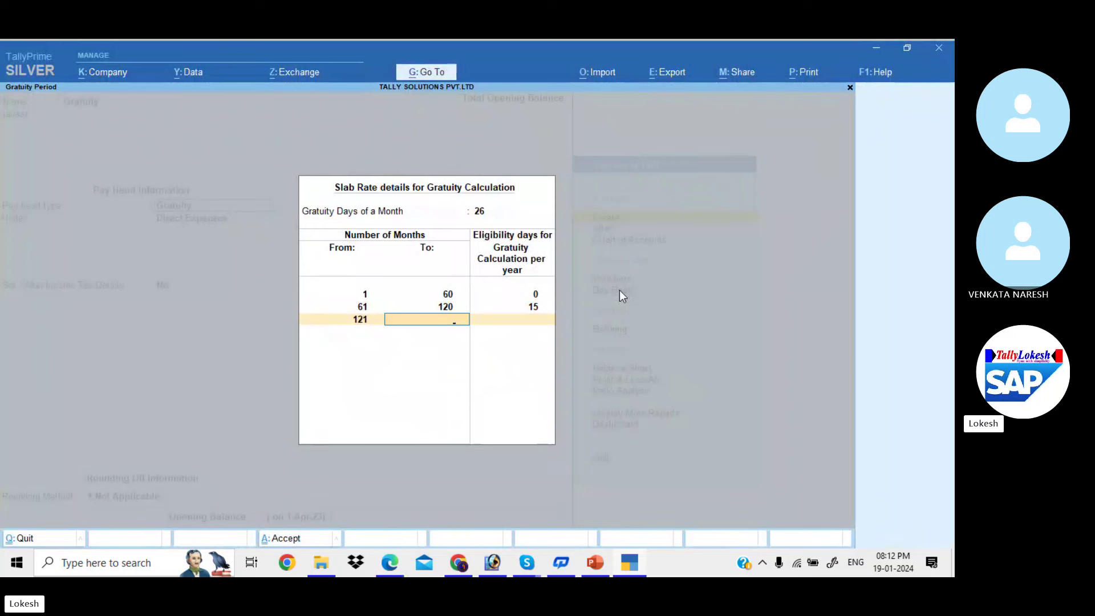
{"action": "key", "text": "Return"}
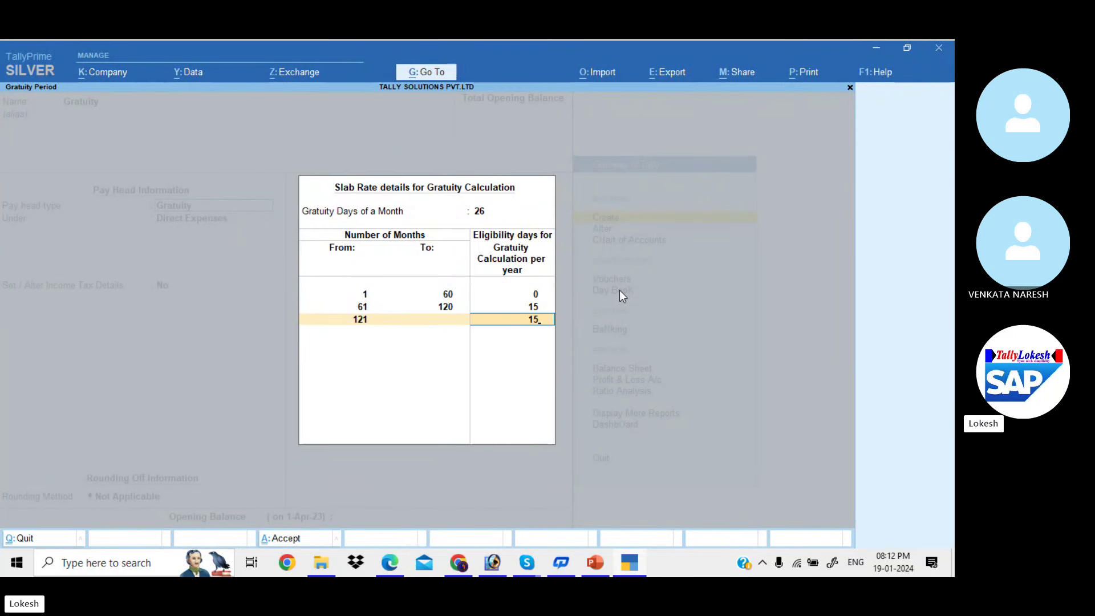
Accept the slab rates, place Gratuity under Current Liabilities, and save it
{"action": "key", "text": "Escape"}
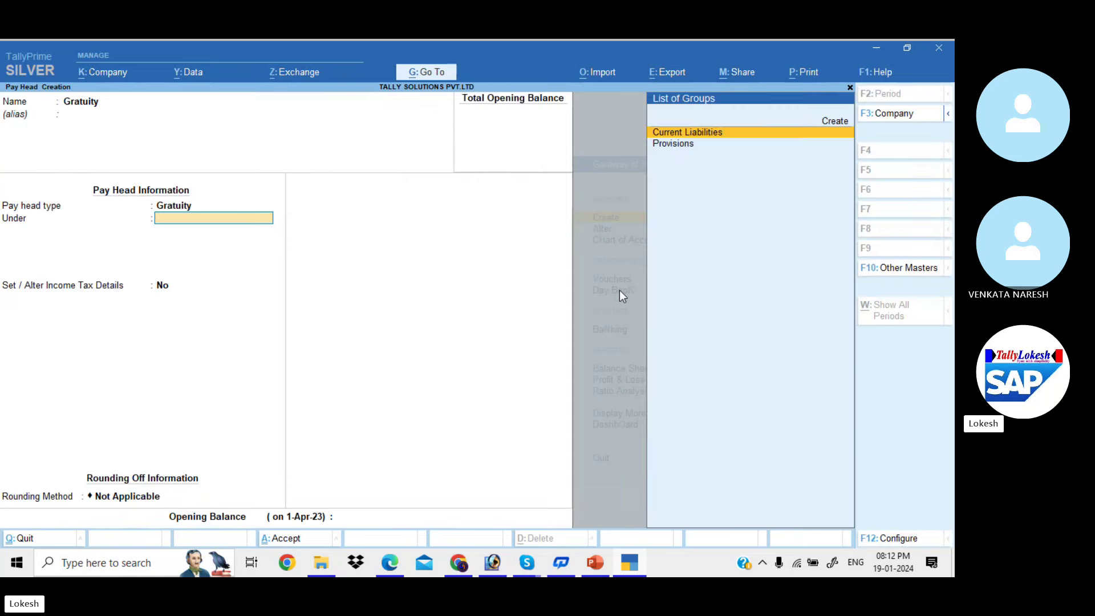
{"action": "key", "text": "Return"}
{"action": "key", "text": "Return"}
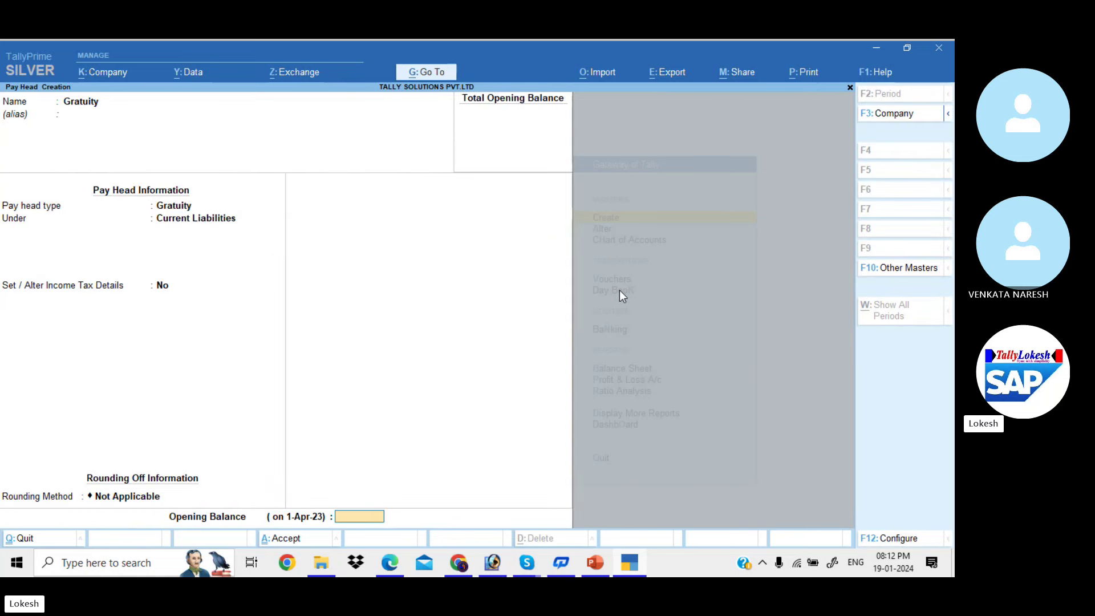
{"action": "key", "text": "Return"}
{"action": "key", "text": "y"}
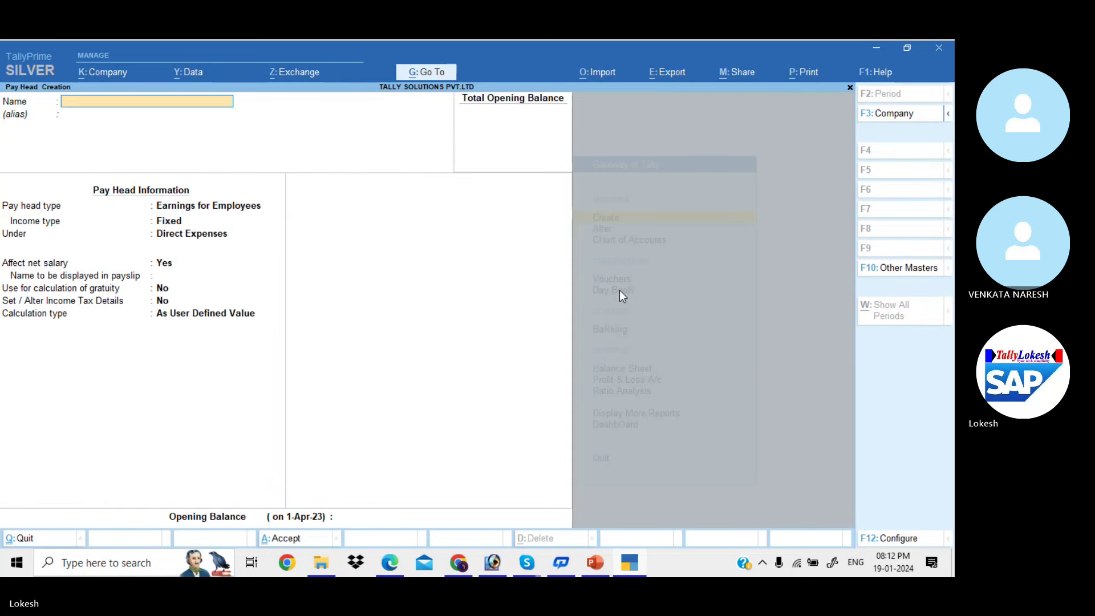
{"action": "key", "text": "alt+Tab"}
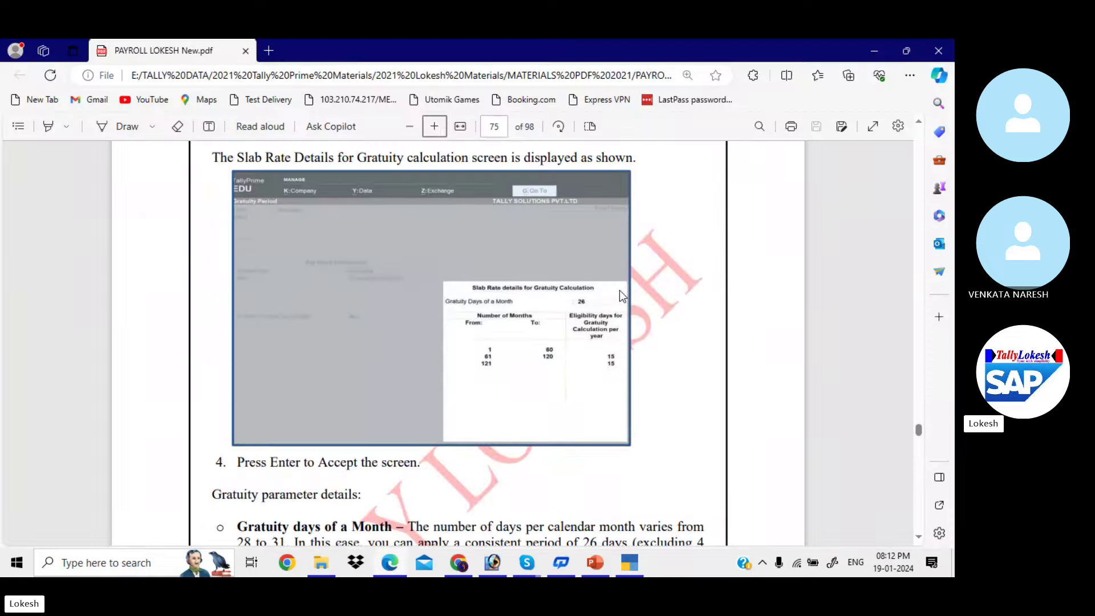
{"action": "scroll", "coordinate": [621, 296], "scroll_direction": "down", "scroll_amount": 1}
{"action": "scroll", "coordinate": [622, 296], "scroll_direction": "down", "scroll_amount": 10}
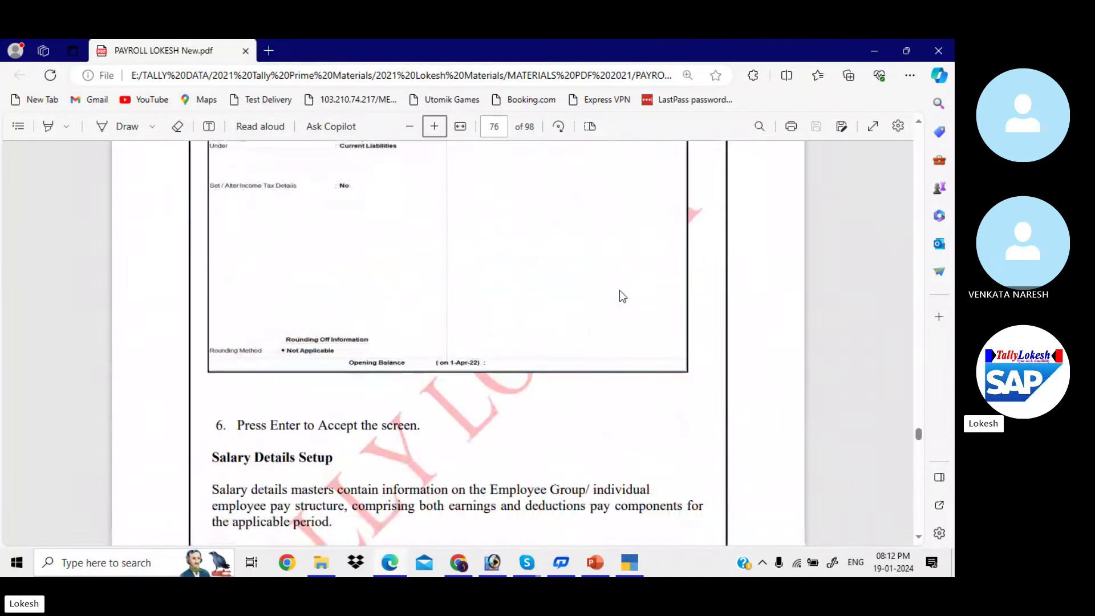
{"action": "scroll", "coordinate": [621, 295], "scroll_direction": "down", "scroll_amount": 10}
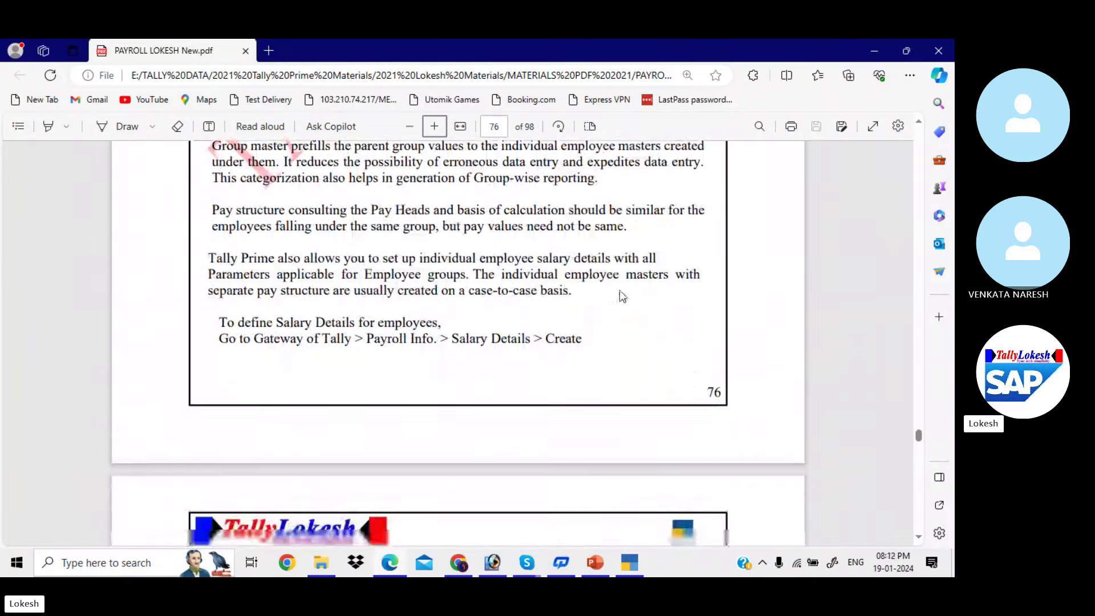
{"action": "scroll", "coordinate": [622, 295], "scroll_direction": "down", "scroll_amount": 2}
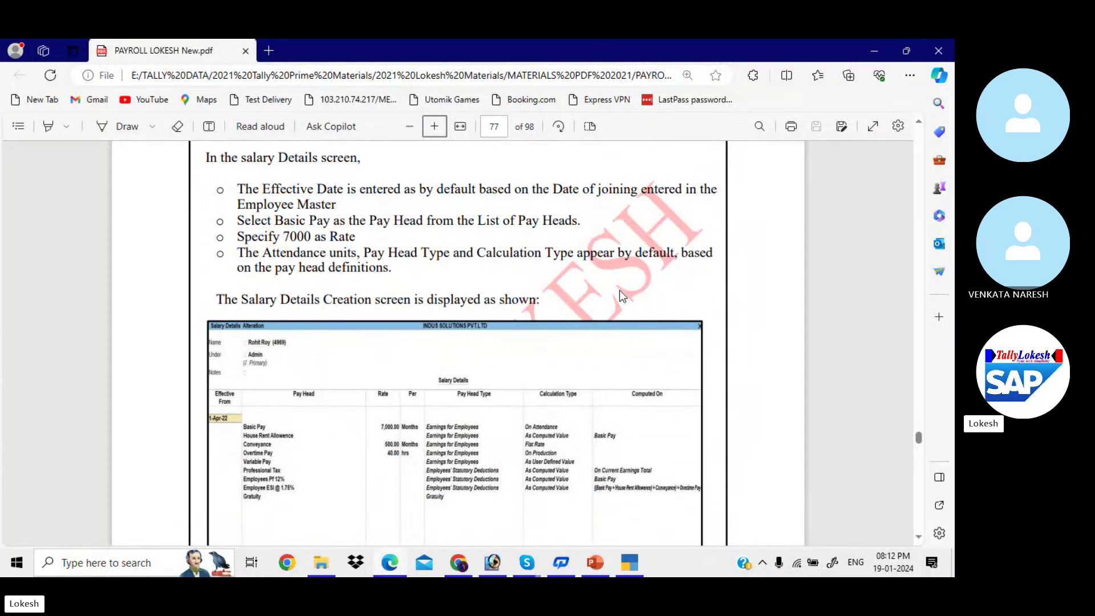
{"action": "scroll", "coordinate": [621, 295], "scroll_direction": "down", "scroll_amount": 2}
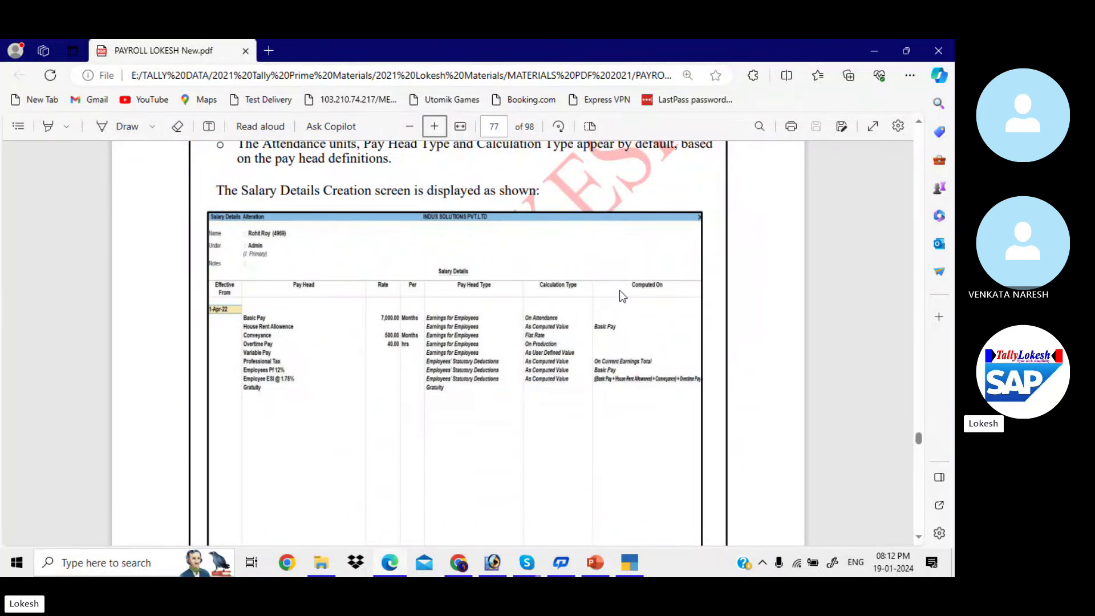
{"action": "scroll", "coordinate": [622, 295], "scroll_direction": "down", "scroll_amount": 12}
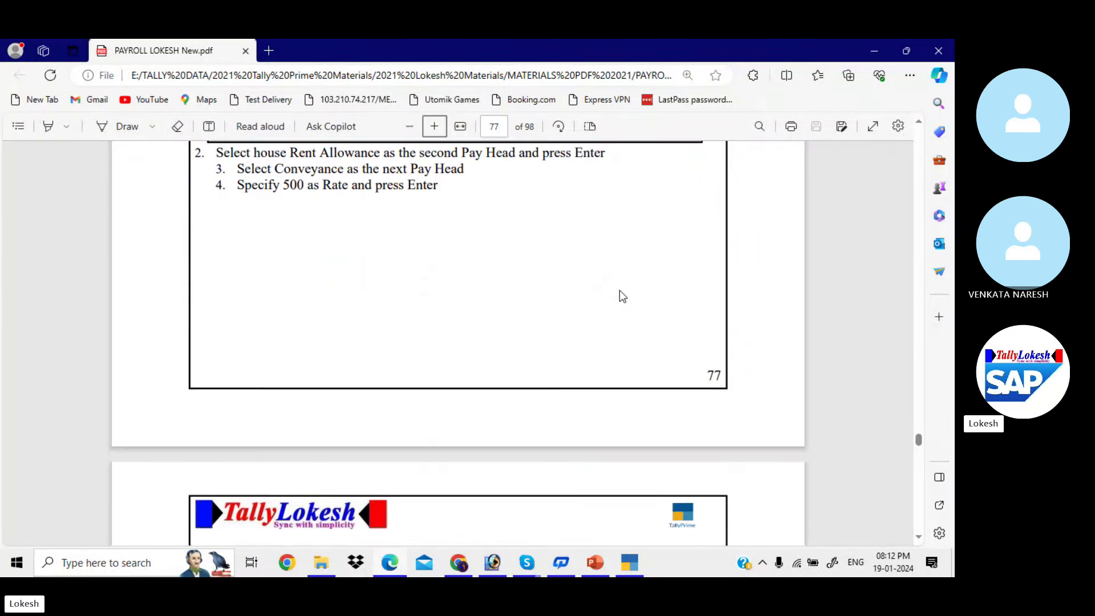
{"action": "scroll", "coordinate": [622, 296], "scroll_direction": "down", "scroll_amount": 15}
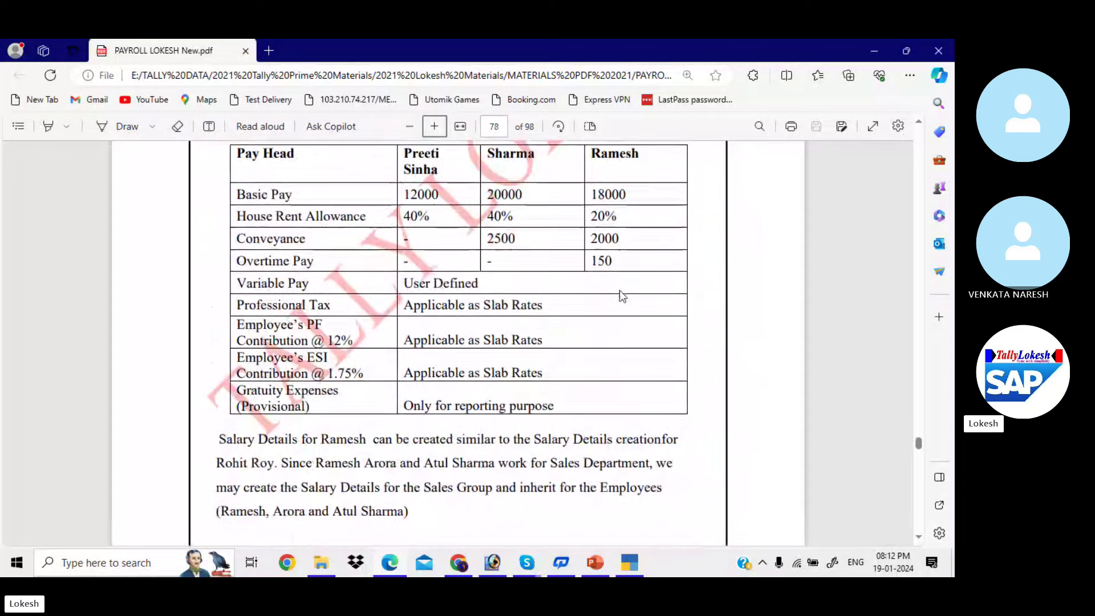
{"action": "scroll", "coordinate": [621, 295], "scroll_direction": "down", "scroll_amount": 15}
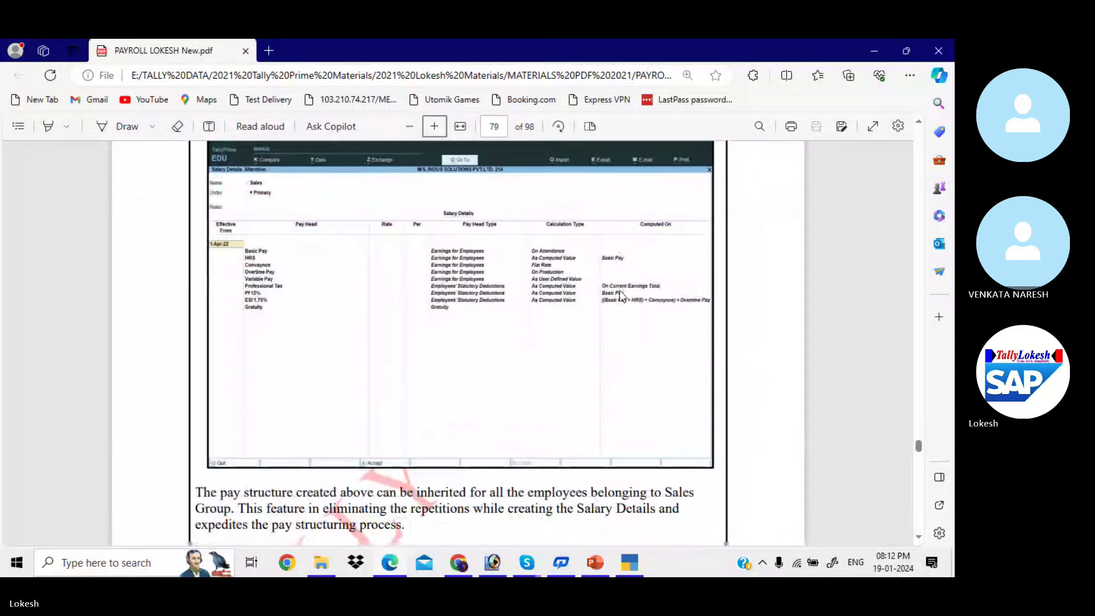
{"action": "key", "text": "alt+Tab"}
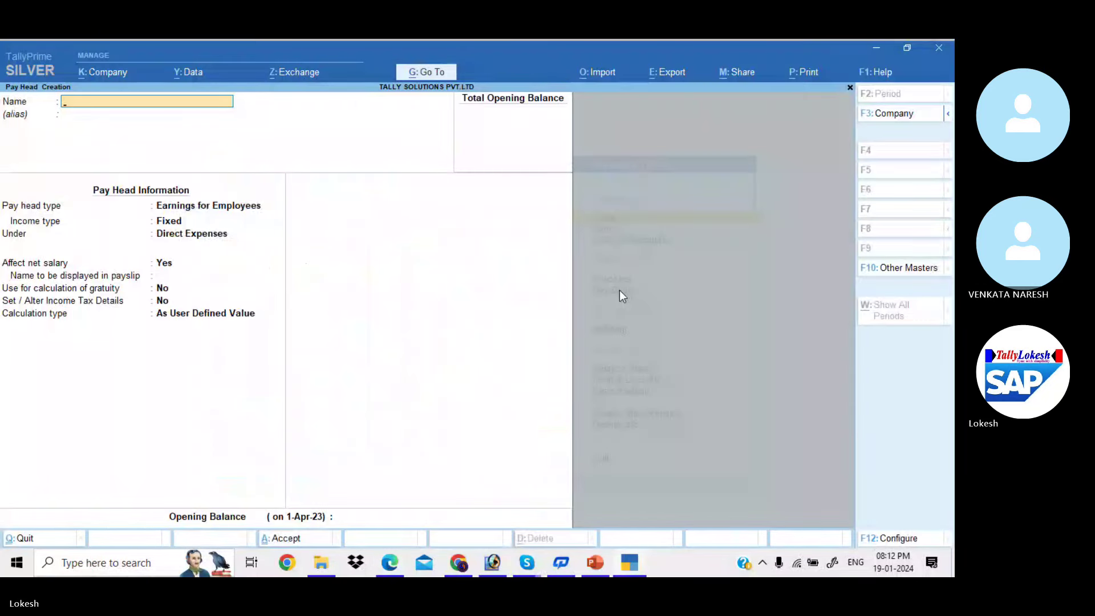
Quit the blank pay head form and open Define Salary for the Sales group effective 1-Apr-23
{"action": "key", "text": "Escape"}
{"action": "key", "text": "y"}
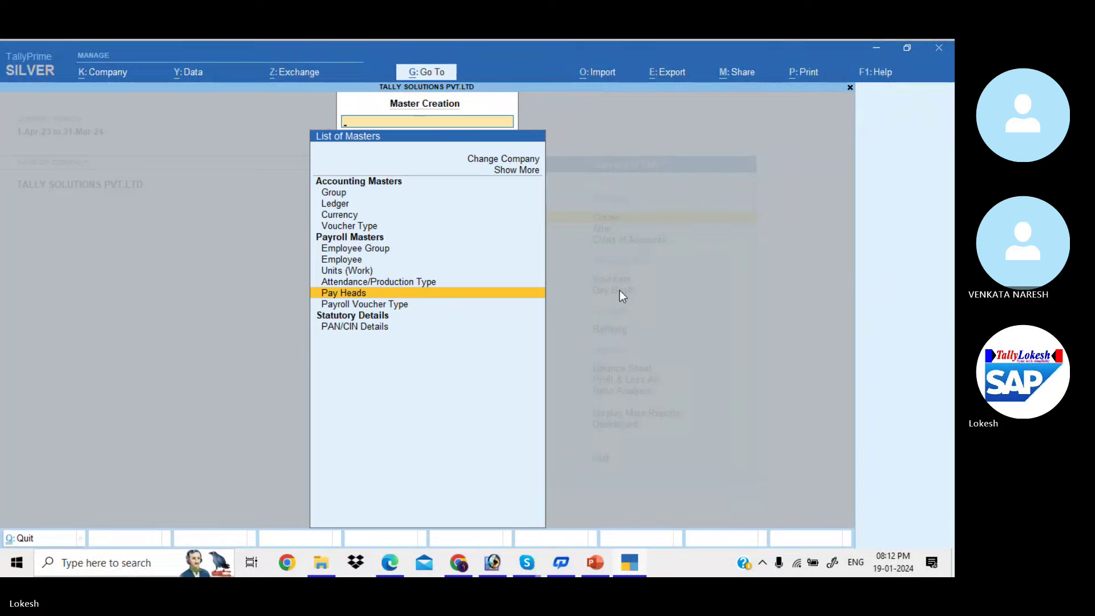
{"action": "key", "text": "Escape"}
{"action": "key", "text": "Down"}
{"action": "key", "text": "Return"}
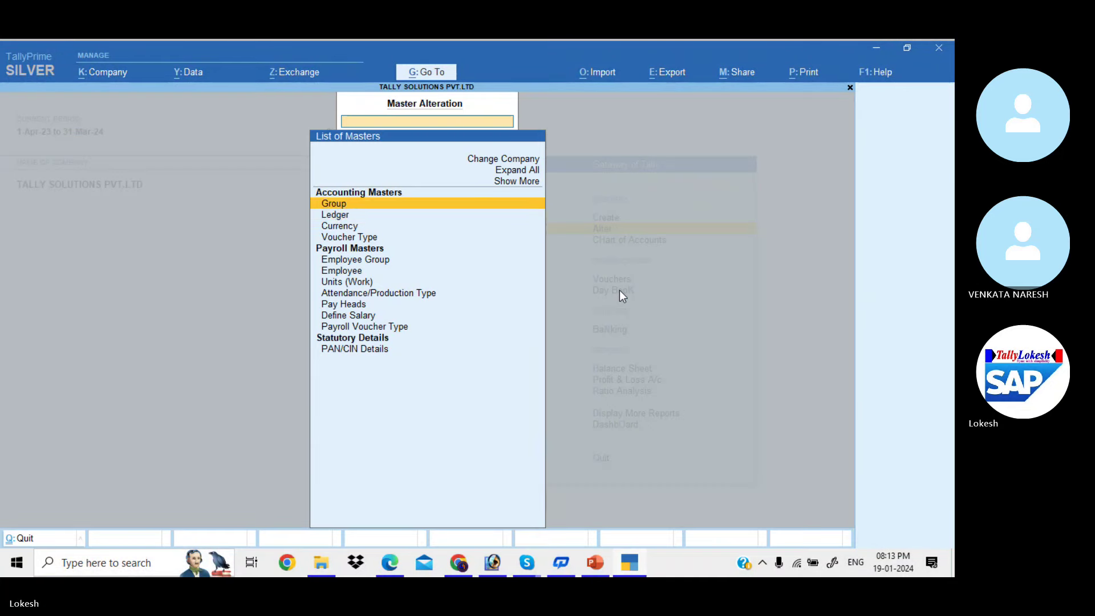
{"action": "key", "text": "Down"}
{"action": "key", "text": "Down"}
{"action": "key", "text": "Down"}
{"action": "key", "text": "Down"}
{"action": "key", "text": "Down"}
{"action": "key", "text": "Down"}
{"action": "key", "text": "Down"}
{"action": "key", "text": "Down"}
{"action": "key", "text": "Down"}
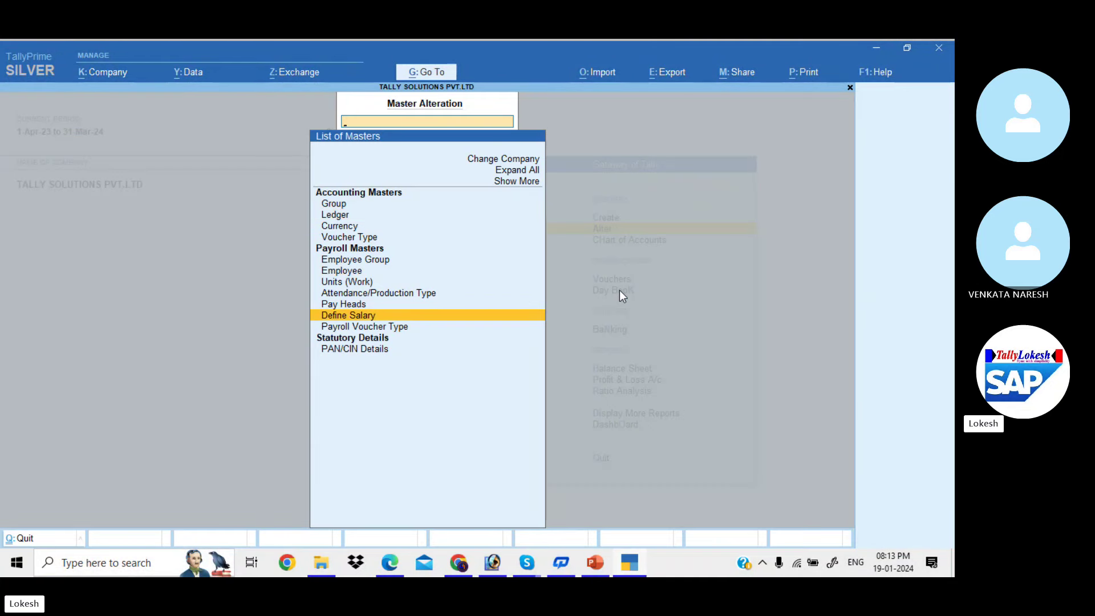
{"action": "key", "text": "Return"}
{"action": "key", "text": "Down"}
{"action": "key", "text": "Down"}
{"action": "key", "text": "Down"}
{"action": "key", "text": "Down"}
{"action": "key", "text": "Down"}
{"action": "key", "text": "Down"}
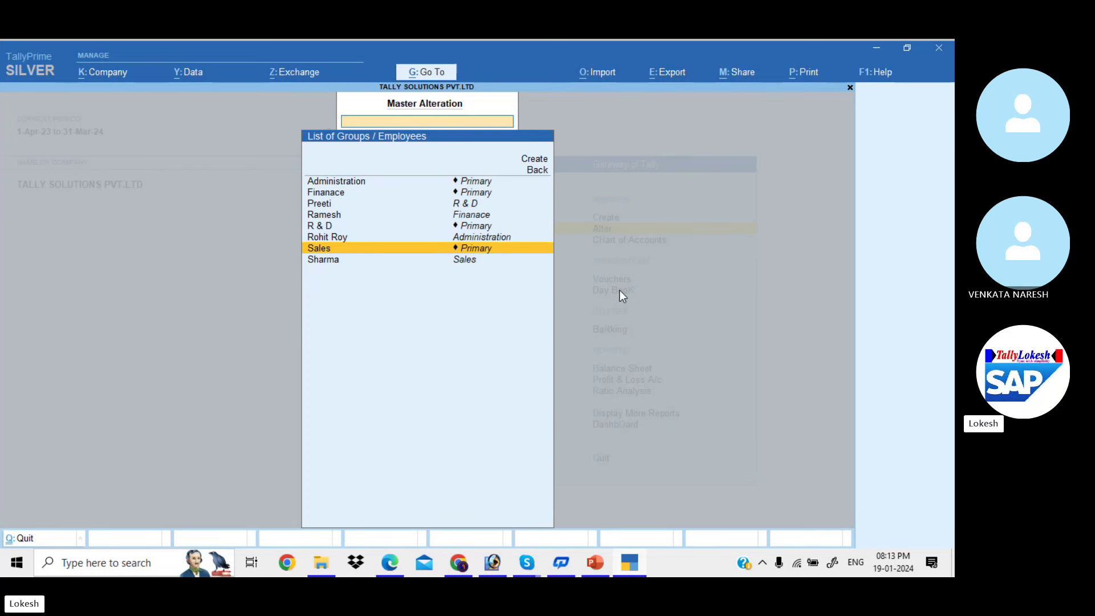
{"action": "key", "text": "Return"}
{"action": "type", "text": "1-4"}
{"action": "key", "text": "Return"}
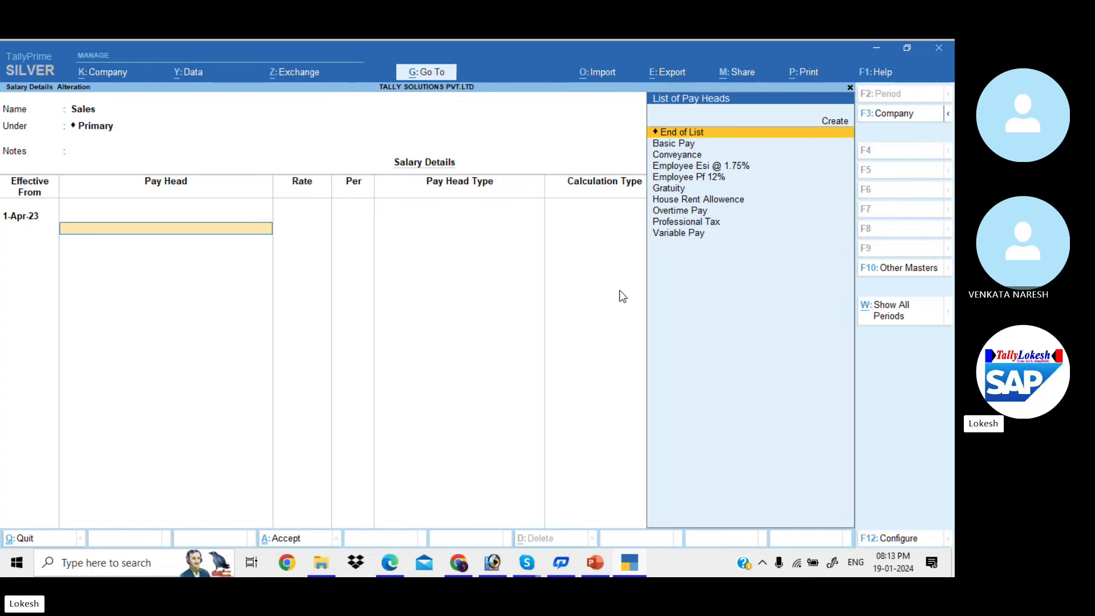
Add Basic Pay, House Rent Allowence, Conveyance and Overtime Pay to the Sales structure
{"action": "key", "text": "Up"}
{"action": "key", "text": "Down"}
{"action": "key", "text": "Down"}
{"action": "key", "text": "Return"}
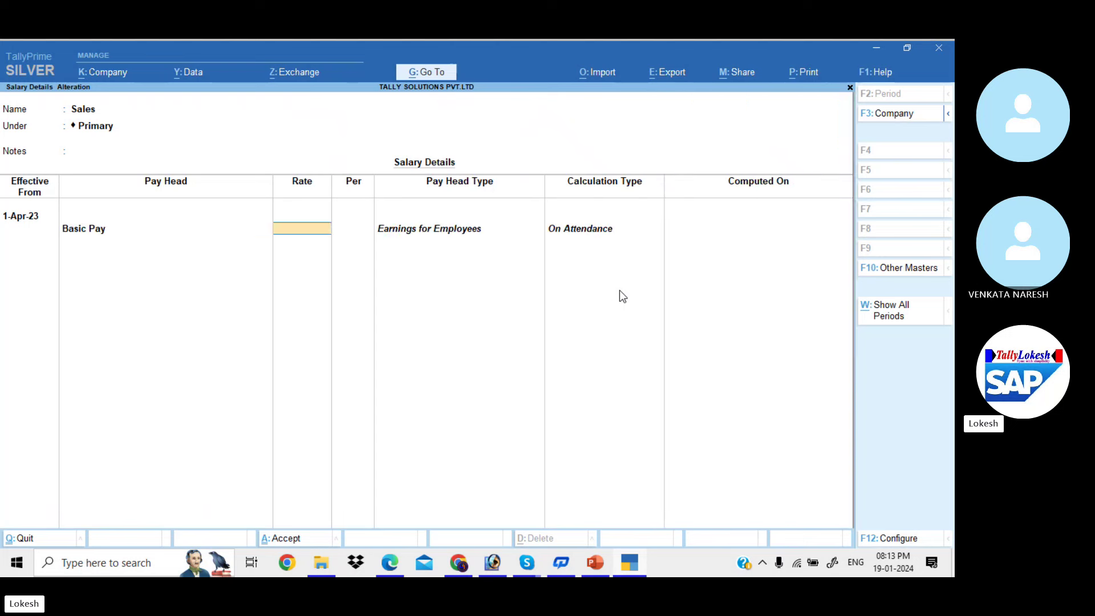
{"action": "key", "text": "Return"}
{"action": "key", "text": "Down"}
{"action": "key", "text": "Down"}
{"action": "key", "text": "Down"}
{"action": "key", "text": "Down"}
{"action": "key", "text": "Down"}
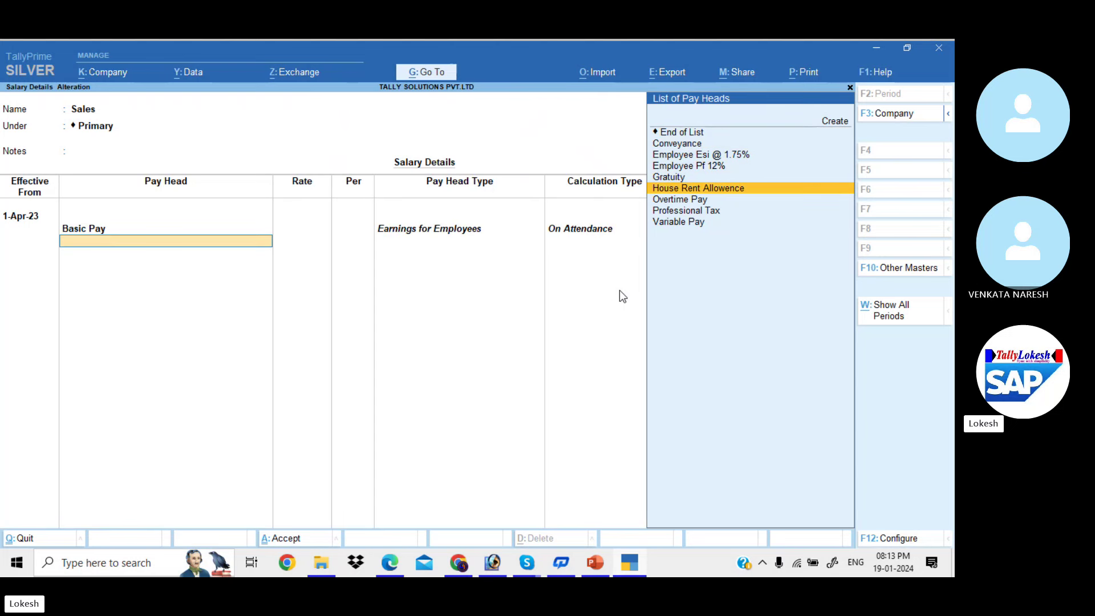
{"action": "key", "text": "Return"}
{"action": "key", "text": "Down"}
{"action": "key", "text": "Return"}
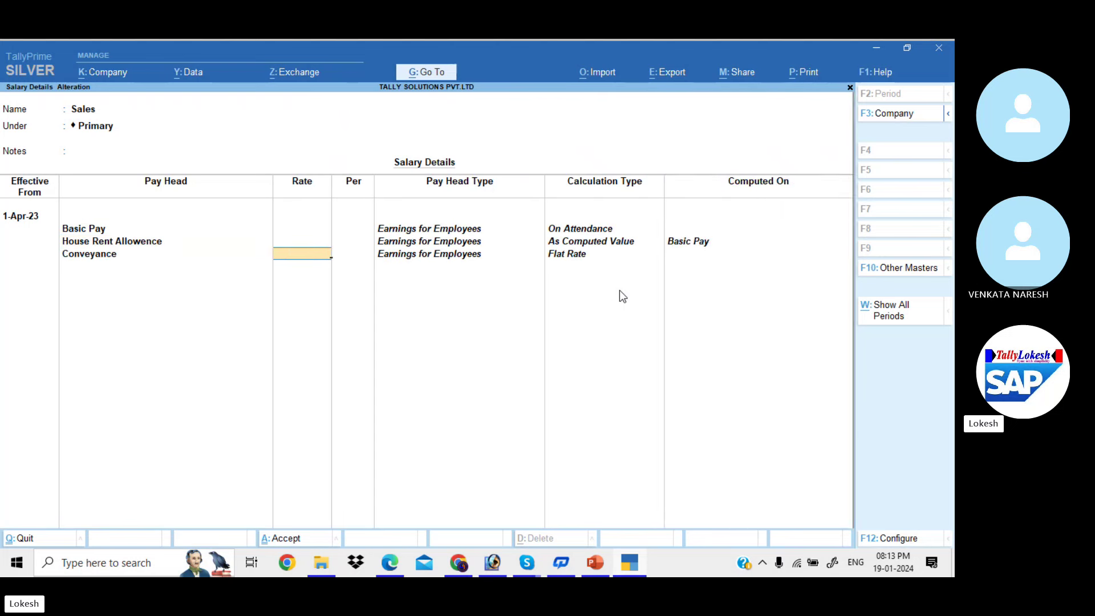
{"action": "key", "text": "Return"}
{"action": "key", "text": "Down"}
{"action": "key", "text": "Down"}
{"action": "key", "text": "Down"}
{"action": "key", "text": "Down"}
{"action": "key", "text": "Return"}
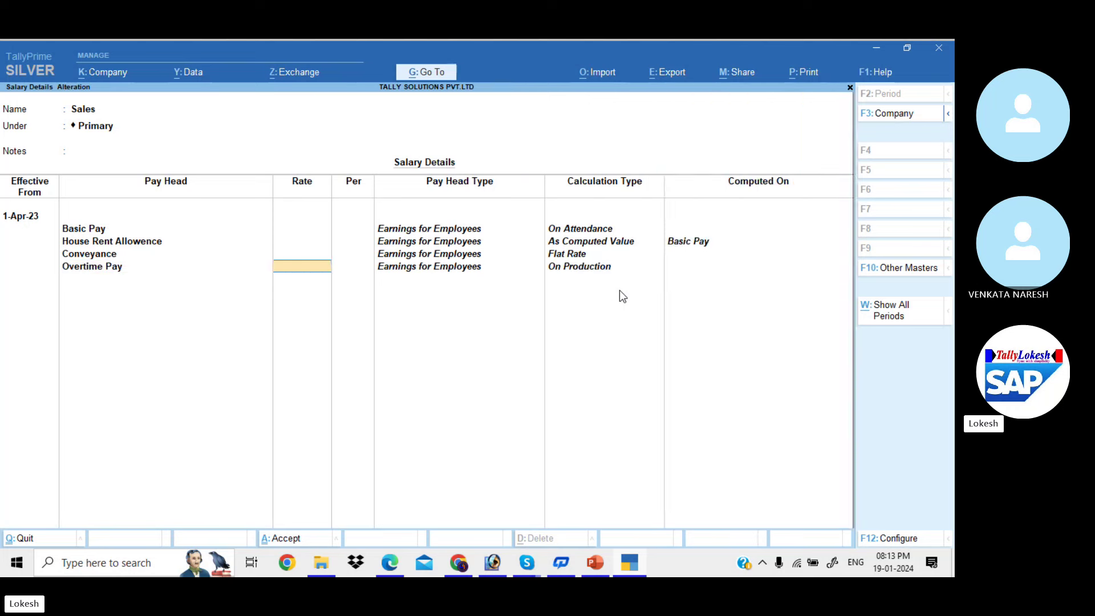
{"action": "key", "text": "Return"}
{"action": "key", "text": "Down"}
{"action": "key", "text": "Down"}
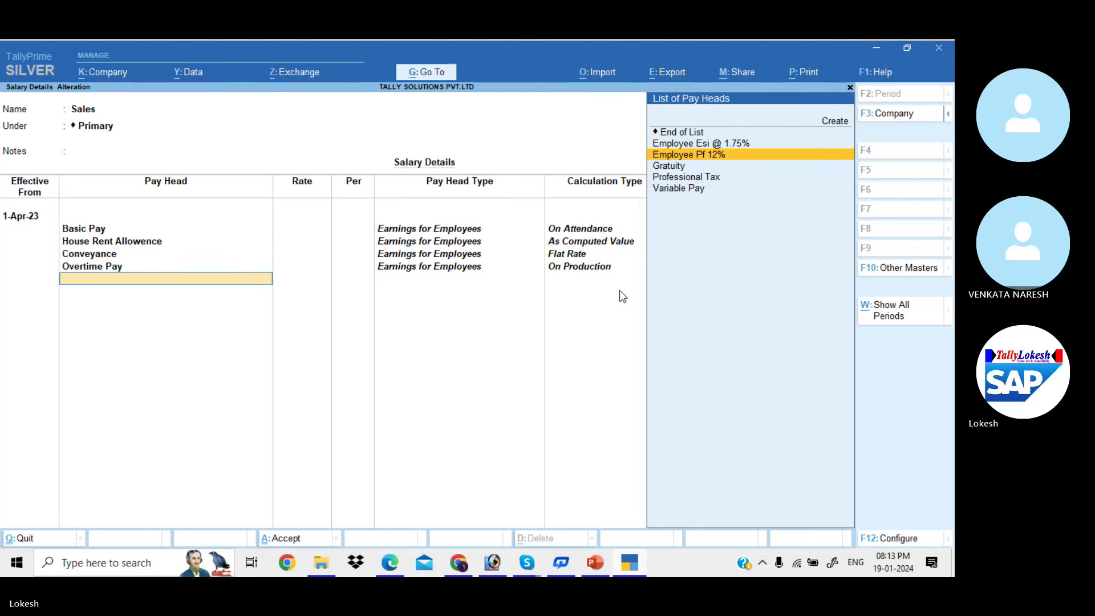
Add Variable Pay and Professional Tax as the next Sales pay heads
{"action": "key", "text": "alt+Tab"}
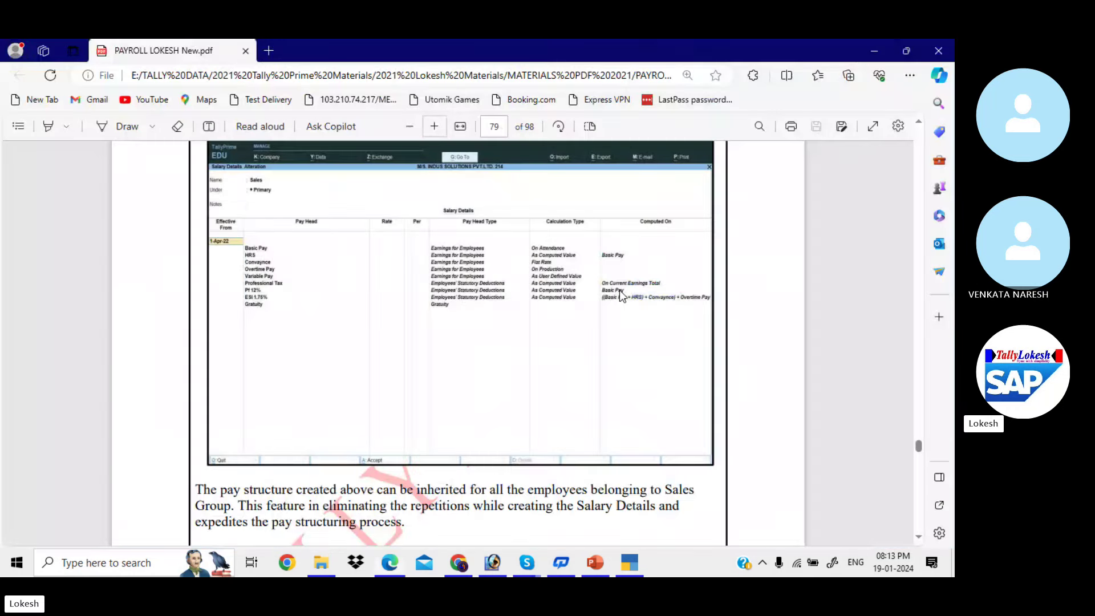
{"action": "key", "text": "alt+Tab"}
{"action": "key", "text": "Down"}
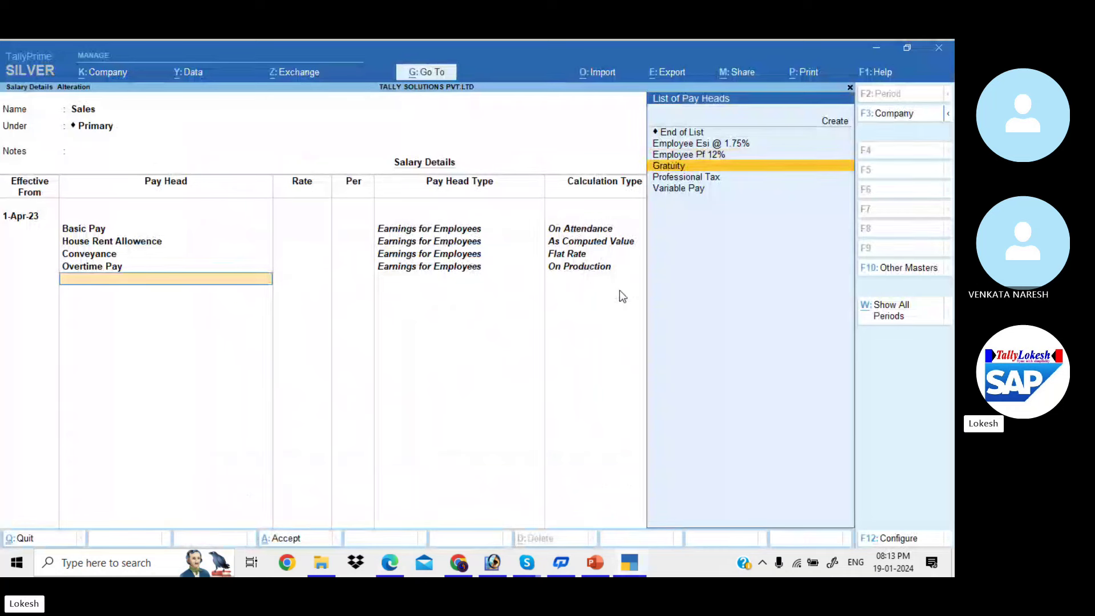
{"action": "key", "text": "Down"}
{"action": "key", "text": "Down"}
{"action": "key", "text": "Return"}
{"action": "key", "text": "Return"}
{"action": "key", "text": "alt+Tab"}
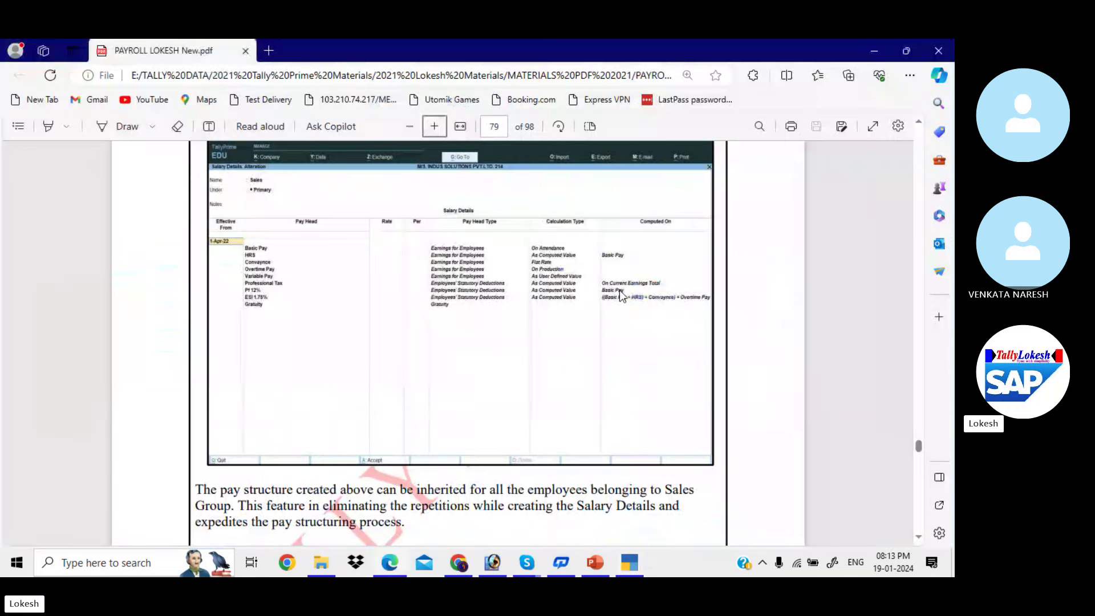
{"action": "key", "text": "alt+Tab"}
{"action": "key", "text": "Down"}
{"action": "key", "text": "Down"}
{"action": "key", "text": "Down"}
{"action": "key", "text": "Return"}
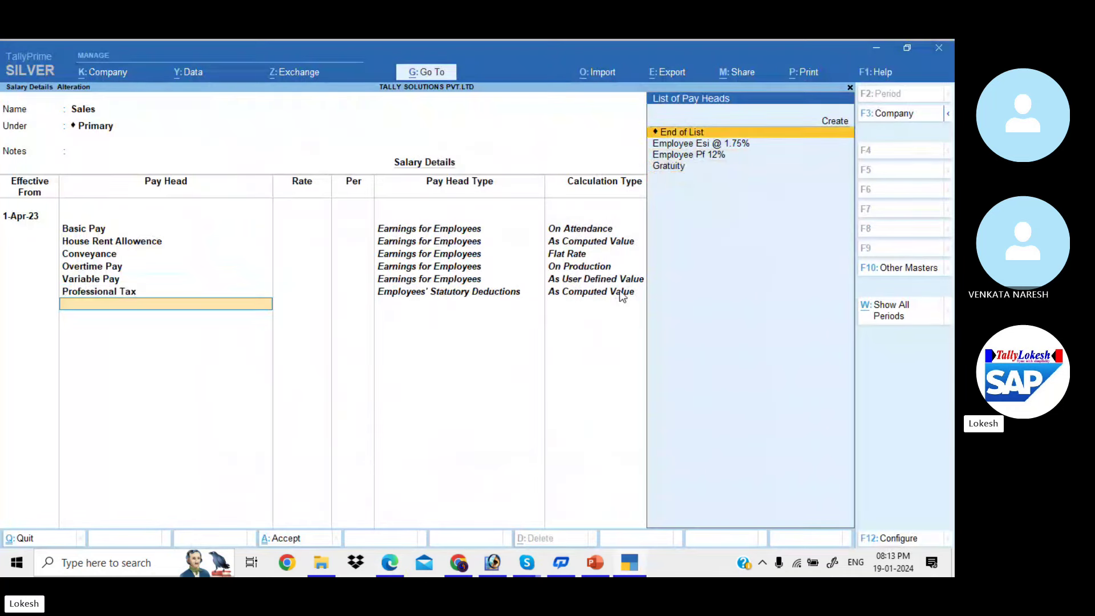
{"action": "key", "text": "BackSpace"}
{"action": "key", "text": "Return"}
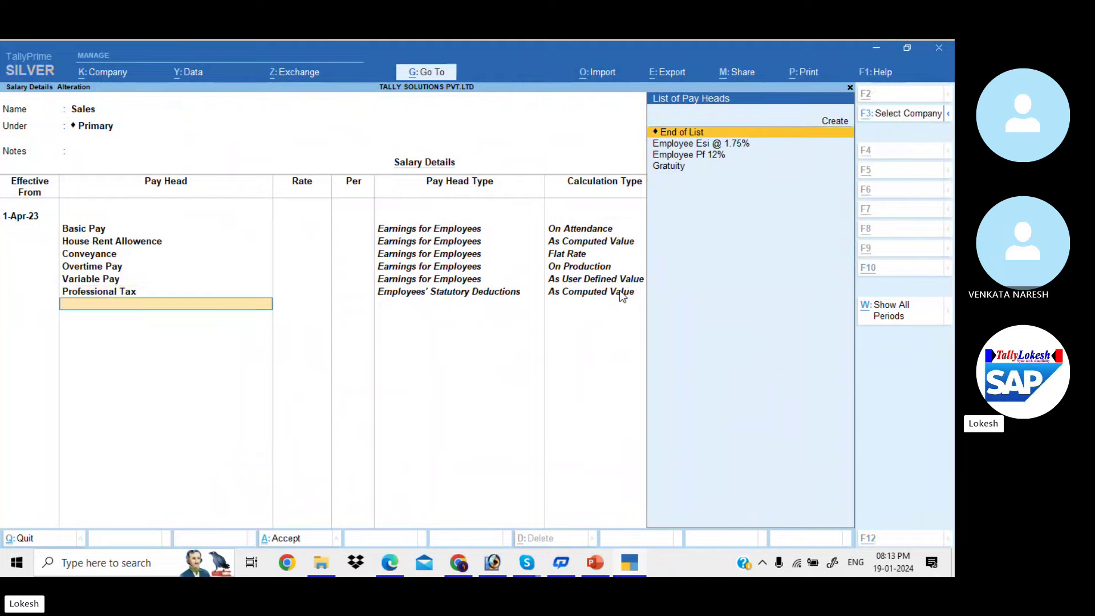
Add Employee Pf 12%, Employee Esi @ 1.75% and Gratuity, then end the list for saving
{"action": "key", "text": "alt+Tab"}
{"action": "key", "text": "alt+Tab"}
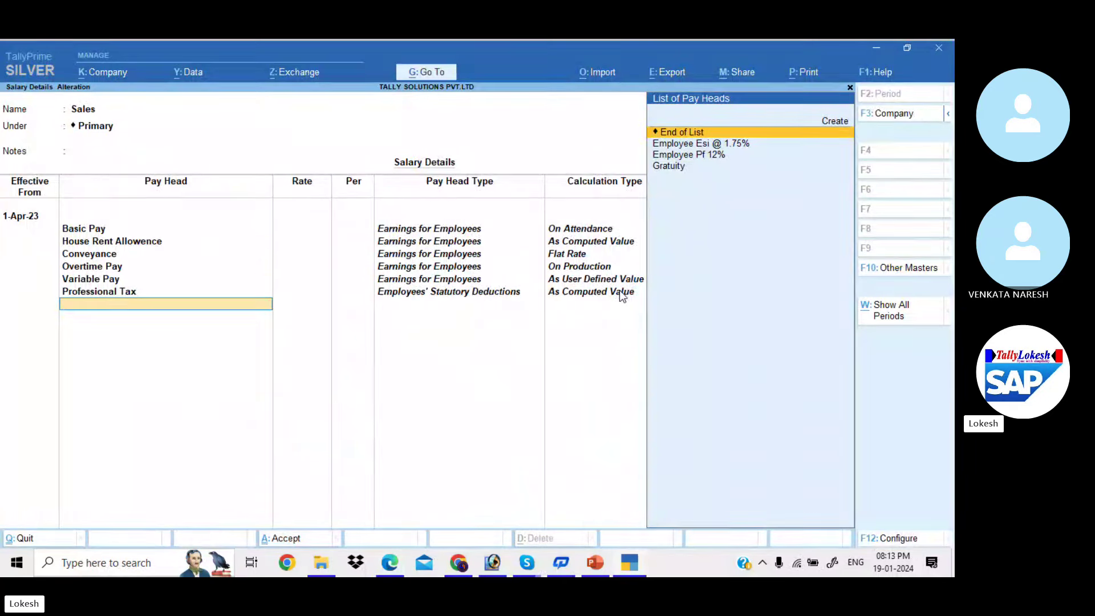
{"action": "key", "text": "Down"}
{"action": "key", "text": "Down"}
{"action": "key", "text": "Return"}
{"action": "key", "text": "Down"}
{"action": "key", "text": "Return"}
{"action": "key", "text": "Down"}
{"action": "key", "text": "Return"}
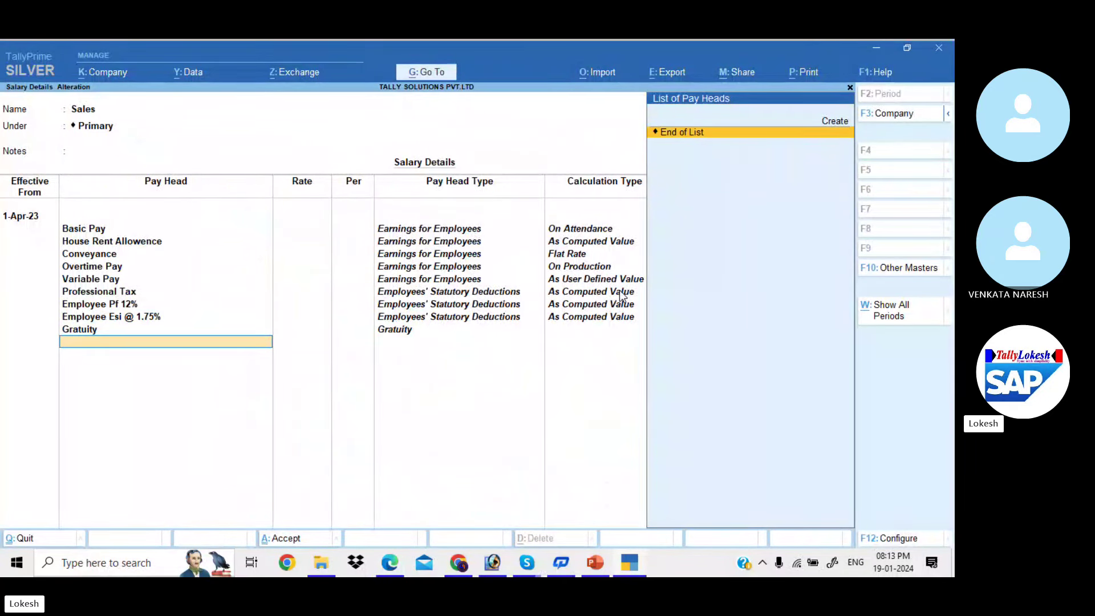
{"action": "key", "text": "Return"}
{"action": "key", "text": "Return"}
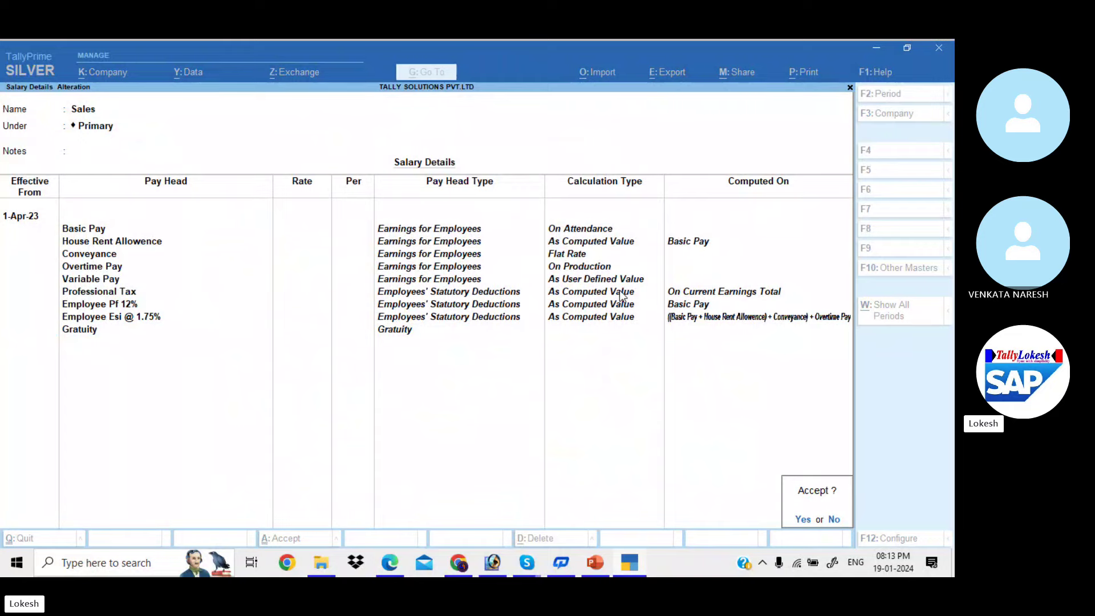
{"action": "key", "text": "Return"}
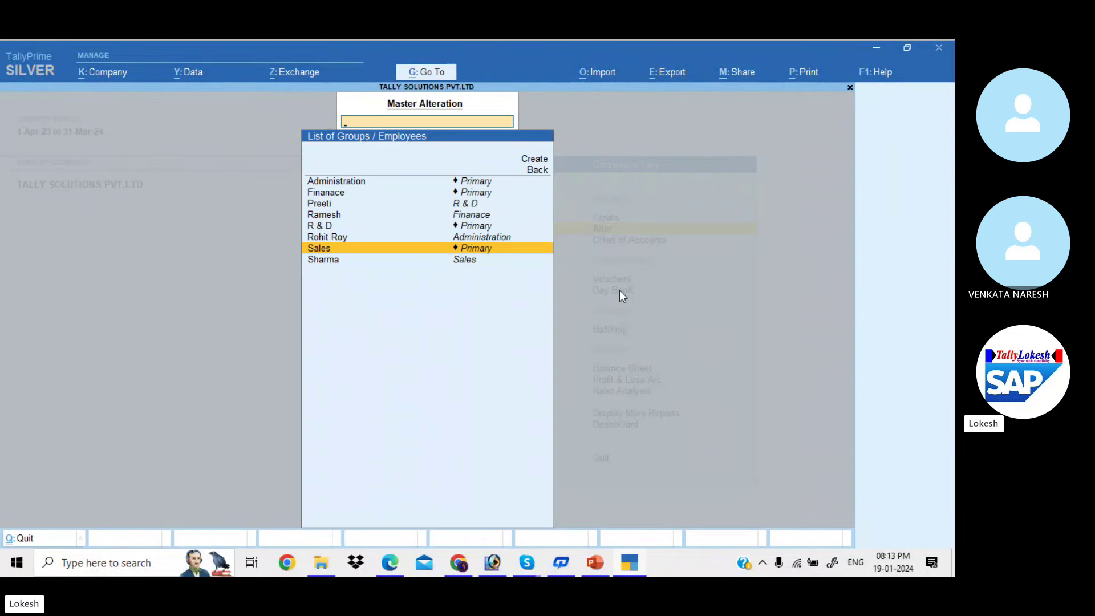
Start the Administration employee's salary from 1-Apr-23, copying pay heads from the employee group
{"action": "key", "text": "alt+Tab"}
{"action": "scroll", "coordinate": [621, 295], "scroll_direction": "up", "scroll_amount": 3}
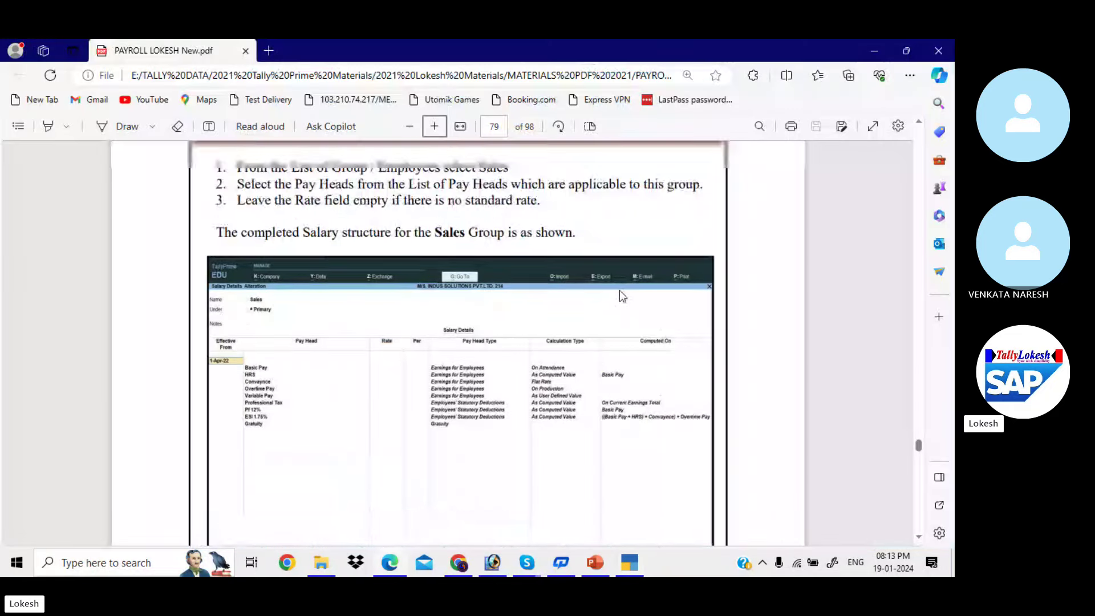
{"action": "scroll", "coordinate": [623, 296], "scroll_direction": "up", "scroll_amount": 10}
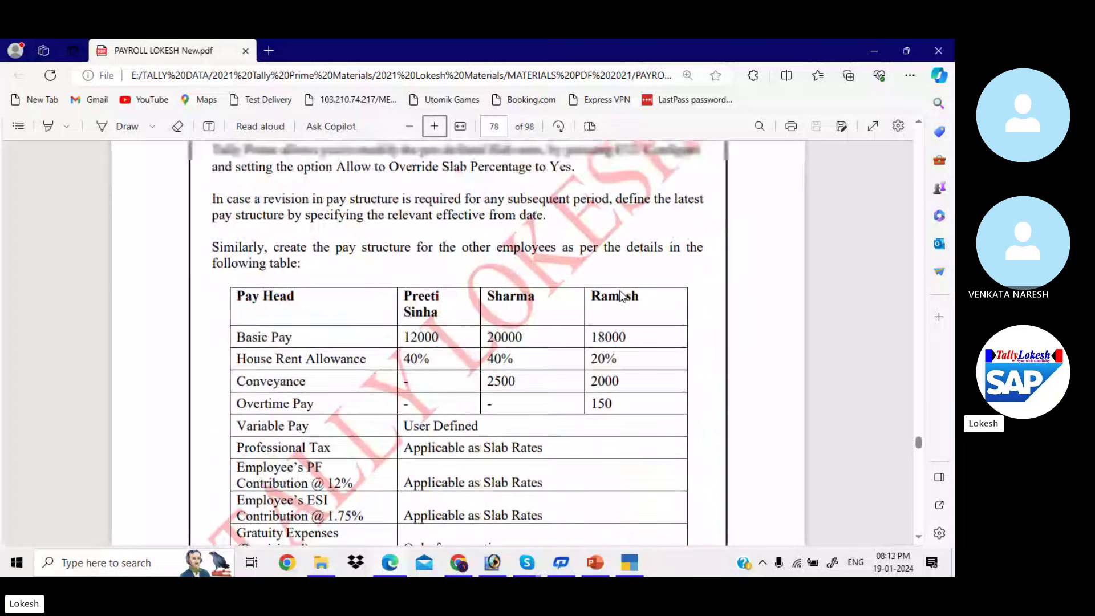
{"action": "scroll", "coordinate": [622, 295], "scroll_direction": "up", "scroll_amount": 10}
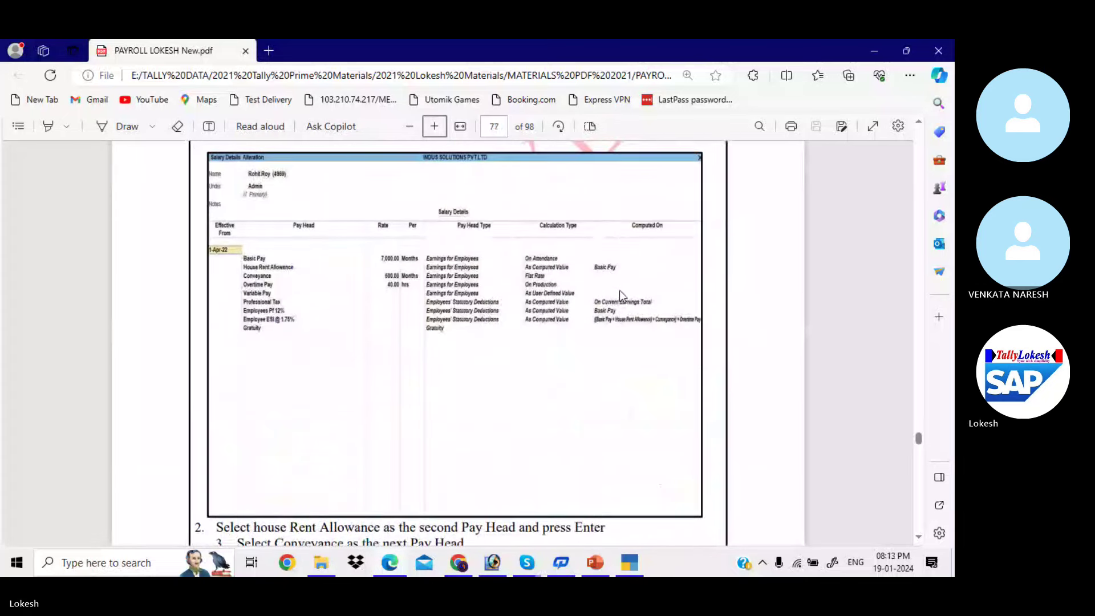
{"action": "scroll", "coordinate": [621, 295], "scroll_direction": "up", "scroll_amount": 1}
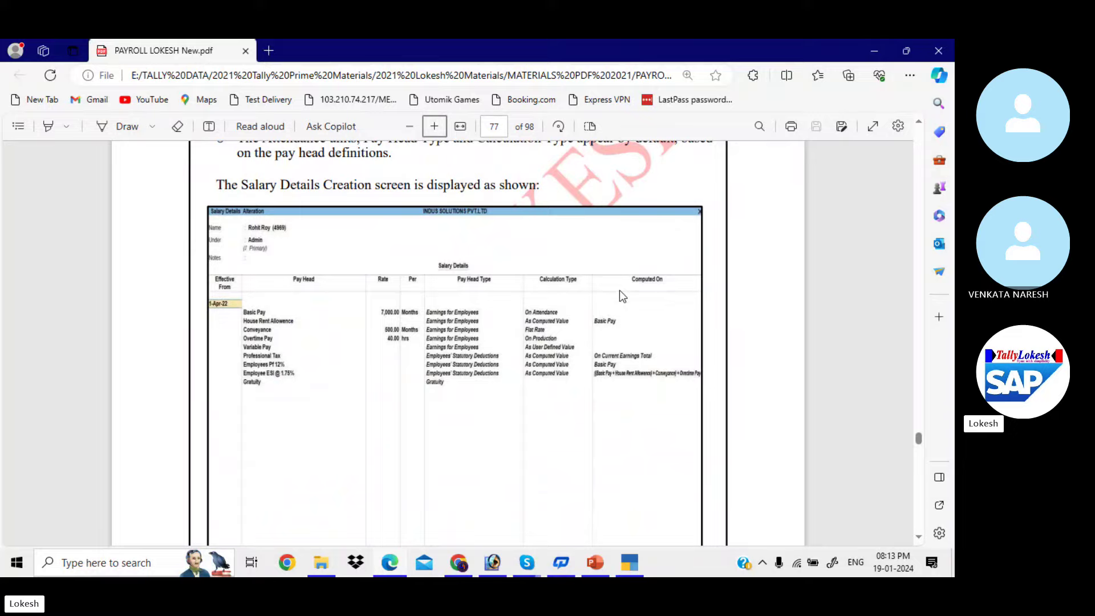
{"action": "key", "text": "alt+Tab"}
{"action": "key", "text": "Up"}
{"action": "key", "text": "Return"}
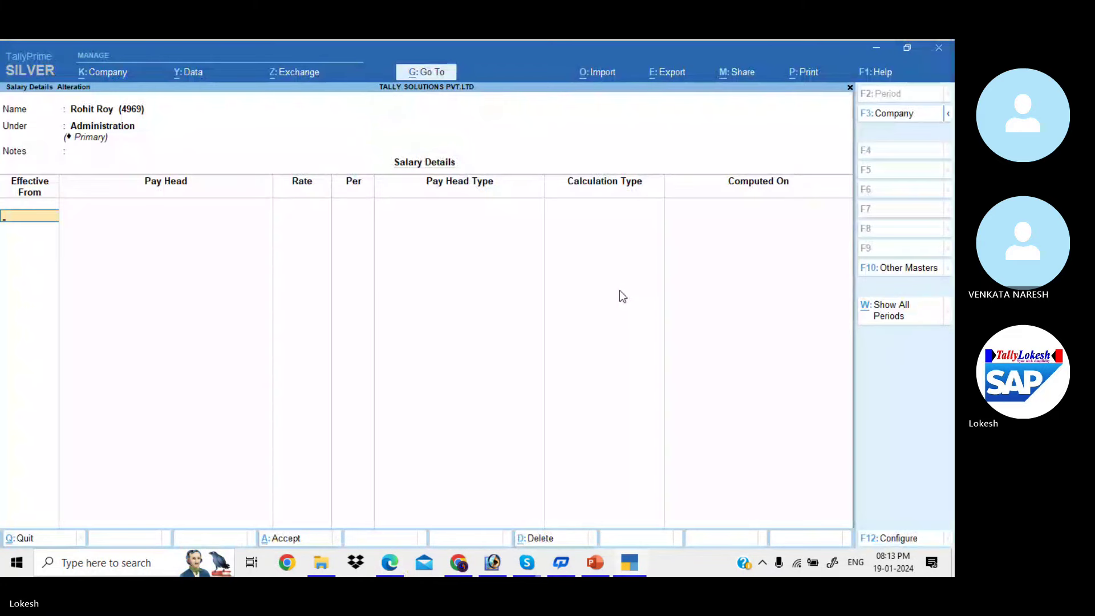
{"action": "type", "text": "1-4"}
{"action": "key", "text": "Return"}
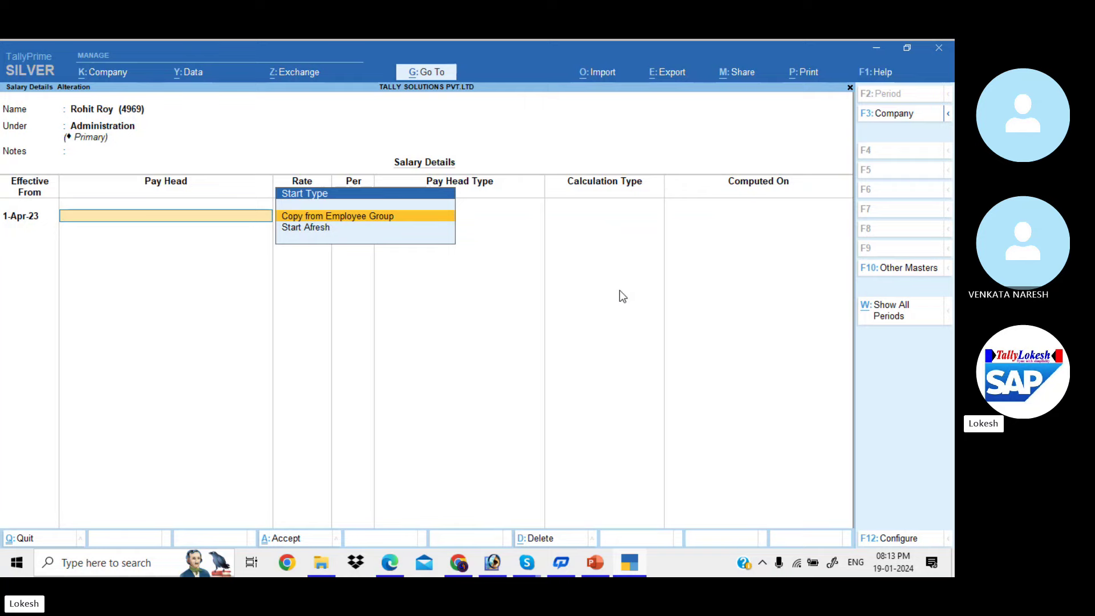
{"action": "key", "text": "Return"}
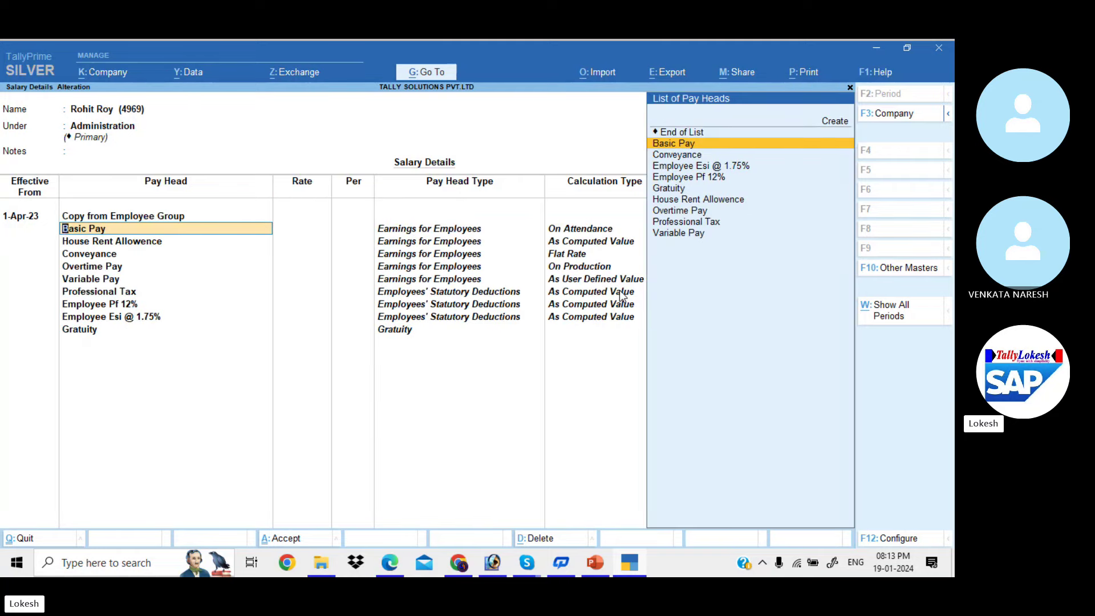
{"action": "key", "text": "Return"}
Enter Basic Pay 7,000, Conveyance 500 and Overtime 40 per hour, then save
{"action": "key", "text": "alt+Tab"}
{"action": "key", "text": "alt+Tab"}
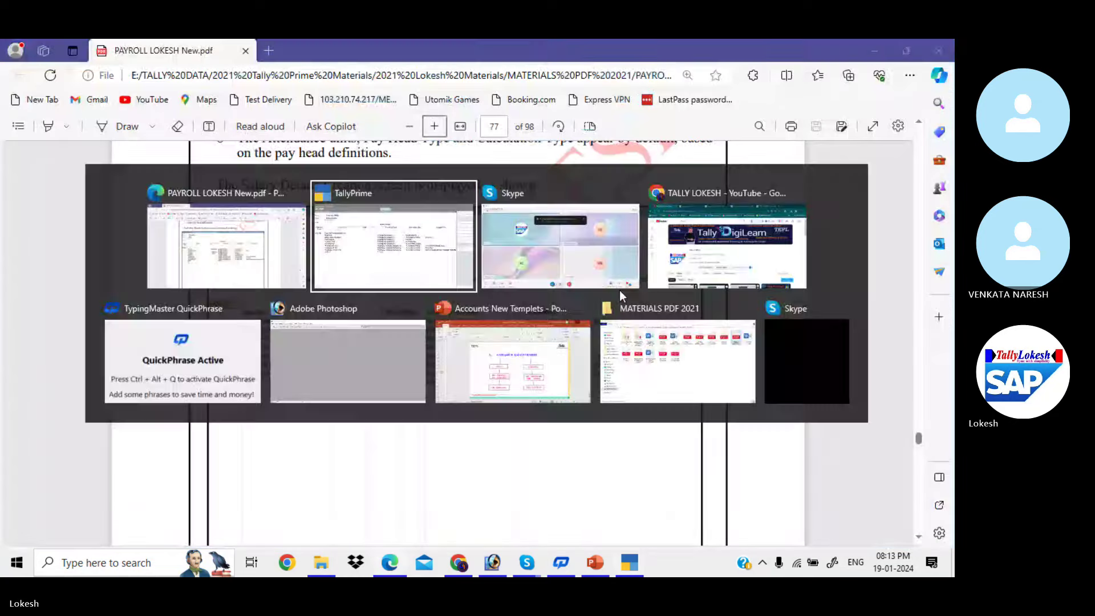
{"action": "type", "text": "7000"}
{"action": "key", "text": "Return"}
{"action": "key", "text": "Return"}
{"action": "key", "text": "Return"}
{"action": "key", "text": "Return"}
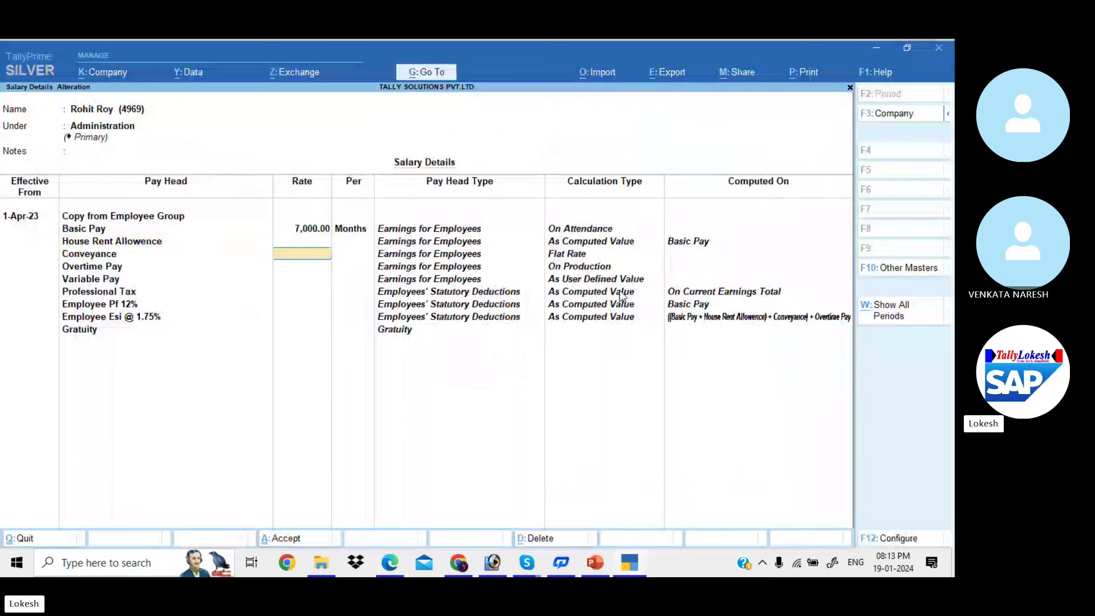
{"action": "type", "text": "500"}
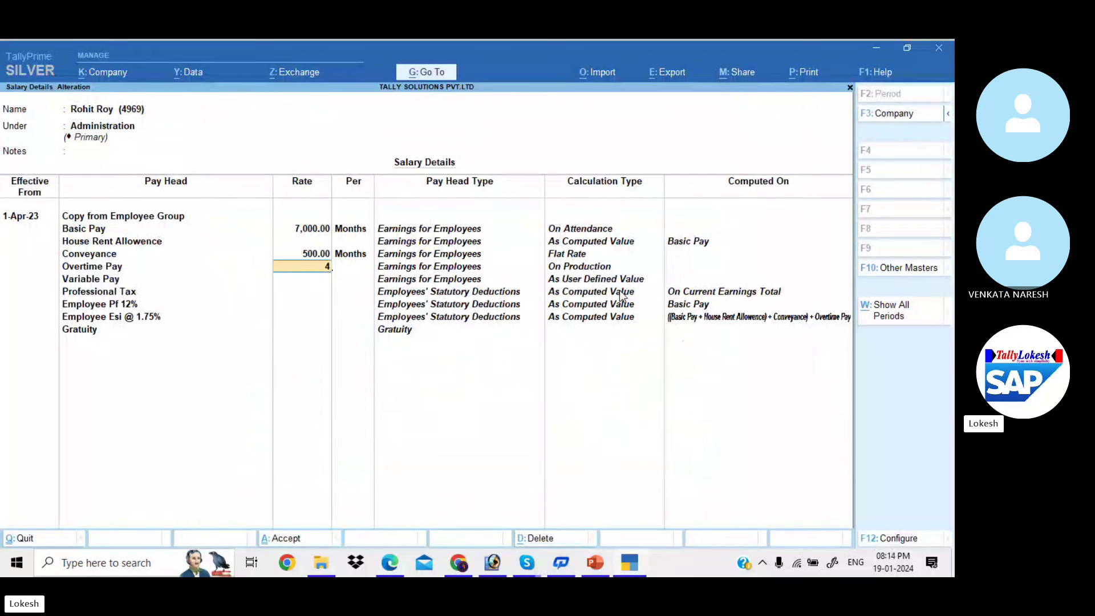
{"action": "key", "text": "Return"}
{"action": "key", "text": "Return"}
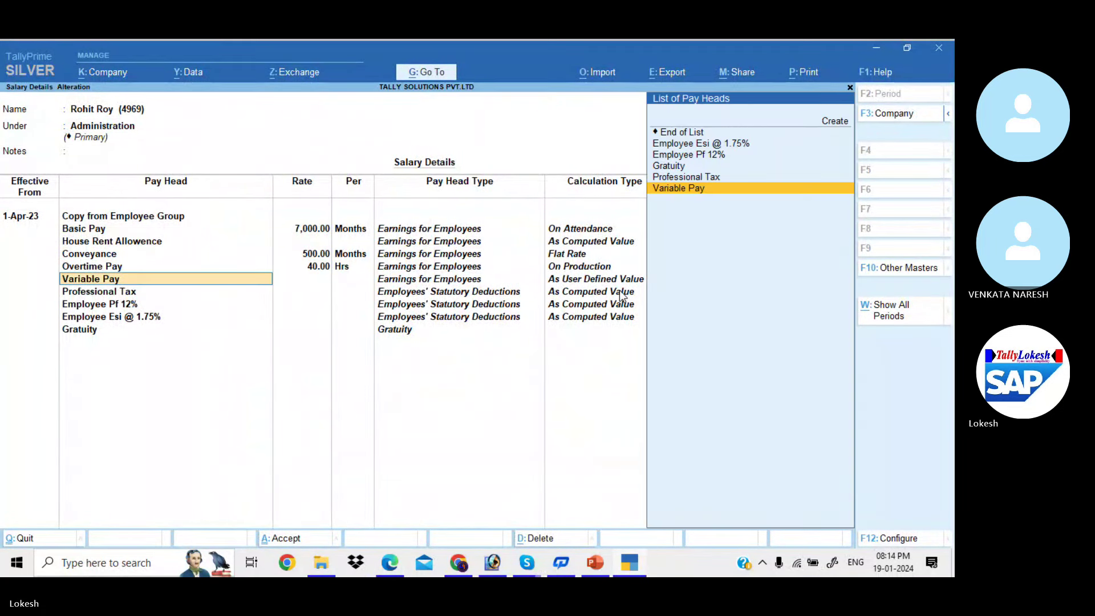
{"action": "key", "text": "ctrl+a"}
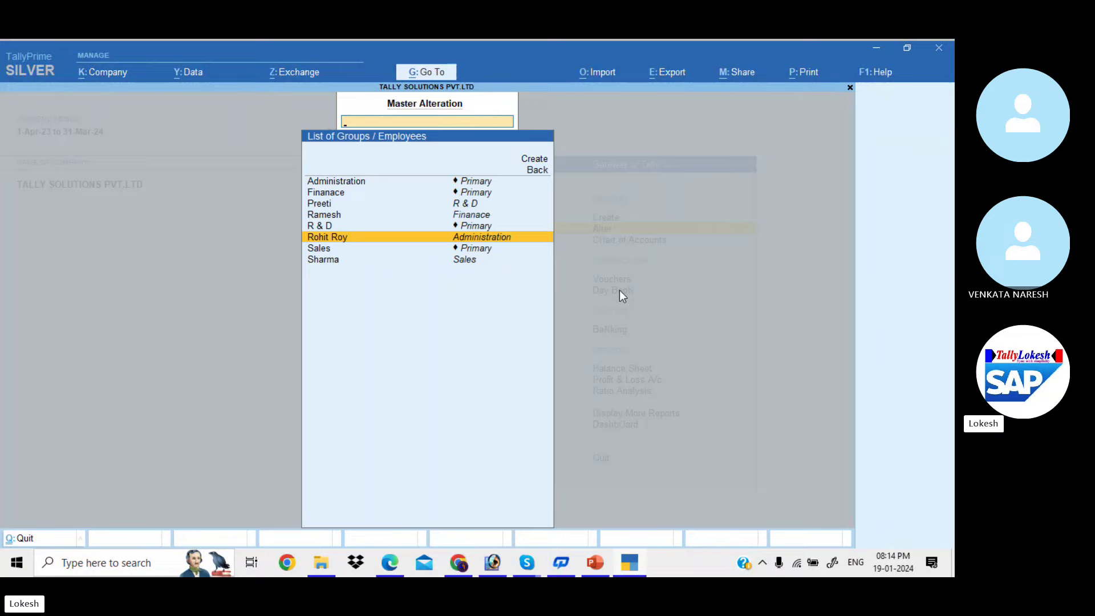
Start the R & D employee's salary structure from 1-Apr-23, copying pay heads from the employee group
{"action": "key", "text": "alt+Tab"}
{"action": "scroll", "coordinate": [619, 290], "scroll_direction": "down", "scroll_amount": 3}
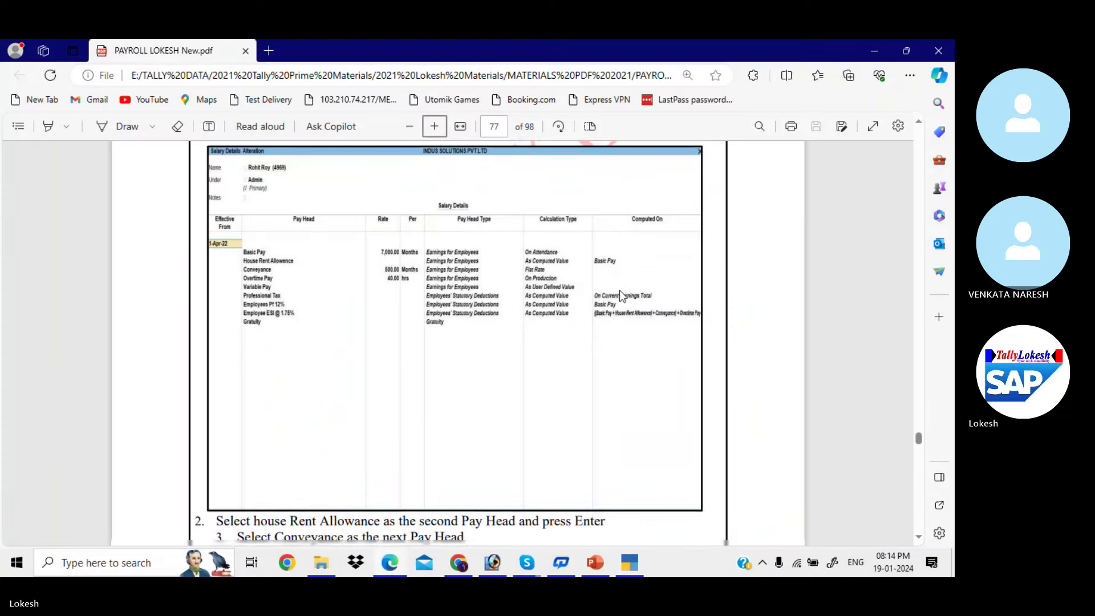
{"action": "scroll", "coordinate": [620, 294], "scroll_direction": "down", "scroll_amount": 15}
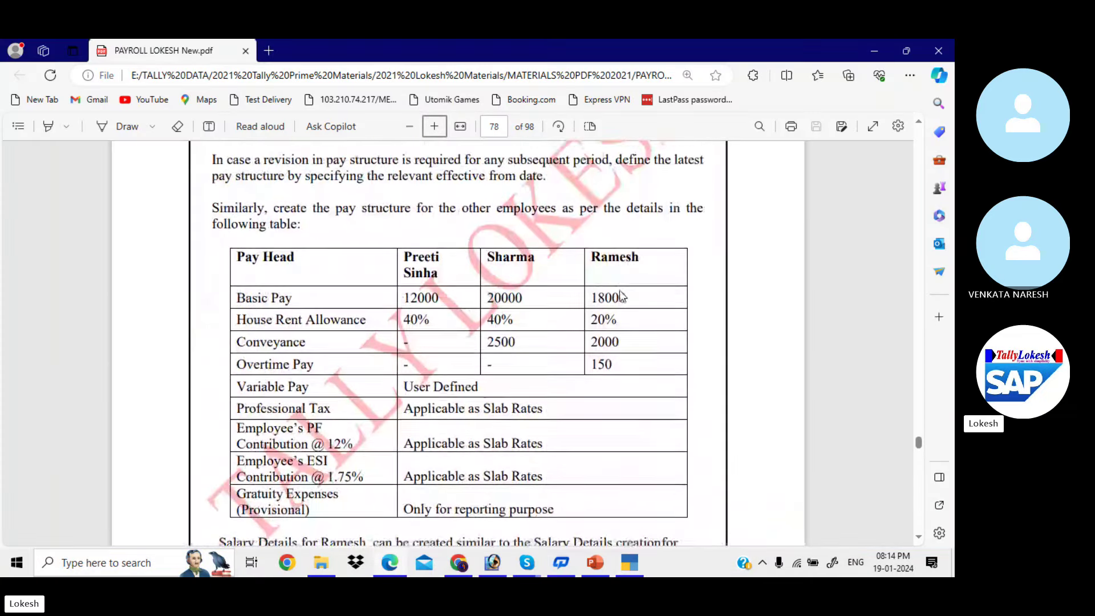
{"action": "scroll", "coordinate": [620, 293], "scroll_direction": "down", "scroll_amount": 3}
{"action": "key", "text": "alt+Tab"}
{"action": "key", "text": "Up"}
{"action": "key", "text": "Up"}
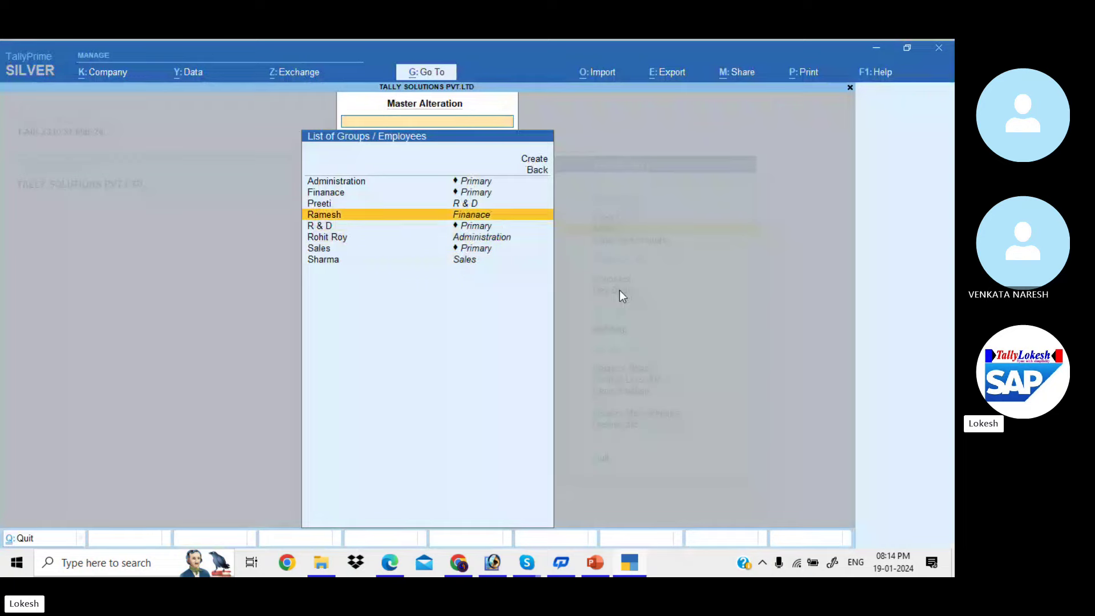
{"action": "key", "text": "Up"}
{"action": "key", "text": "Return"}
{"action": "type", "text": "1-4"}
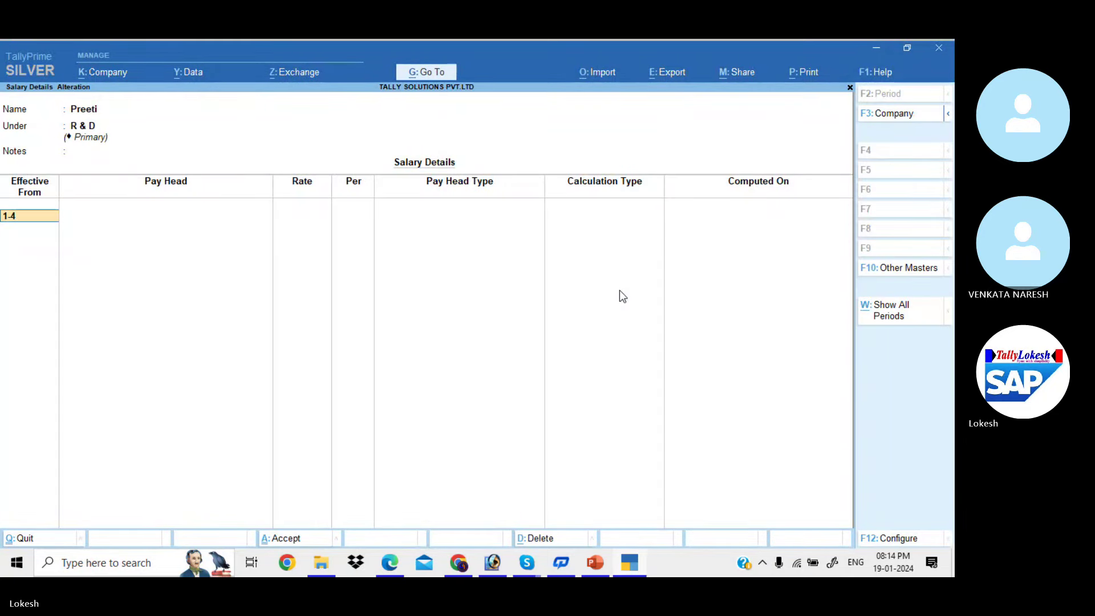
{"action": "key", "text": "Return"}
{"action": "key", "text": "Return"}
{"action": "key", "text": "Return"}
{"action": "key", "text": "Return"}
Set Basic Pay to 12,000 and House Rent Allowence to 40% with slab override allowed, then save
{"action": "key", "text": "alt+Tab"}
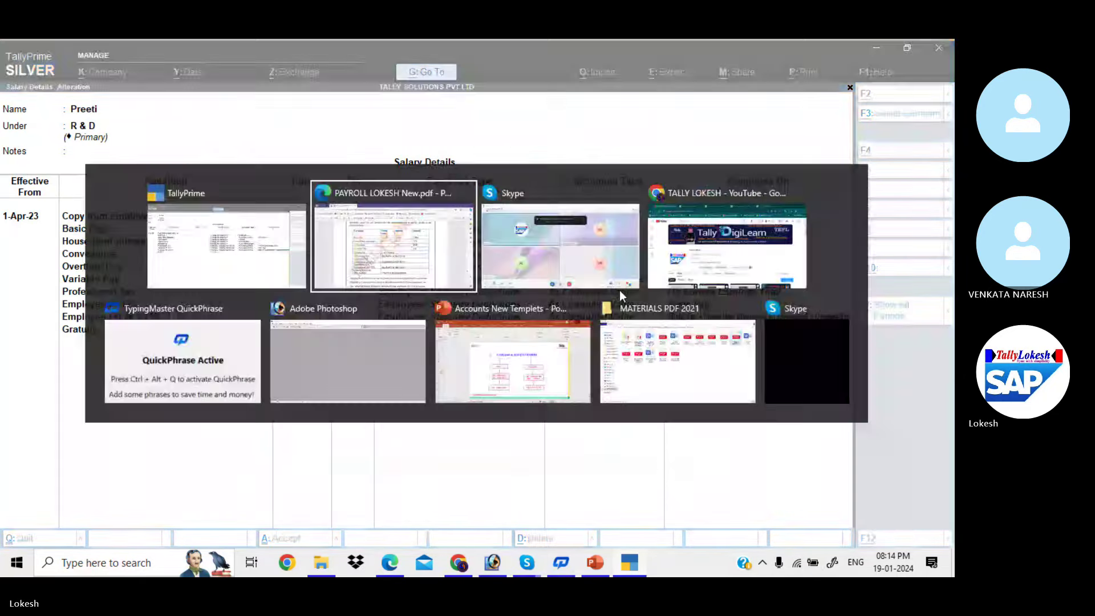
{"action": "key", "text": "alt+Tab"}
{"action": "type", "text": "12,000"}
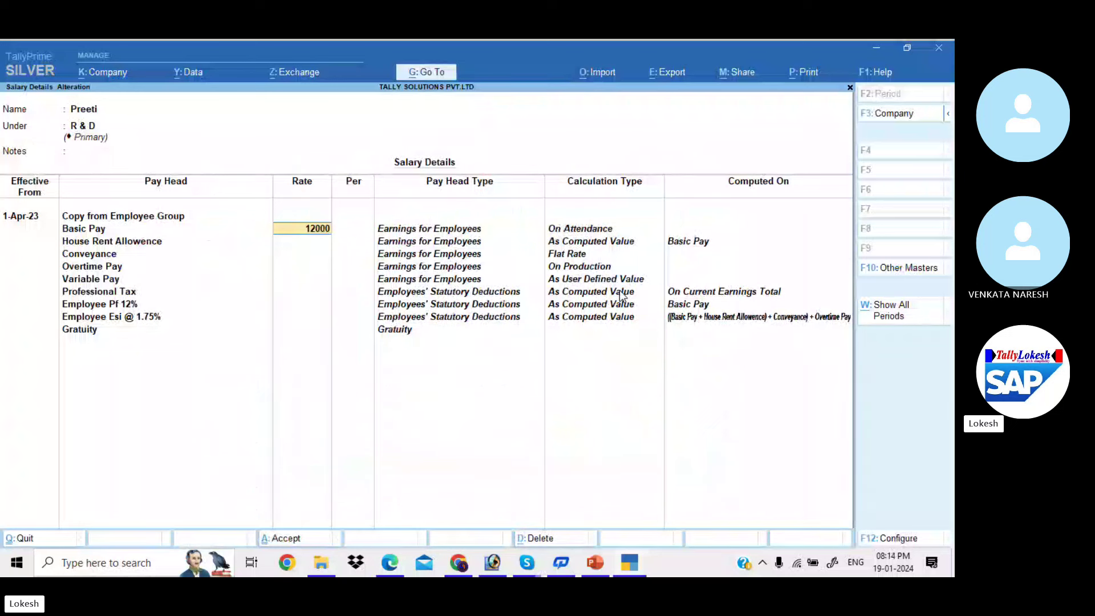
{"action": "key", "text": "Return"}
{"action": "key", "text": "Return"}
{"action": "key", "text": "Return"}
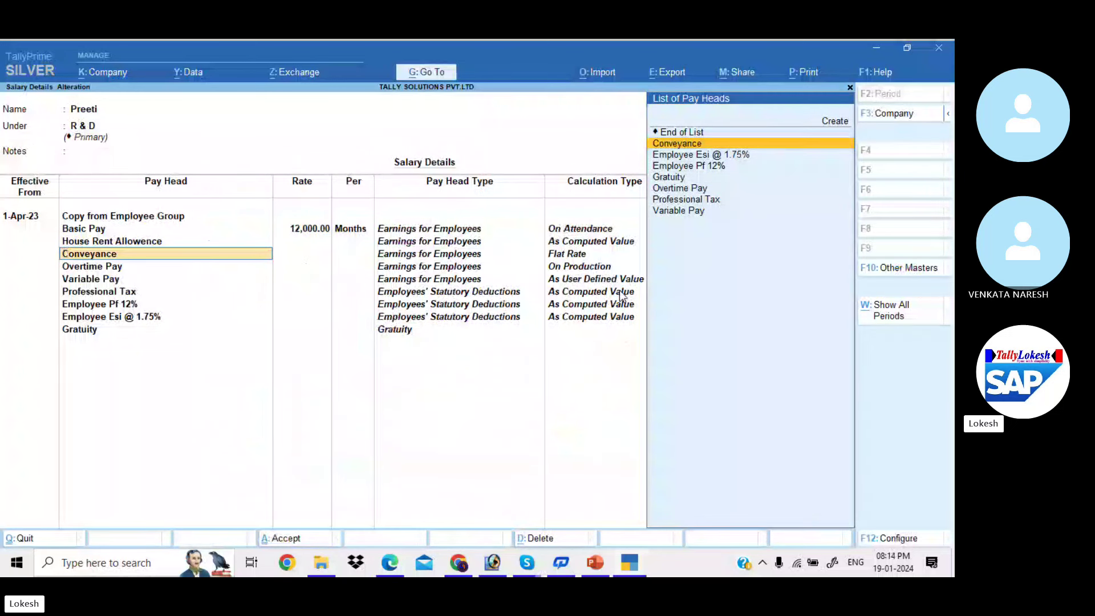
{"action": "key", "text": "Up"}
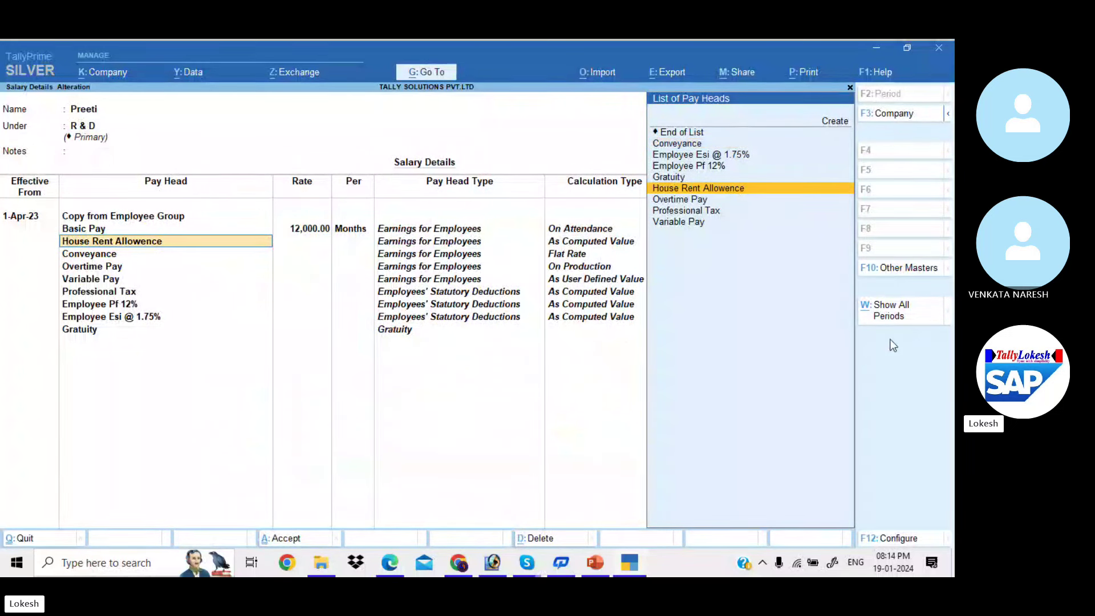
{"action": "left_click", "coordinate": [904, 537]}
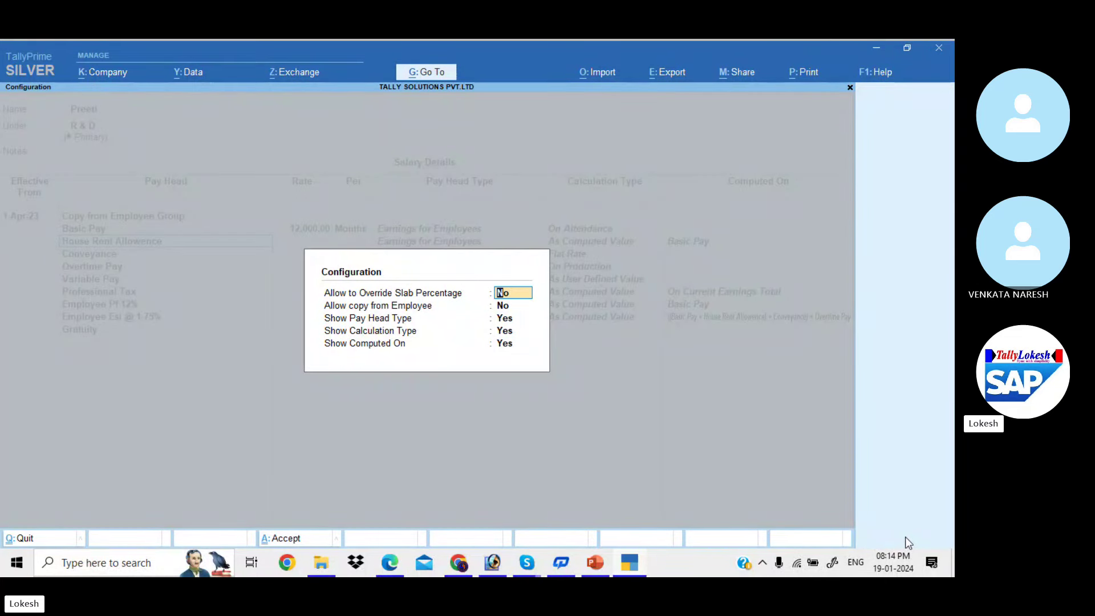
{"action": "key", "text": "Return"}
{"action": "key", "text": "Return"}
{"action": "key", "text": "Return"}
{"action": "key", "text": "Return"}
{"action": "key", "text": "Return"}
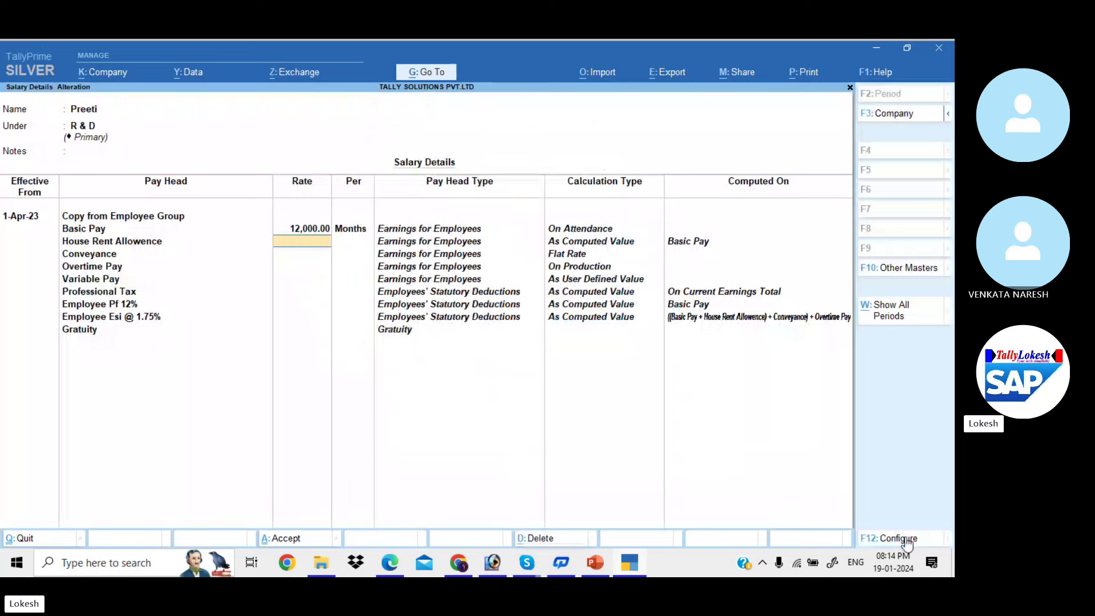
{"action": "key", "text": "Return"}
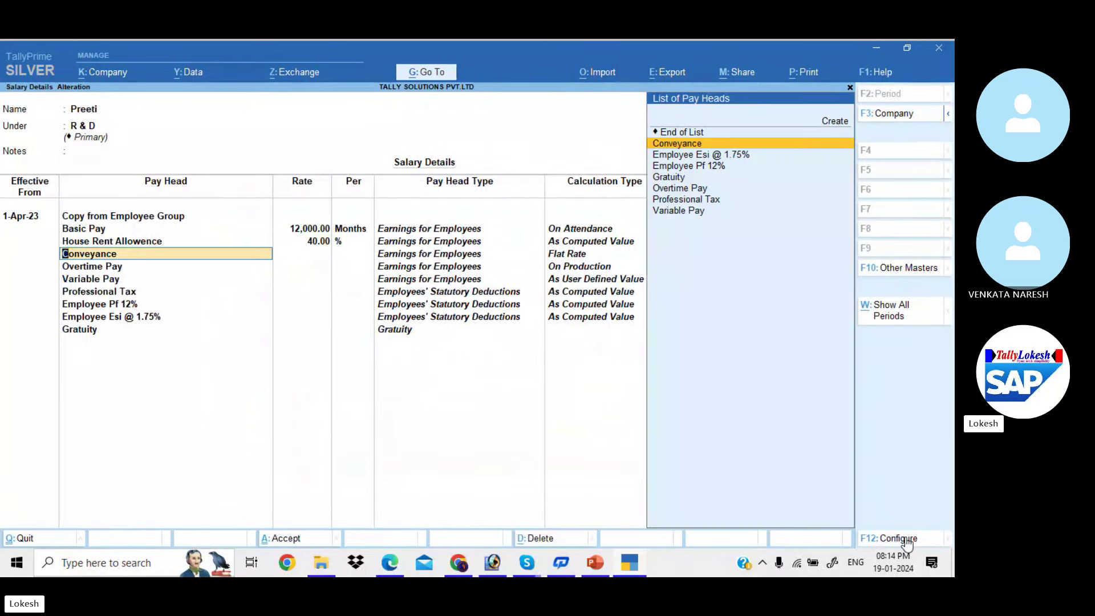
{"action": "key", "text": "ctrl+a"}
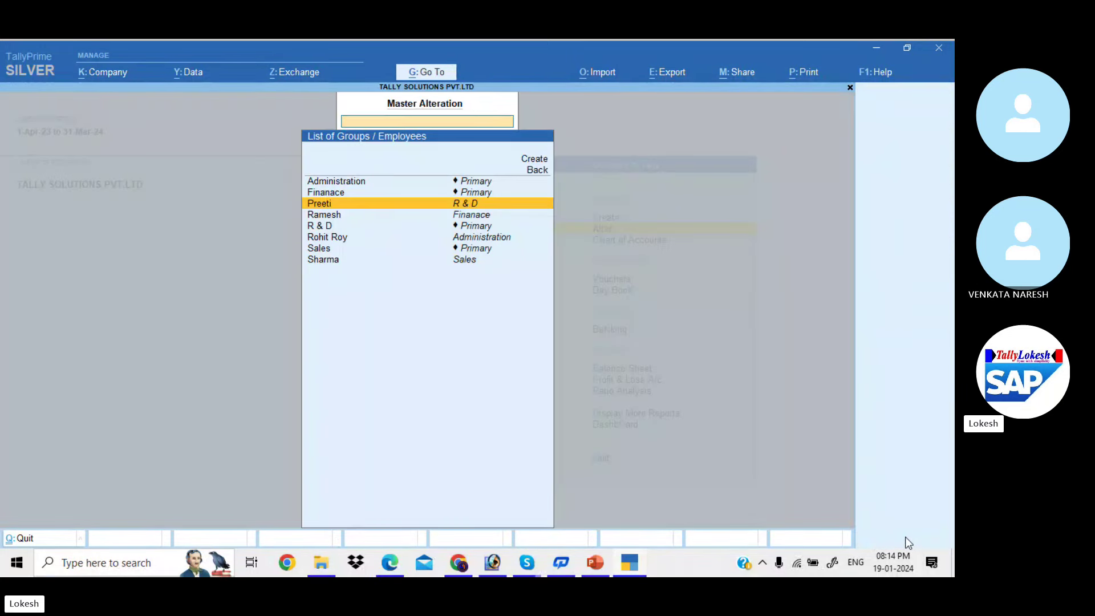
Open the Sales employee's salary details
{"action": "key", "text": "alt+Tab"}
{"action": "key", "text": "alt+Tab"}
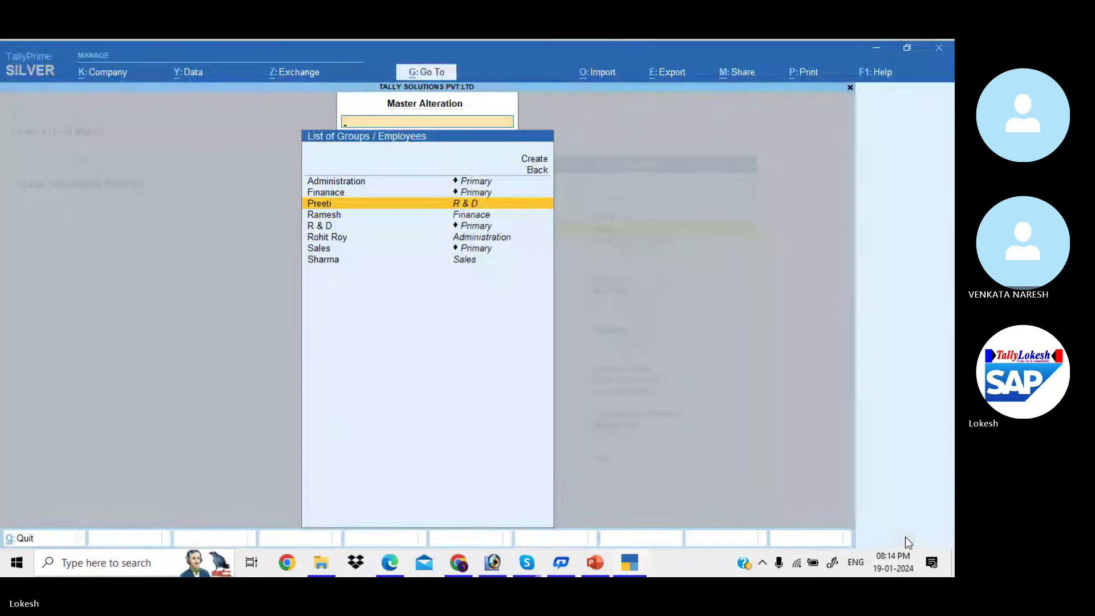
{"action": "key", "text": "Down"}
{"action": "key", "text": "Down"}
{"action": "key", "text": "Down"}
{"action": "key", "text": "Down"}
{"action": "key", "text": "Down"}
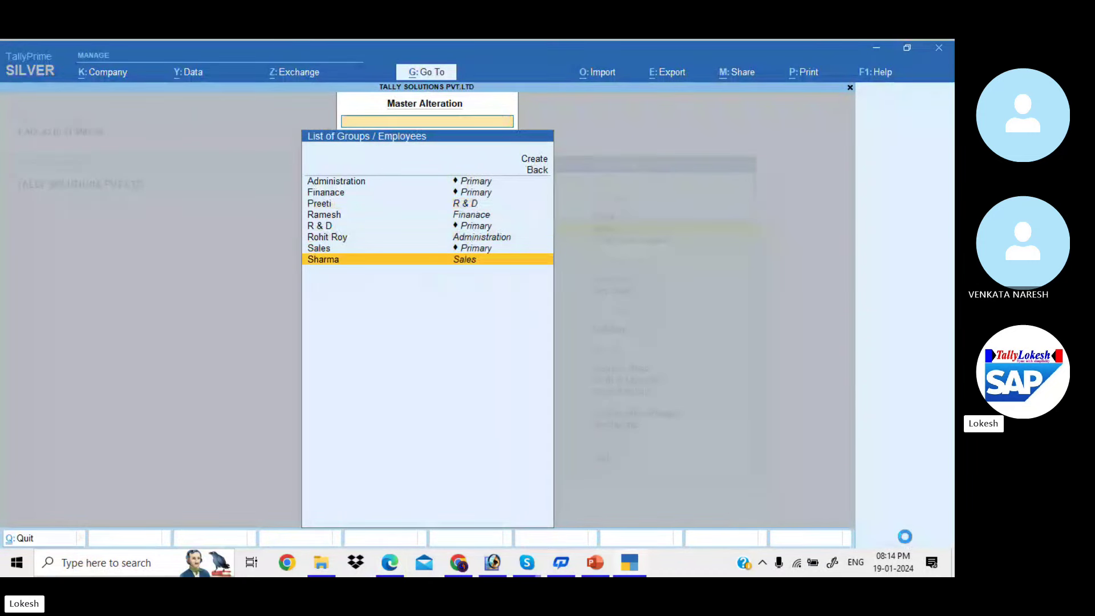
{"action": "key", "text": "Return"}
Save the Sales employee's salary from 1-Apr-23 with Basic Pay 20,000 and Conveyance 2,500
{"action": "type", "text": "1-4"}
{"action": "key", "text": "Return"}
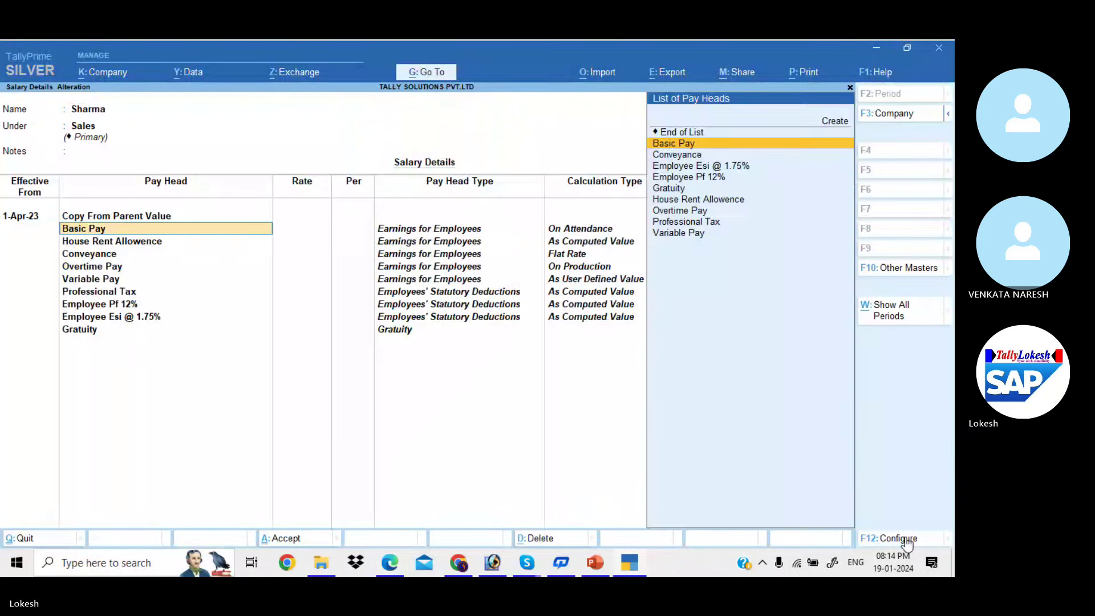
{"action": "key", "text": "Return"}
{"action": "key", "text": "alt+Tab"}
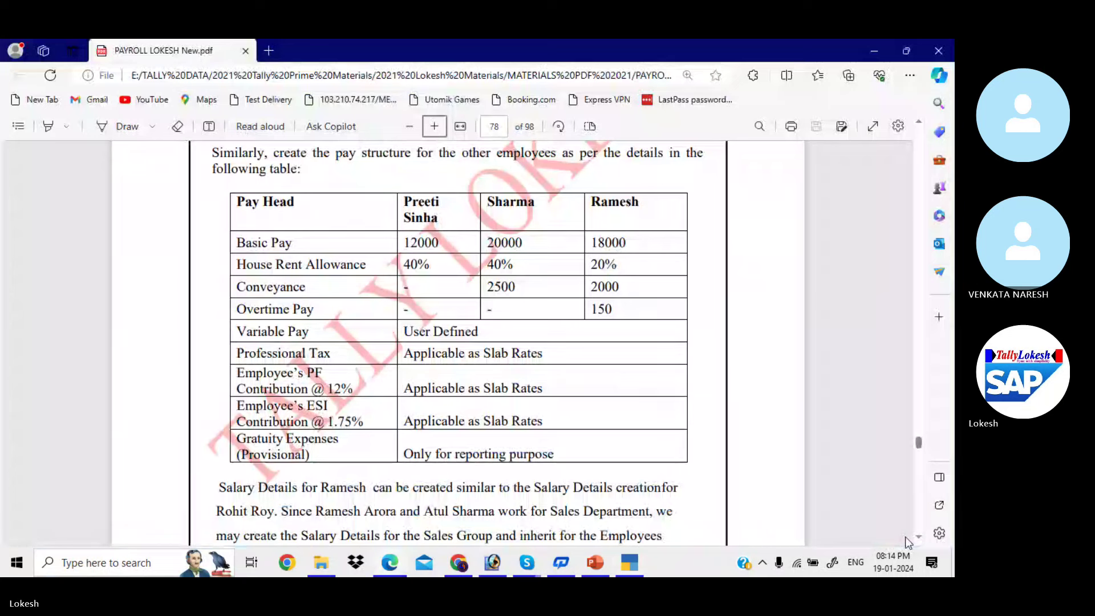
{"action": "key", "text": "alt+Tab"}
{"action": "type", "text": "20000"}
{"action": "key", "text": "Return"}
{"action": "key", "text": "Return"}
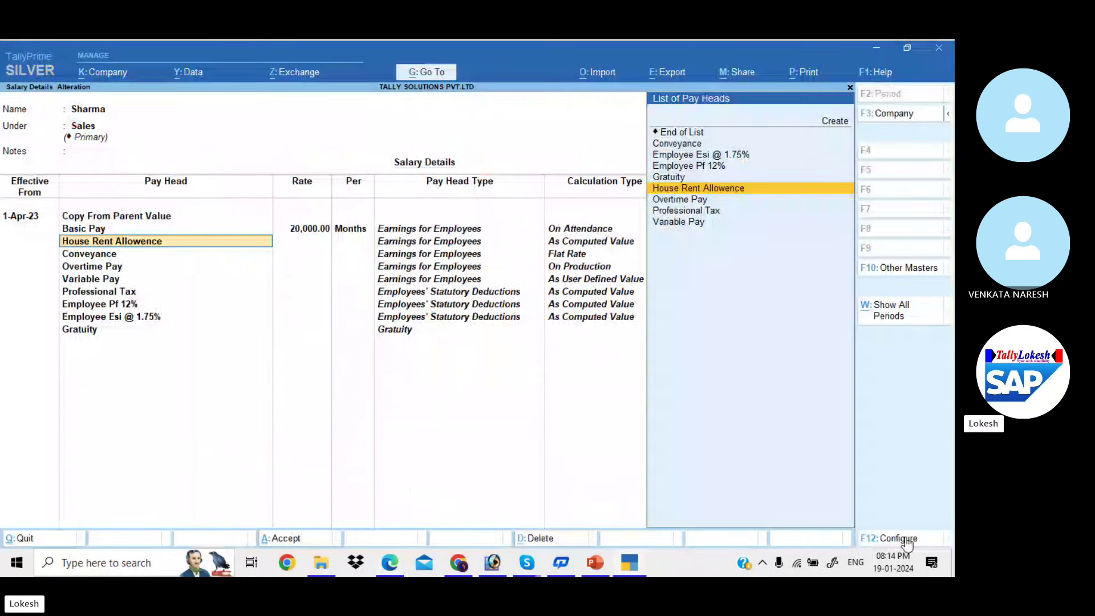
{"action": "key", "text": "alt+Tab"}
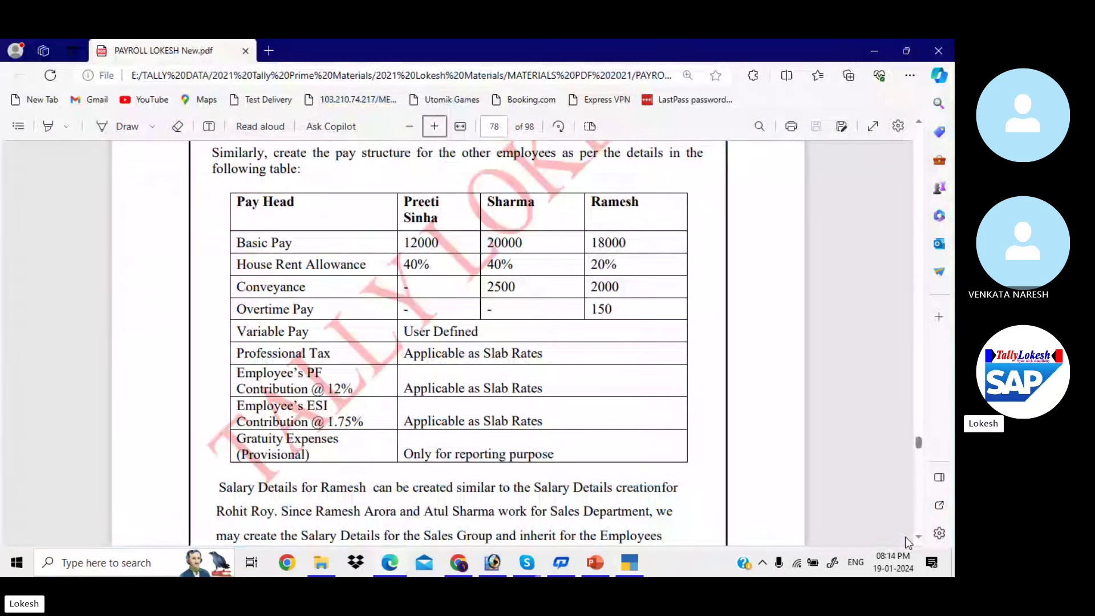
{"action": "key", "text": "alt+Tab"}
{"action": "key", "text": "alt+Tab"}
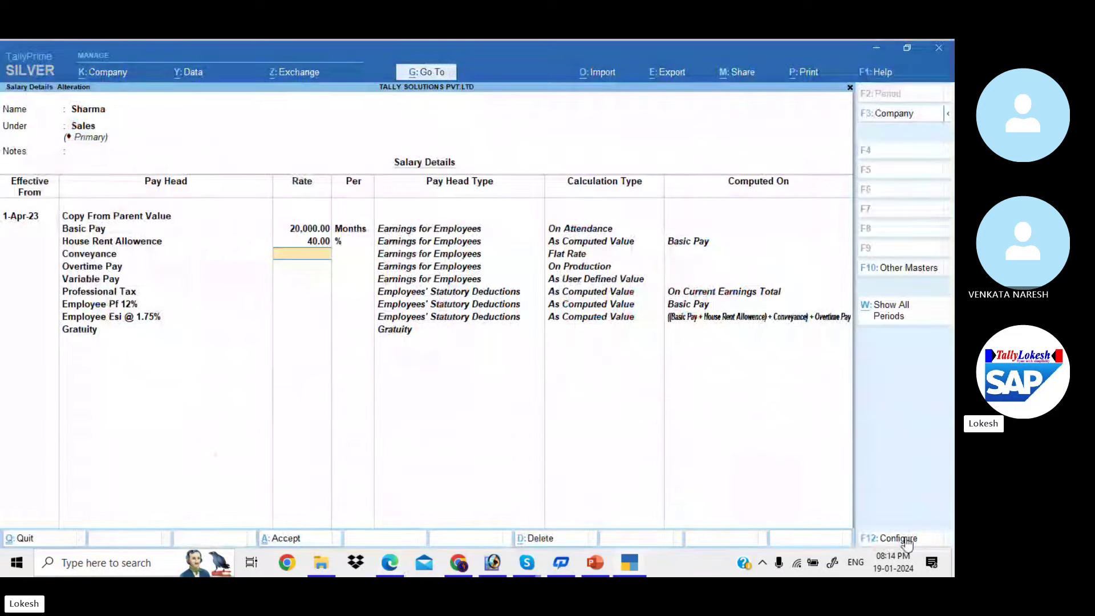
{"action": "type", "text": "2500"}
{"action": "key", "text": "Return"}
{"action": "key", "text": "Return"}
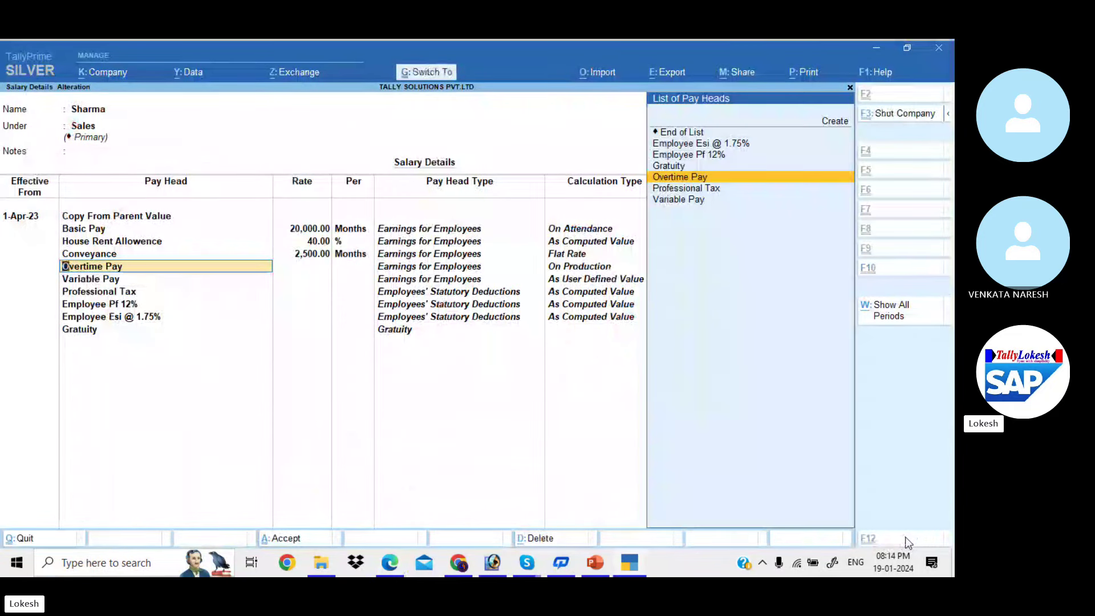
{"action": "key", "text": "ctrl+a"}
Start the Finance employee's salary from 1-Apr-23, copied from the group, with Basic Pay 18,000
{"action": "key", "text": "alt+Tab"}
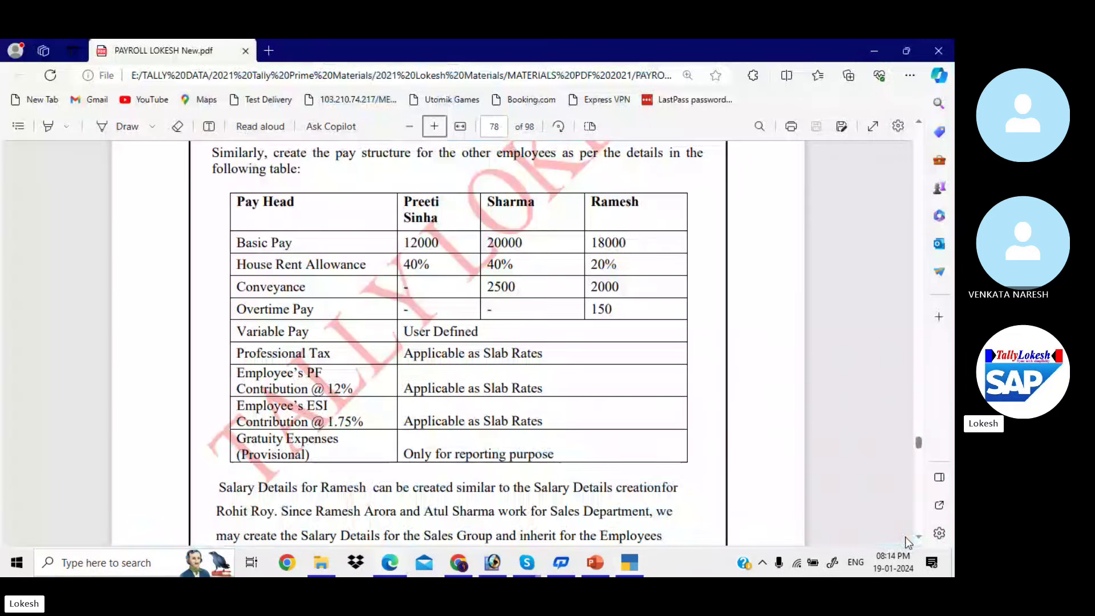
{"action": "key", "text": "alt+Tab"}
{"action": "key", "text": "Up"}
{"action": "key", "text": "Up"}
{"action": "key", "text": "Up"}
{"action": "key", "text": "Up"}
{"action": "key", "text": "Return"}
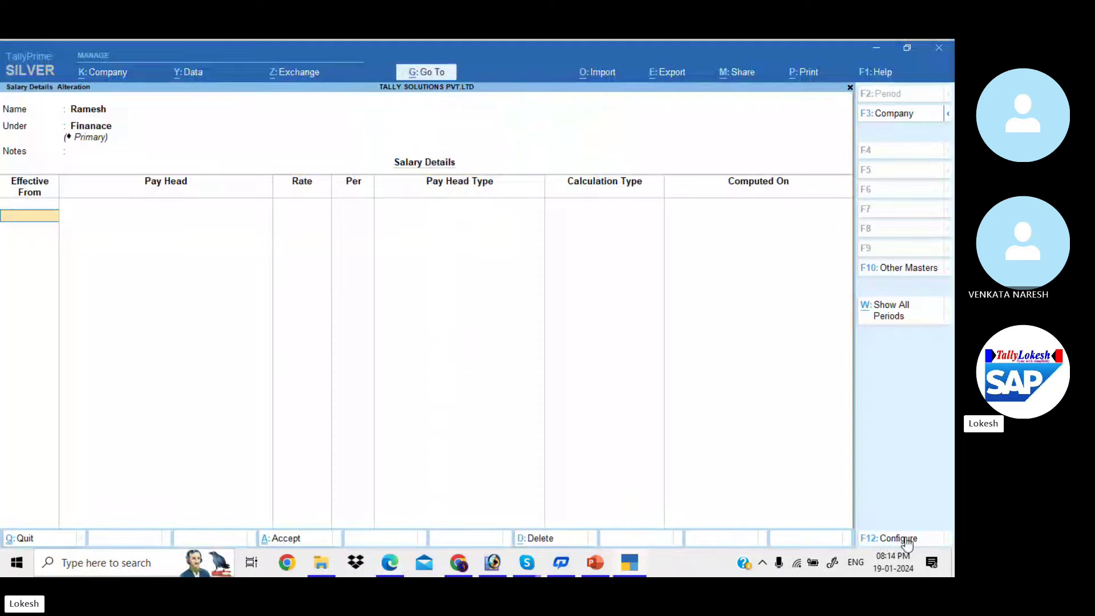
{"action": "type", "text": "1-4"}
{"action": "key", "text": "Return"}
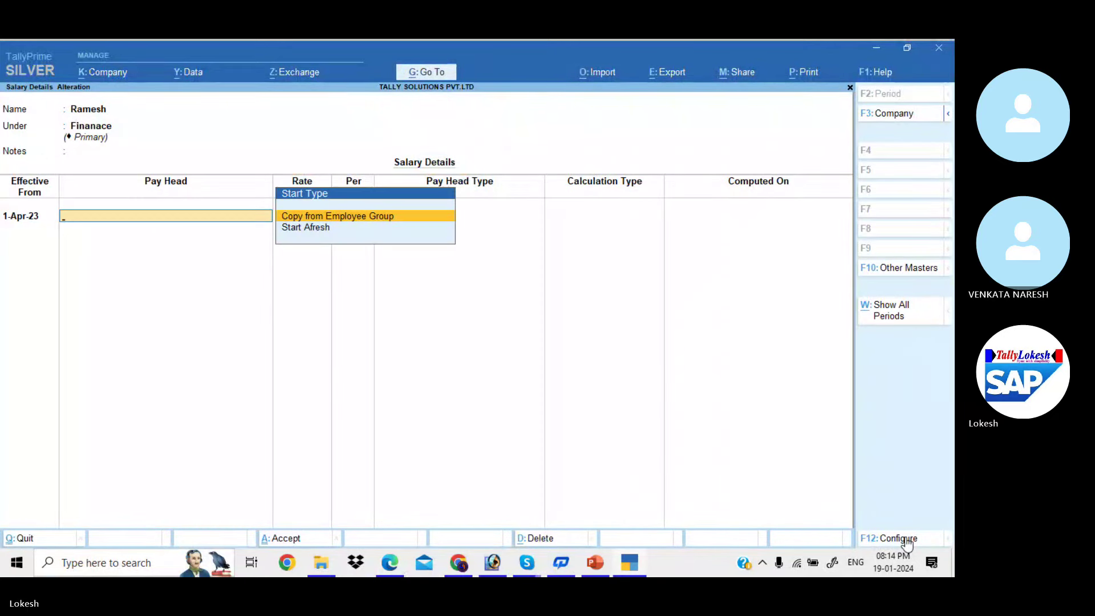
{"action": "key", "text": "Return"}
{"action": "key", "text": "Return"}
{"action": "type", "text": "1"}
{"action": "key", "text": "alt+Tab"}
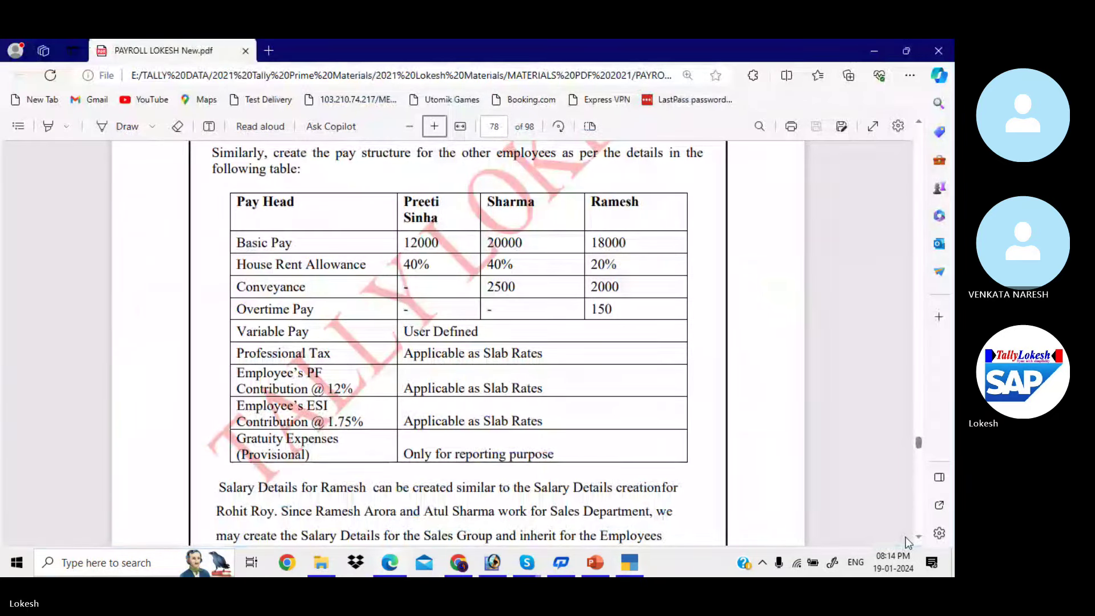
{"action": "key", "text": "alt+Tab"}
{"action": "type", "text": "8000"}
{"action": "key", "text": "Return"}
{"action": "key", "text": "Return"}
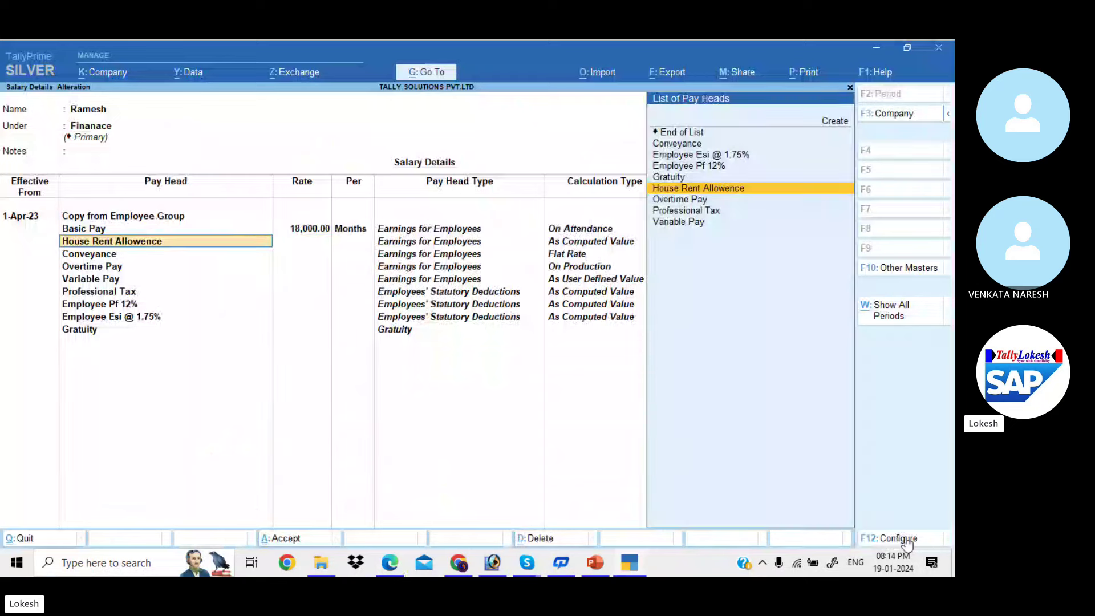
{"action": "key", "text": "Return"}
Add HRA 20%, Conveyance 2,000 and Overtime 150 per hour, then save the Finance employee's salary
{"action": "key", "text": "alt+Tab"}
{"action": "key", "text": "alt+Tab"}
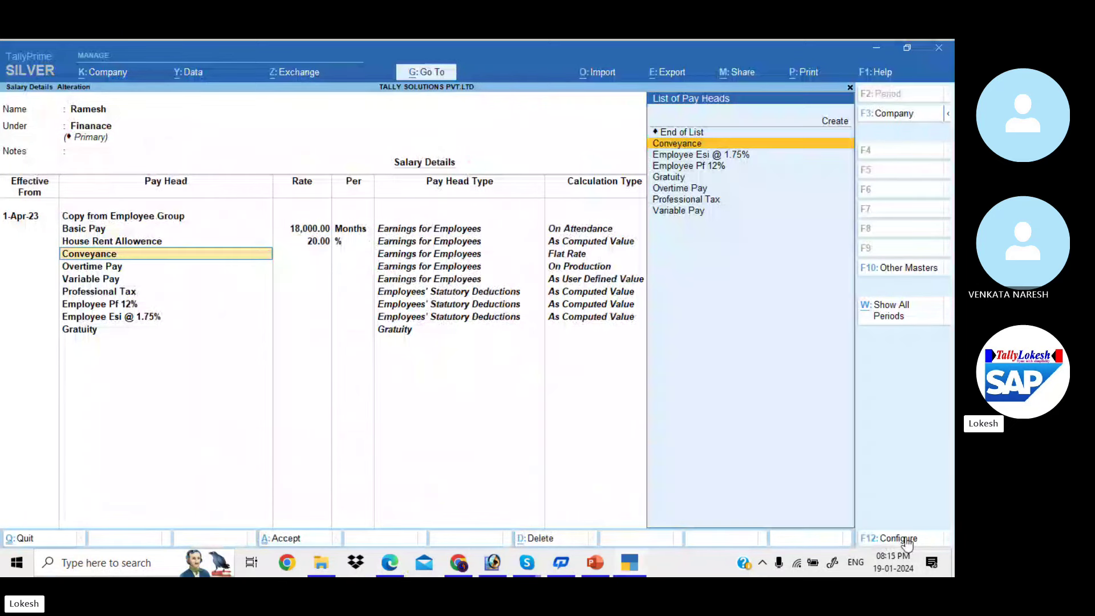
{"action": "key", "text": "Return"}
{"action": "key", "text": "alt+Tab"}
{"action": "key", "text": "alt+Tab"}
{"action": "type", "text": "2"}
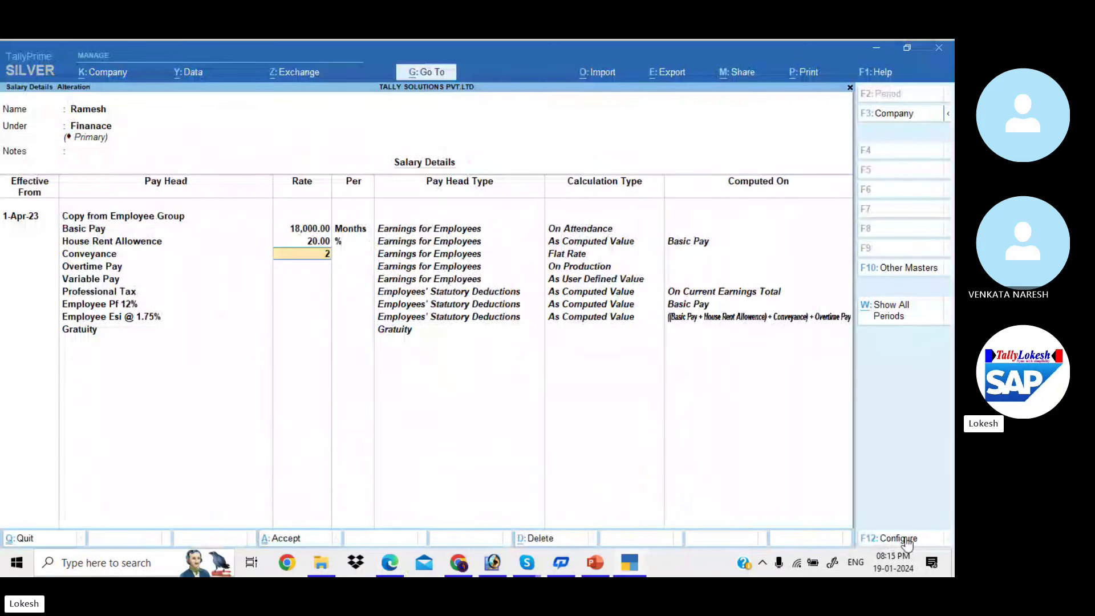
{"action": "key", "text": "Return"}
{"action": "key", "text": "alt+Tab"}
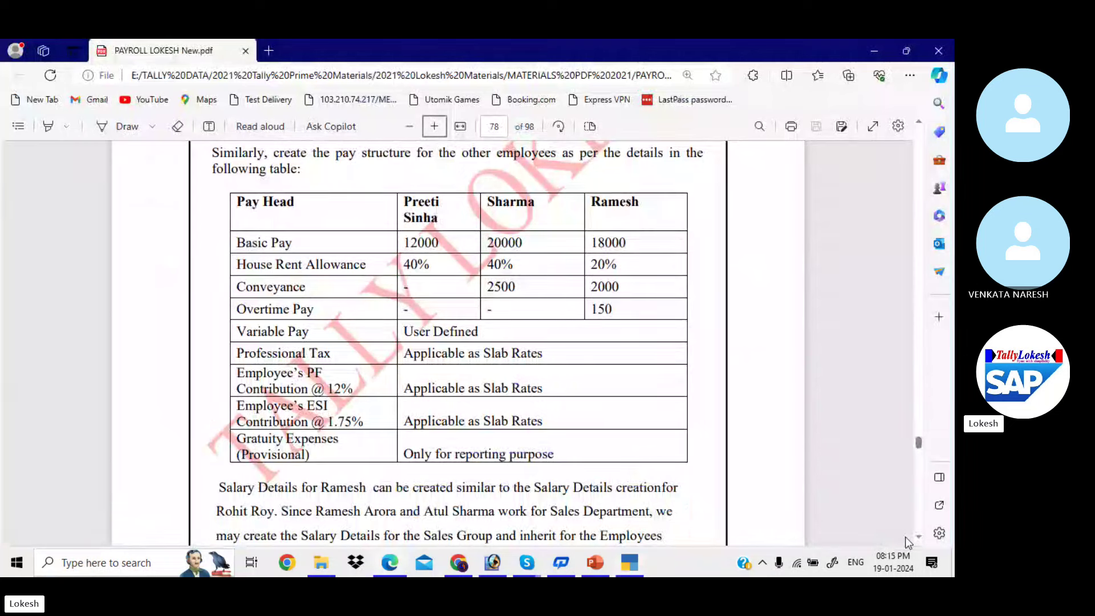
{"action": "key", "text": "alt+Tab"}
{"action": "type", "text": "150"}
{"action": "key", "text": "Return"}
{"action": "key", "text": "Return"}
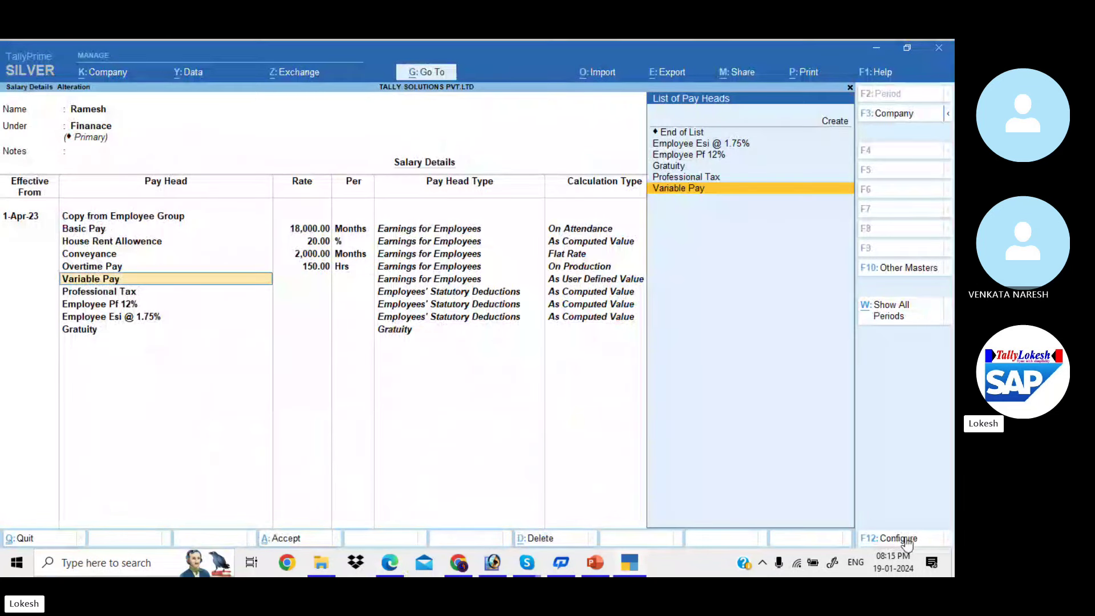
{"action": "key", "text": "Return"}
{"action": "key", "text": "Return"}
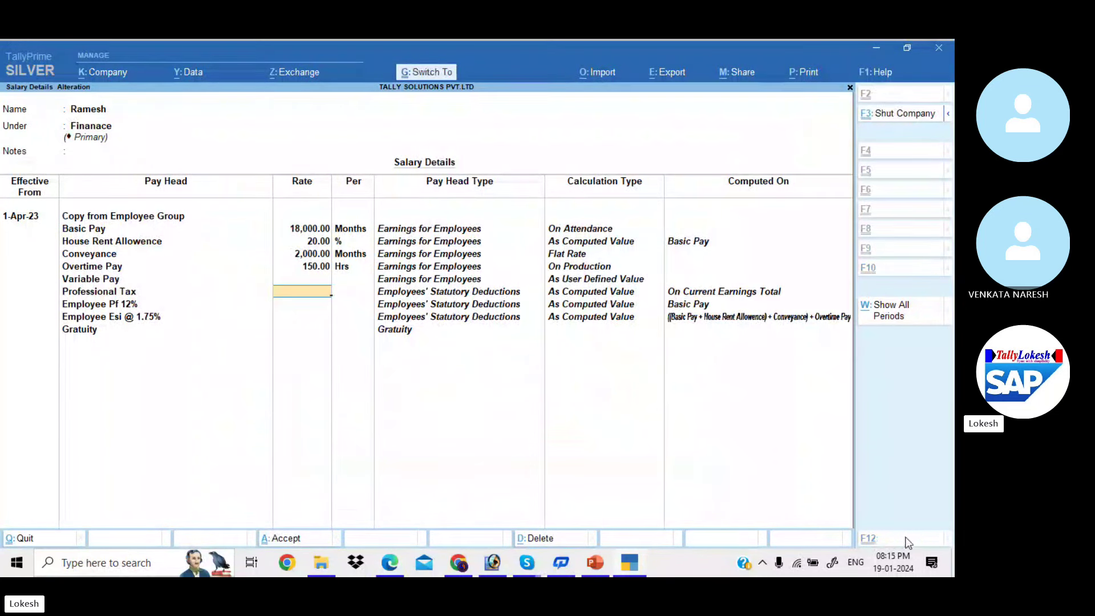
{"action": "key", "text": "ctrl+a"}
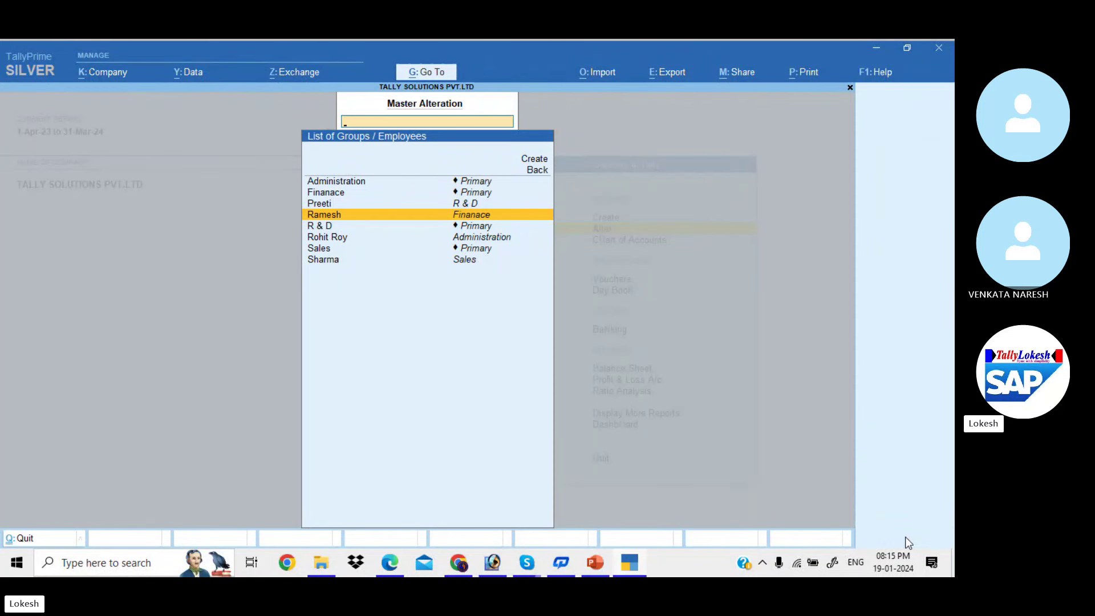
Return to the Gateway and open a new voucher entry screen
{"action": "key", "text": "Escape"}
{"action": "key", "text": "Escape"}
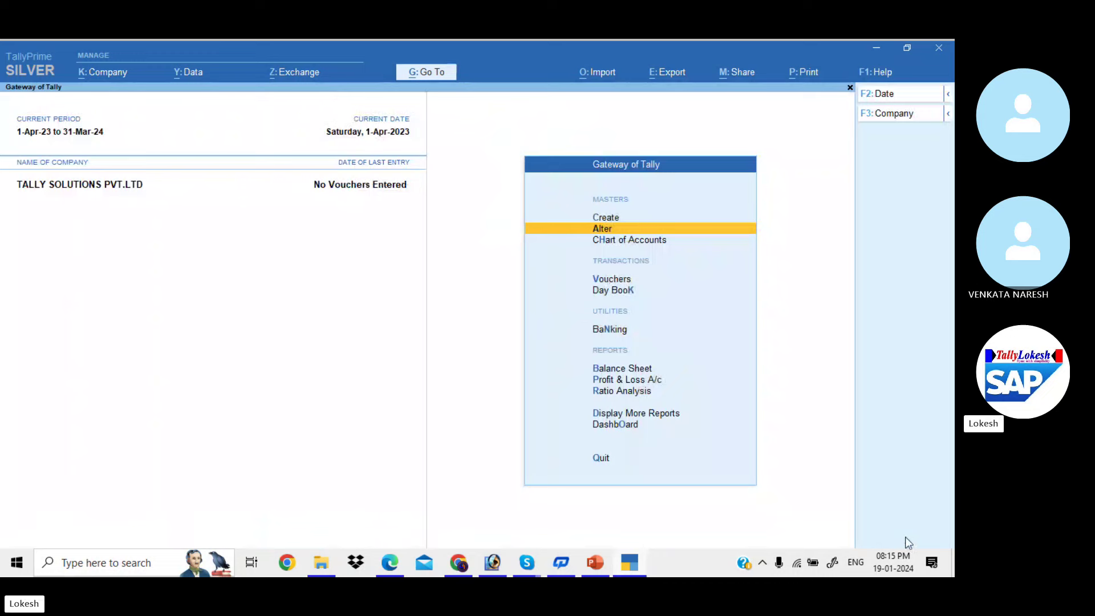
{"action": "key", "text": "Down"}
{"action": "key", "text": "Down"}
{"action": "key", "text": "Down"}
{"action": "key", "text": "Up"}
{"action": "key", "text": "Return"}
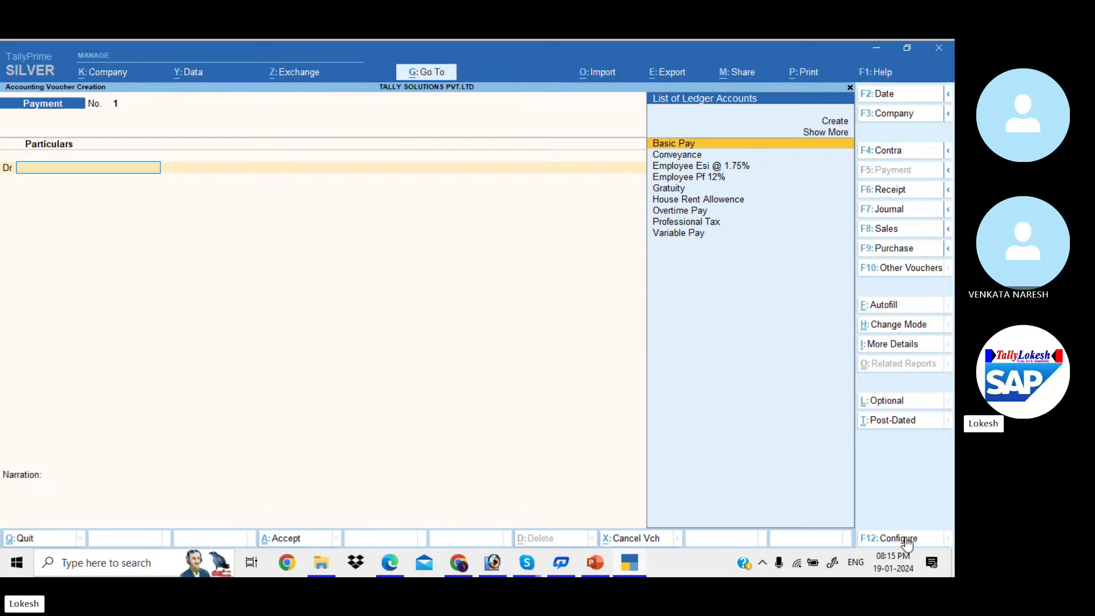
{"action": "key", "text": "alt+Tab"}
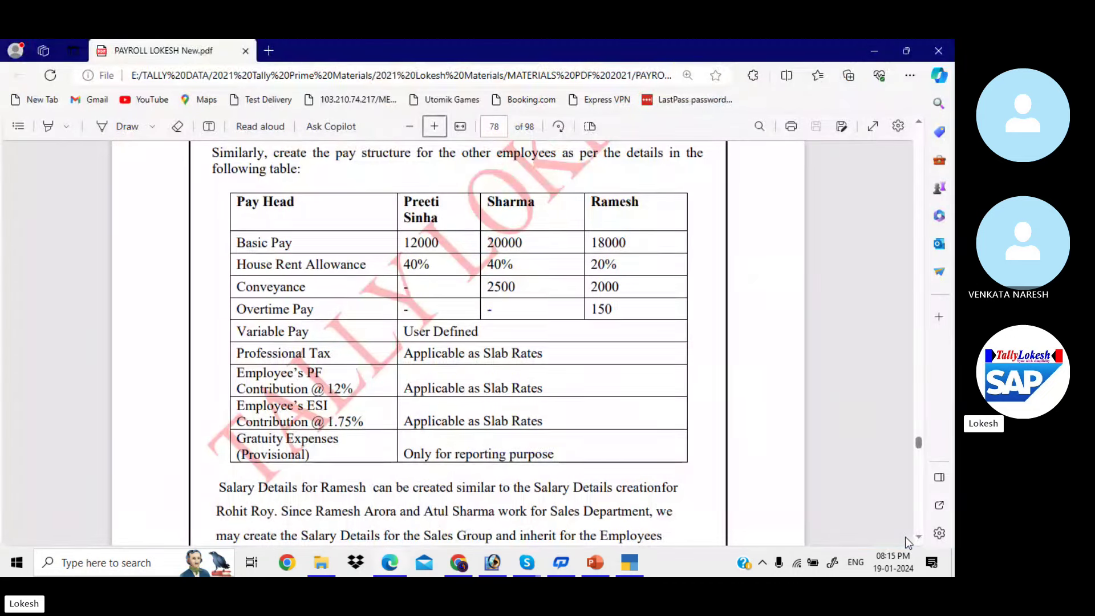
Scroll the payroll PDF to page 84's Example 1 attendance table, then return to TallyPrime
{"action": "scroll", "coordinate": [909, 542], "scroll_direction": "down", "scroll_amount": 2}
{"action": "scroll", "coordinate": [905, 542], "scroll_direction": "down", "scroll_amount": 15}
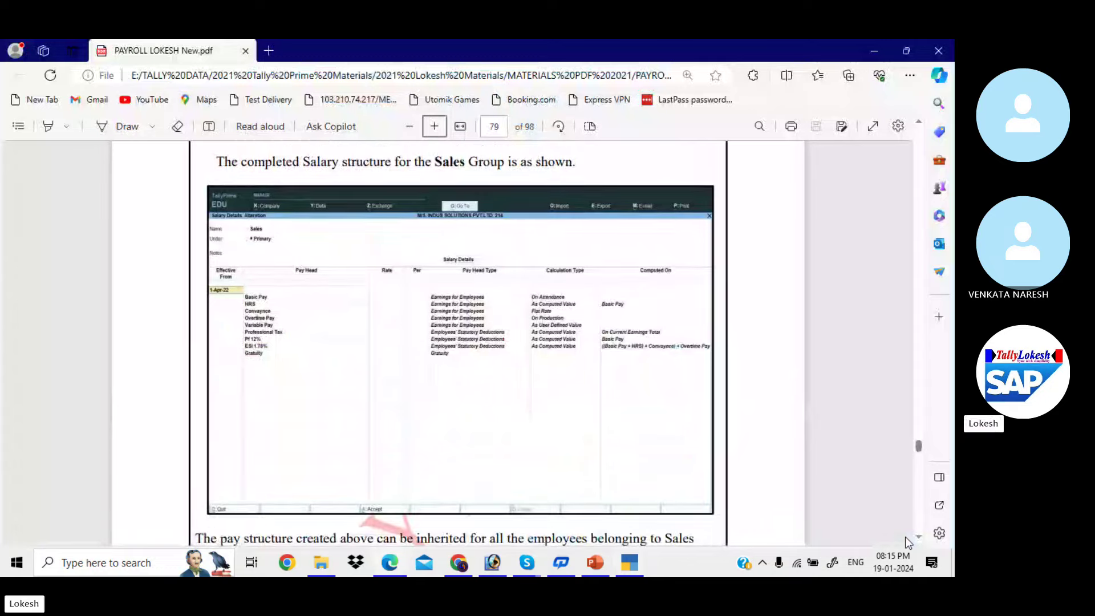
{"action": "scroll", "coordinate": [905, 539], "scroll_direction": "down", "scroll_amount": 10}
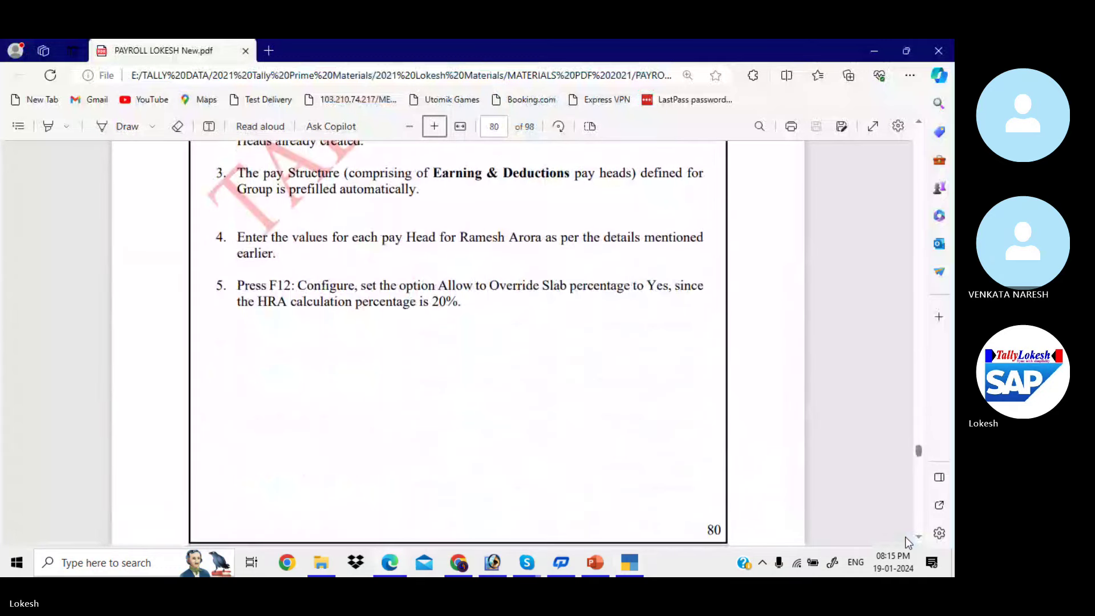
{"action": "scroll", "coordinate": [904, 537], "scroll_direction": "down", "scroll_amount": 15}
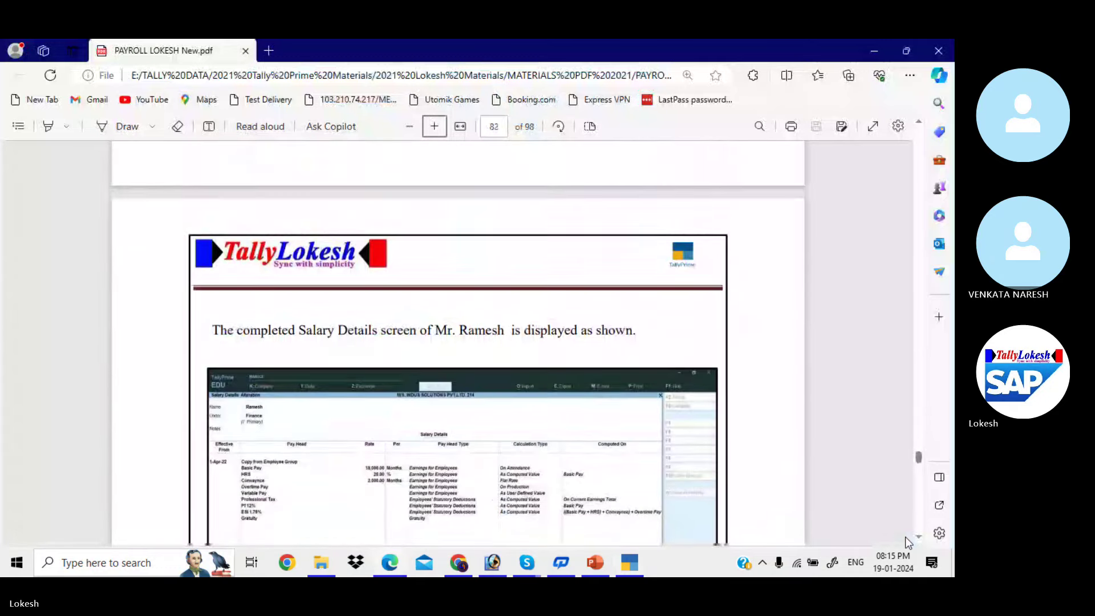
{"action": "scroll", "coordinate": [905, 536], "scroll_direction": "down", "scroll_amount": 12}
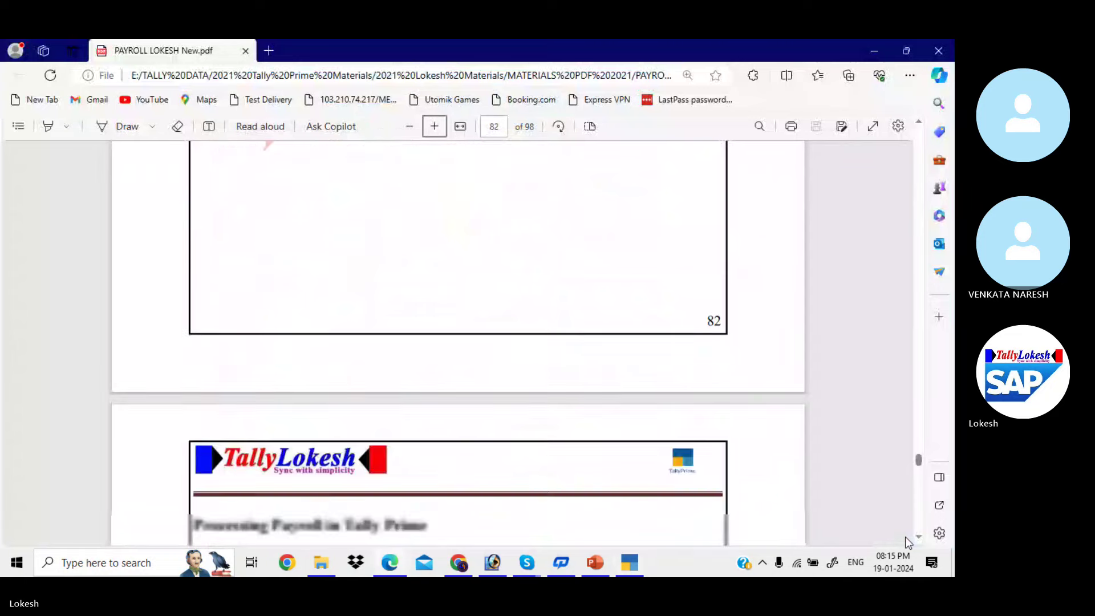
{"action": "scroll", "coordinate": [905, 536], "scroll_direction": "down", "scroll_amount": 12}
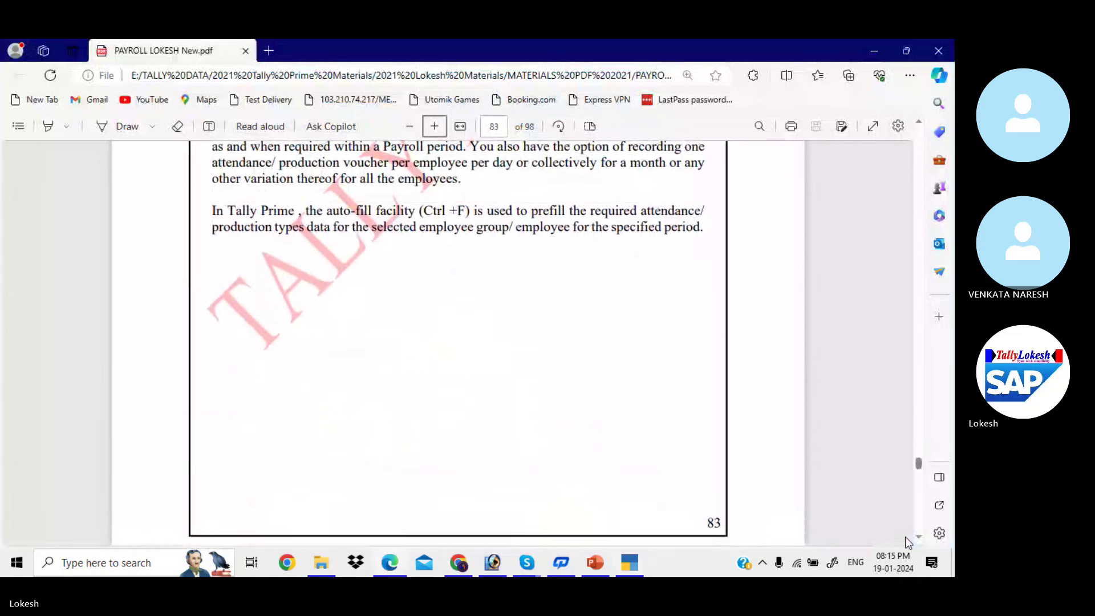
{"action": "scroll", "coordinate": [905, 536], "scroll_direction": "down", "scroll_amount": 5}
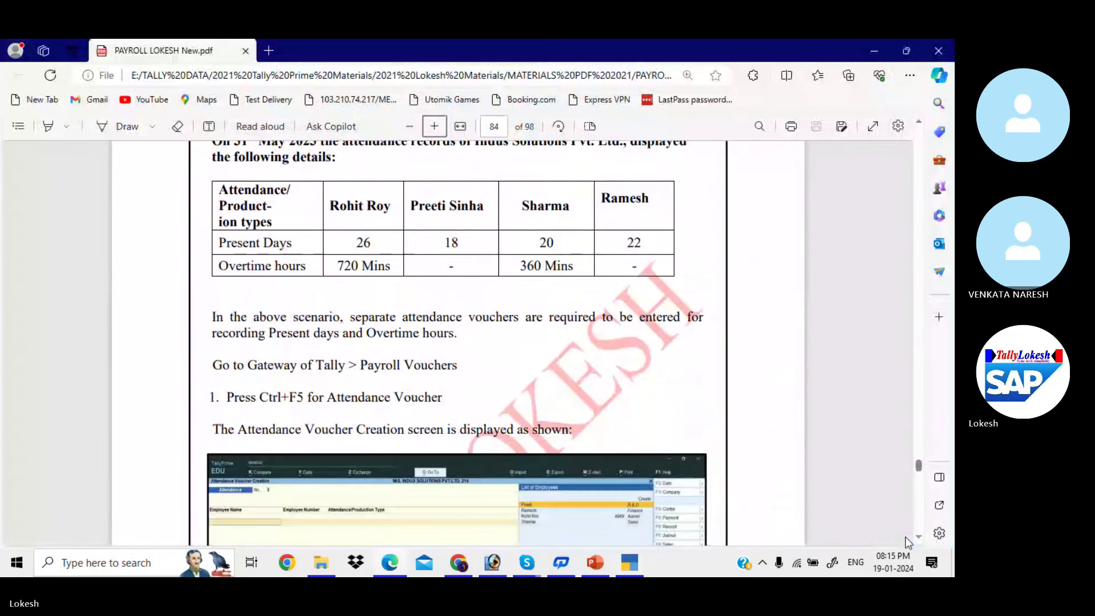
{"action": "scroll", "coordinate": [905, 535], "scroll_direction": "up", "scroll_amount": 2}
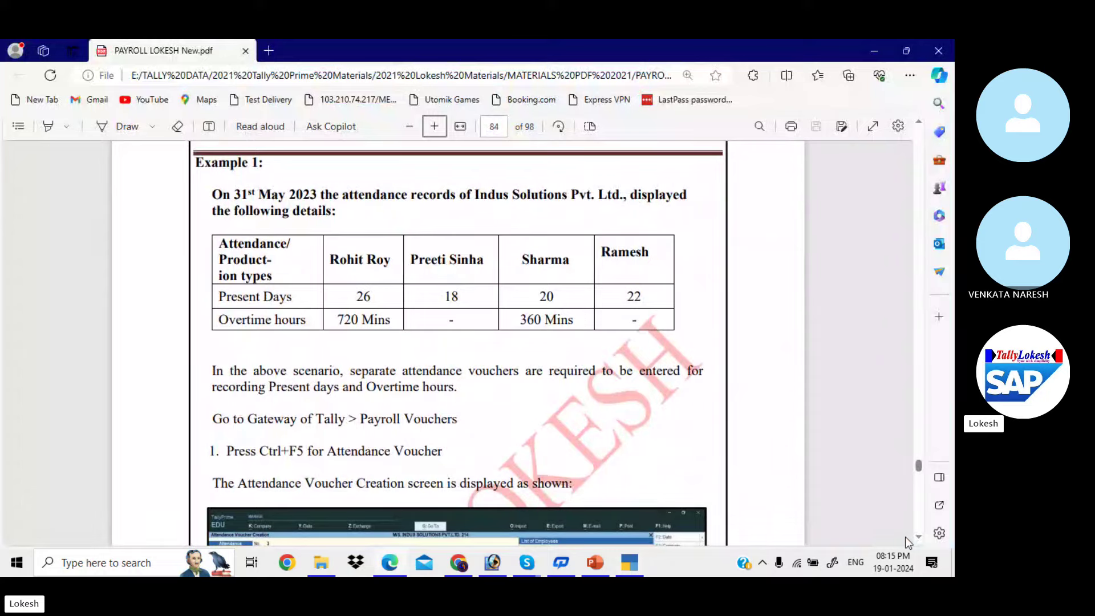
{"action": "key", "text": "alt+Tab"}
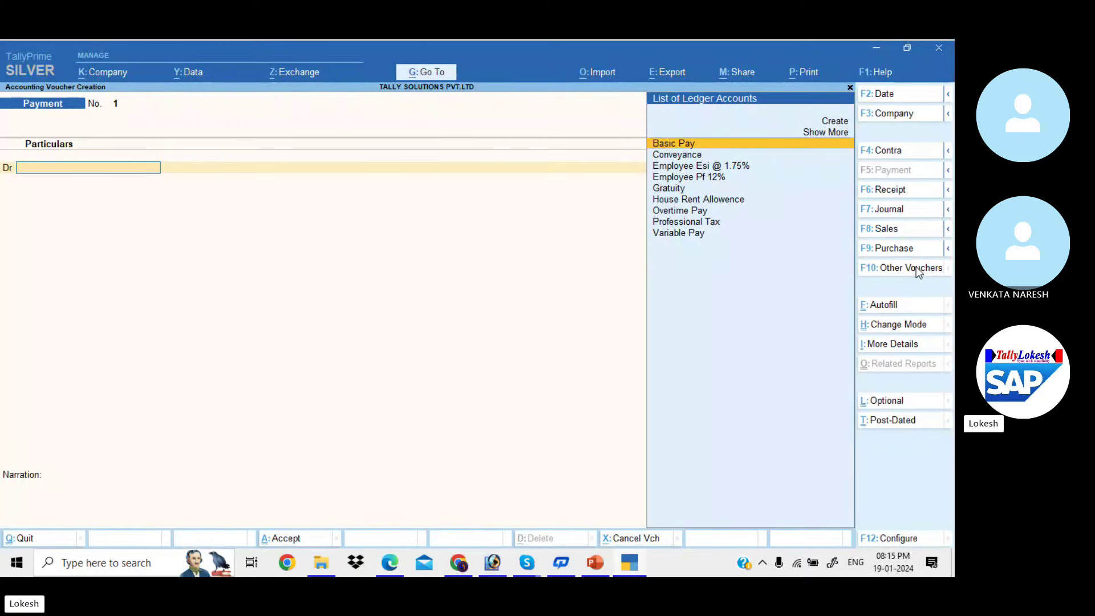
Create Attendance voucher No. 1 dated 31-May-23 and bring up its Attendance Autofill
{"action": "left_click", "coordinate": [915, 276]}
{"action": "key", "text": "Down"}
{"action": "key", "text": "Down"}
{"action": "key", "text": "Down"}
{"action": "key", "text": "Down"}
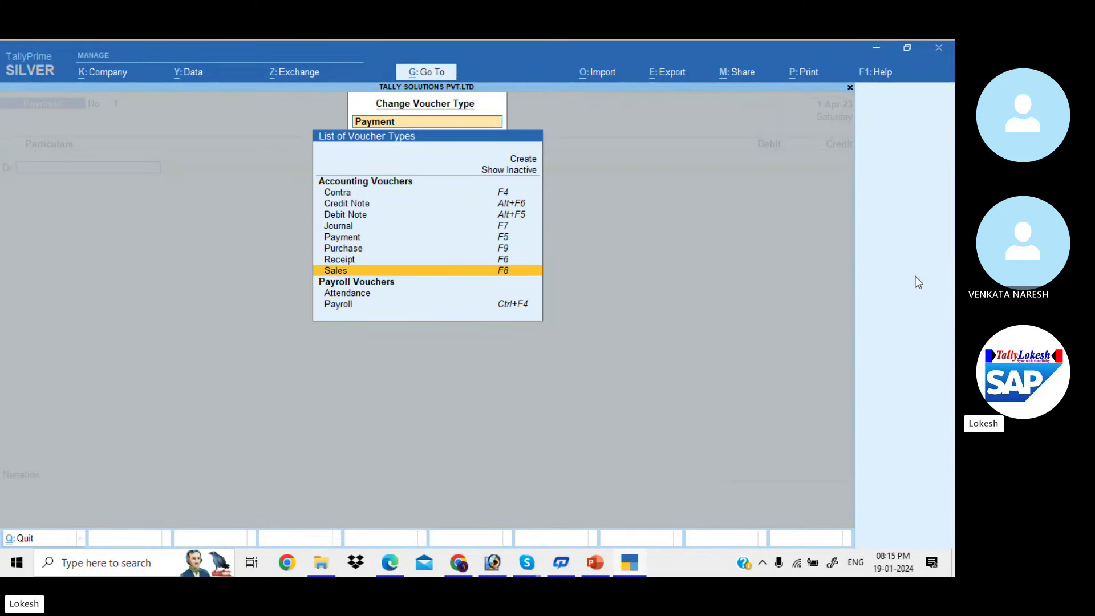
{"action": "key", "text": "Down"}
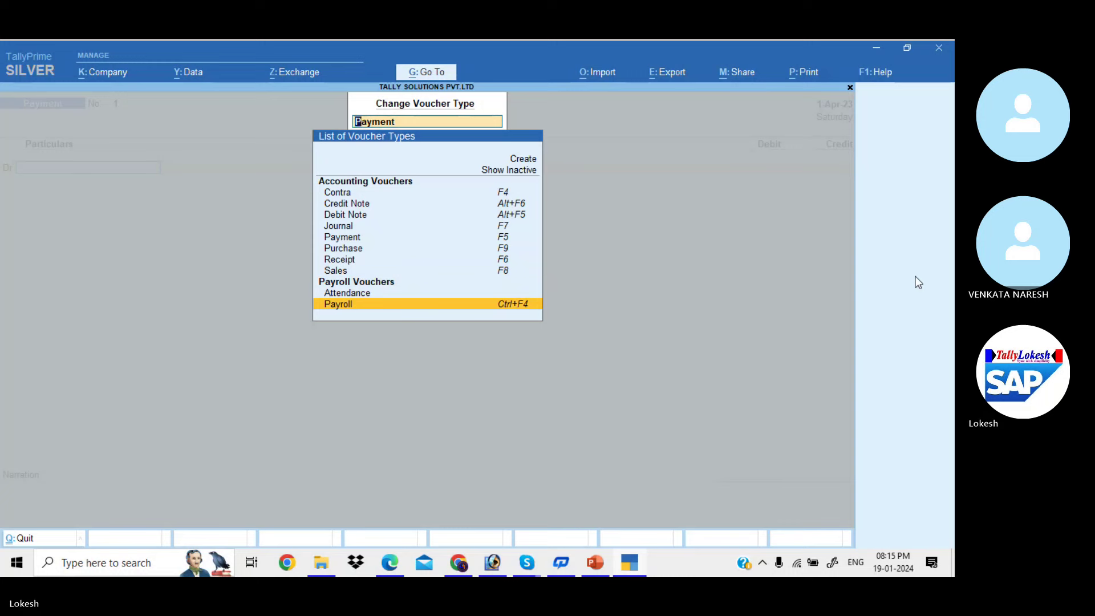
{"action": "key", "text": "Up"}
{"action": "key", "text": "Return"}
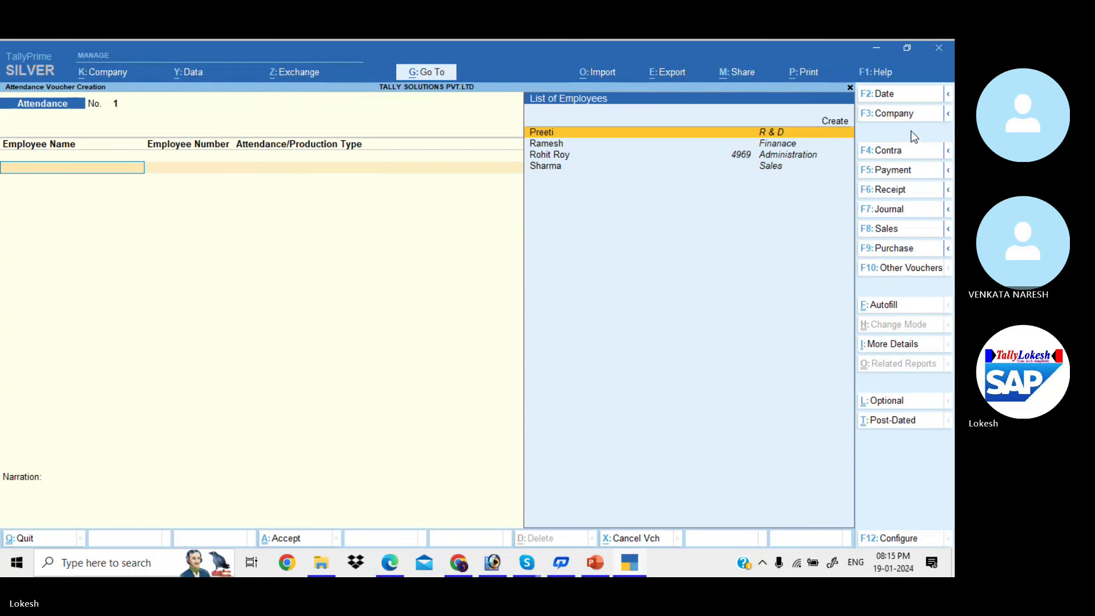
{"action": "left_click", "coordinate": [888, 96]}
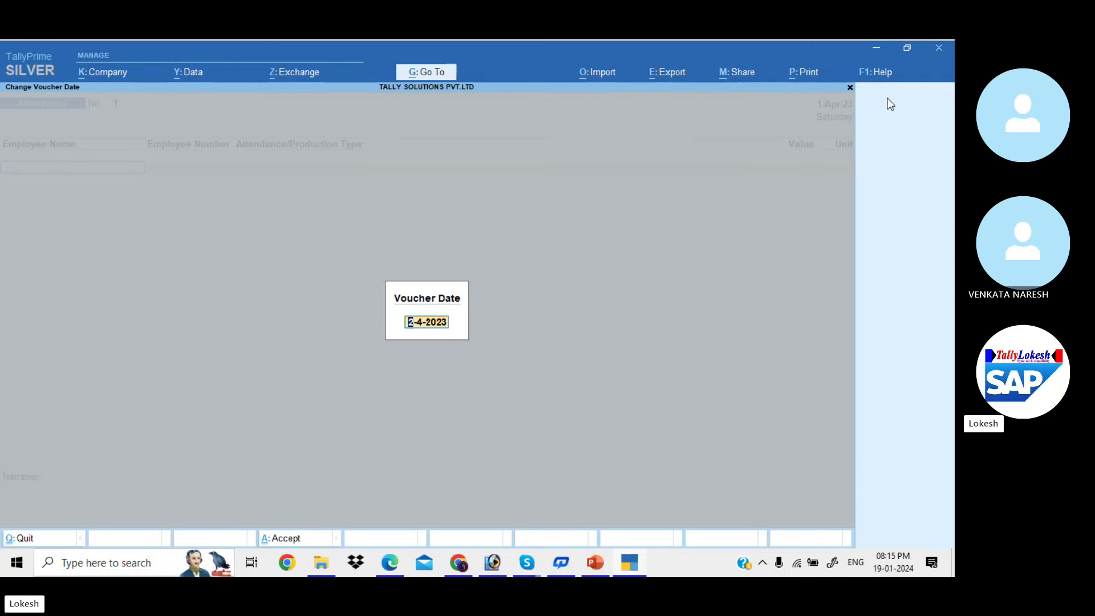
{"action": "type", "text": "31-5"}
{"action": "key", "text": "Return"}
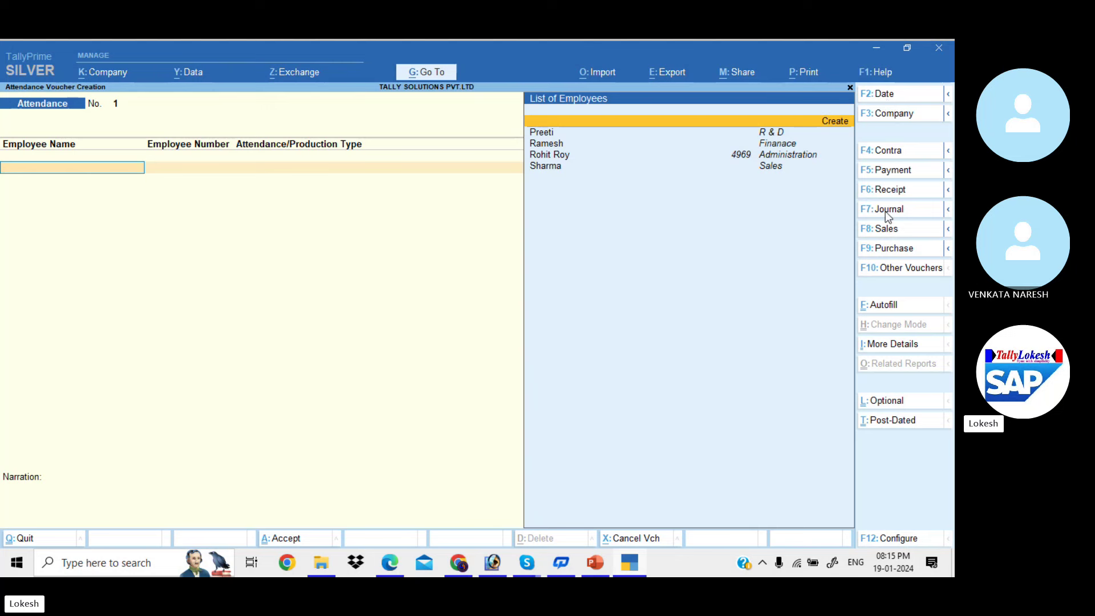
{"action": "left_click", "coordinate": [886, 309]}
Autofill the attendance voucher with Present for all employees, keeping the 31-5-2023 date
{"action": "key", "text": "Return"}
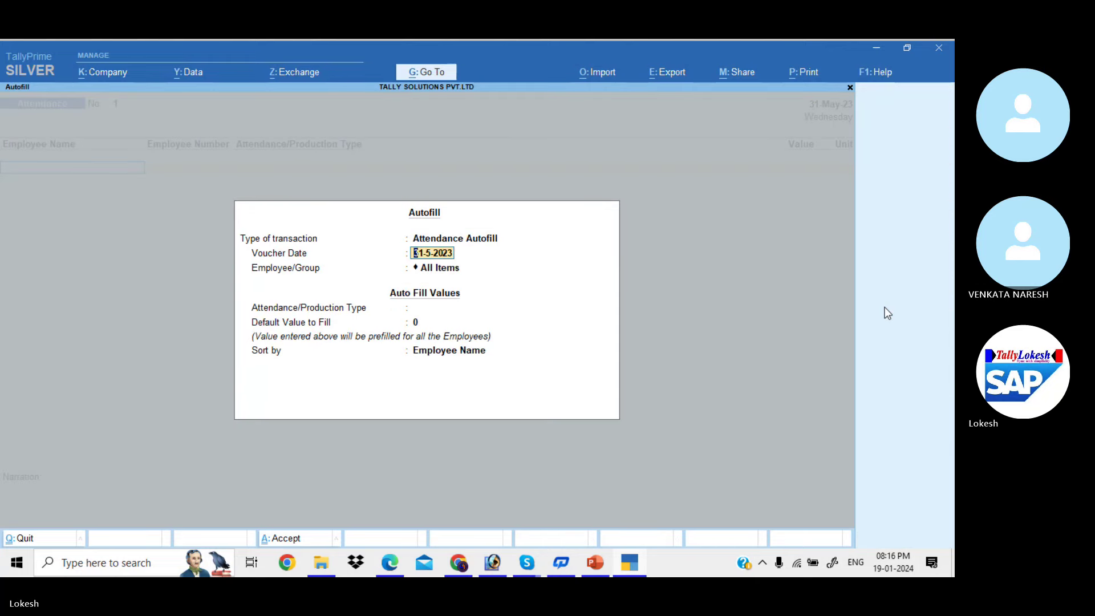
{"action": "key", "text": "Return"}
{"action": "key", "text": "Return"}
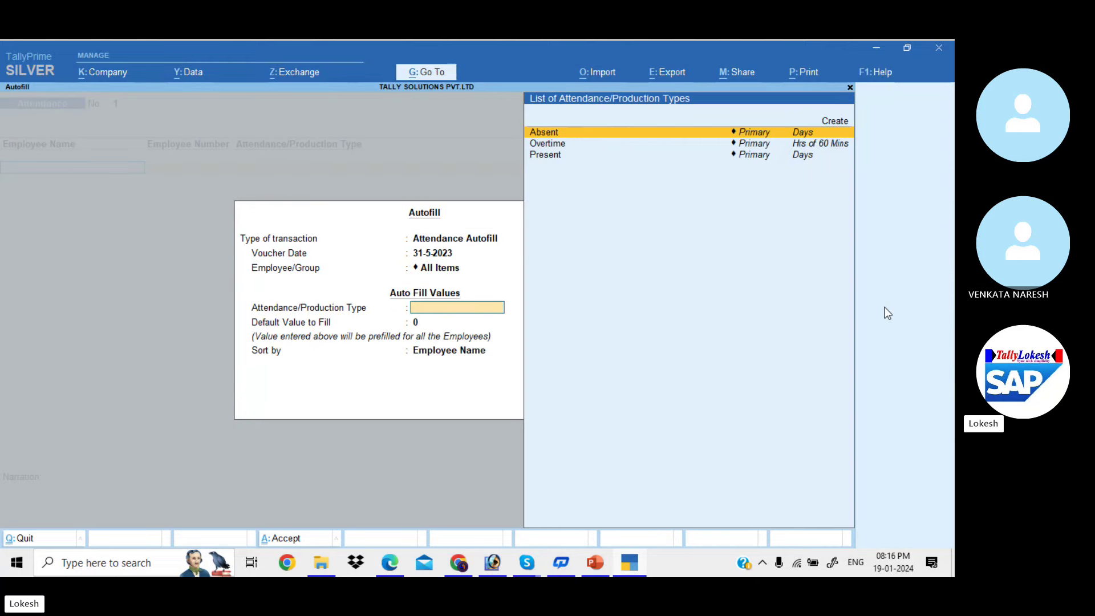
{"action": "key", "text": "Down"}
{"action": "key", "text": "Down"}
{"action": "key", "text": "Return"}
{"action": "key", "text": "Return"}
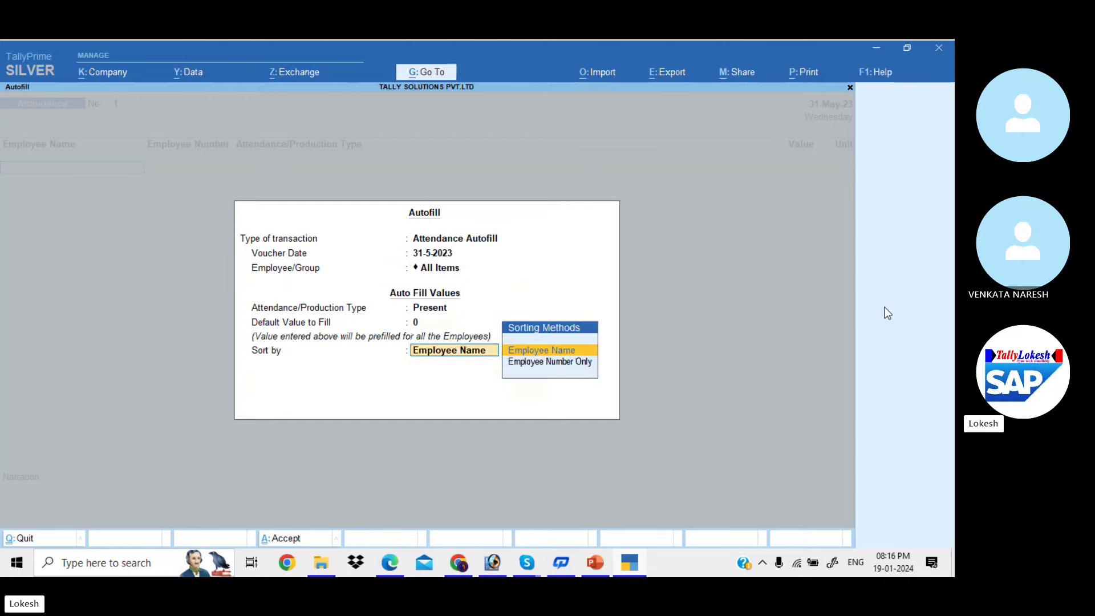
{"action": "key", "text": "Return"}
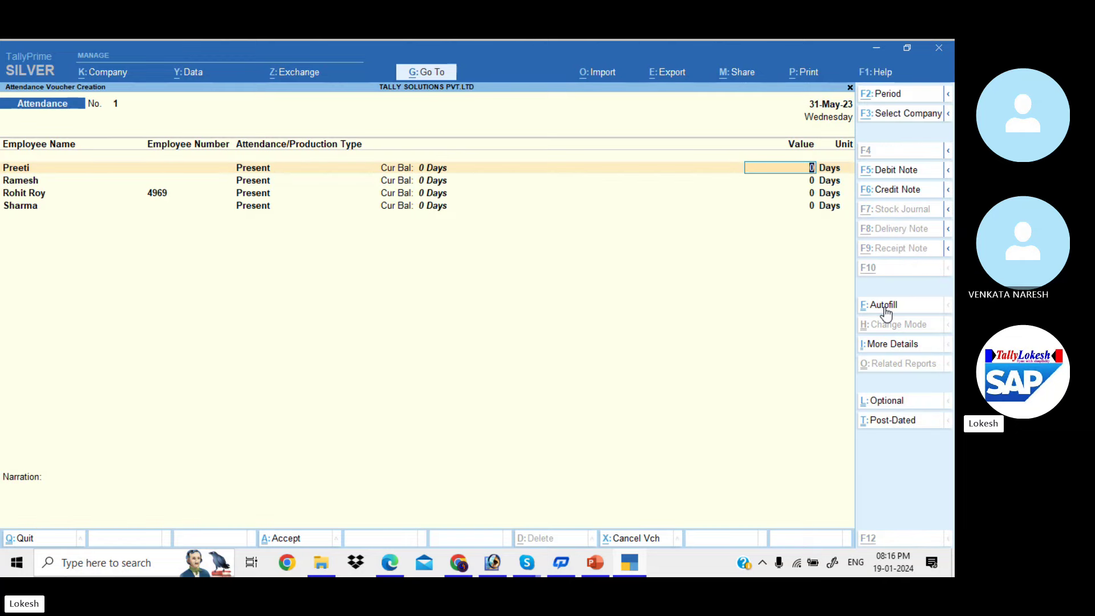
{"action": "key", "text": "alt+Tab"}
{"action": "key", "text": "alt+Tab"}
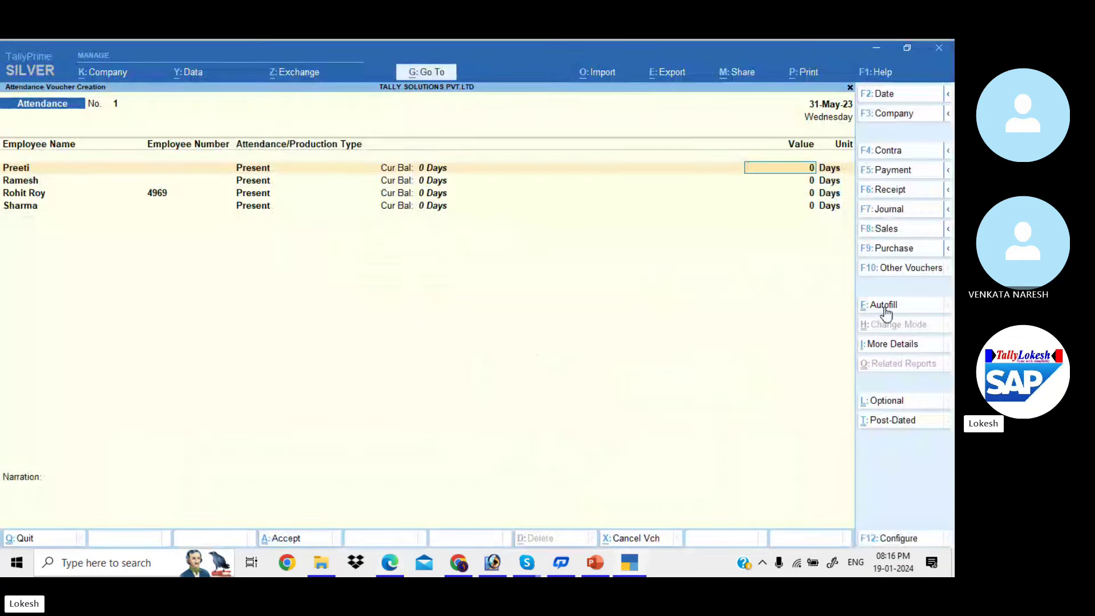
Enter 18, 22, 26 and 20 present days for the four employees and save
{"action": "key", "text": "alt+Tab"}
{"action": "key", "text": "alt+Tab"}
{"action": "type", "text": "18"}
{"action": "key", "text": "Return"}
{"action": "key", "text": "alt+Tab"}
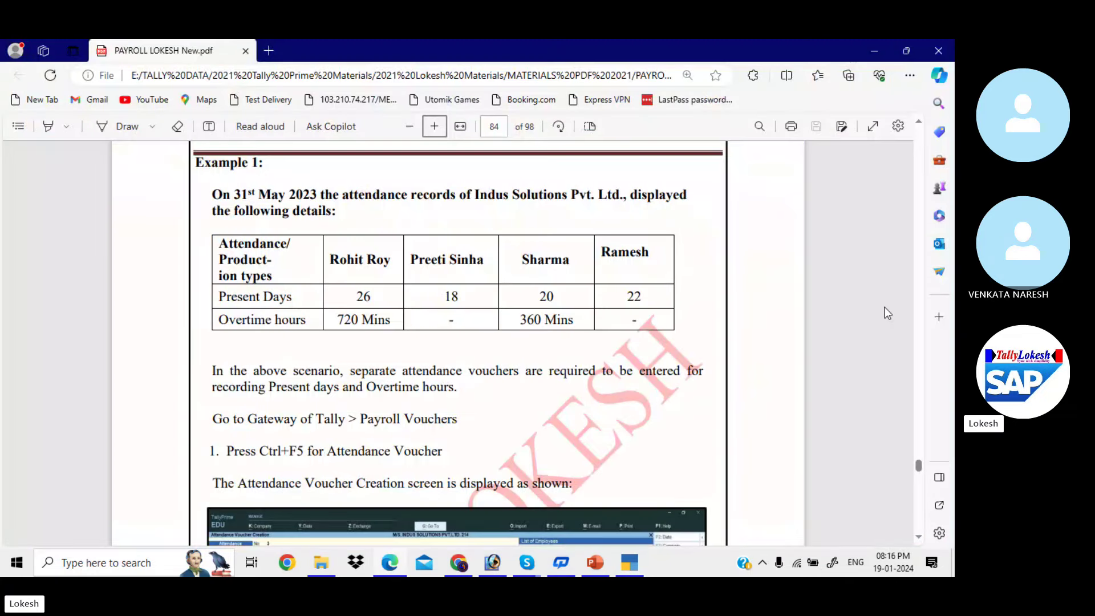
{"action": "key", "text": "alt+Tab"}
{"action": "type", "text": "22"}
{"action": "key", "text": "Return"}
{"action": "key", "text": "alt+Tab"}
{"action": "key", "text": "alt+Tab"}
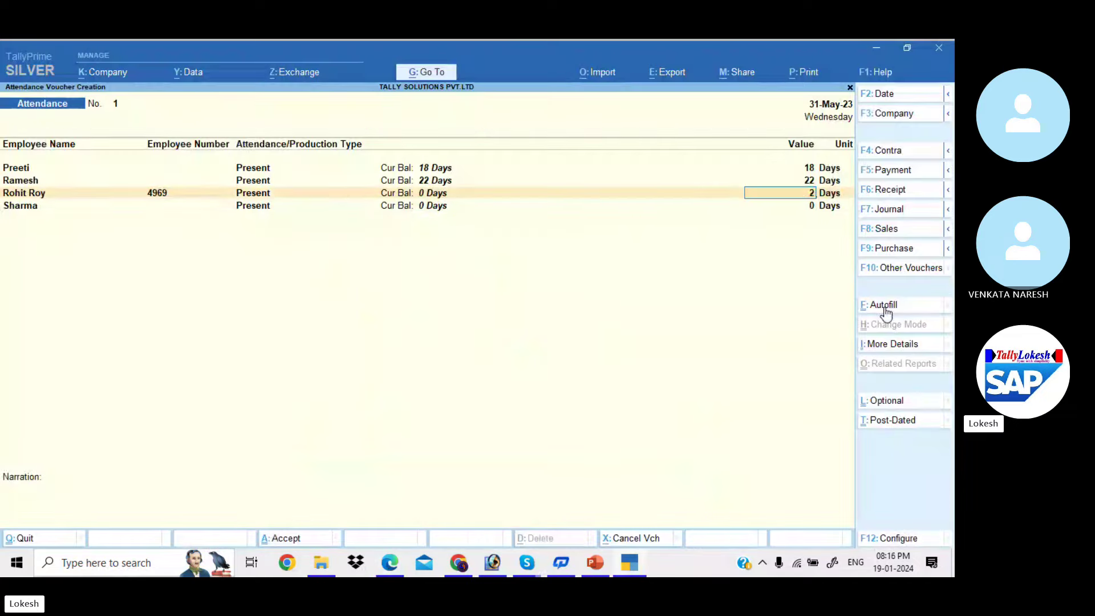
{"action": "type", "text": "26"}
{"action": "key", "text": "Return"}
{"action": "key", "text": "alt+Tab"}
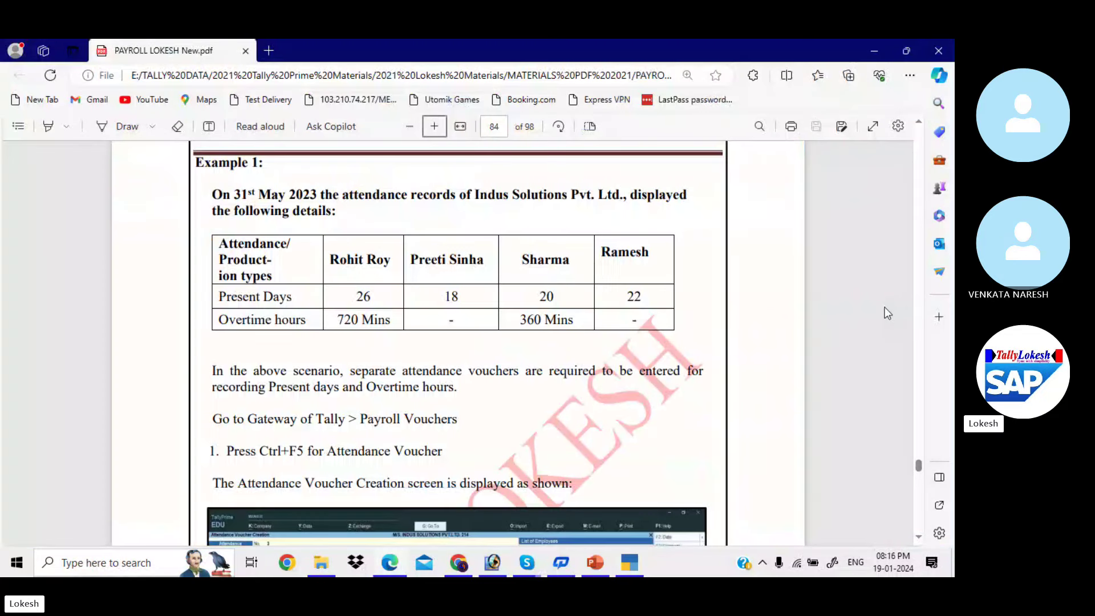
{"action": "key", "text": "alt+Tab"}
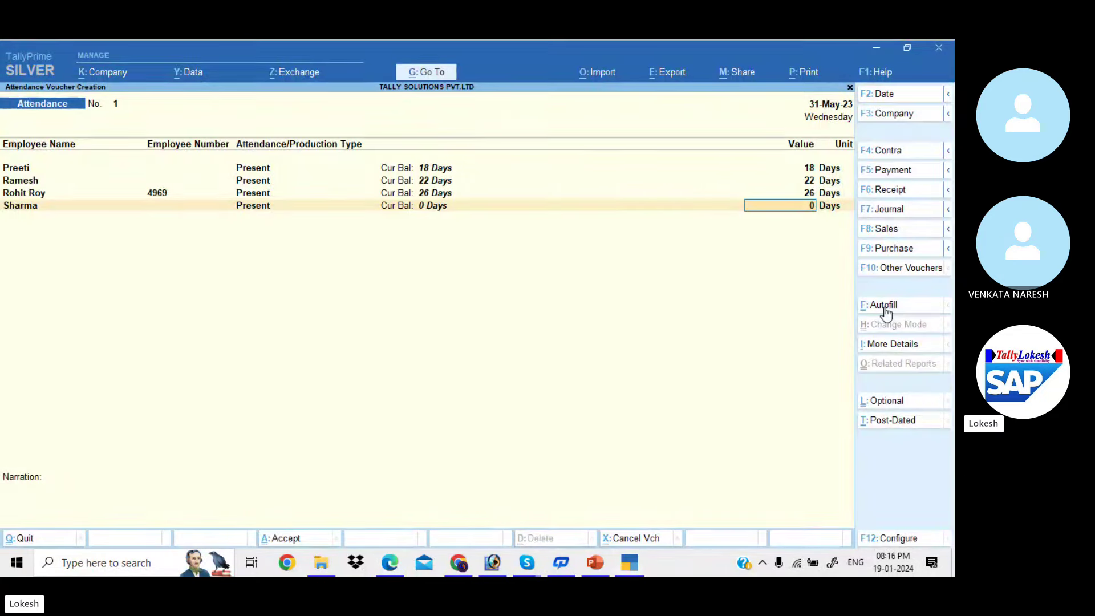
{"action": "type", "text": "20"}
{"action": "key", "text": "Return"}
{"action": "key", "text": "Return"}
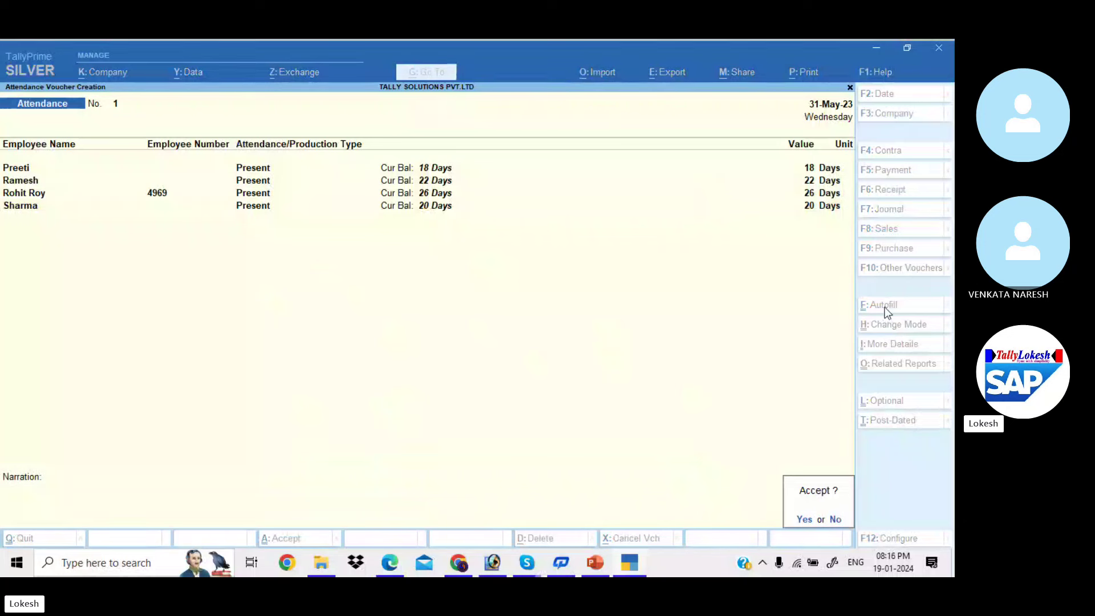
{"action": "key", "text": "Return"}
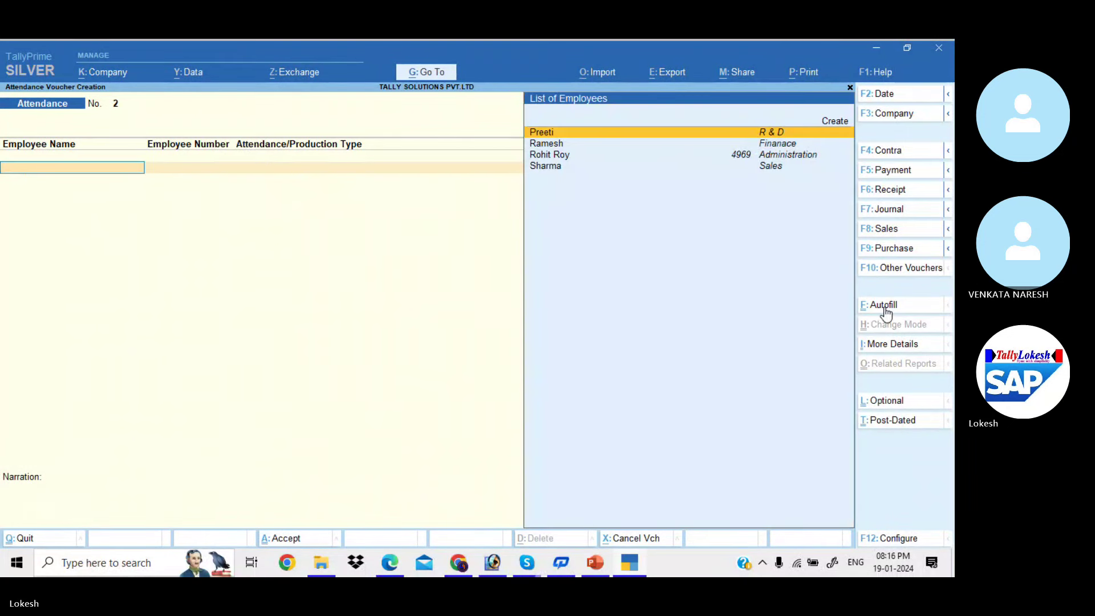
Autofill voucher No. 2 with the Overtime attendance type for all employees
{"action": "left_click", "coordinate": [885, 308]}
{"action": "key", "text": "Return"}
{"action": "key", "text": "Return"}
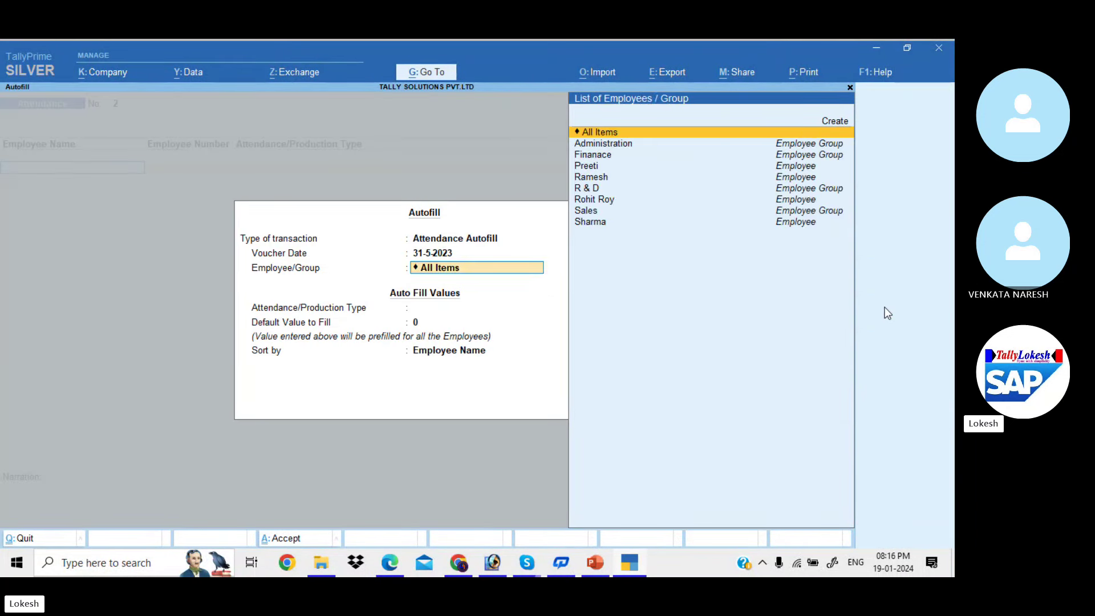
{"action": "key", "text": "Return"}
{"action": "key", "text": "Down"}
{"action": "key", "text": "Return"}
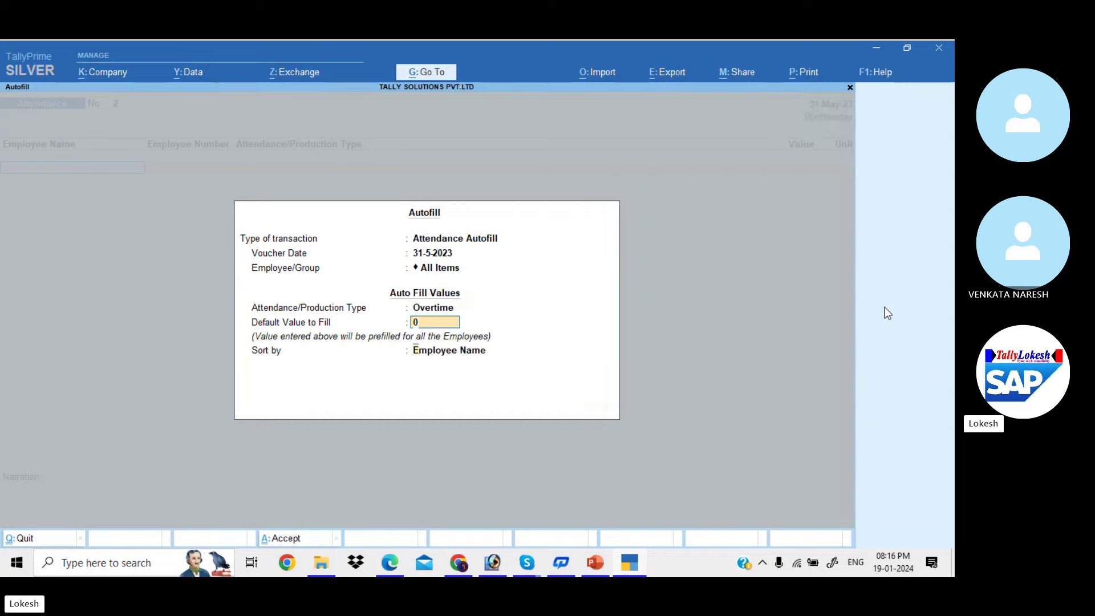
{"action": "key", "text": "Return"}
{"action": "key", "text": "Return"}
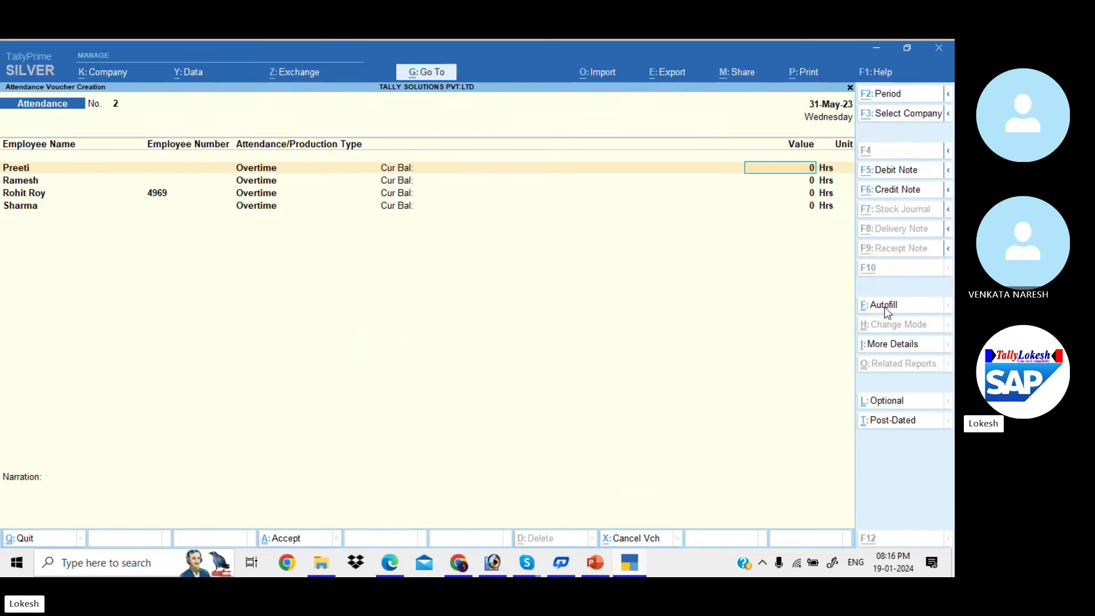
{"action": "key", "text": "alt+Tab"}
{"action": "key", "text": "alt+Tab"}
{"action": "key", "text": "Return"}
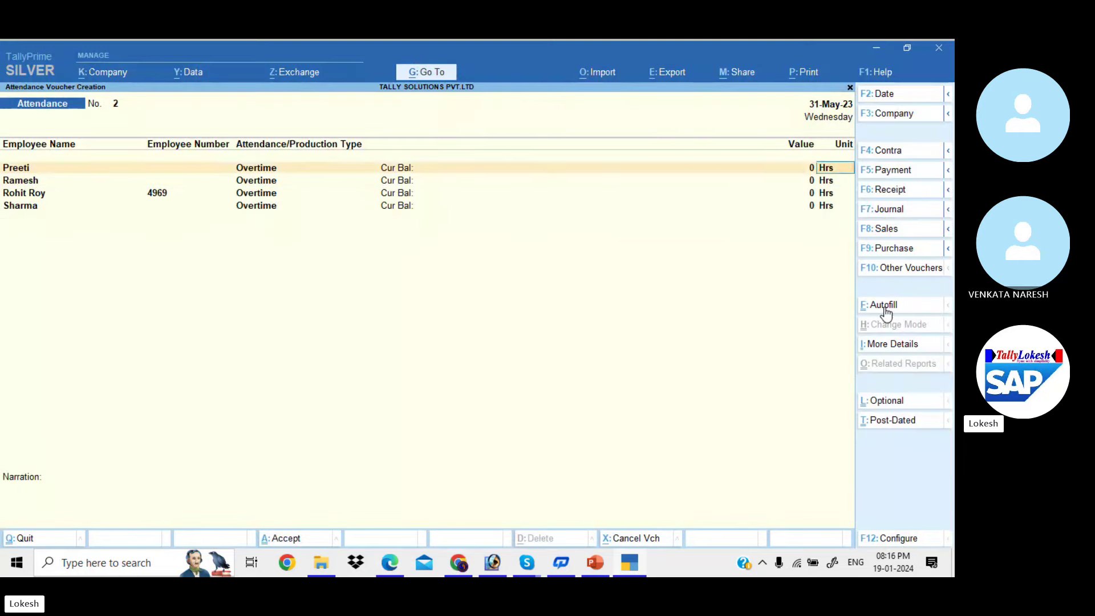
Record 720 mins overtime for the third employee and 360 mins for the fourth, and save
{"action": "key", "text": "Down"}
{"action": "key", "text": "Down"}
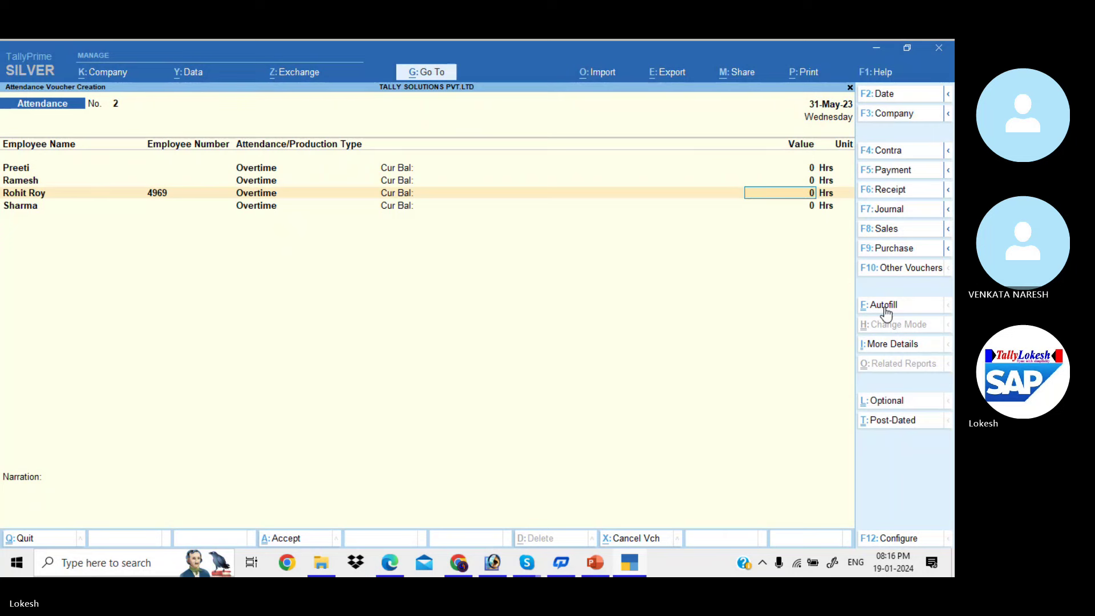
{"action": "type", "text": "72"}
{"action": "key", "text": "Return"}
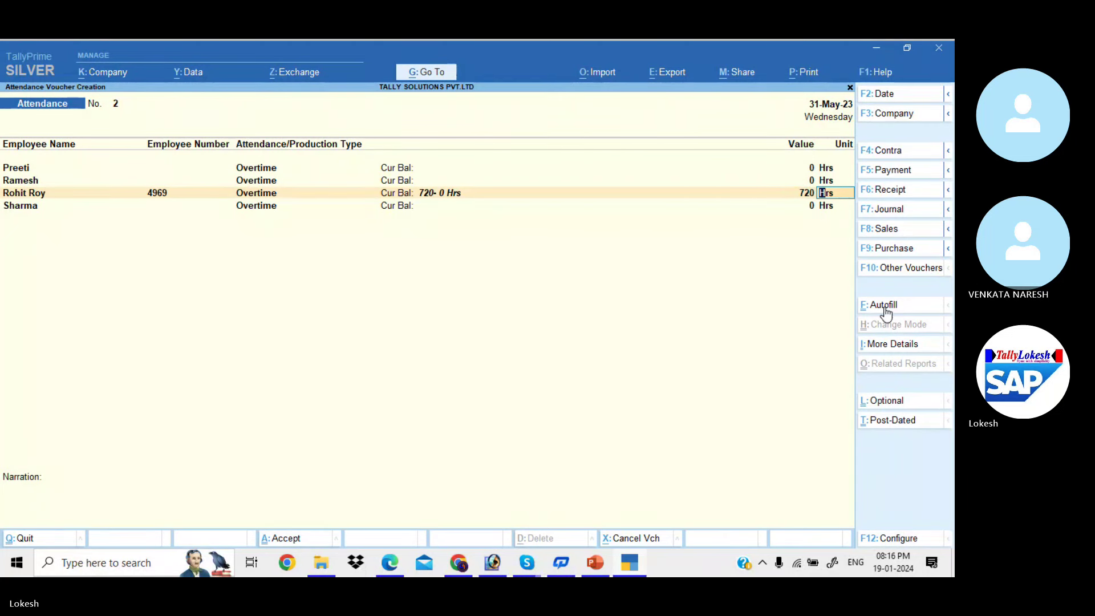
{"action": "type", "text": "Mins"}
{"action": "key", "text": "Return"}
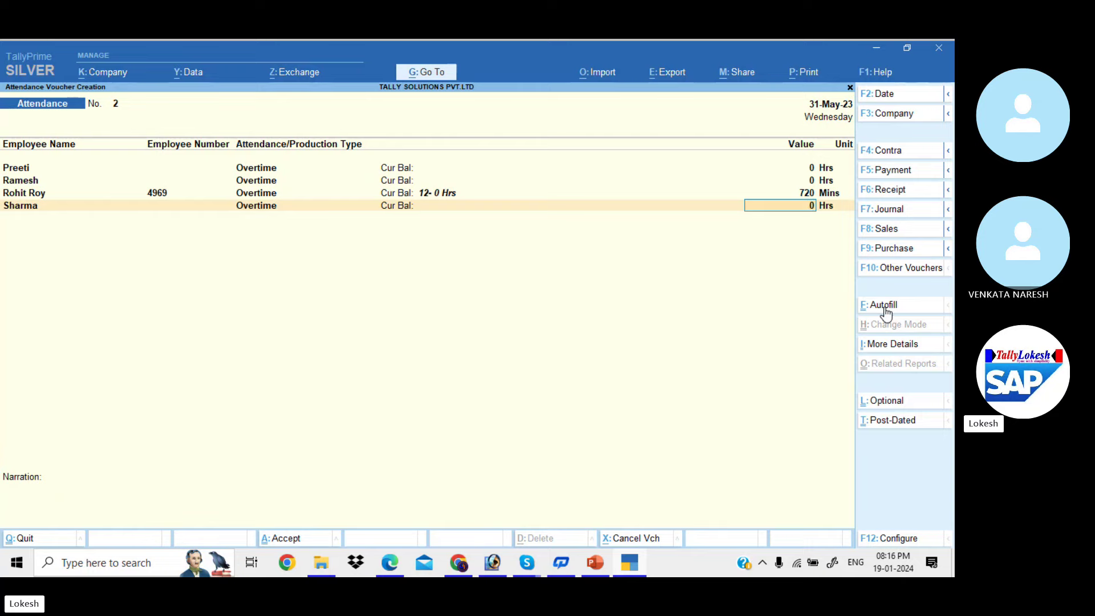
{"action": "key", "text": "alt+Tab"}
{"action": "key", "text": "alt+Tab"}
{"action": "type", "text": "360"}
{"action": "key", "text": "Return"}
{"action": "type", "text": "min"}
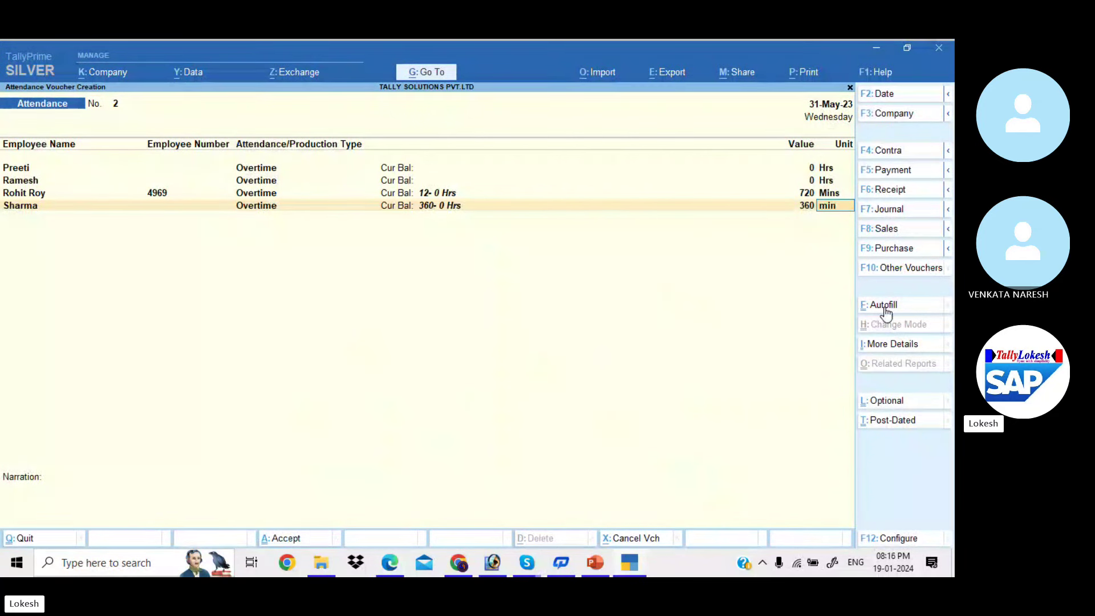
{"action": "key", "text": "Return"}
{"action": "key", "text": "Return"}
{"action": "key", "text": "Return"}
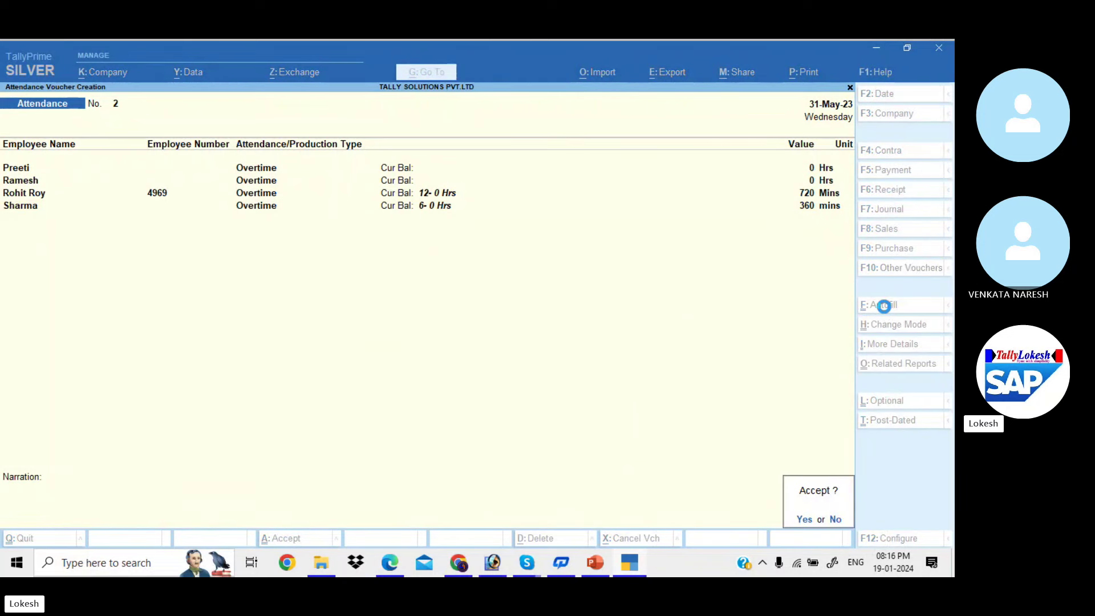
{"action": "key", "text": "Return"}
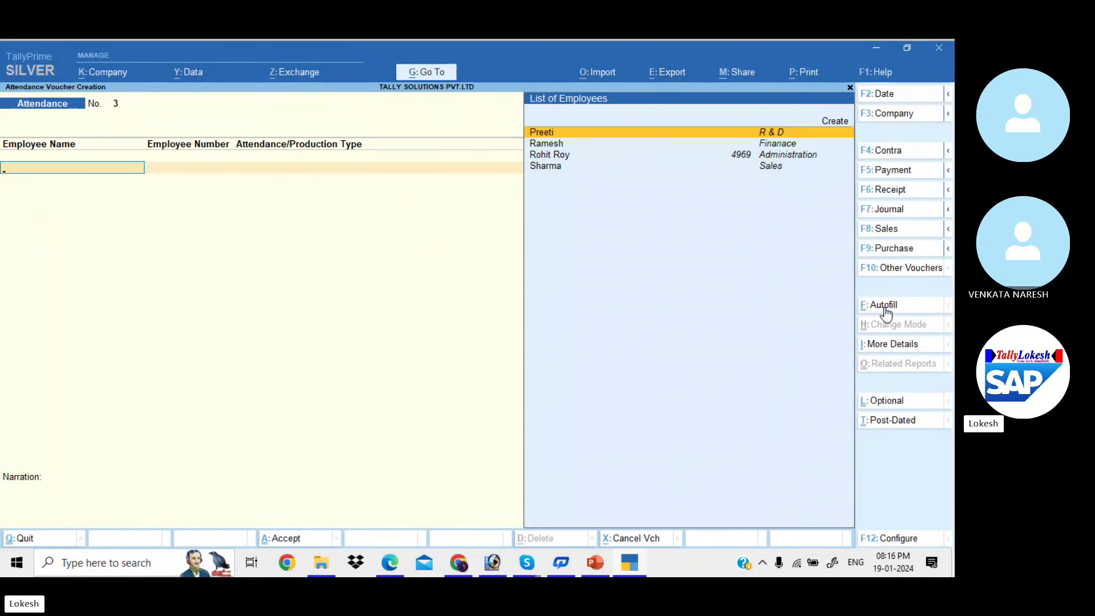
{"action": "key", "text": "alt+Tab"}
Scroll the PDF to page 86's Example 2 Variable Pay table, then return to TallyPrime
{"action": "scroll", "coordinate": [887, 313], "scroll_direction": "down", "scroll_amount": 10}
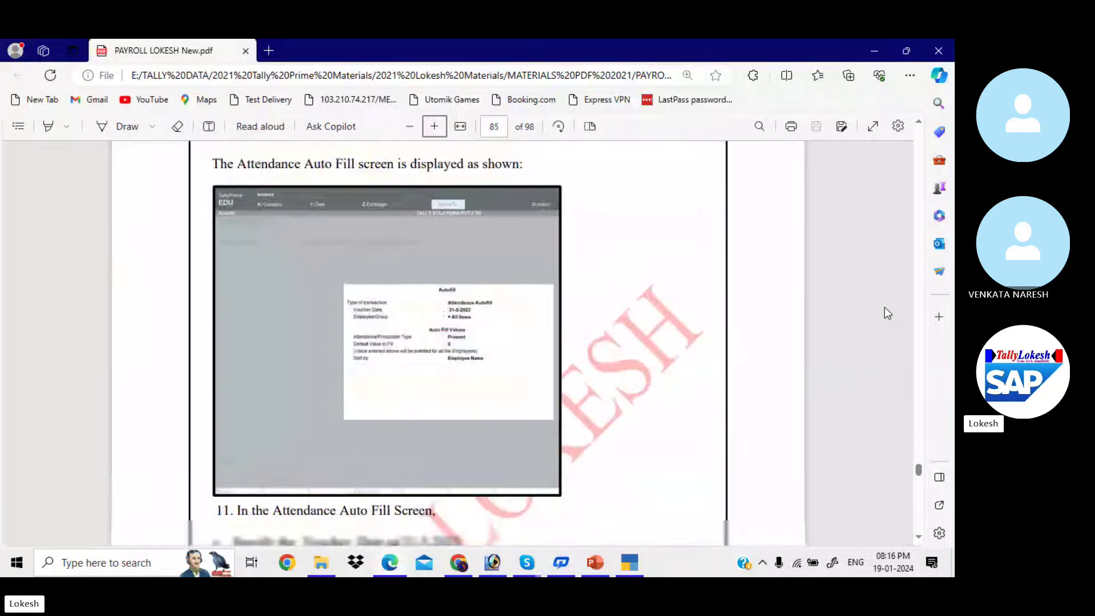
{"action": "scroll", "coordinate": [885, 307], "scroll_direction": "down", "scroll_amount": 10}
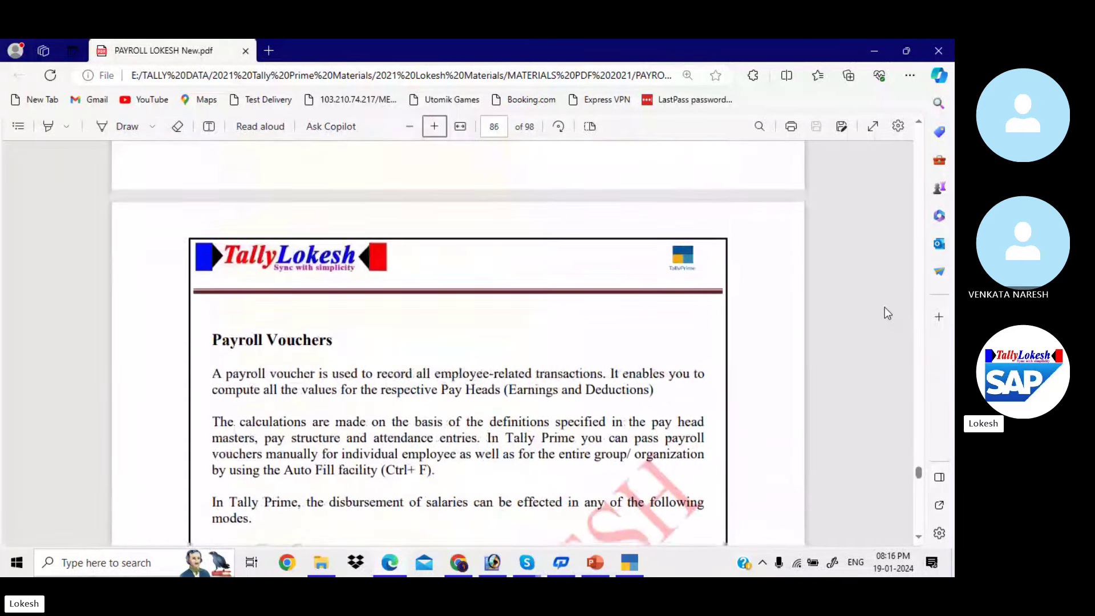
{"action": "scroll", "coordinate": [887, 312], "scroll_direction": "down", "scroll_amount": 8}
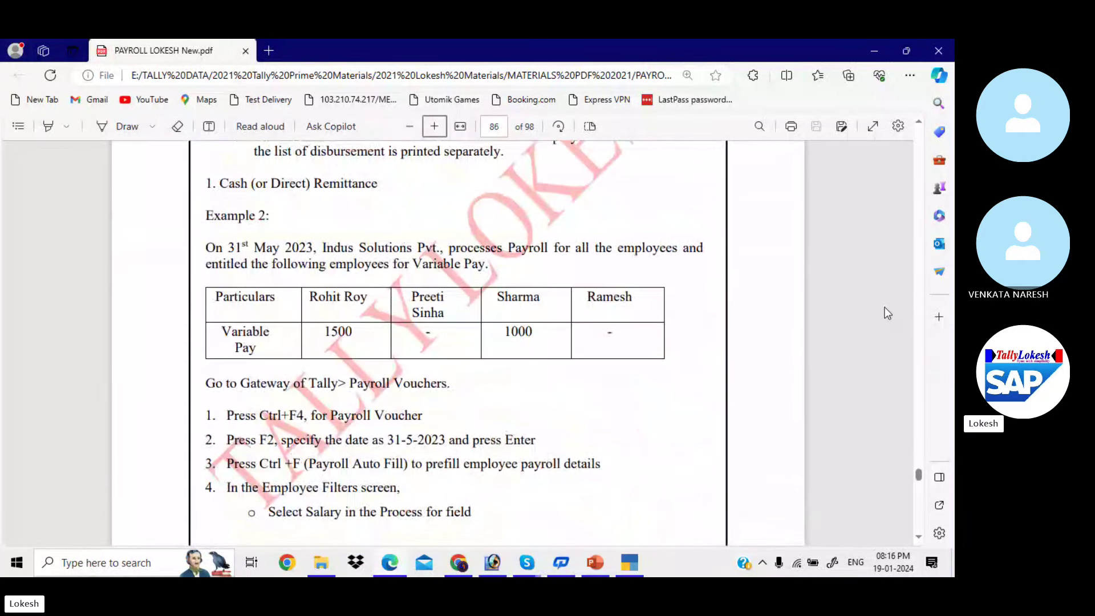
{"action": "scroll", "coordinate": [884, 306], "scroll_direction": "up", "scroll_amount": 1}
{"action": "scroll", "coordinate": [884, 307], "scroll_direction": "down", "scroll_amount": 2}
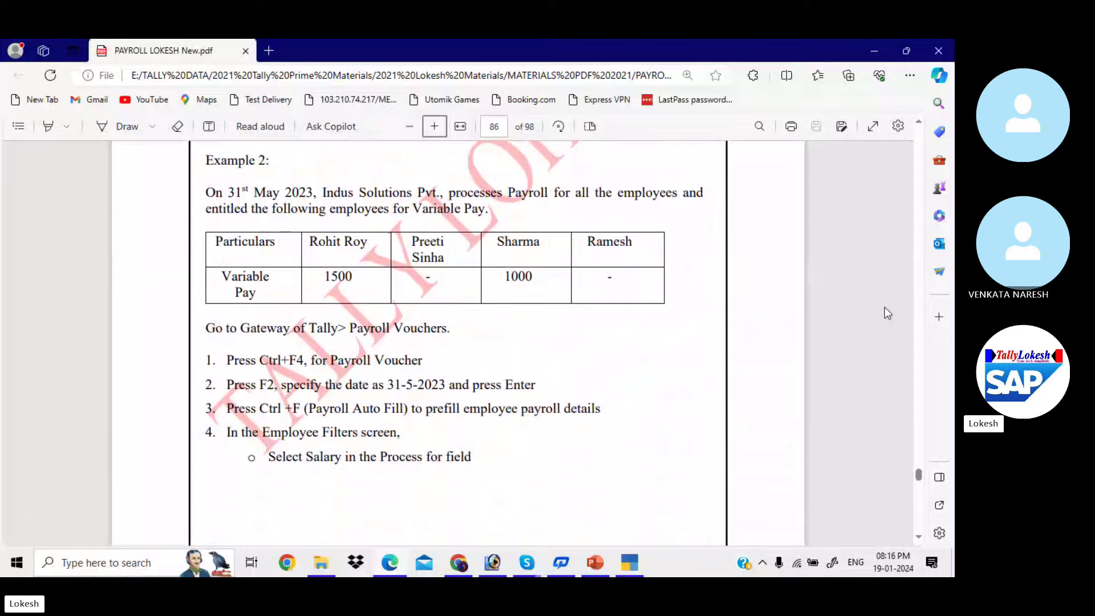
{"action": "key", "text": "alt+Tab"}
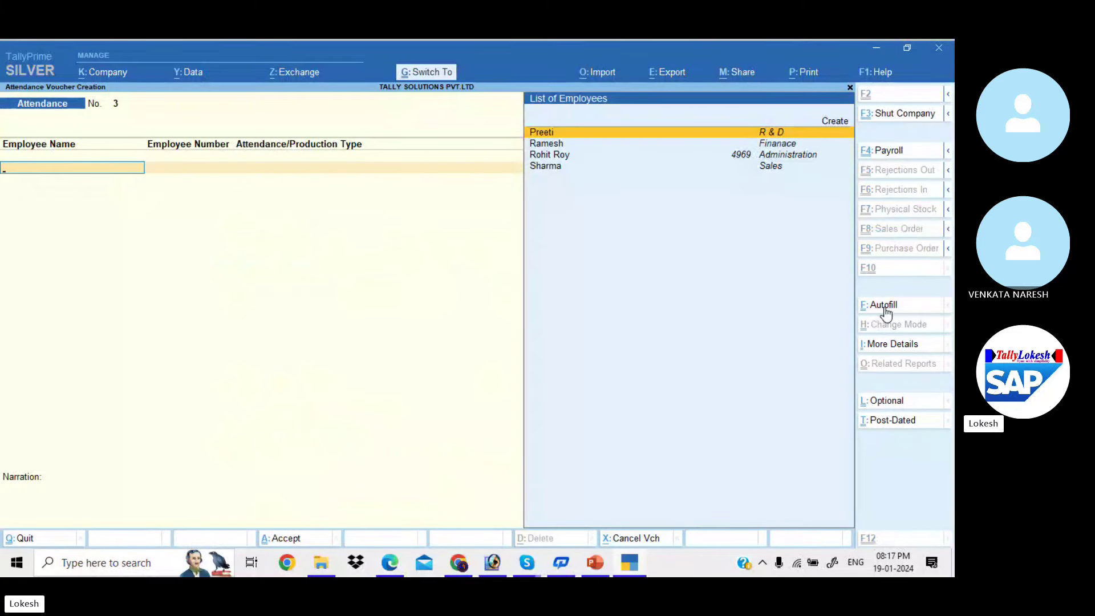
Start a new payroll voucher and change its date
{"action": "key", "text": "ctrl+F4"}
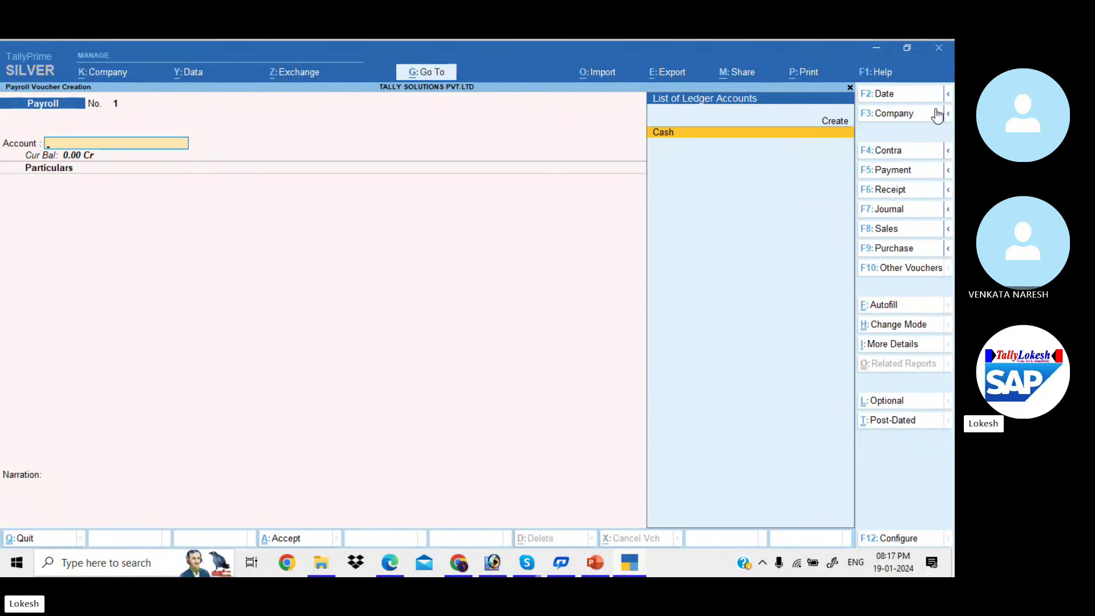
{"action": "key", "text": "F2"}
{"action": "type", "text": "31-"}
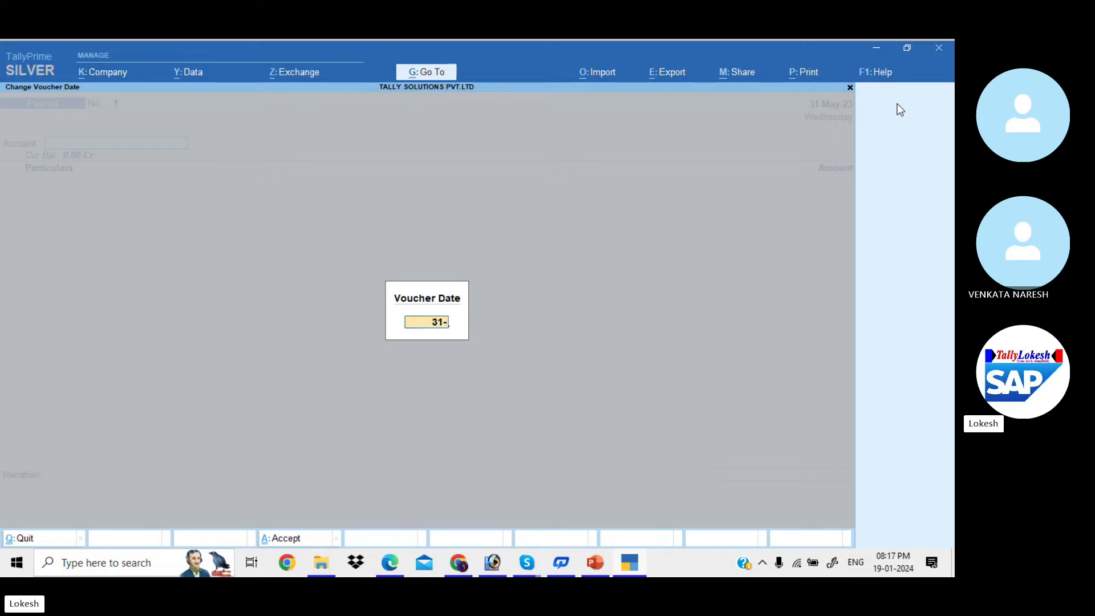
{"action": "key", "text": "Return"}
{"action": "key", "text": "alt+Tab"}
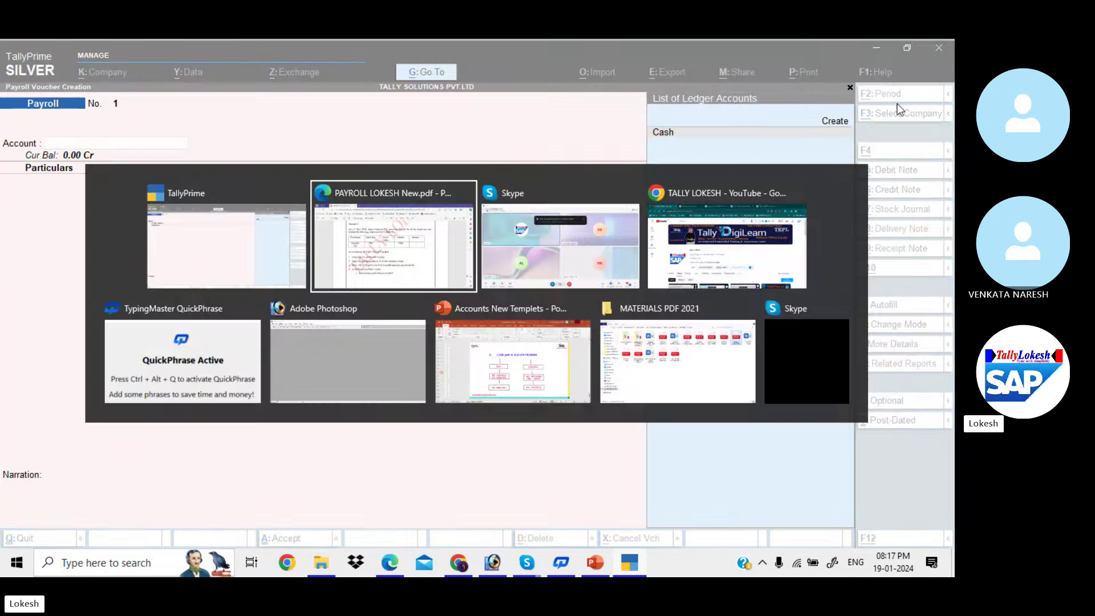
{"action": "key", "text": "alt+Tab"}
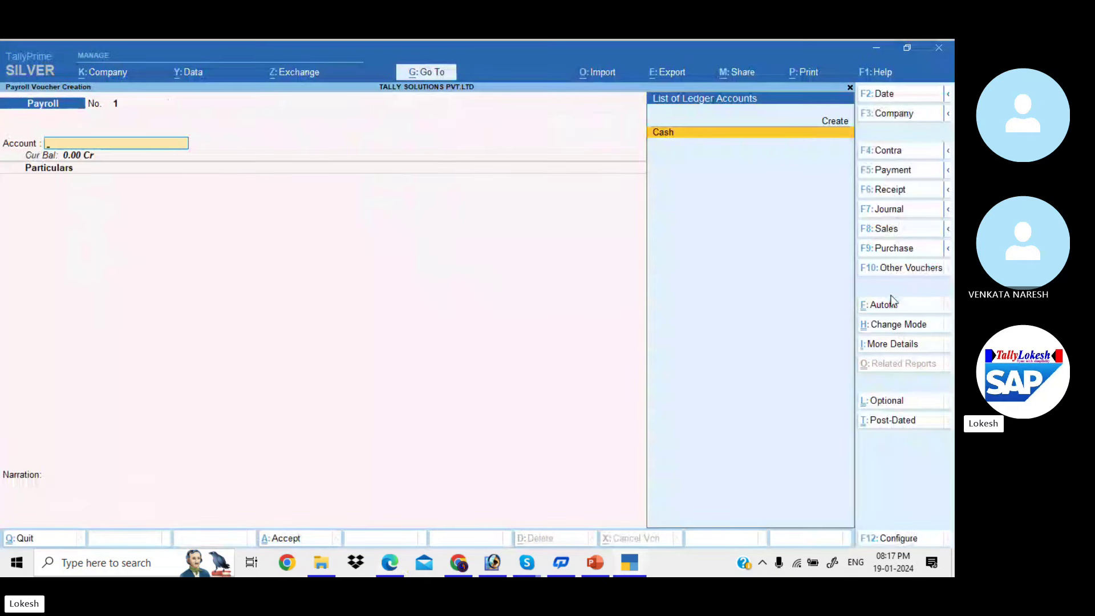
Autofill Salary for all employees, 1-5-2023 to 31-5-2023, against Cash, and save the voucher
{"action": "left_click", "coordinate": [893, 303]}
{"action": "key", "text": "Return"}
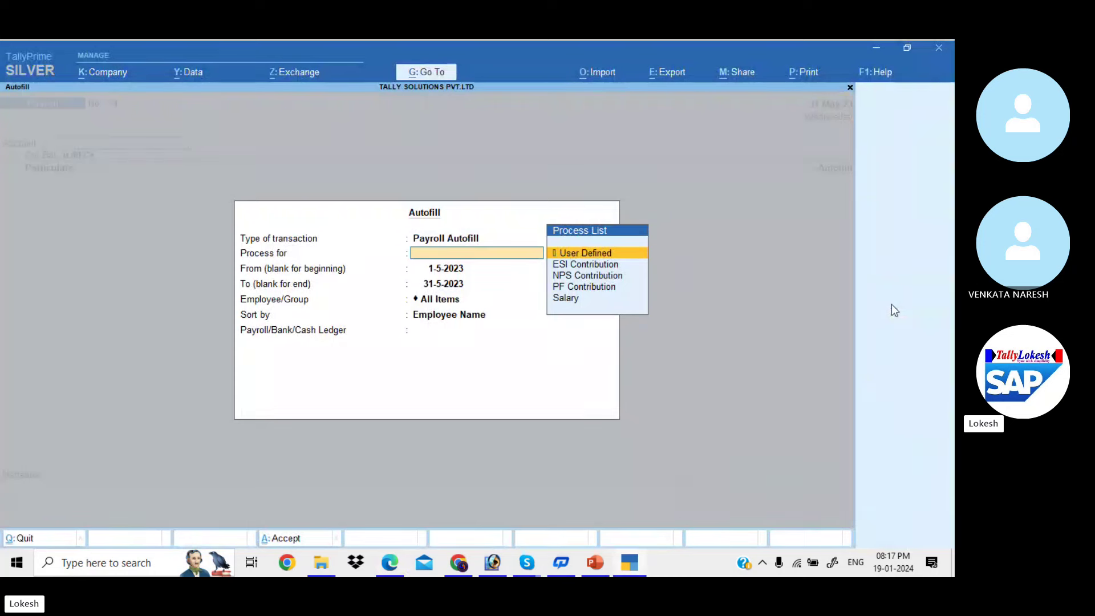
{"action": "key", "text": "Down"}
{"action": "key", "text": "Down"}
{"action": "key", "text": "Down"}
{"action": "key", "text": "Down"}
{"action": "key", "text": "Return"}
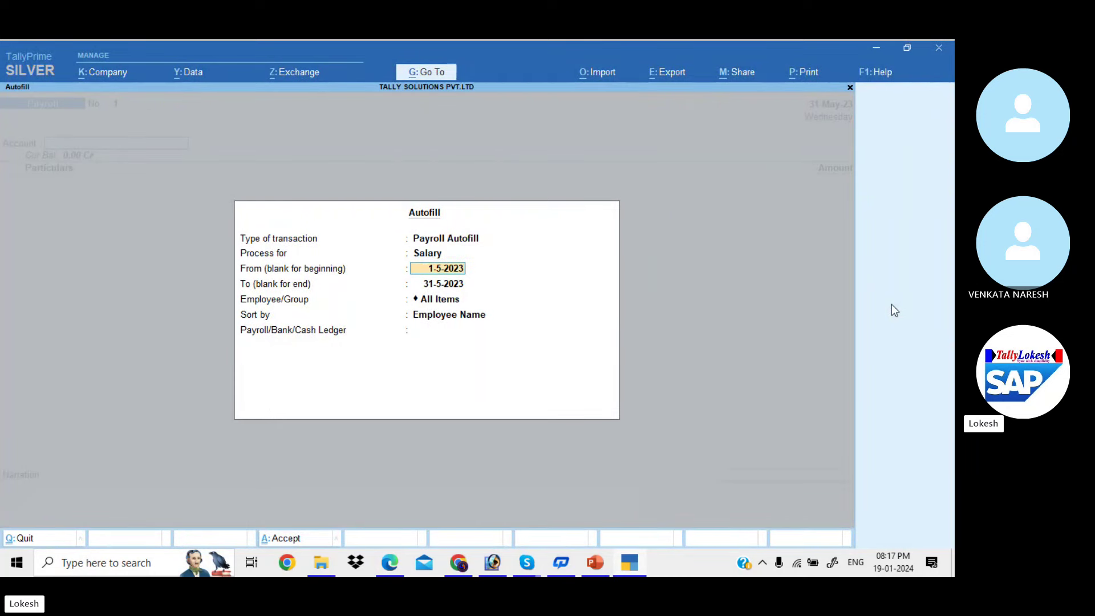
{"action": "key", "text": "Return"}
{"action": "key", "text": "Return"}
{"action": "key", "text": "Return"}
{"action": "key", "text": "Return"}
{"action": "key", "text": "Return"}
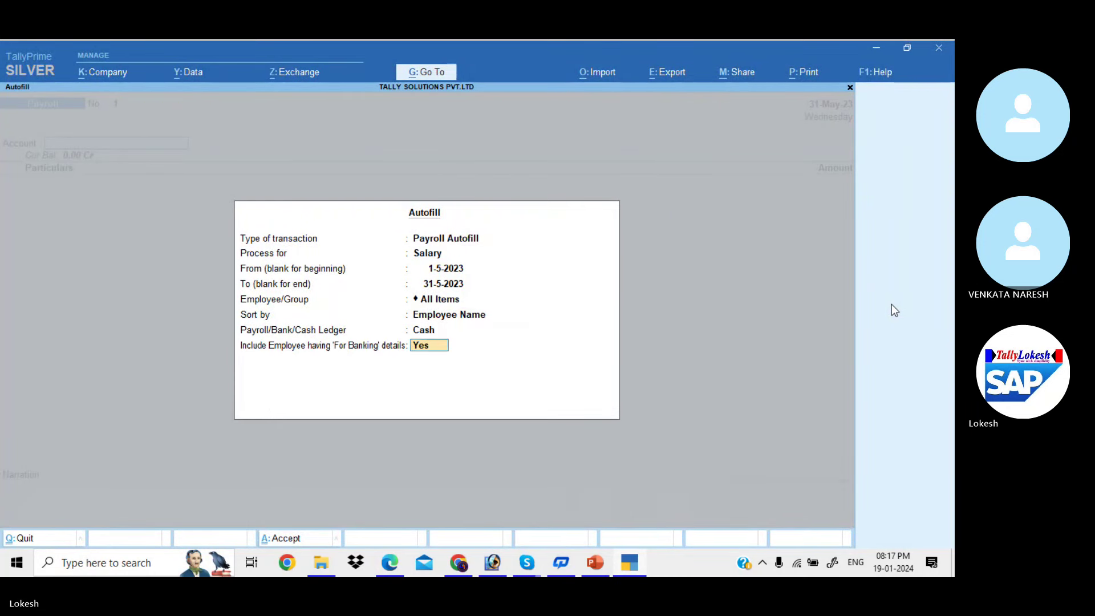
{"action": "key", "text": "Return"}
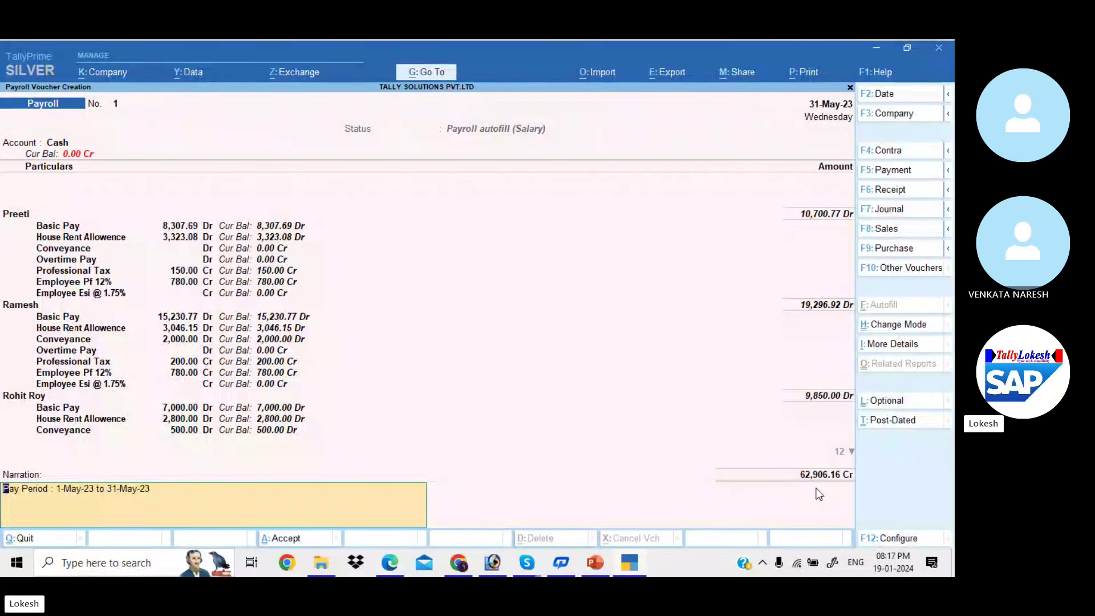
{"action": "key", "text": "Return"}
{"action": "key", "text": "Return"}
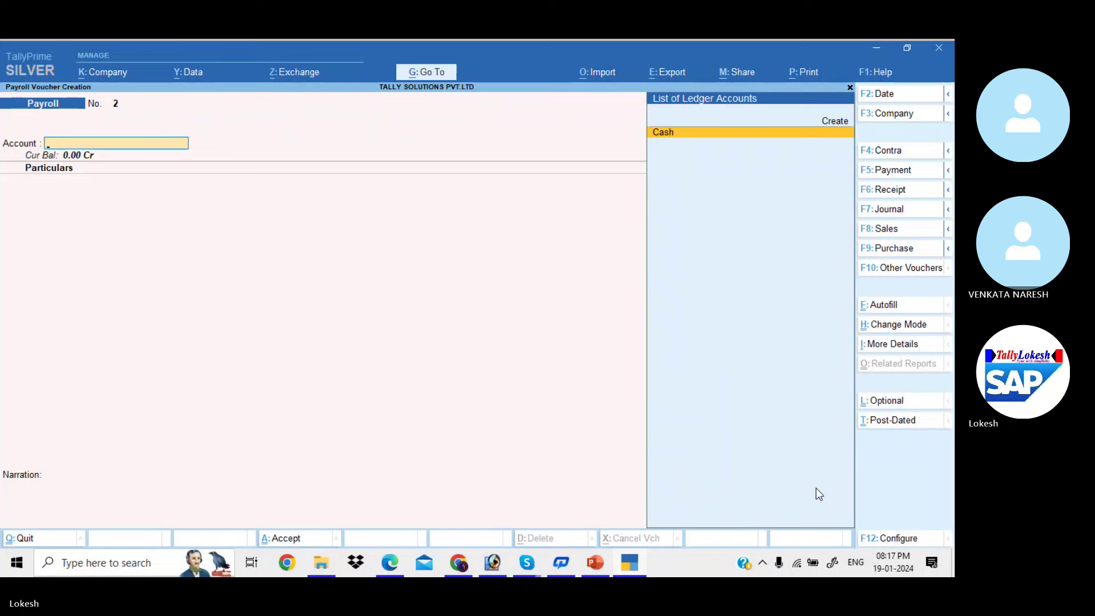
Scroll the payroll PDF to page 86's Example 2 Variable Pay table (1500 and 1000)
{"action": "key", "text": "alt+Tab"}
{"action": "scroll", "coordinate": [819, 493], "scroll_direction": "down", "scroll_amount": 1}
{"action": "scroll", "coordinate": [819, 493], "scroll_direction": "down", "scroll_amount": 10}
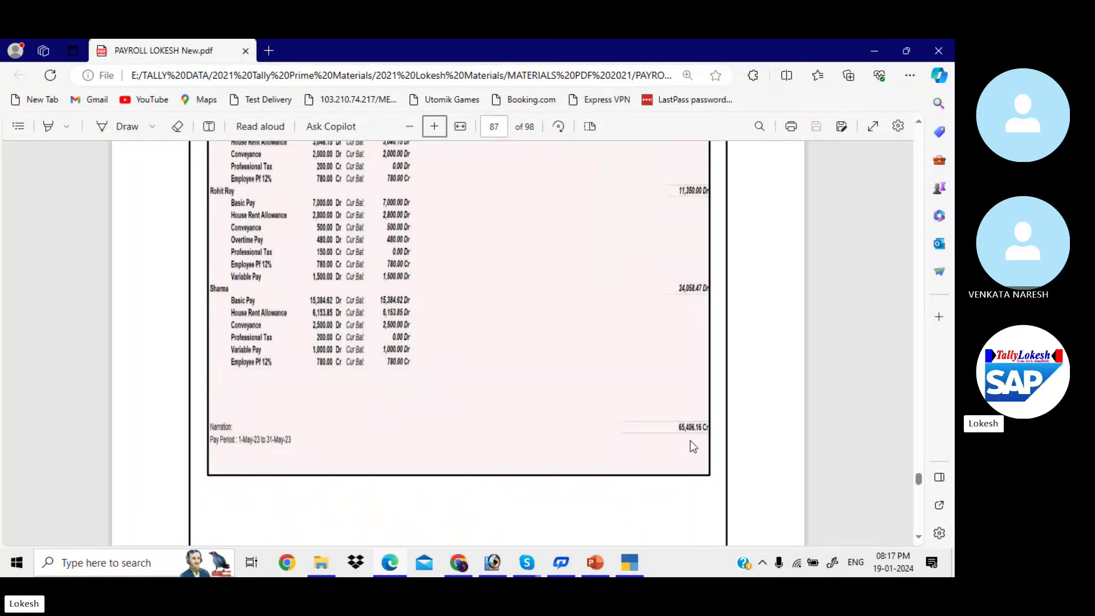
{"action": "scroll", "coordinate": [689, 441], "scroll_direction": "up", "scroll_amount": 8}
{"action": "scroll", "coordinate": [689, 441], "scroll_direction": "up", "scroll_amount": 6}
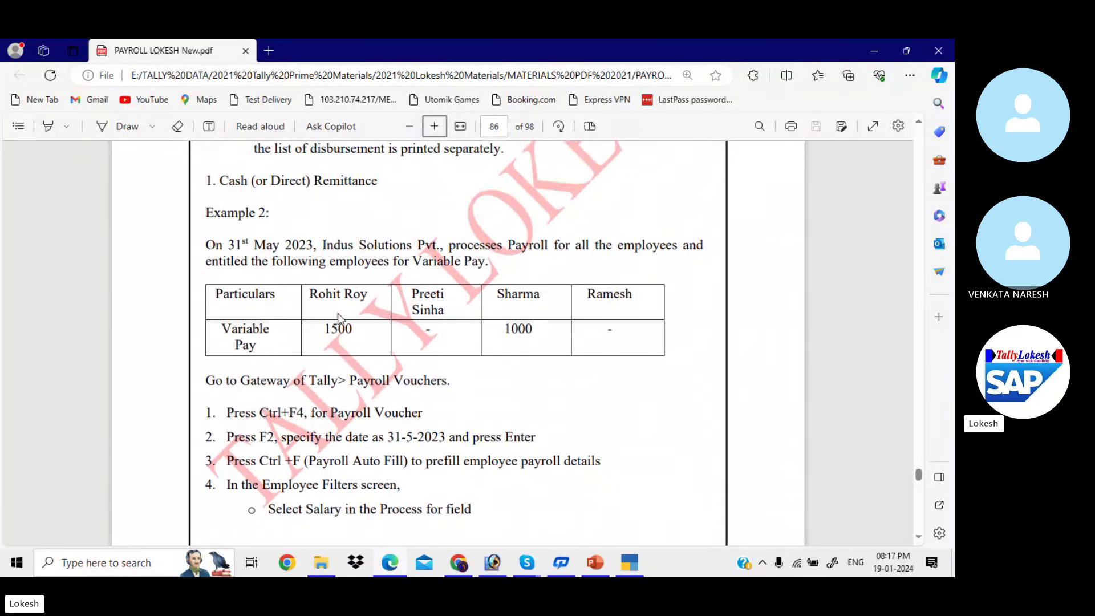
{"action": "key", "text": "alt+Tab"}
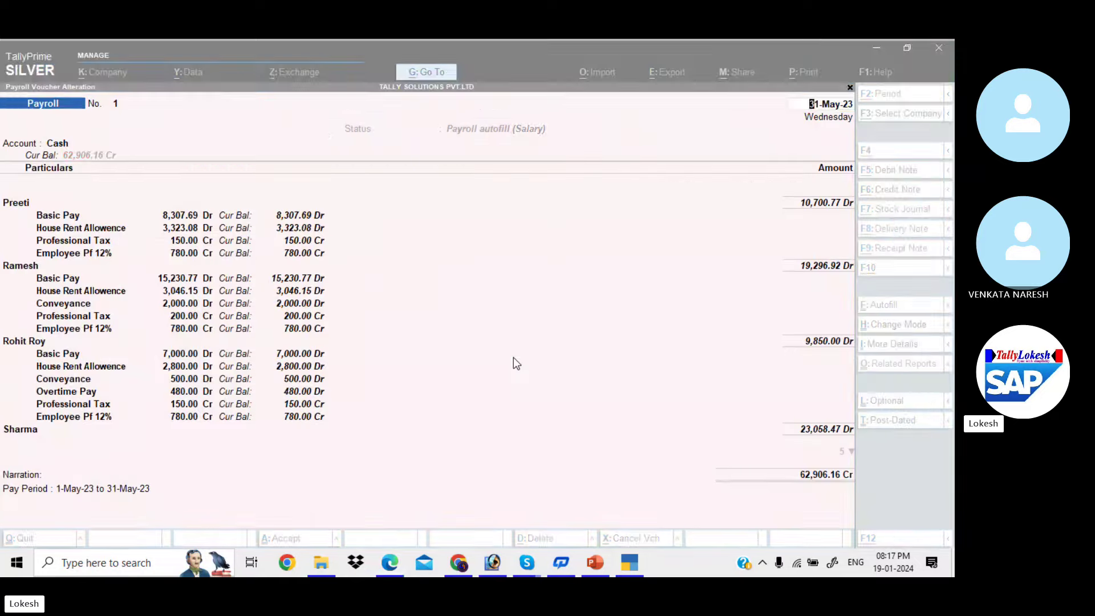
{"action": "left_click", "coordinate": [76, 416]}
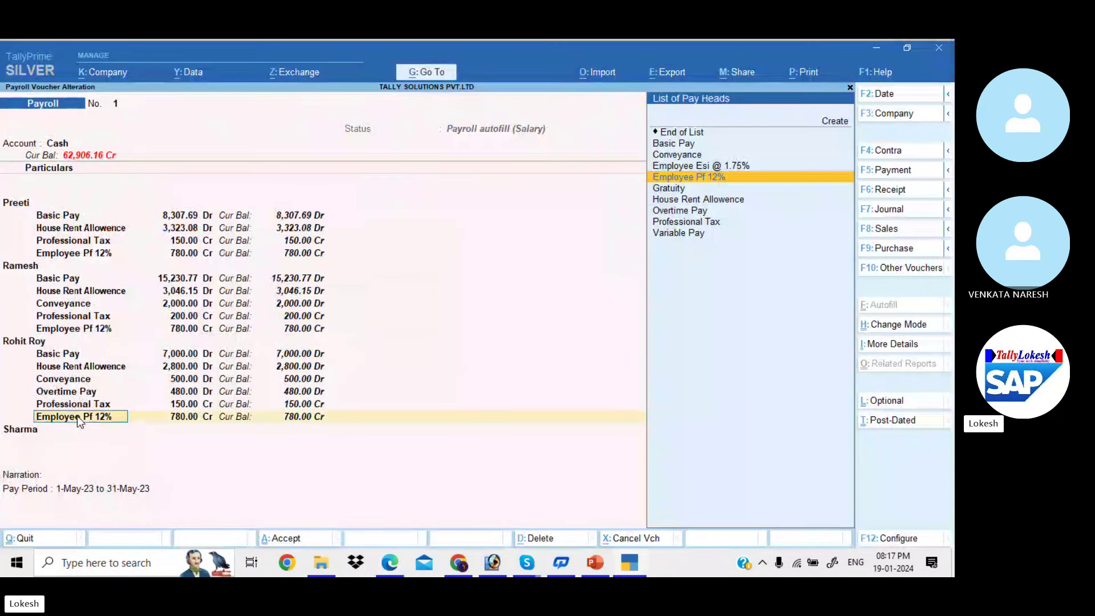
{"action": "key", "text": "Return"}
{"action": "key", "text": "Return"}
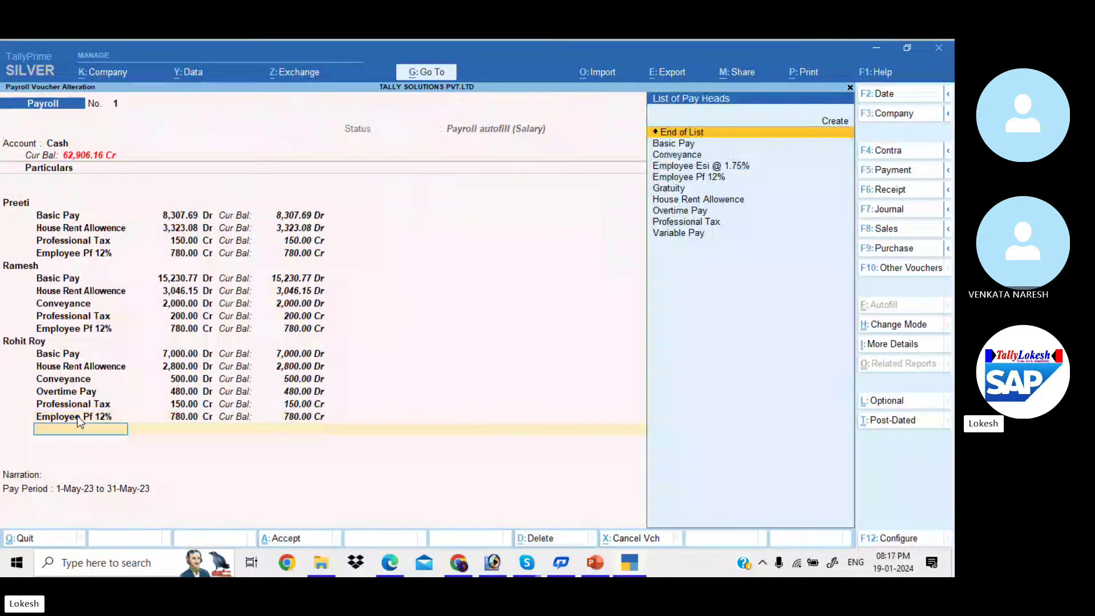
{"action": "type", "text": "v"}
{"action": "key", "text": "Return"}
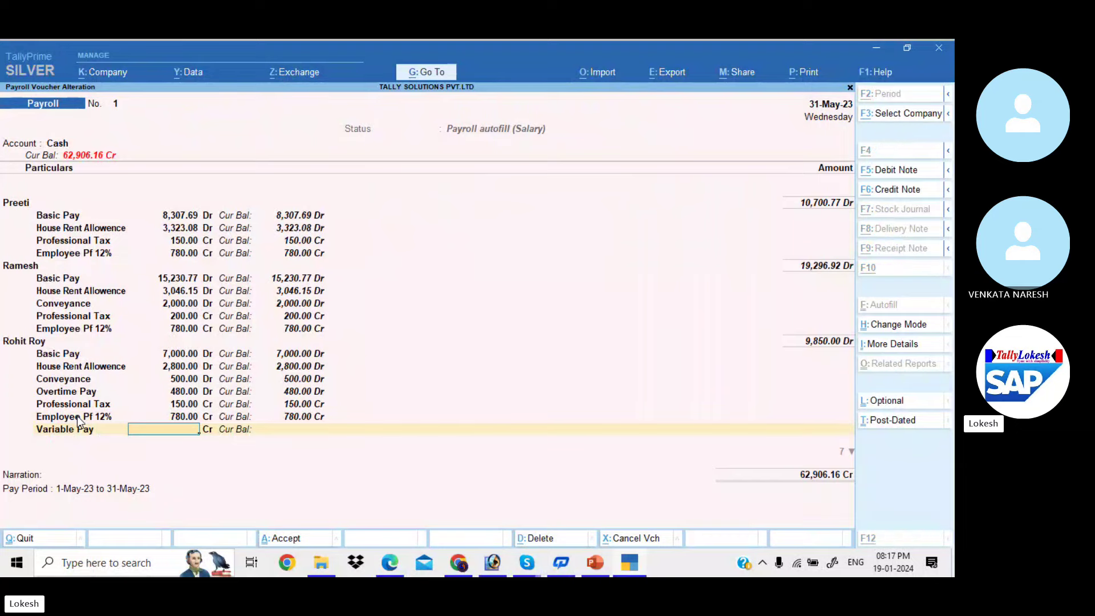
{"action": "key", "text": "alt+Tab"}
{"action": "key", "text": "alt+Tab"}
{"action": "type", "text": "1500"}
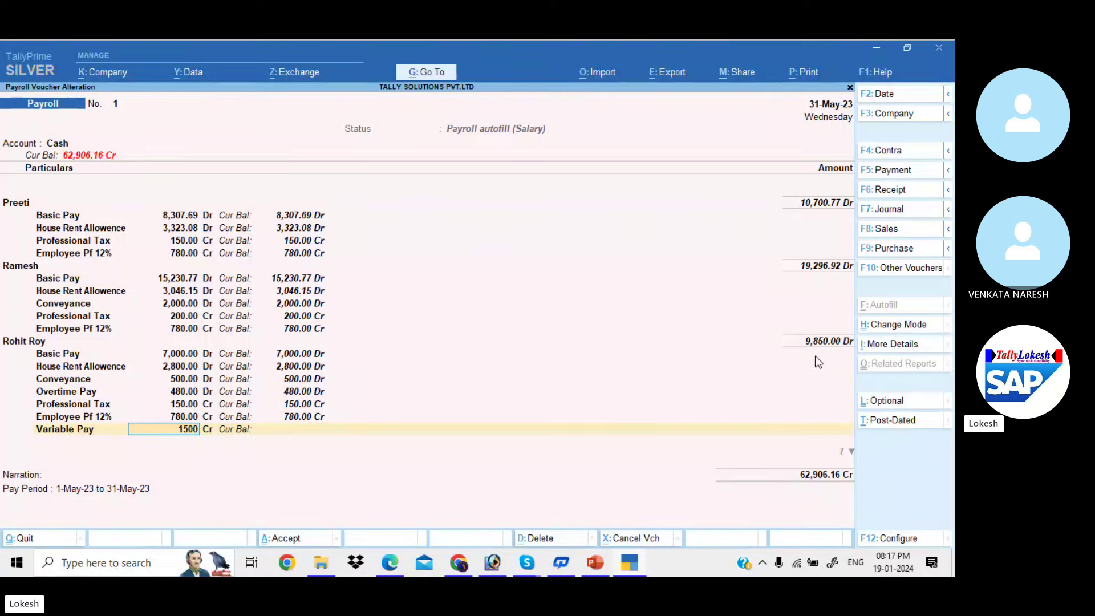
{"action": "key", "text": "Return"}
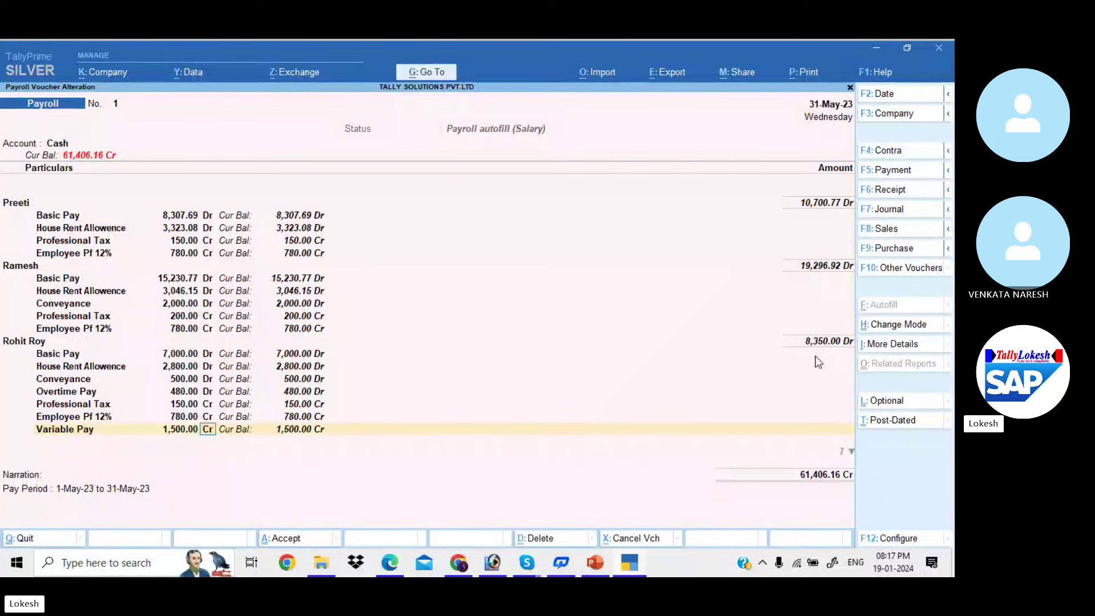
{"action": "type", "text": "d"}
{"action": "key", "text": "Return"}
Add Variable Pay of 1,000 Dr under Sharma and save the voucher, totalling 65,406.16
{"action": "key", "text": "Return"}
{"action": "key", "text": "Return"}
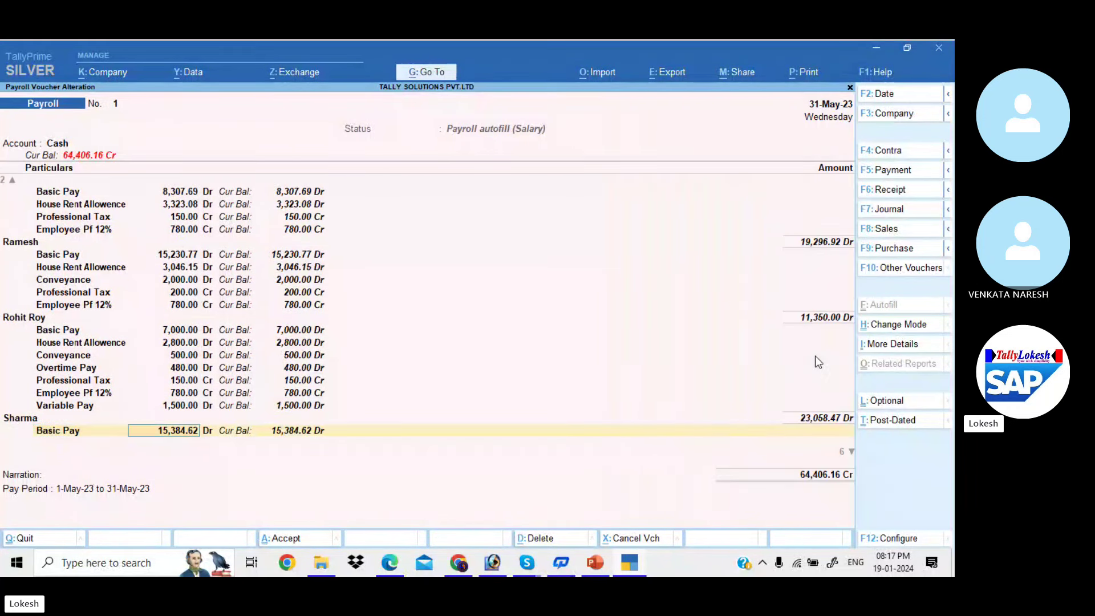
{"action": "key", "text": "Return"}
{"action": "key", "text": "Return"}
{"action": "key", "text": "Return"}
{"action": "key", "text": "Return"}
{"action": "key", "text": "Return"}
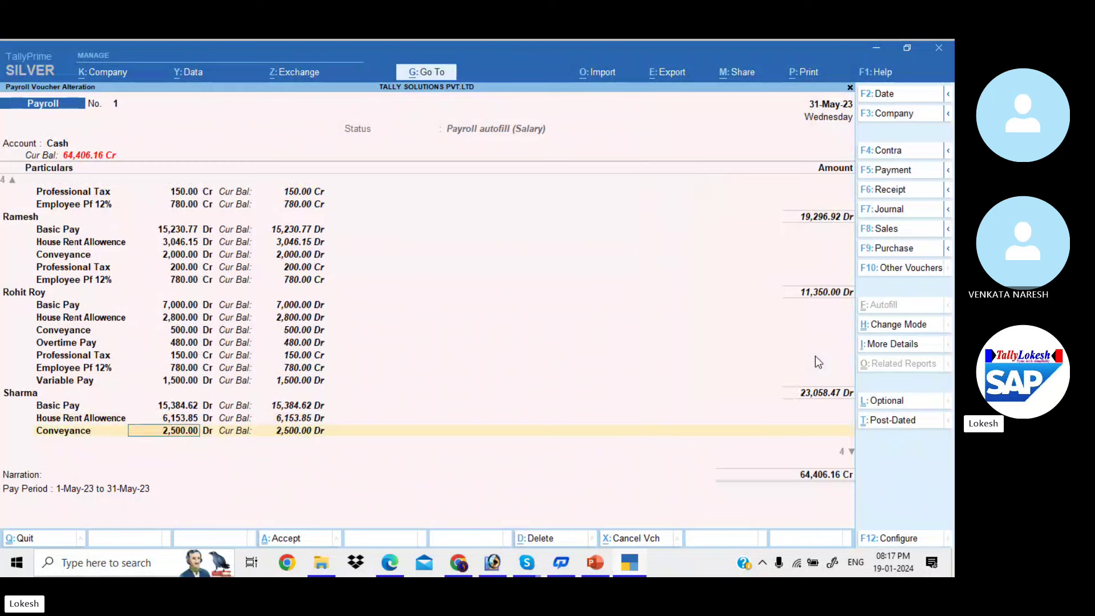
{"action": "key", "text": "Return"}
{"action": "key", "text": "Return"}
{"action": "key", "text": "Return"}
{"action": "key", "text": "Return"}
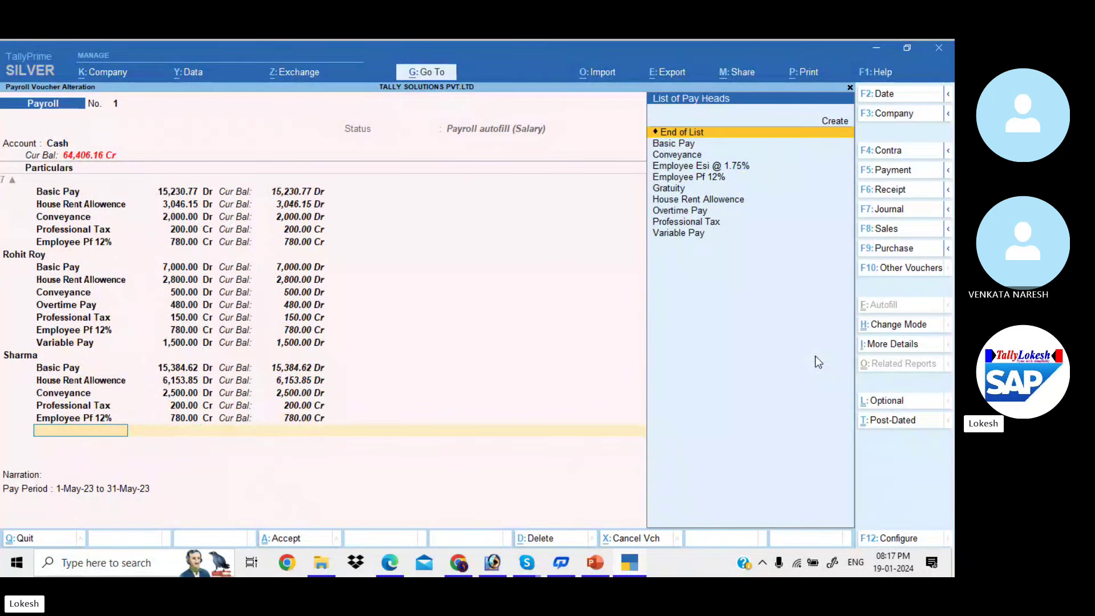
{"action": "type", "text": "v"}
{"action": "key", "text": "Return"}
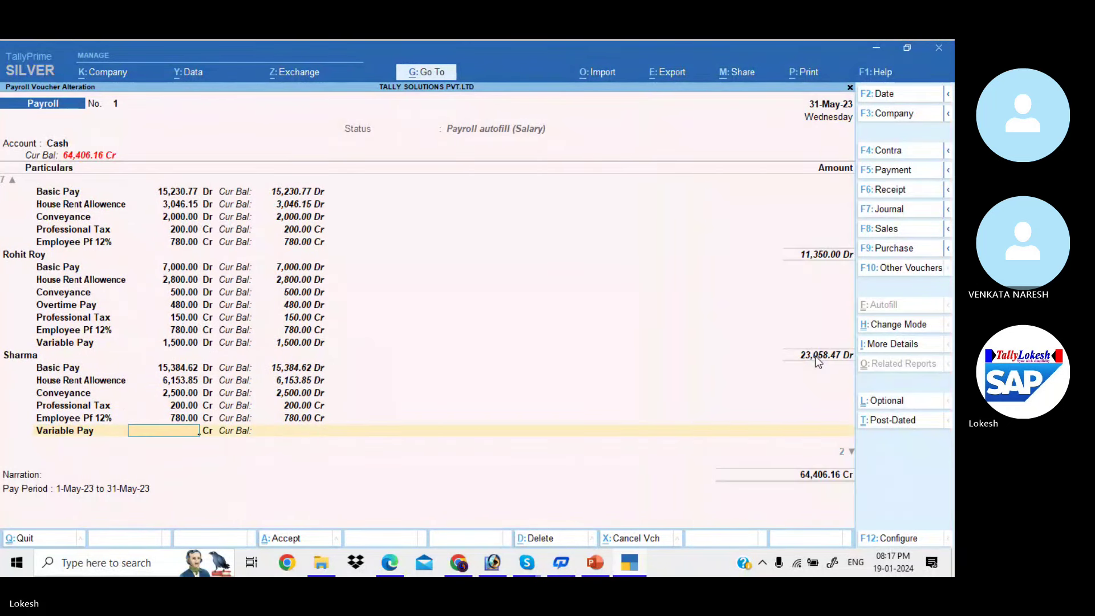
{"action": "key", "text": "alt+Tab"}
{"action": "key", "text": "alt+Tab"}
{"action": "type", "text": "1"}
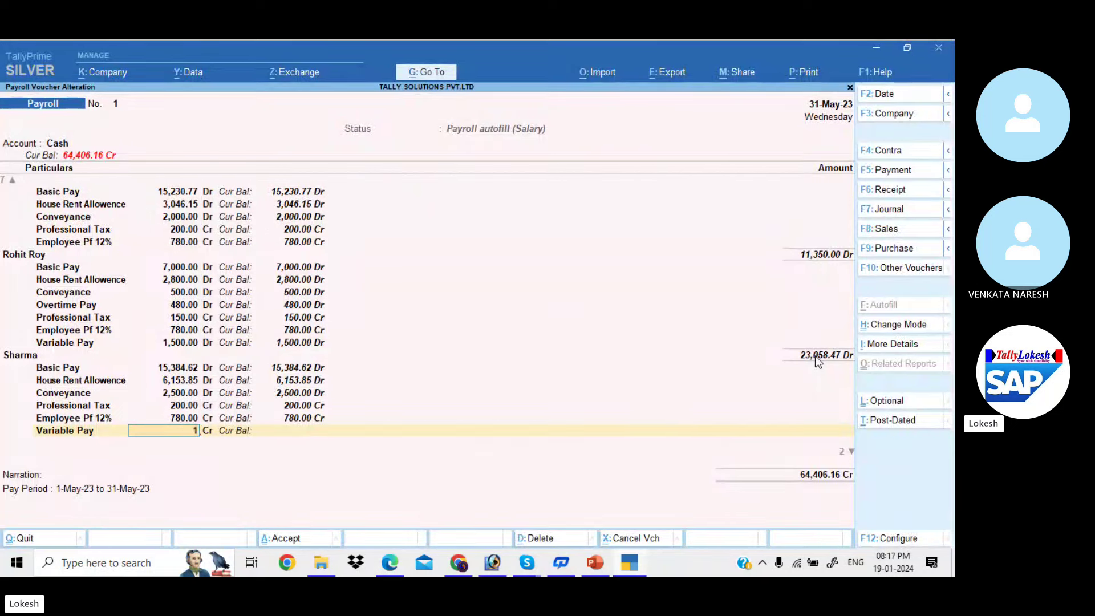
{"action": "type", "text": ",000"}
{"action": "key", "text": "Return"}
{"action": "key", "text": "d"}
{"action": "key", "text": "Return"}
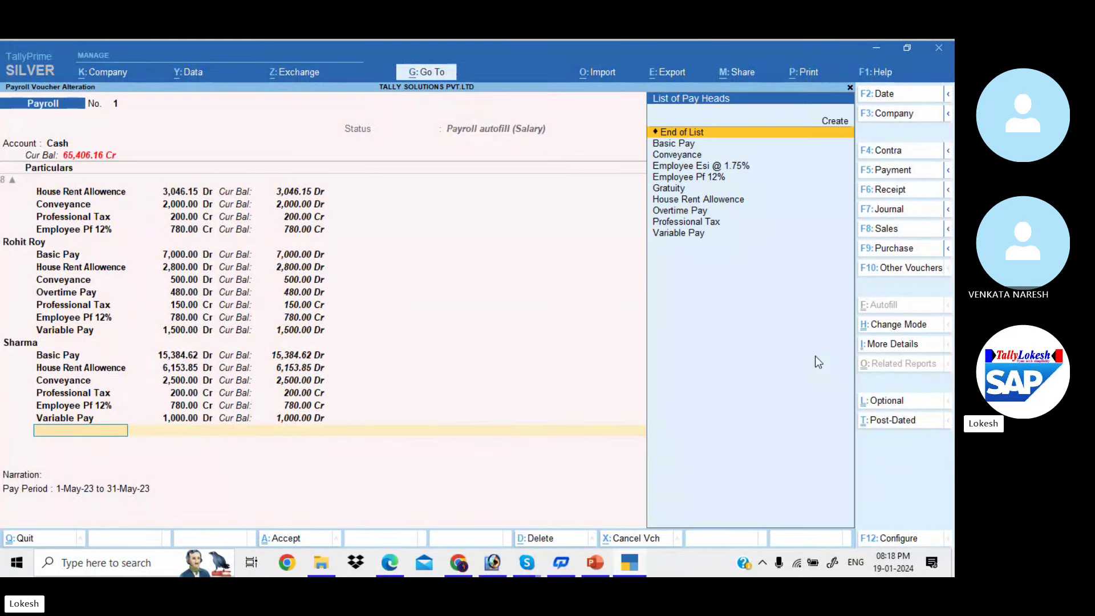
{"action": "key", "text": "Return"}
{"action": "key", "text": "Return"}
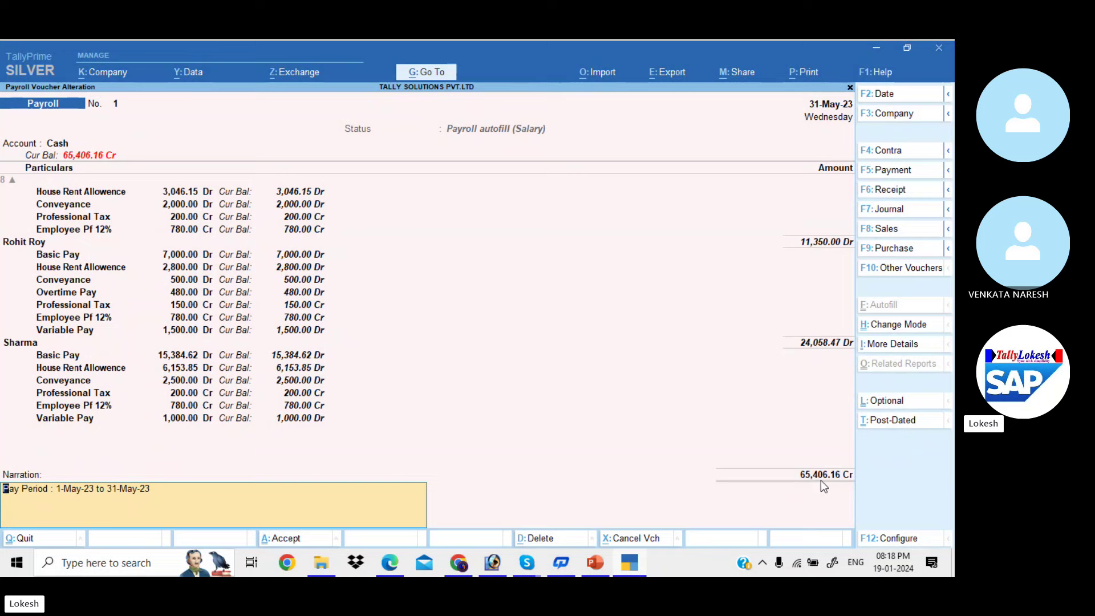
{"action": "key", "text": "Return"}
{"action": "key", "text": "Return"}
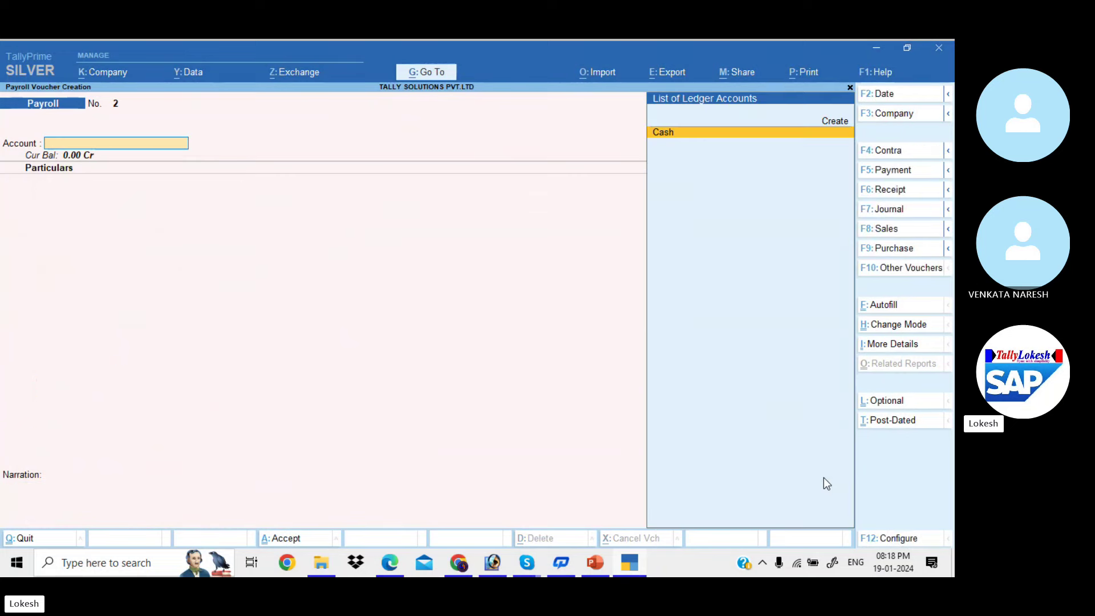
Scroll the guide PDF through pages 87–90 to the Professional Tax Payment instructions
{"action": "key", "text": "alt+Tab"}
{"action": "scroll", "coordinate": [823, 477], "scroll_direction": "down", "scroll_amount": 10}
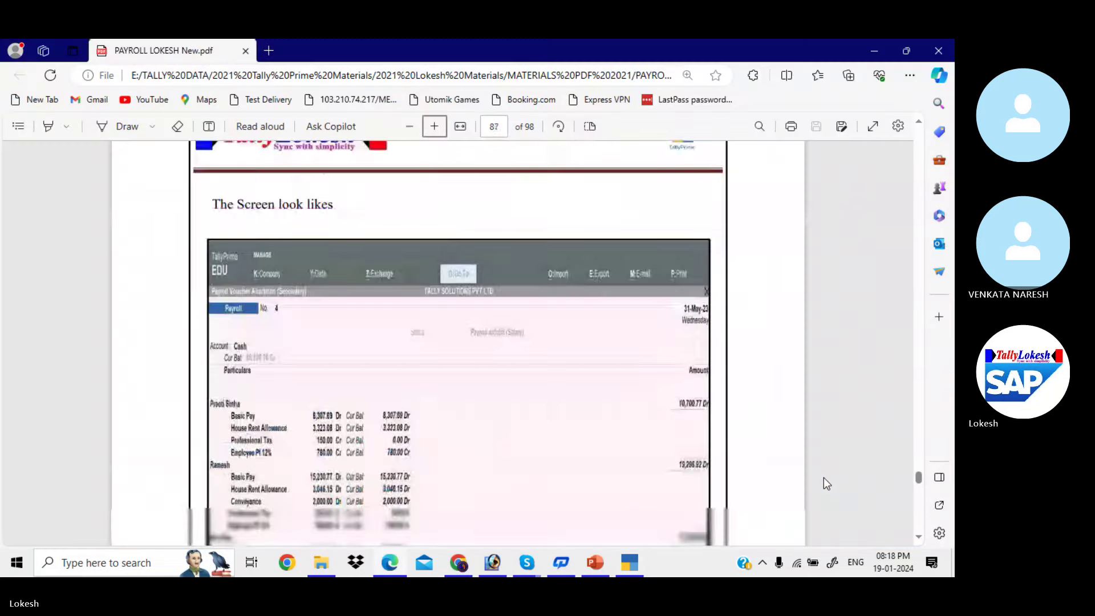
{"action": "scroll", "coordinate": [823, 478], "scroll_direction": "down", "scroll_amount": 15}
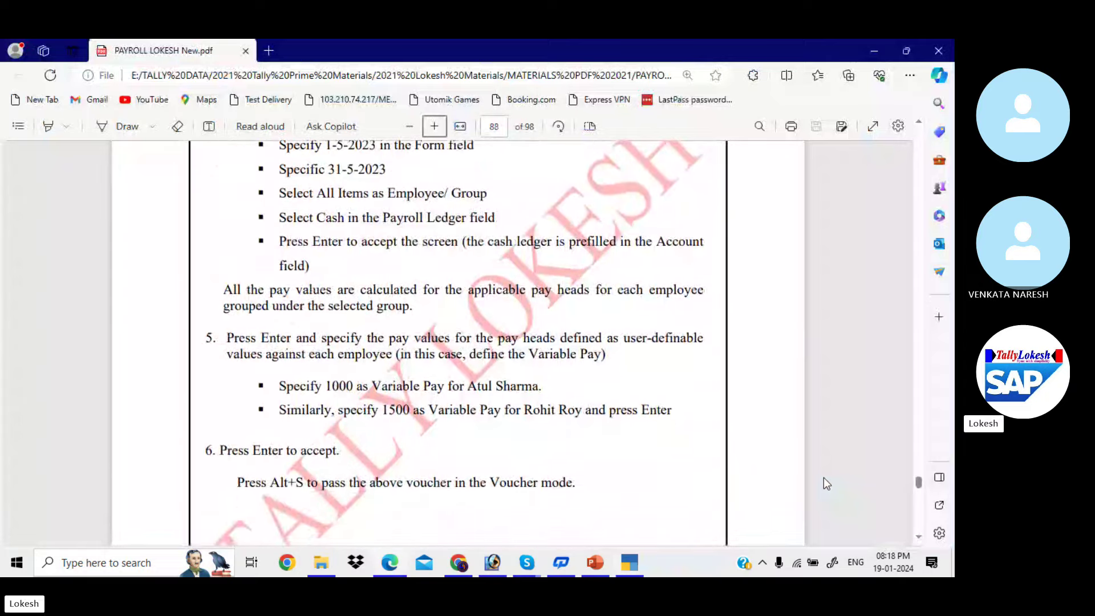
{"action": "scroll", "coordinate": [823, 477], "scroll_direction": "down", "scroll_amount": 12}
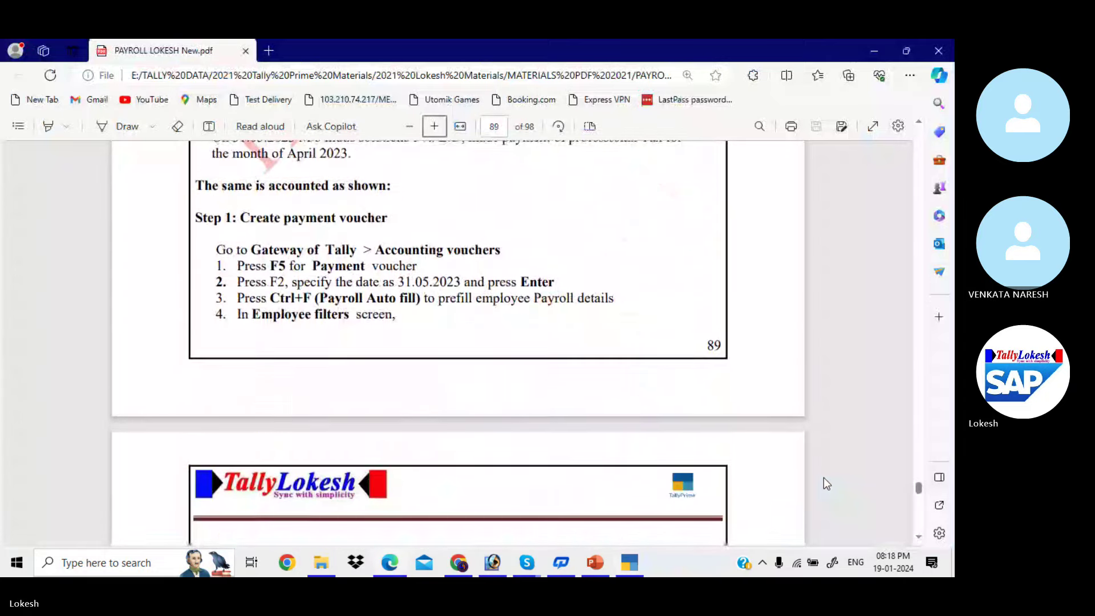
{"action": "scroll", "coordinate": [823, 477], "scroll_direction": "down", "scroll_amount": 8}
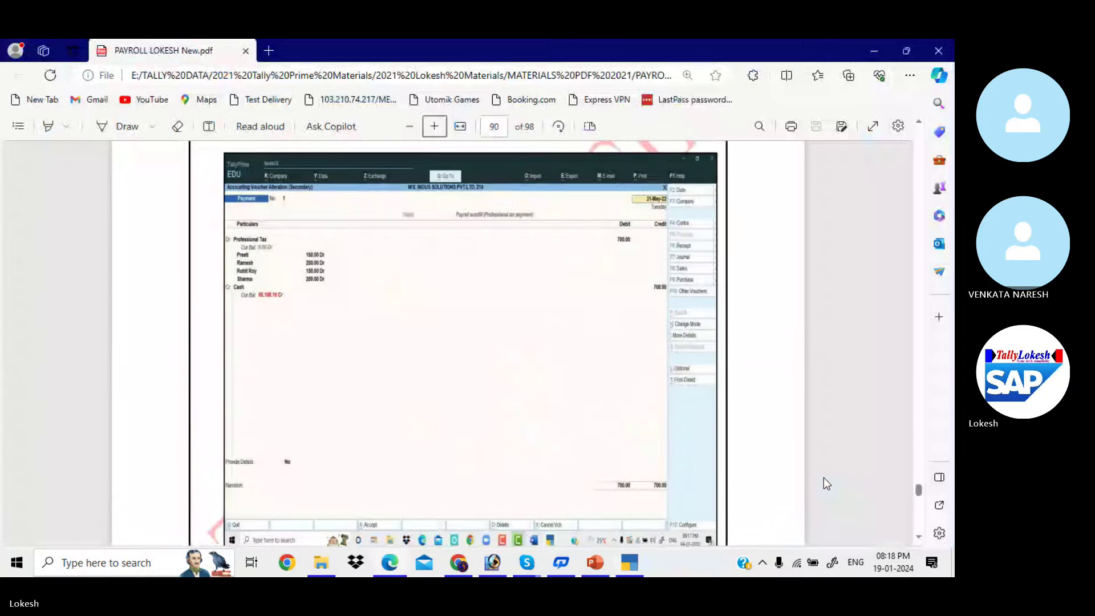
{"action": "scroll", "coordinate": [823, 477], "scroll_direction": "up", "scroll_amount": 1}
{"action": "scroll", "coordinate": [823, 477], "scroll_direction": "up", "scroll_amount": 4}
{"action": "scroll", "coordinate": [824, 478], "scroll_direction": "down", "scroll_amount": 6}
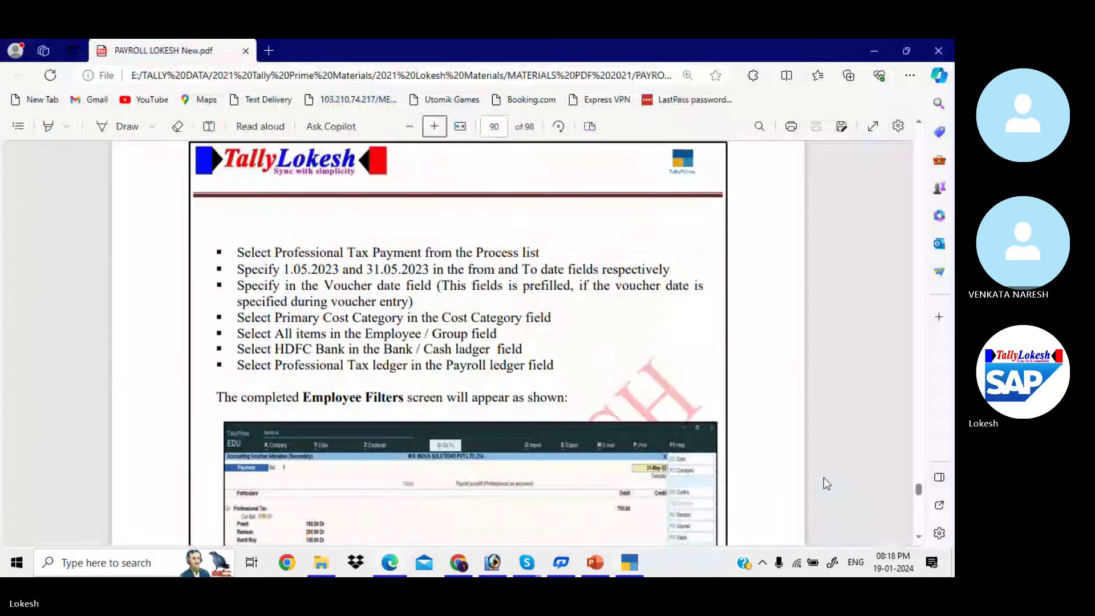
{"action": "scroll", "coordinate": [823, 477], "scroll_direction": "up", "scroll_amount": 3}
Autofill a Payment voucher with Professional Tax Payment, 1-5-2023 to 31-5-2023, for all employees
{"action": "key", "text": "alt+Tab"}
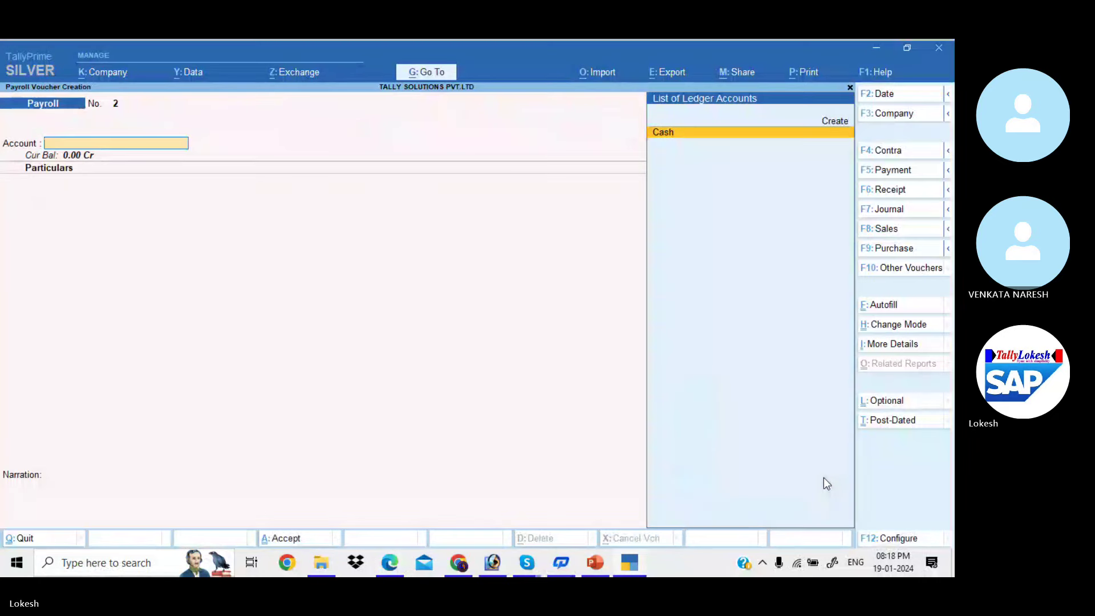
{"action": "left_click", "coordinate": [905, 173]}
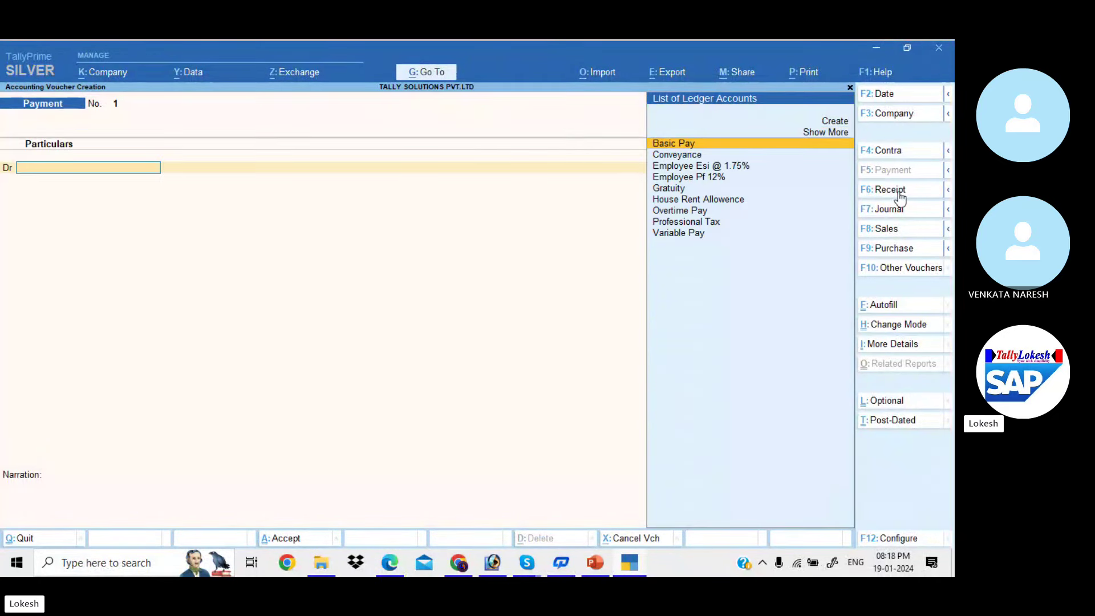
{"action": "left_click", "coordinate": [893, 311]}
{"action": "key", "text": "Return"}
{"action": "key", "text": "Up"}
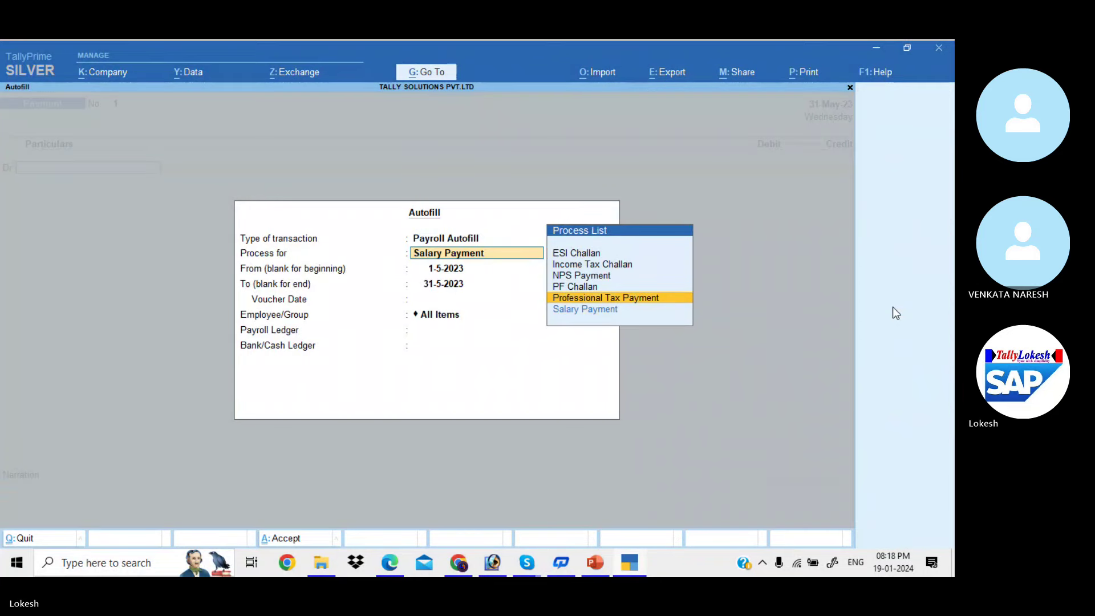
{"action": "key", "text": "Return"}
{"action": "key", "text": "Return"}
{"action": "key", "text": "Return"}
{"action": "key", "text": "Return"}
{"action": "key", "text": "Return"}
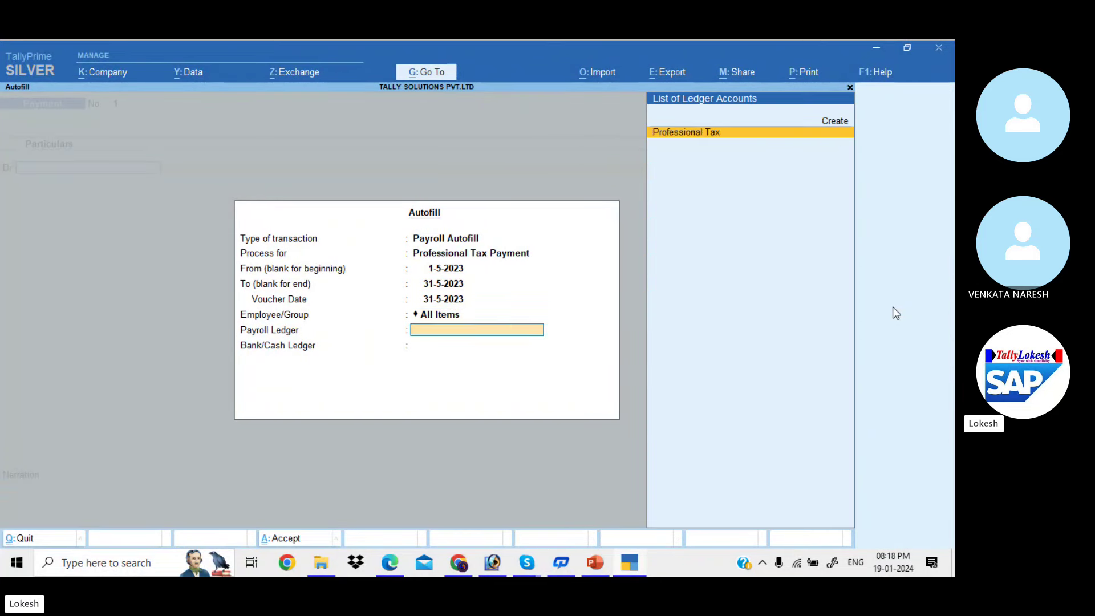